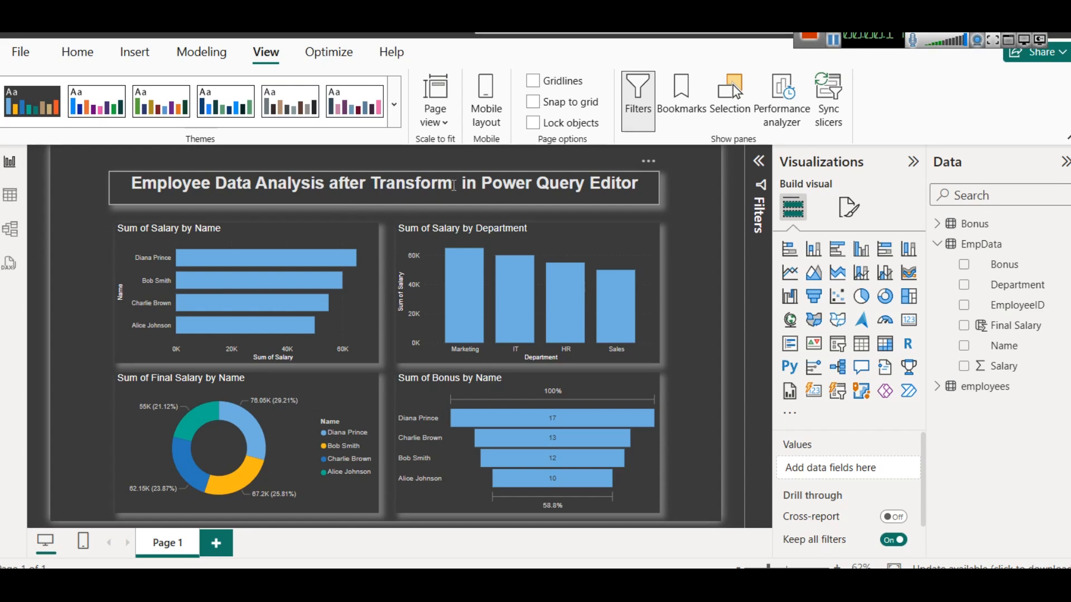
- Change "Transform" to "Transformation" in the report title above the charts
left_click(458, 187)
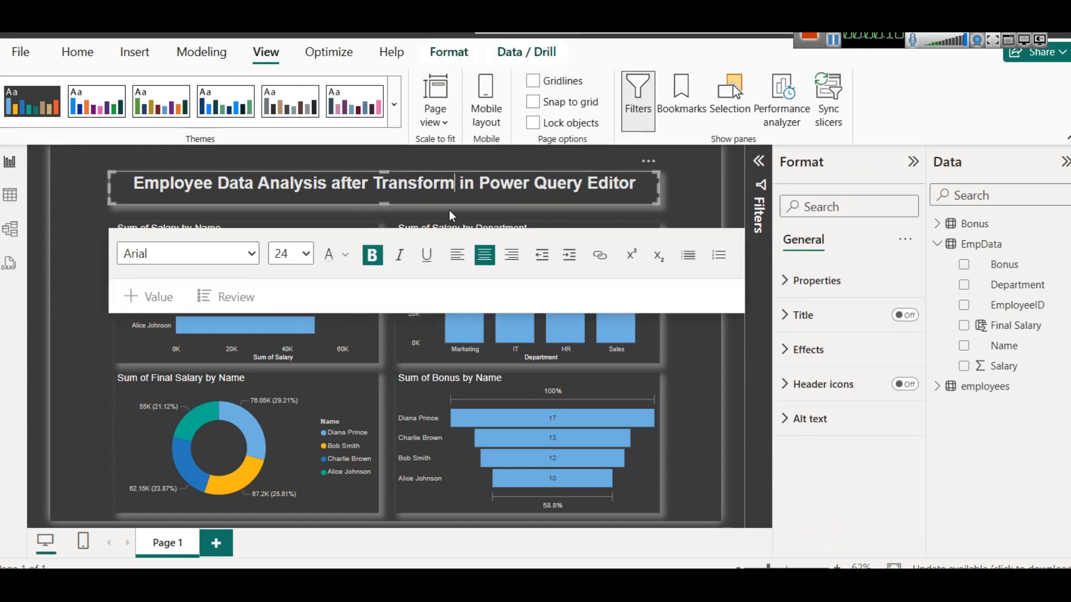
type("ation")
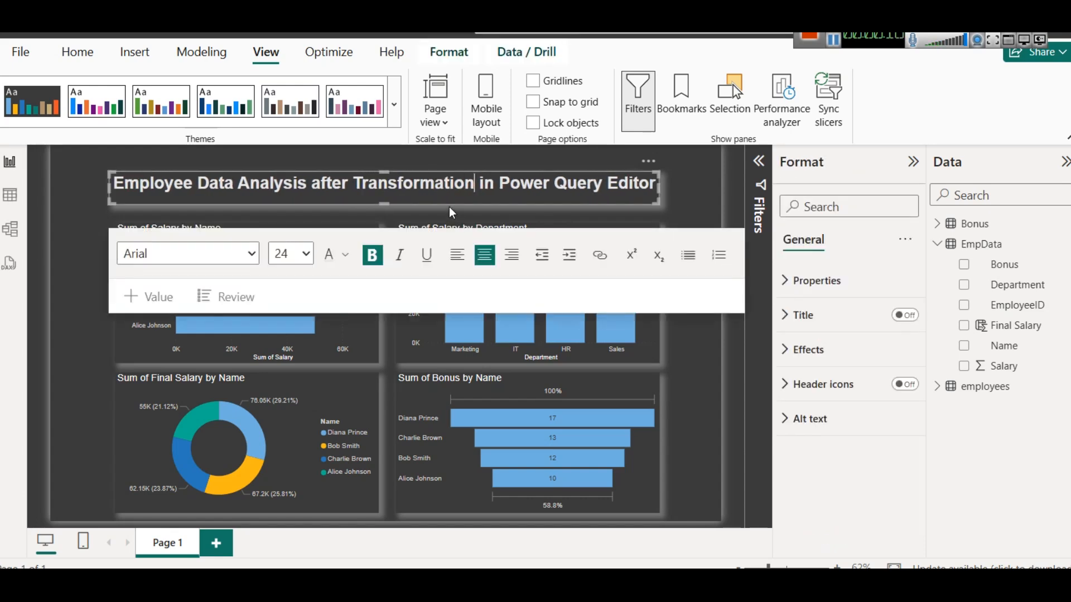
left_click(683, 175)
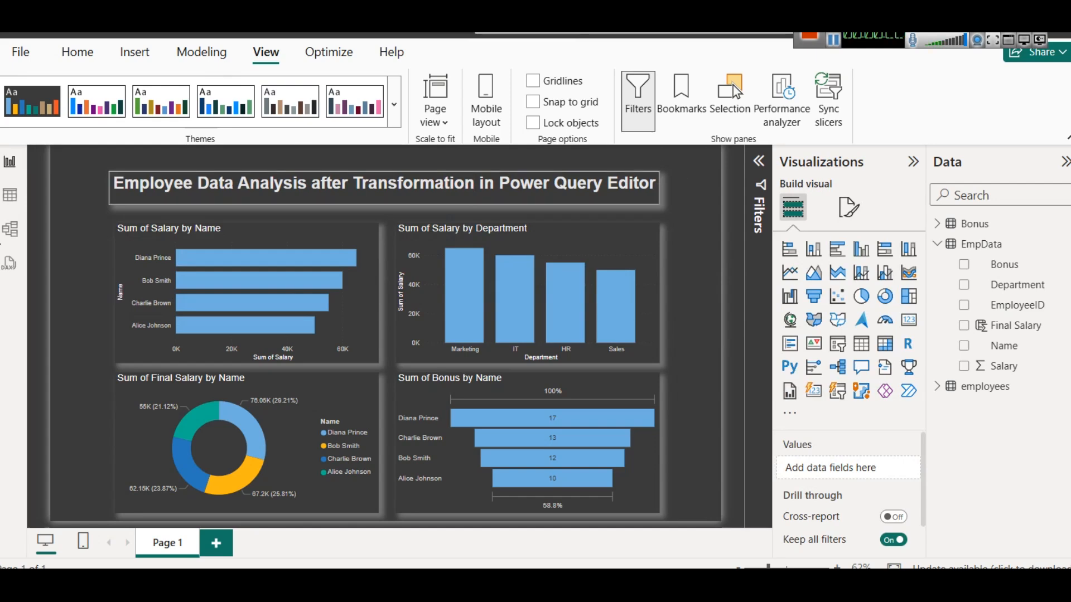
- Switch to the Power Query format operations article in Chrome and go to its Employee Details example table
mouse_move(198, 260)
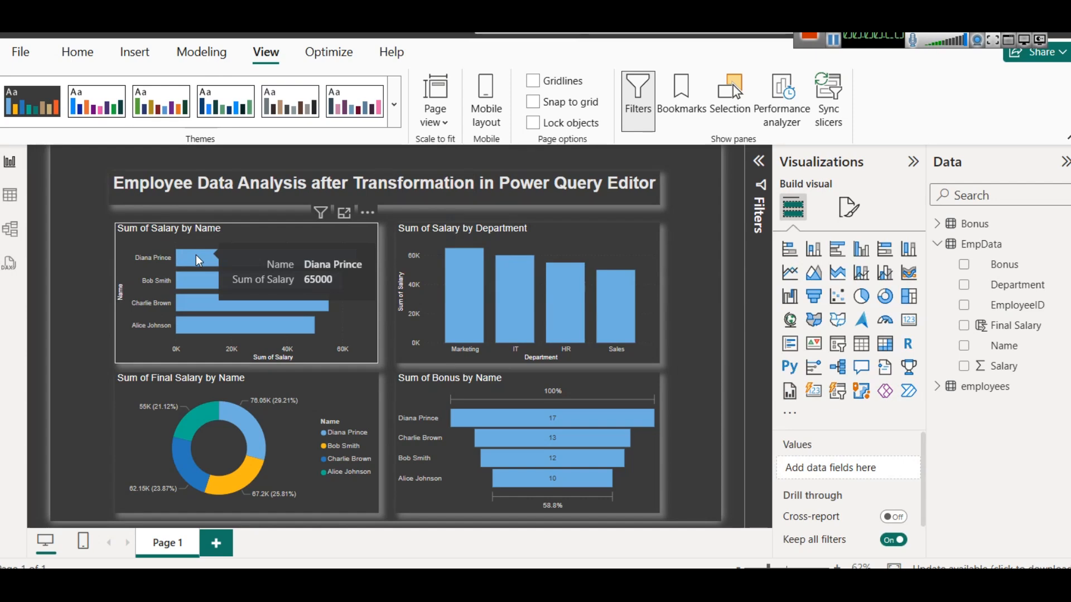
mouse_move(618, 307)
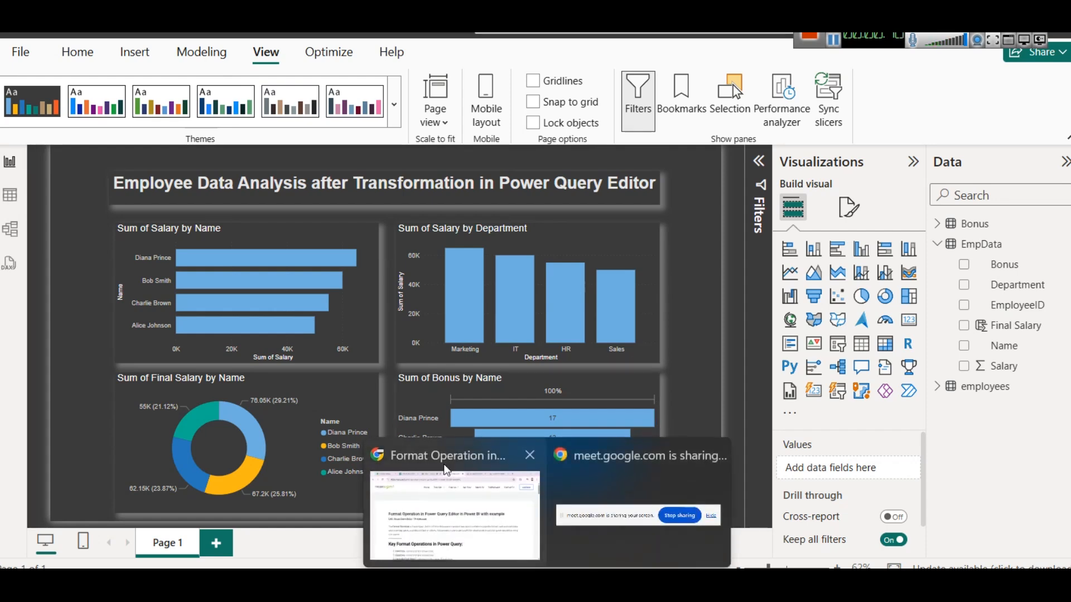
left_click(447, 466)
scroll(446, 464, "down", 7)
scroll(346, 340, "down", 3)
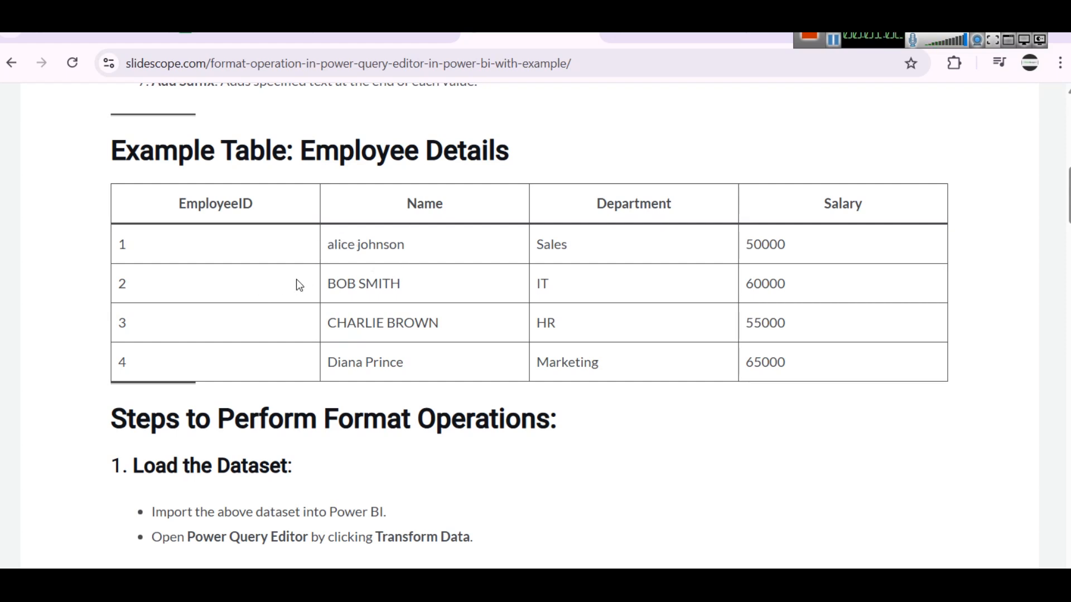
- Copy the complete Employee Details table from the article, including its header row
left_click_drag(329, 283, 434, 289)
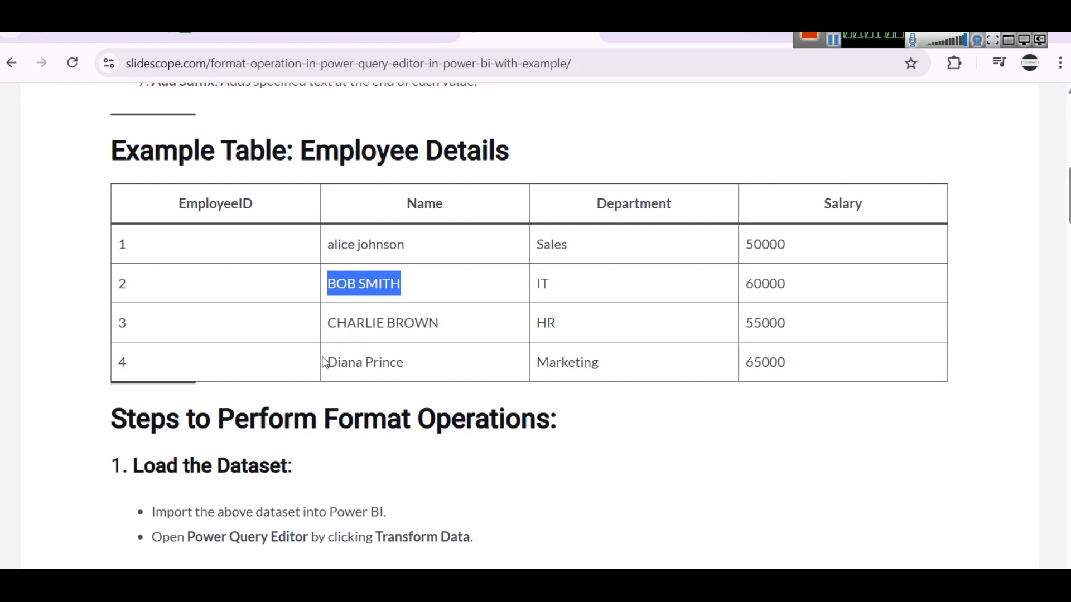
left_click_drag(325, 362, 440, 381)
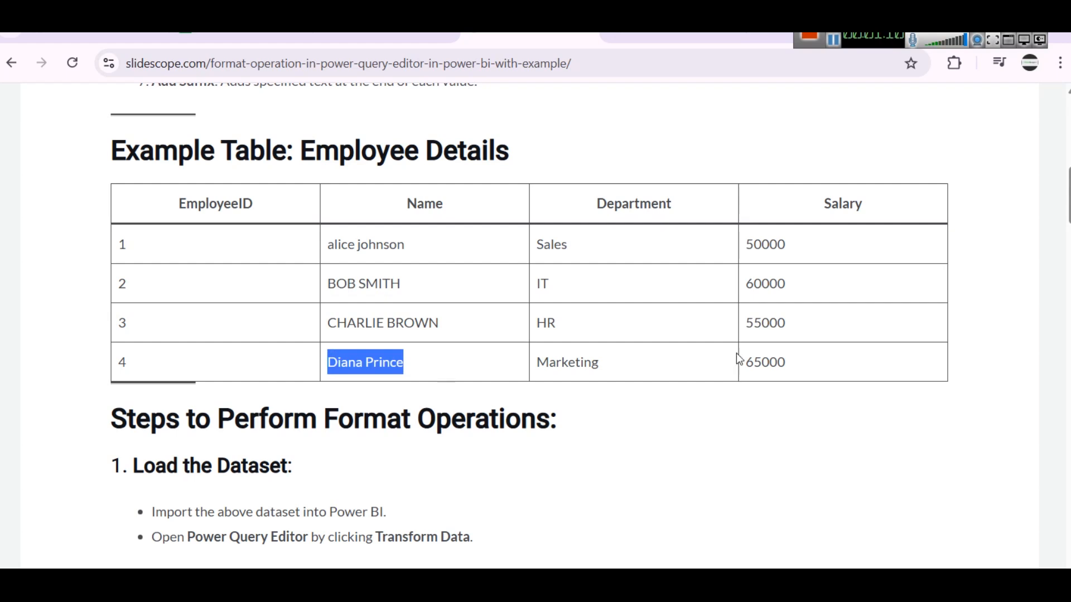
left_click(824, 357)
left_click_drag(821, 371, 742, 336)
left_click(611, 359)
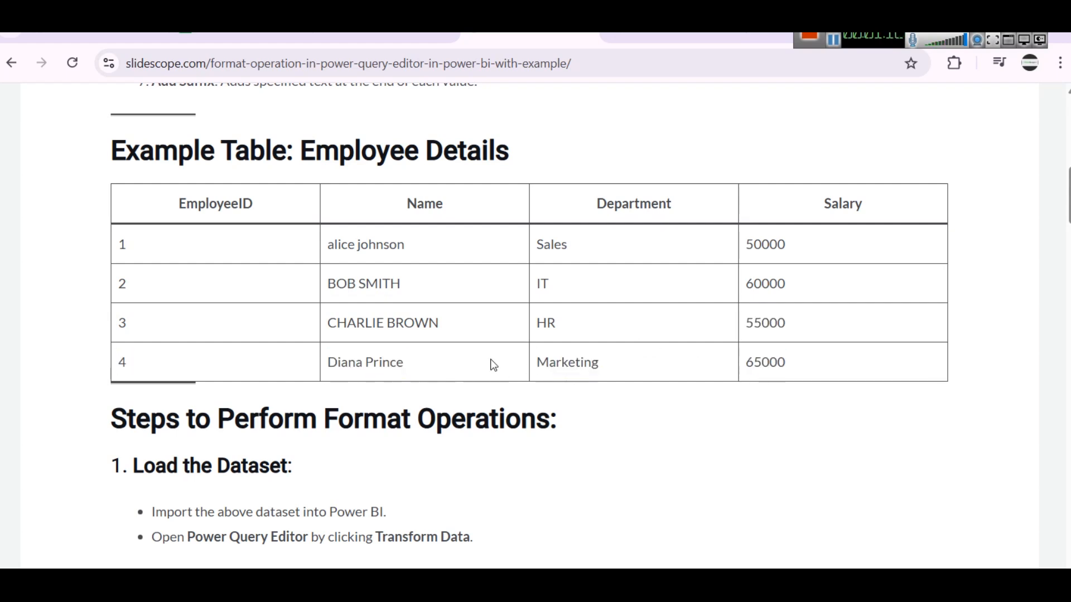
left_click_drag(829, 362, 145, 205)
key("ctrl+c")
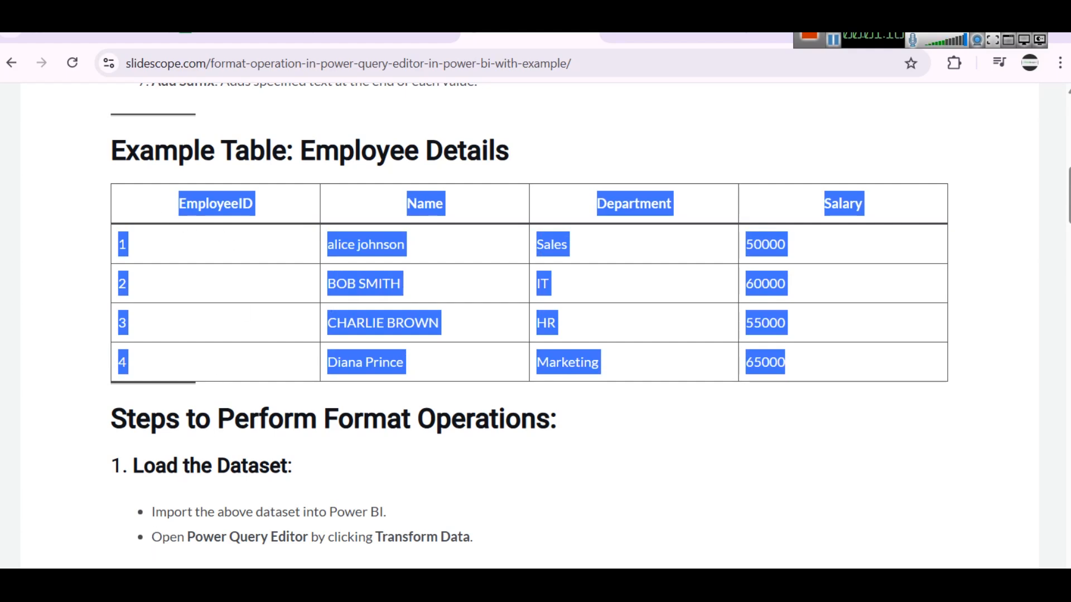
- Launch a new Power BI Desktop window and dismiss its start screen
left_click(146, 582)
type("po")
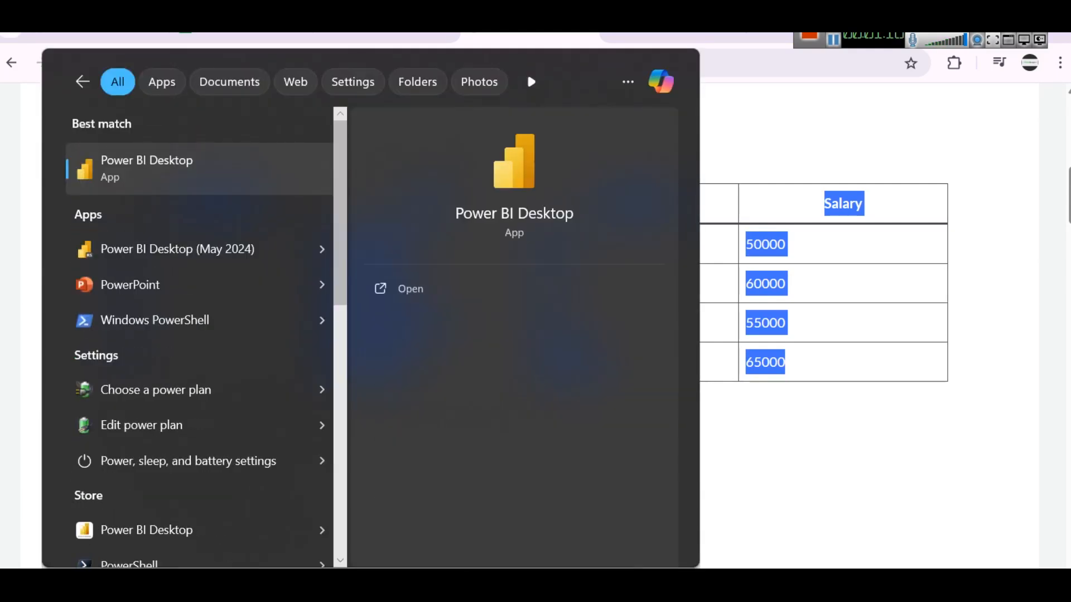
left_click(442, 291)
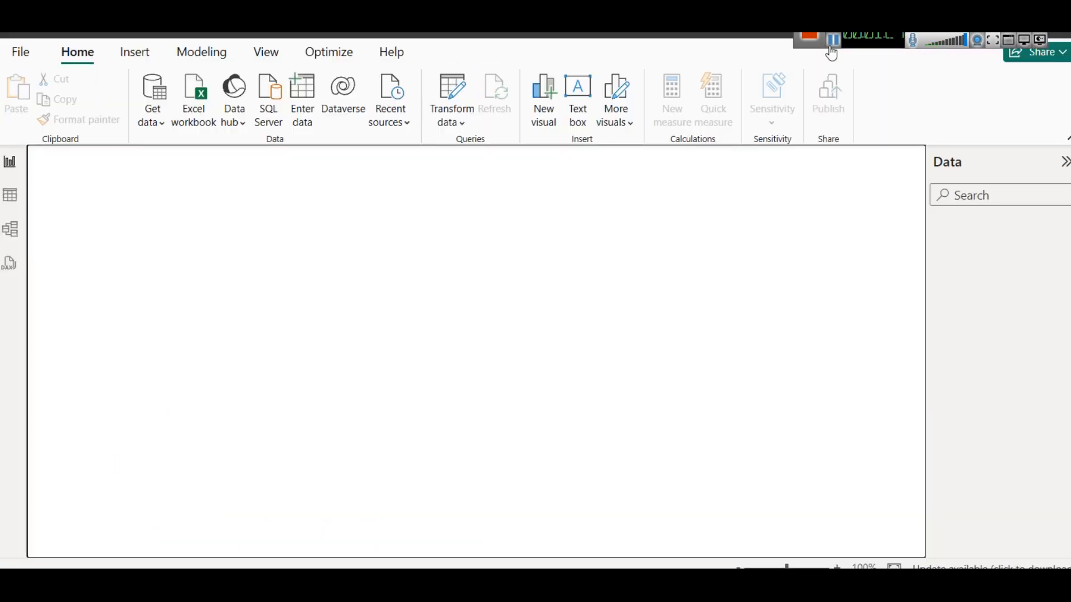
left_click(798, 186)
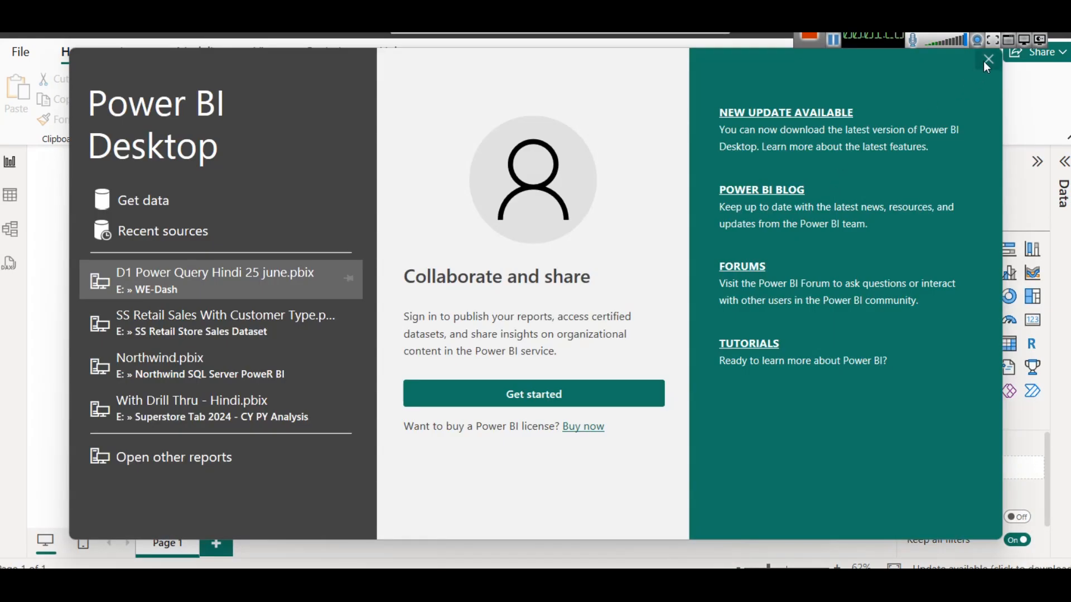
left_click(987, 60)
- Create a table through Enter data and paste the copied employee rows with their headers into it
left_click(453, 124)
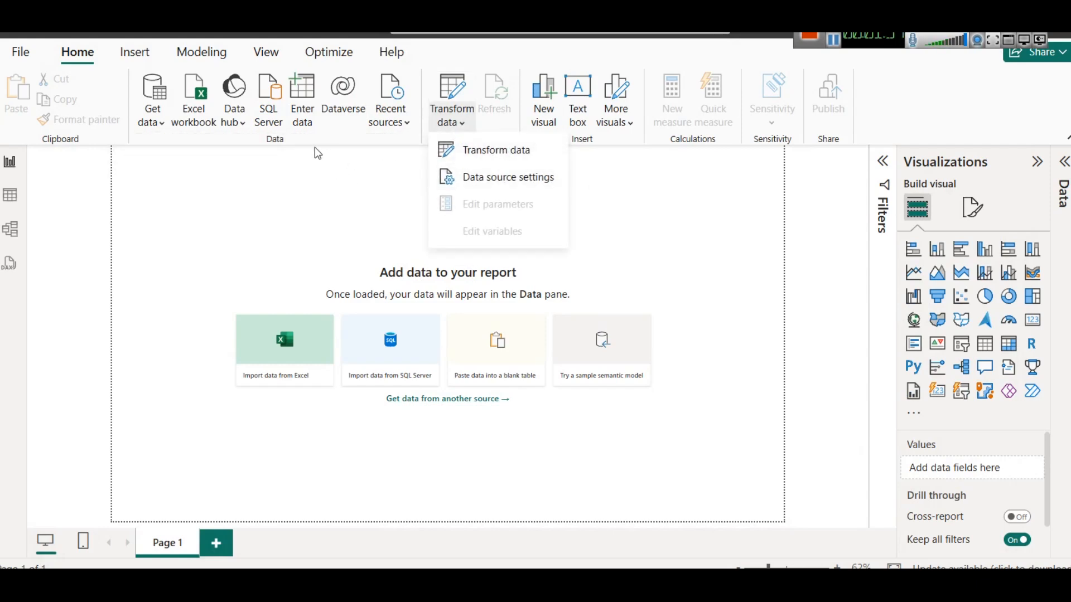
left_click(303, 115)
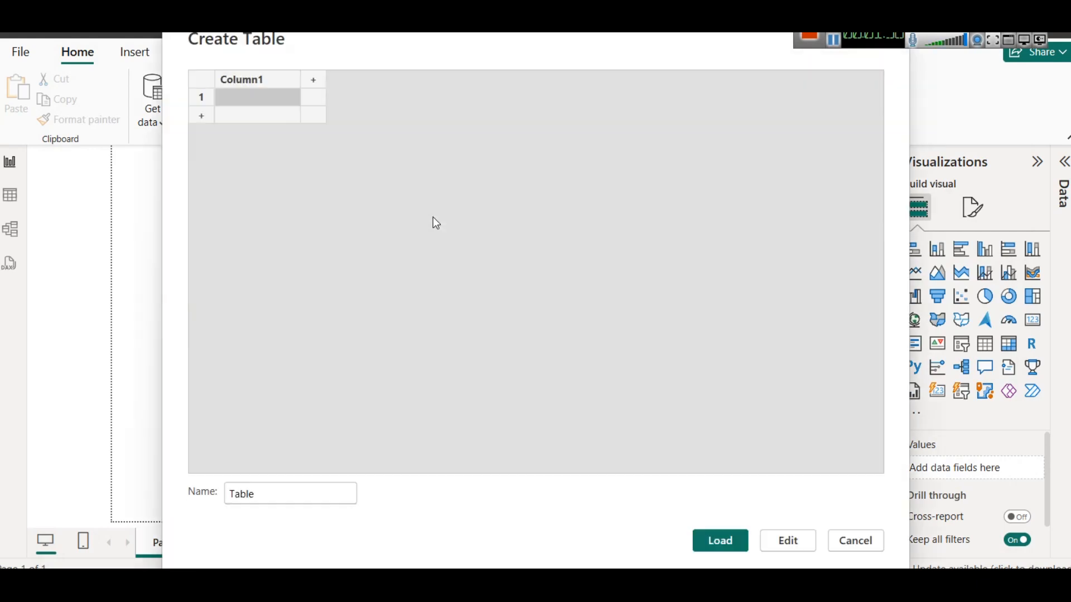
key("ctrl+v")
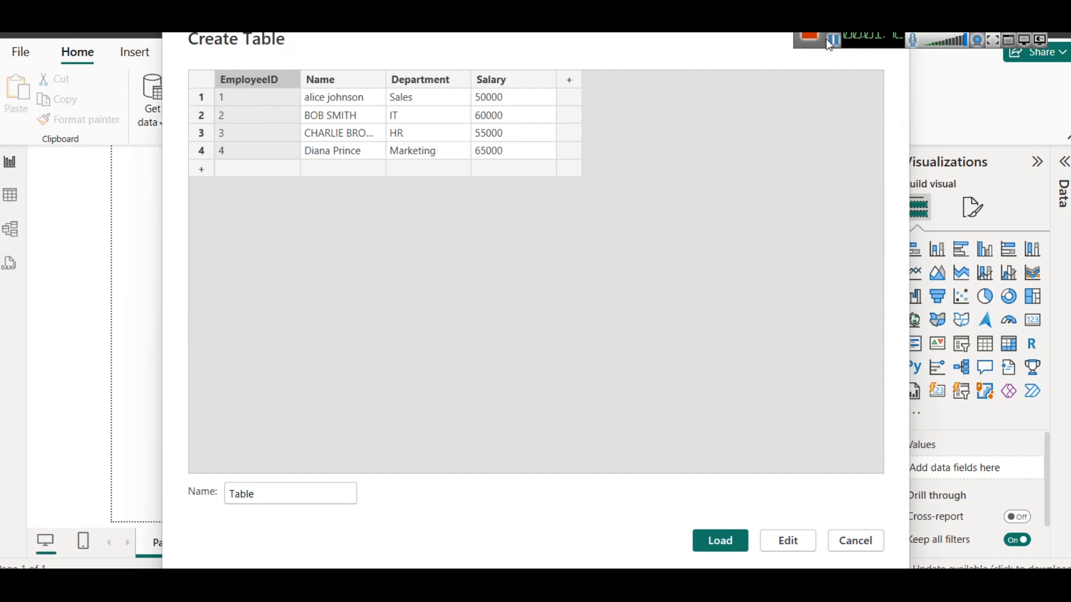
left_click_drag(832, 38, 745, 42)
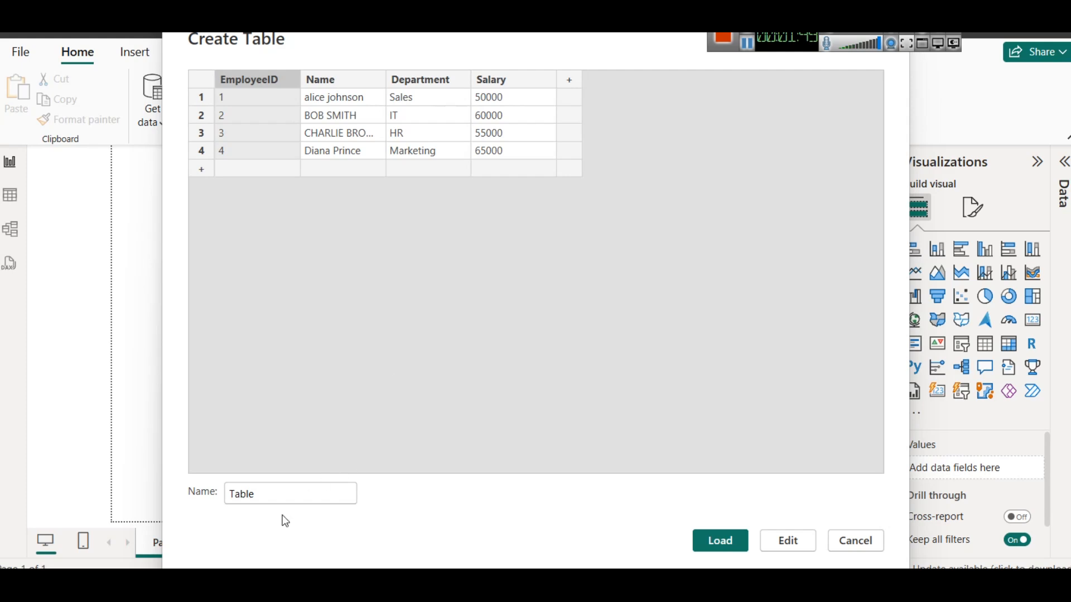
- Name the new table EmployeeData and load it into the model
left_click(272, 494)
type("EmployeeData")
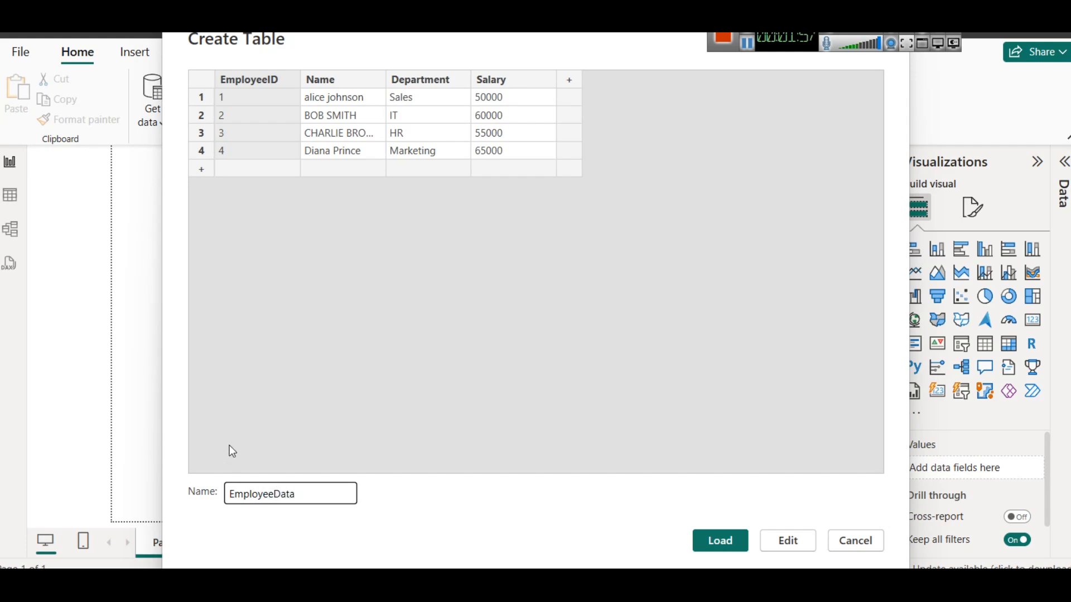
left_click(727, 541)
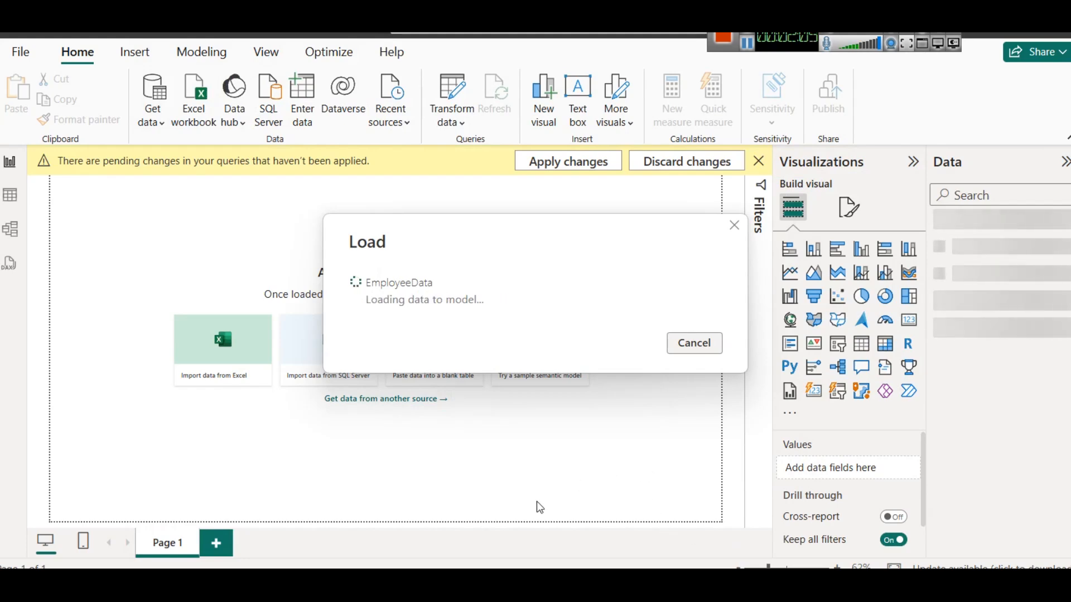
- Switch to Chrome to check the article's Employee Details table and return to the new Power BI report
left_click(501, 528)
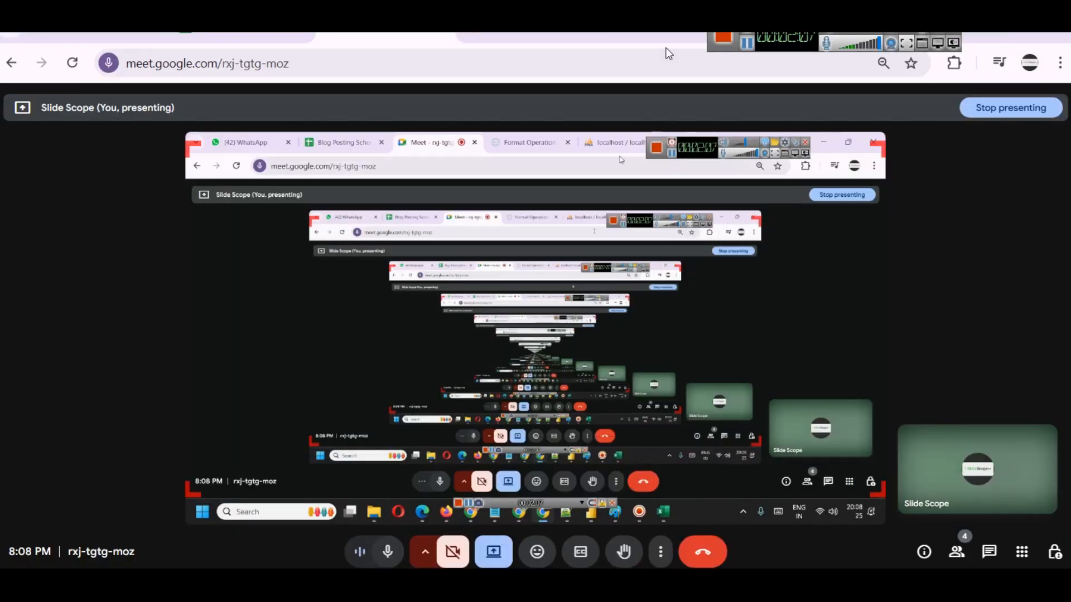
left_click(528, 31)
left_click(519, 258)
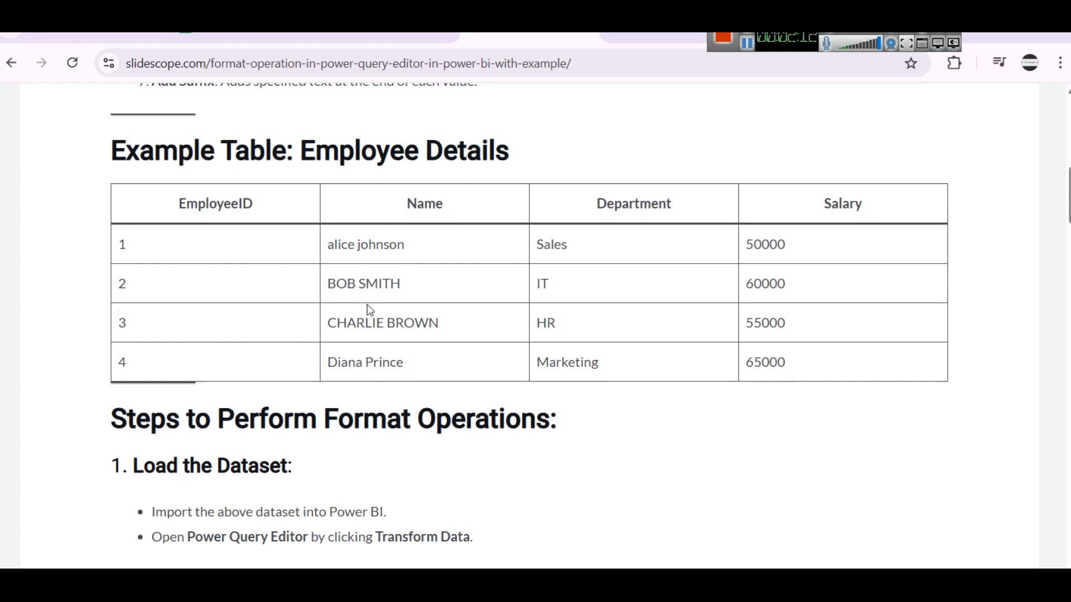
left_click(748, 48)
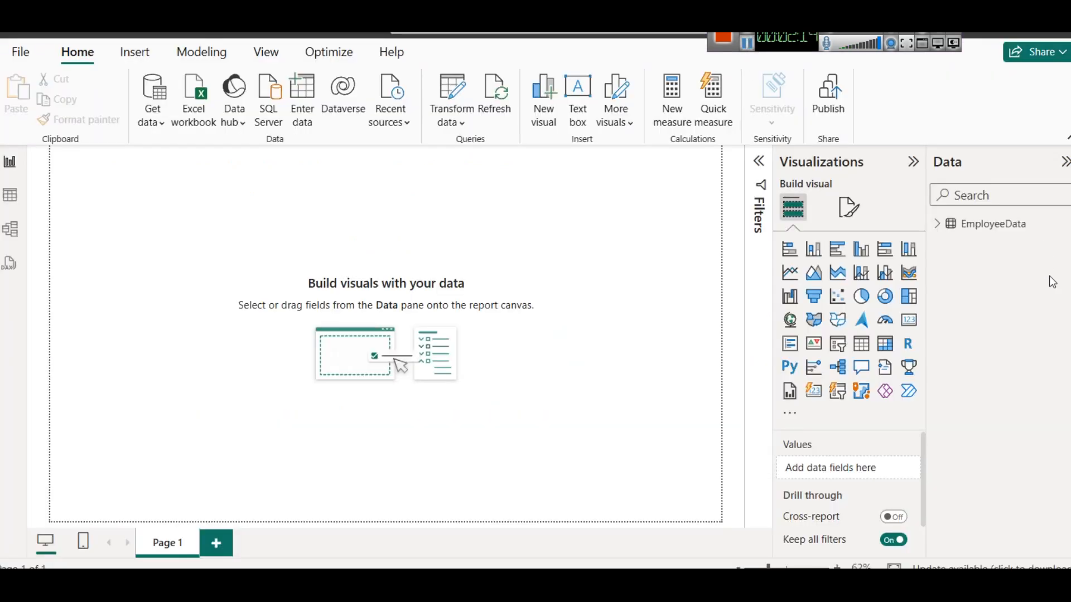
- Show the EmployeeData fields, insert a stacked bar chart and place it in the upper-left area of the report page
left_click(938, 225)
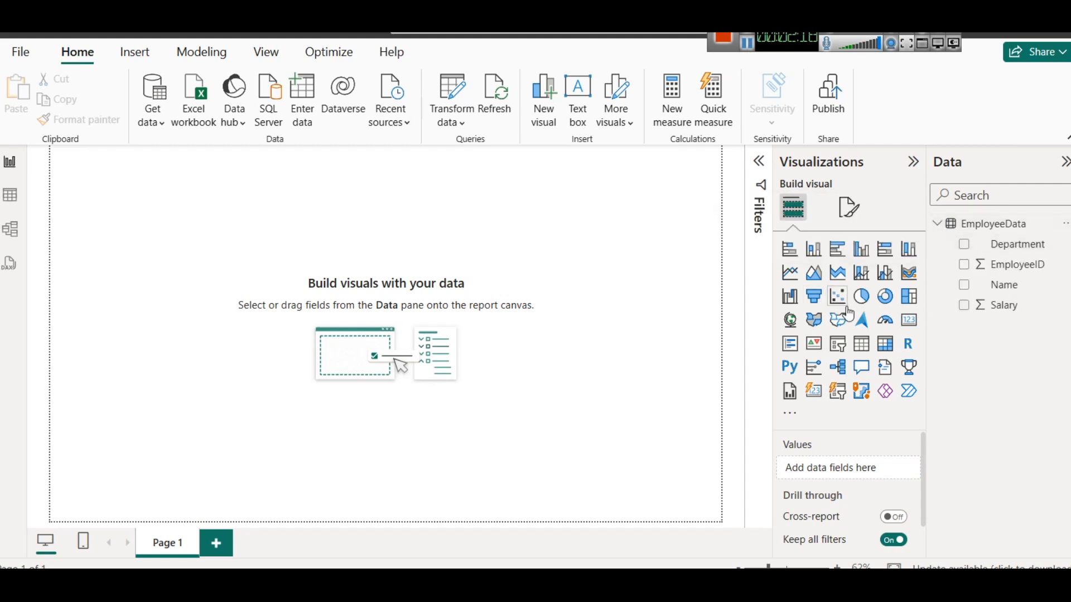
left_click(789, 249)
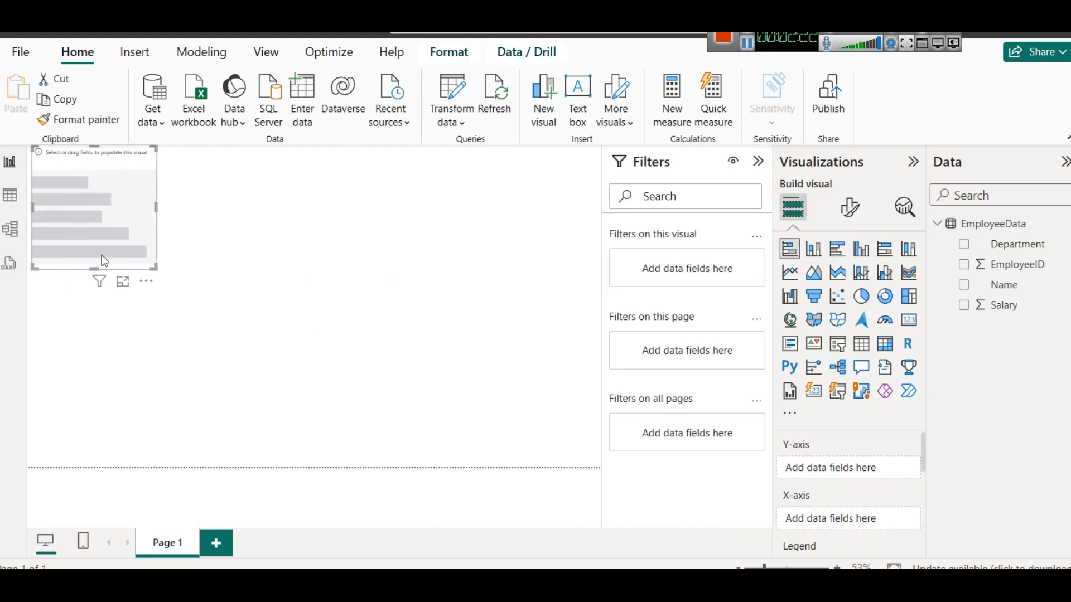
left_click_drag(105, 260, 179, 292)
left_click(251, 321)
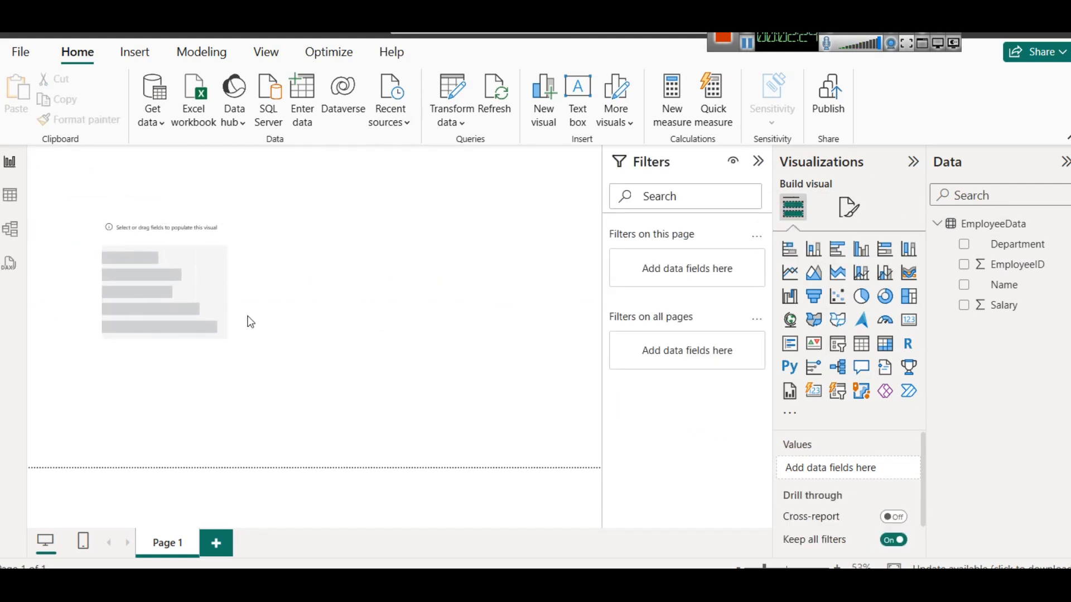
left_click_drag(187, 282, 184, 256)
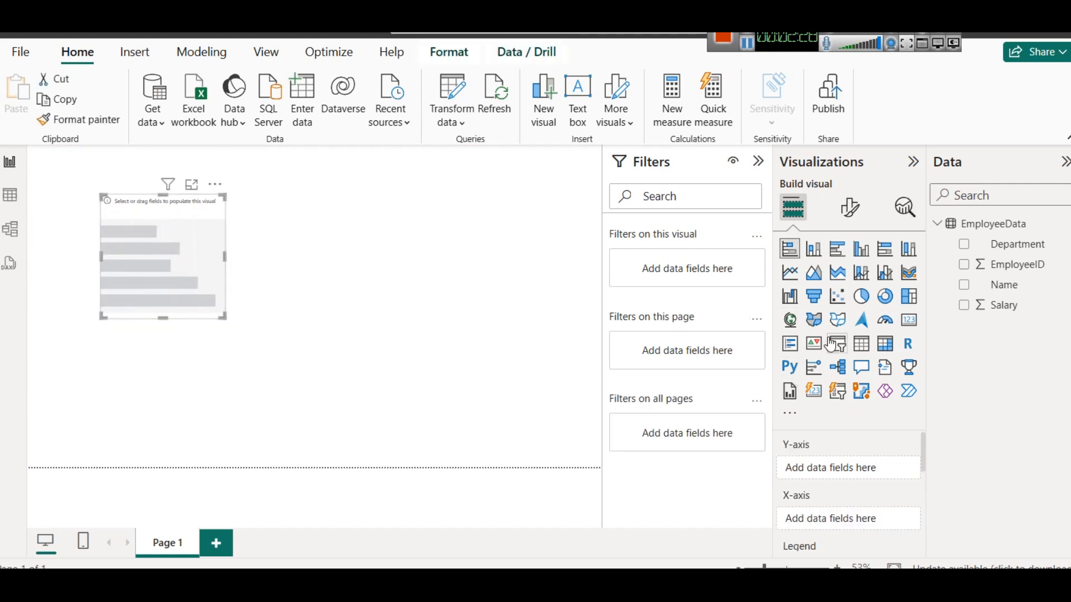
- Assign Name to the bar chart's Y-axis and Salary to its X-axis, and widen the chart with the Filters pane collapsed
left_click_drag(1012, 285, 833, 472)
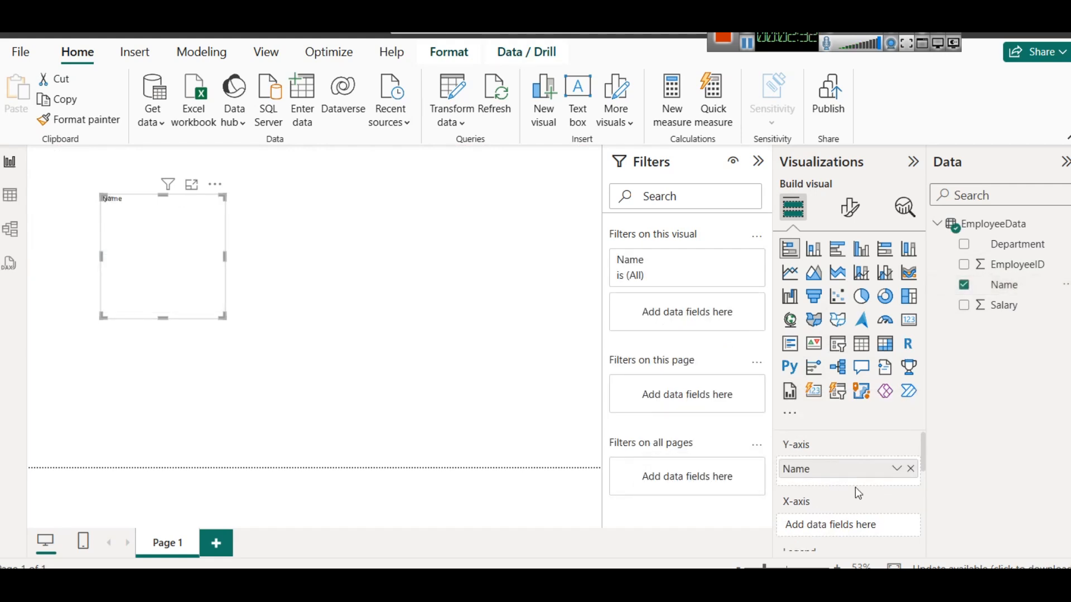
left_click_drag(1023, 301, 809, 490)
left_click_drag(997, 306, 853, 527)
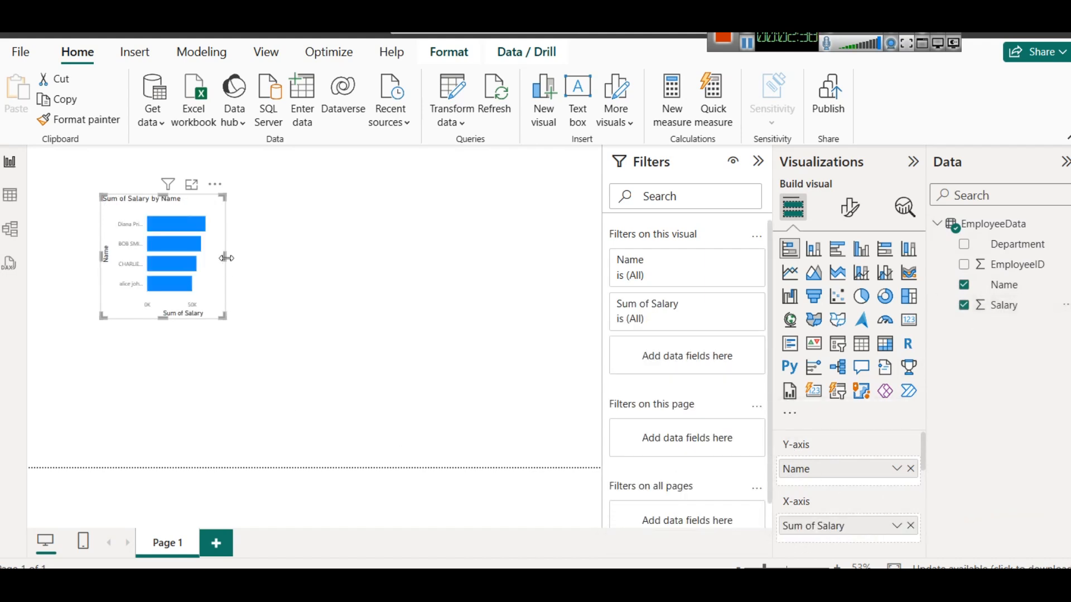
left_click_drag(225, 255, 266, 260)
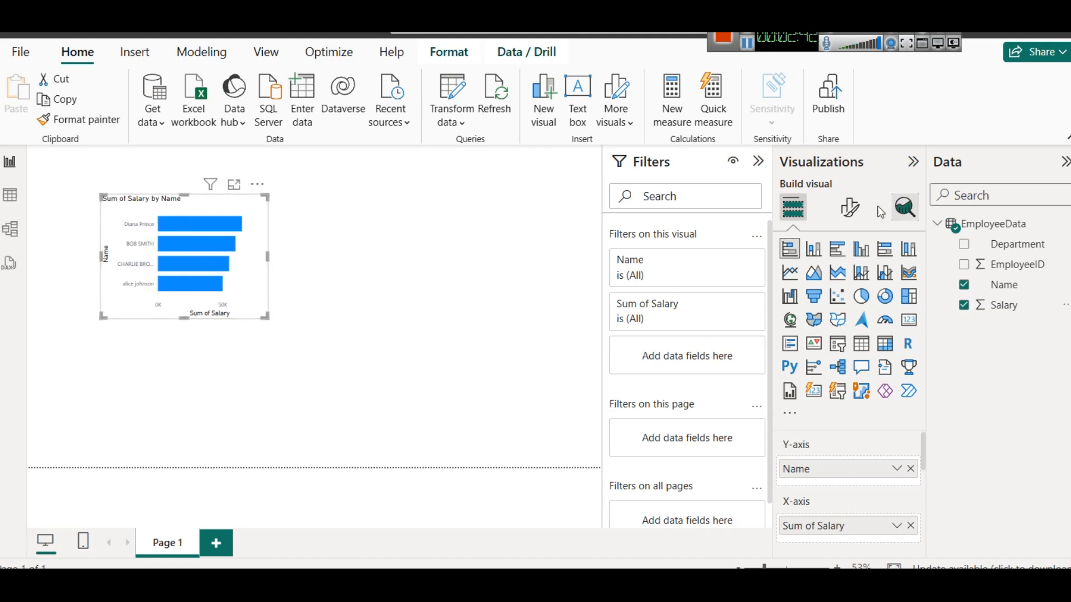
left_click(759, 163)
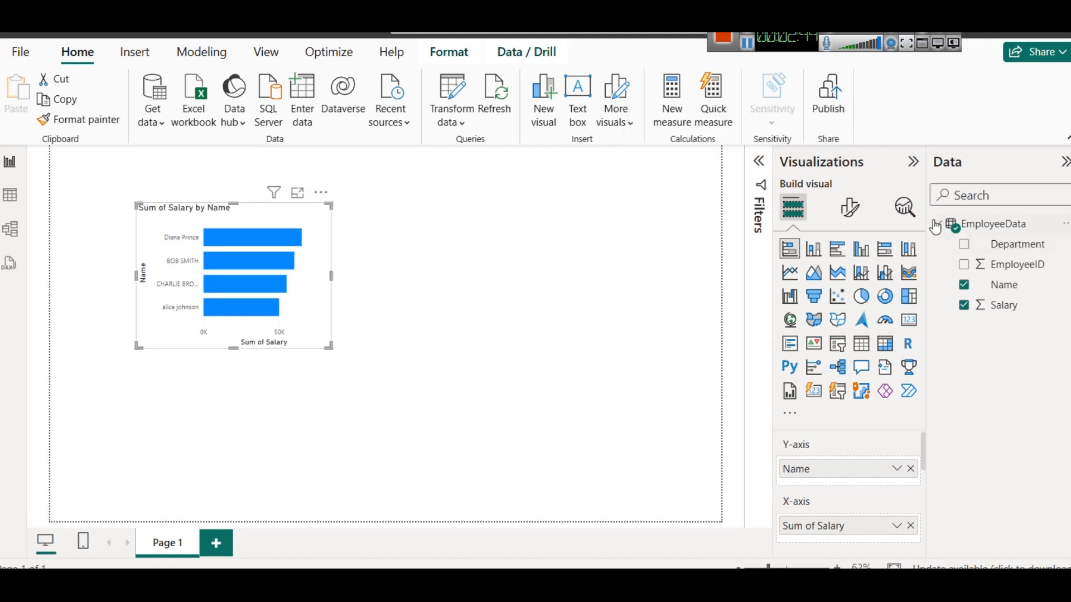
- Increase the font size of the bar chart's Y-axis values and widen the chart to make room for the name labels
left_click(850, 211)
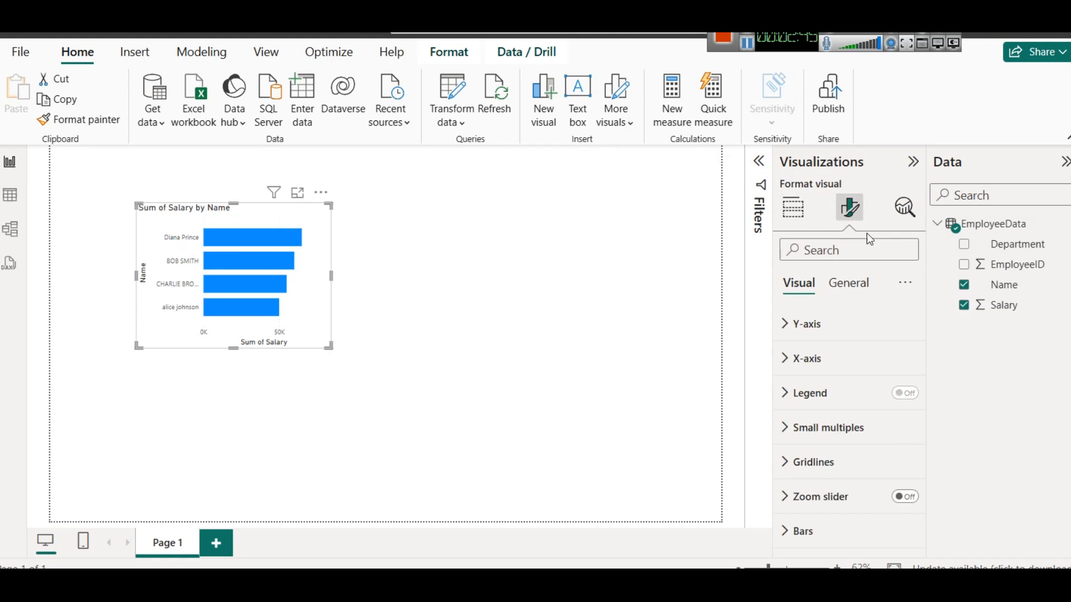
left_click(807, 333)
left_click(907, 404)
left_click(906, 404)
left_click(906, 405)
left_click(906, 404)
left_click(906, 404)
left_click(336, 276)
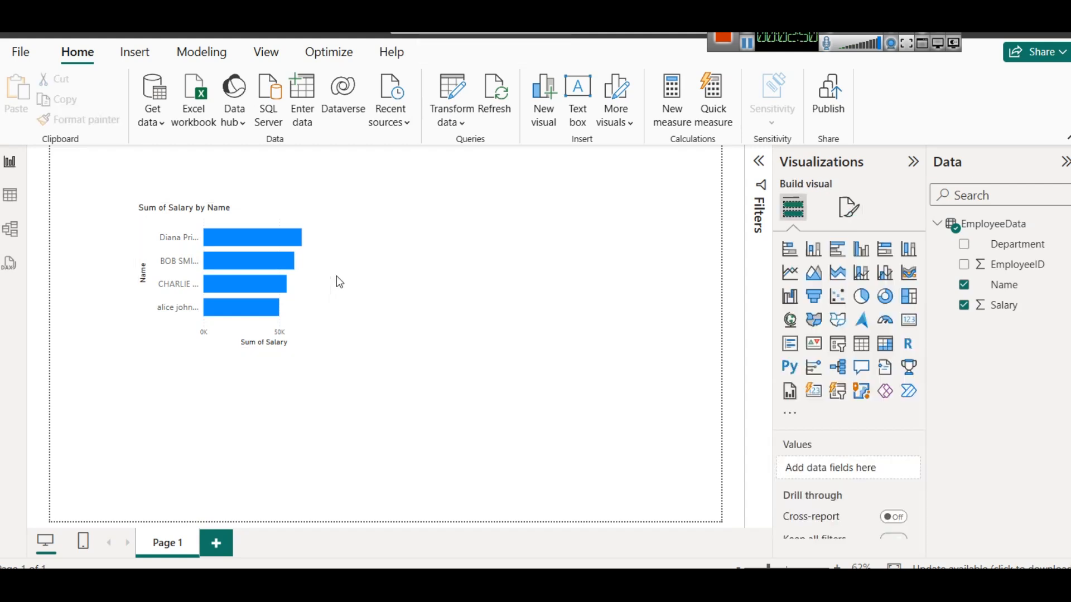
left_click(330, 275)
left_click_drag(329, 275, 361, 299)
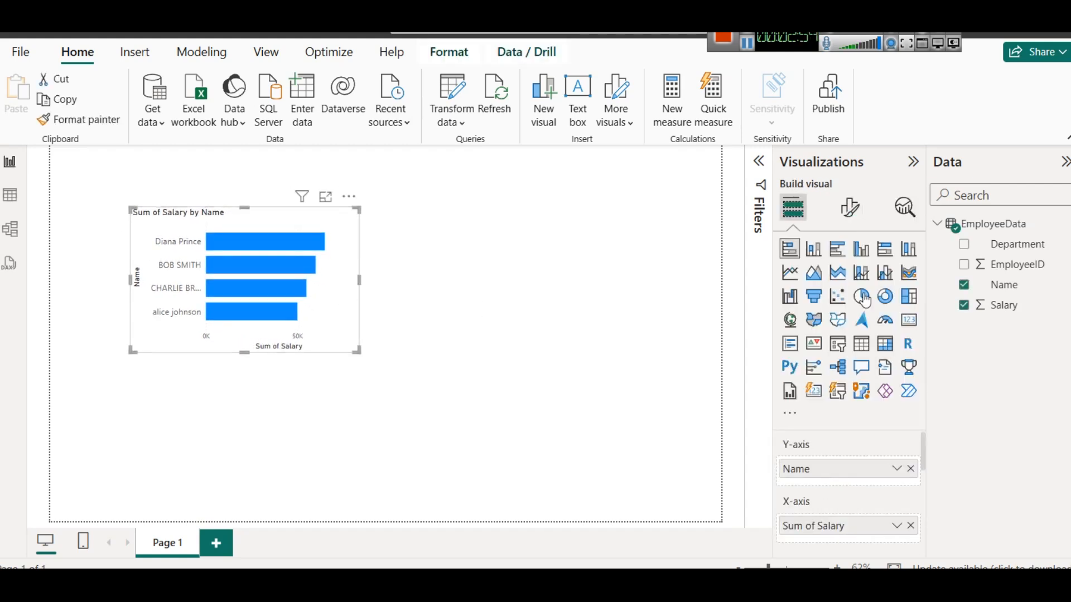
- Turn on the bar chart's shadow effect and move the chart slightly down and to the left on the report page
left_click(850, 207)
left_click(845, 283)
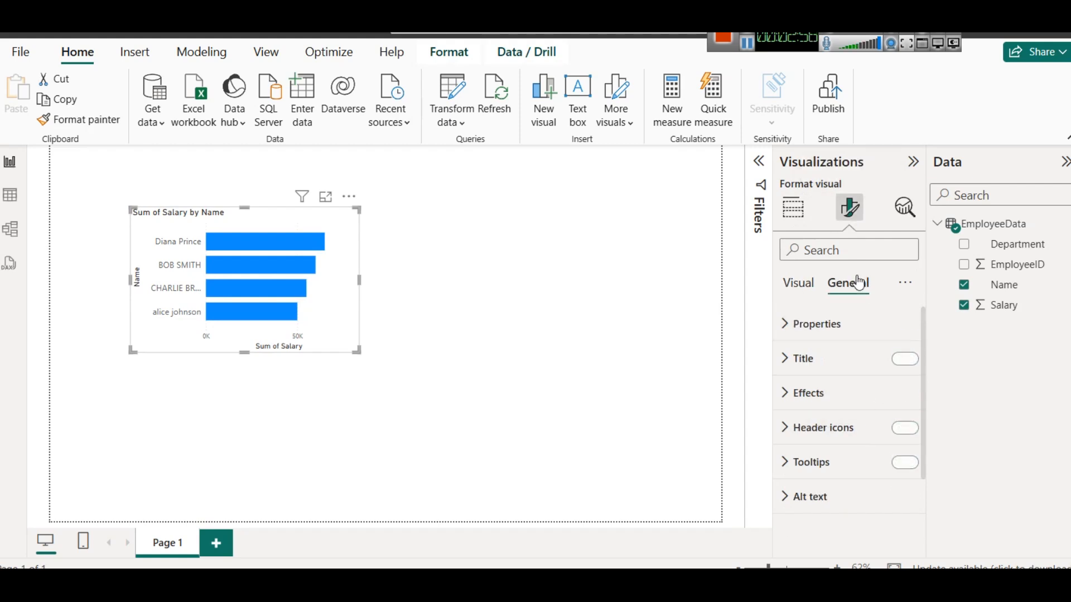
left_click(825, 401)
scroll(861, 454, "down", 3)
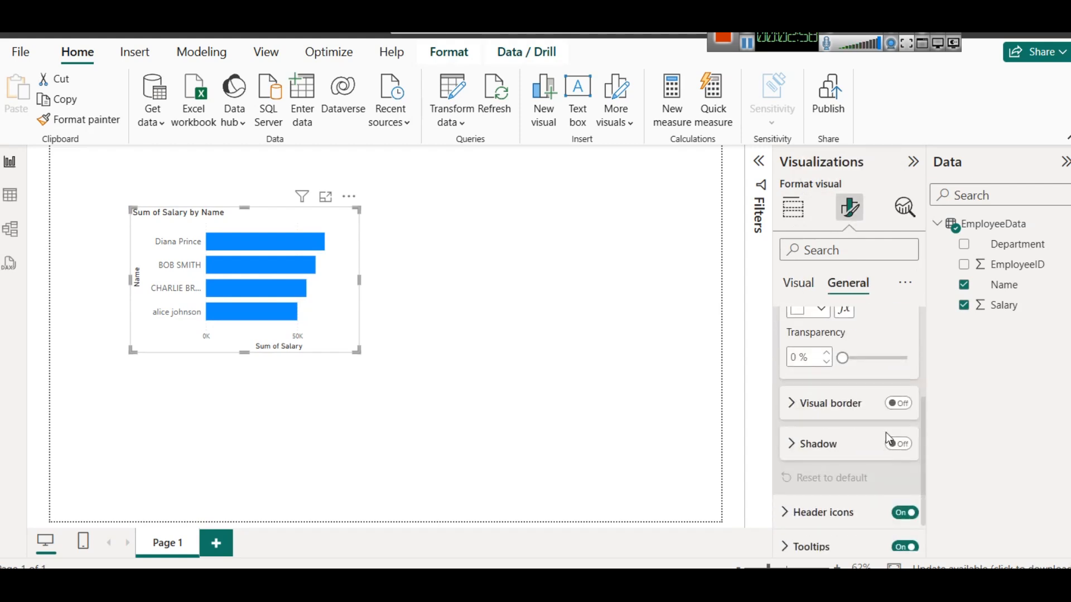
left_click(898, 443)
left_click(579, 386)
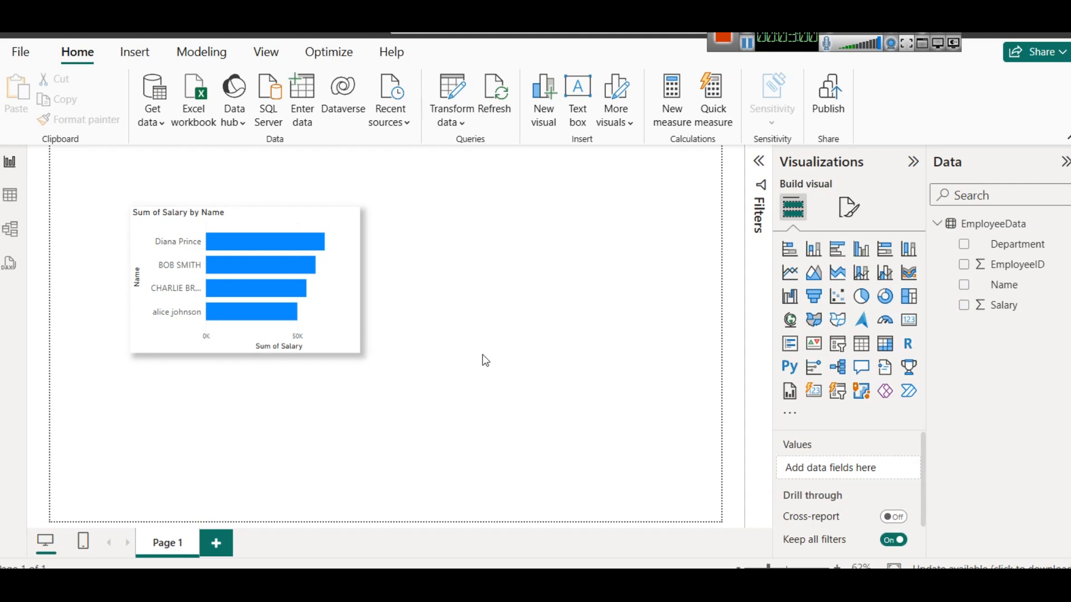
left_click_drag(339, 291, 328, 304)
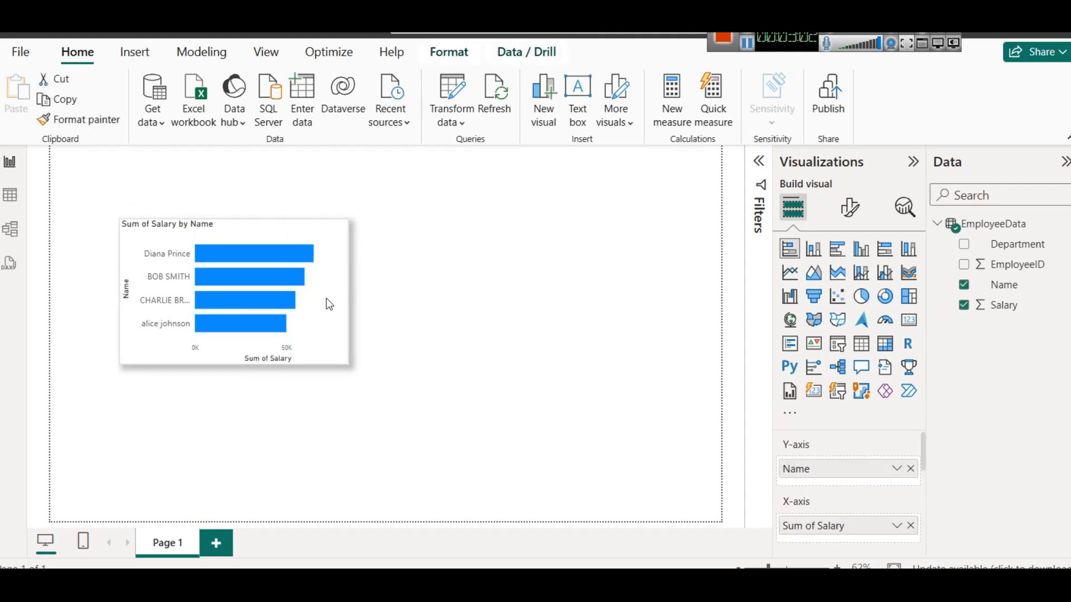
- Open the EmployeeData query in Power Query Editor and capture its Home commands in a maximized Snipping Tool window
right_click(1010, 229)
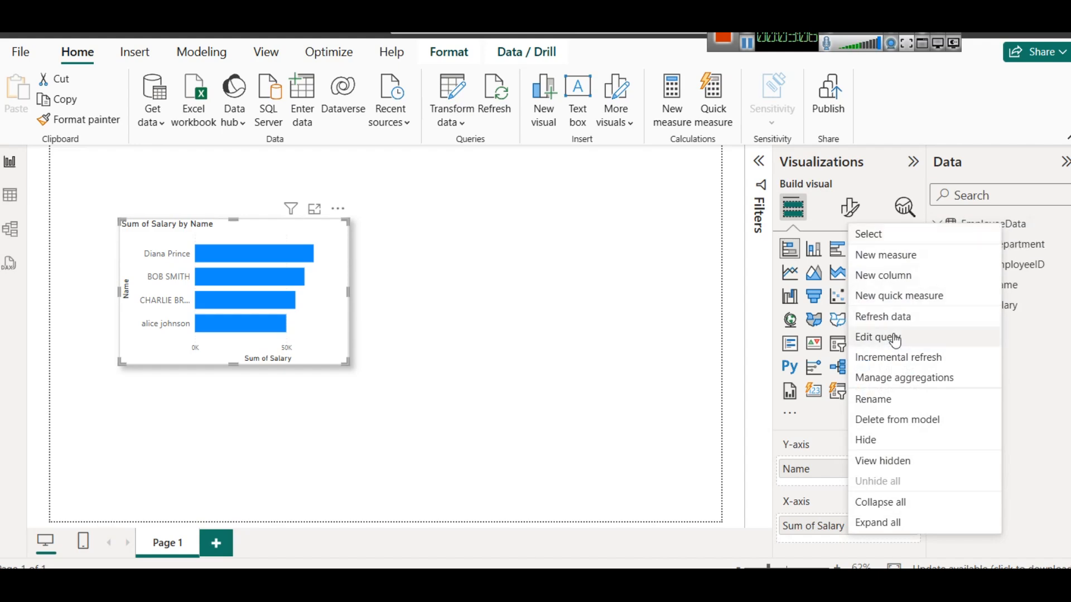
left_click(886, 337)
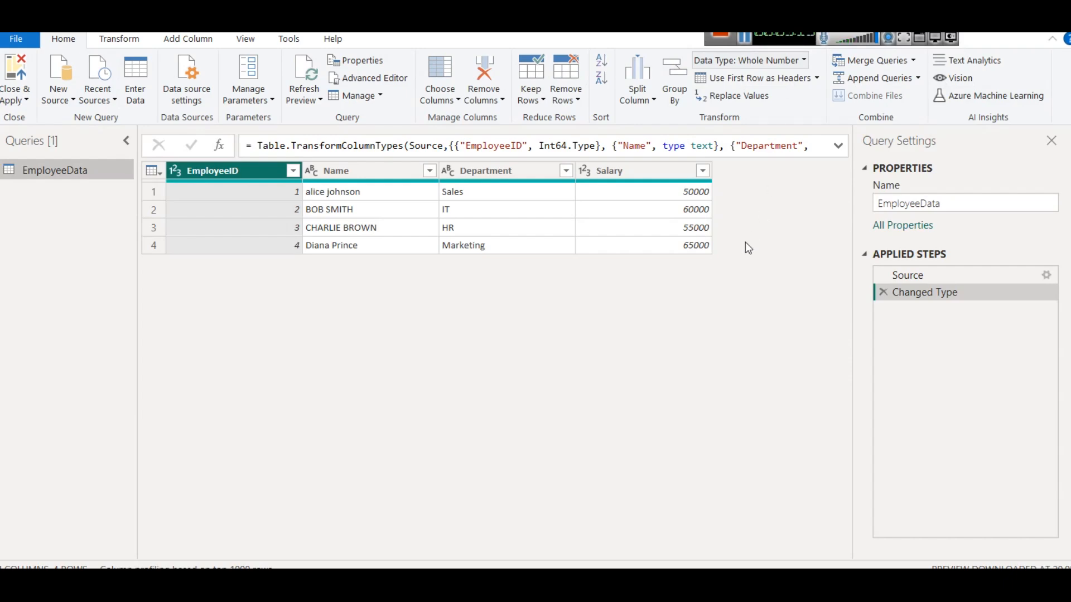
key("super+shift+s")
left_click_drag(7, 44, 1048, 138)
left_click(899, 379)
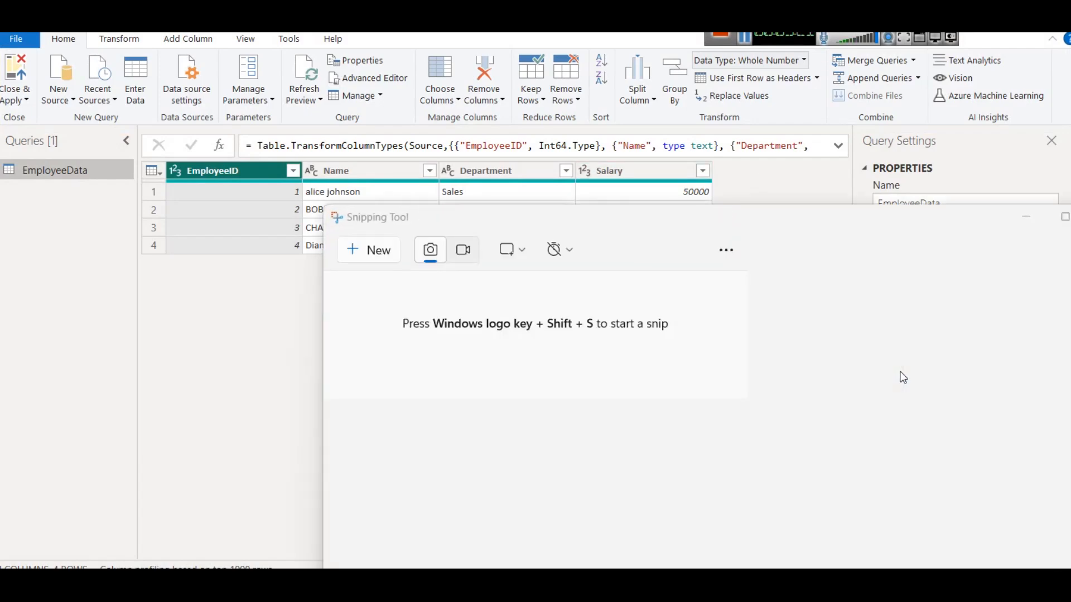
double_click(554, 210)
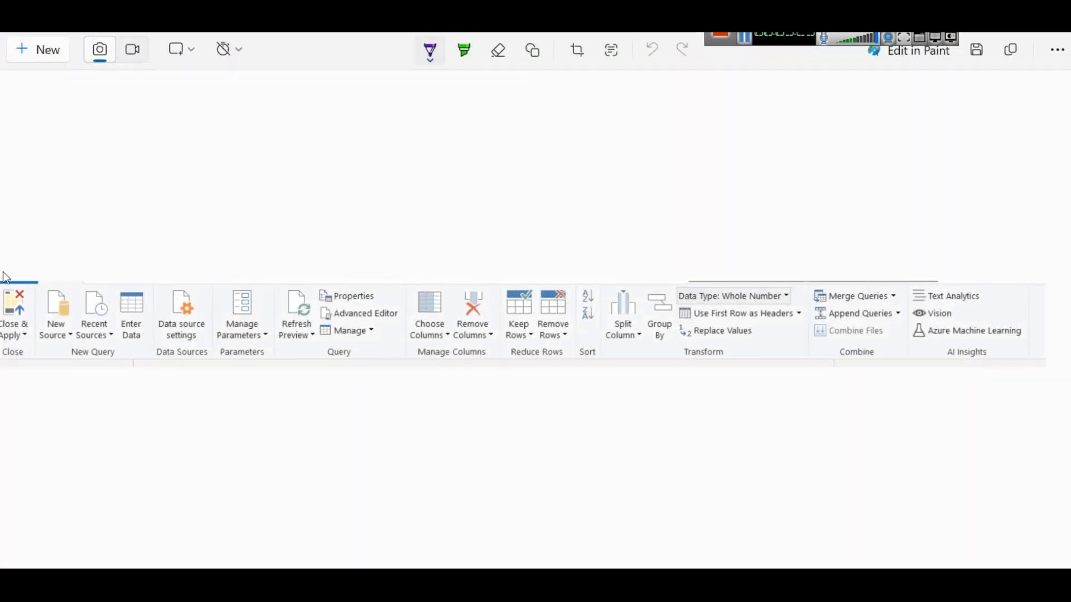
- Handwrite HOME in purple ink above the start of the captured ribbon and return to Power Query Editor
left_click_drag(21, 260, 22, 266)
mouse_move(76, 258)
left_mouse_down()
mouse_move(85, 263)
mouse_move(90, 239)
mouse_move(92, 247)
left_mouse_up()
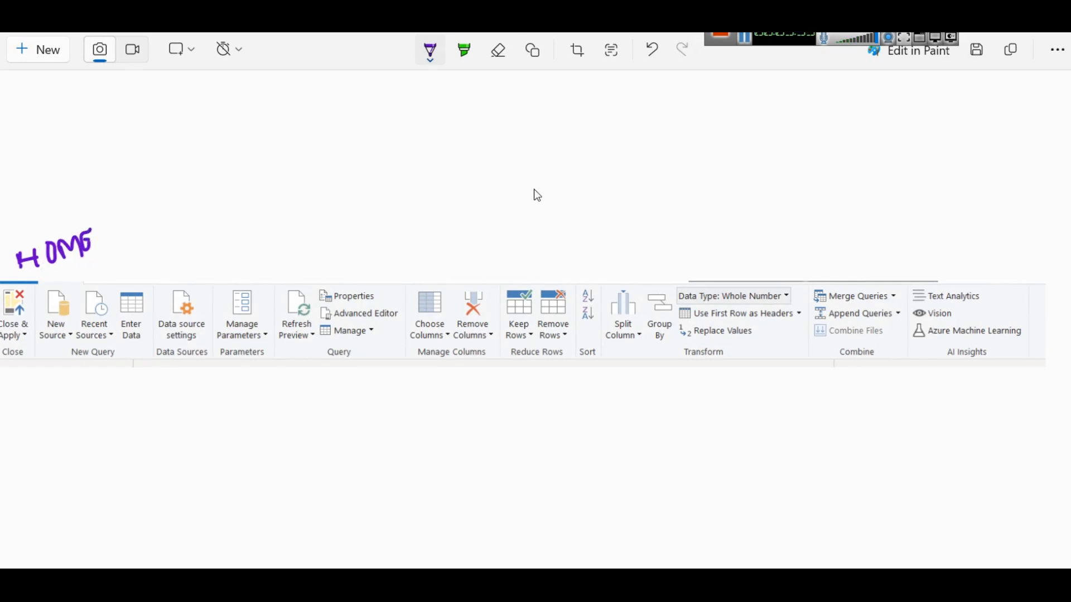
left_click(1054, 26)
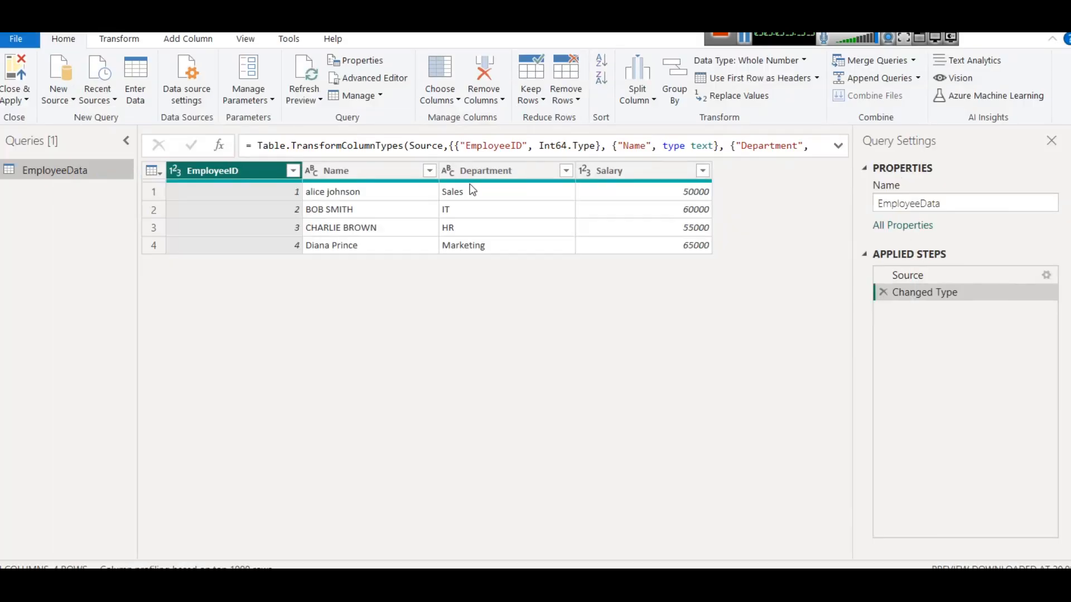
- Look through the Transform, Add Column, View and Tools commands in Power Query Editor and return to the Home commands
left_click(123, 38)
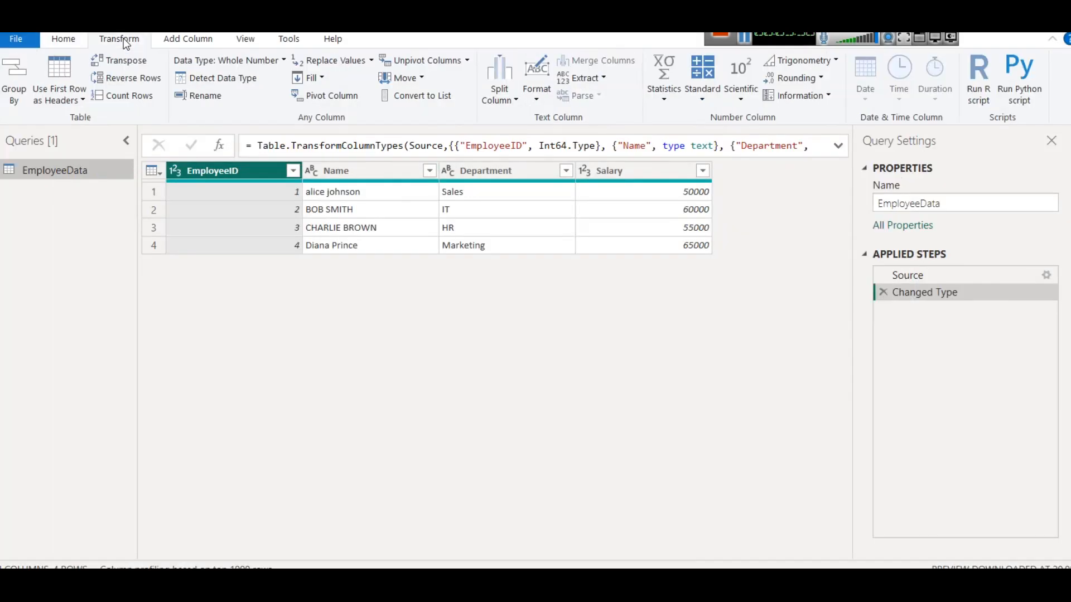
left_click(174, 41)
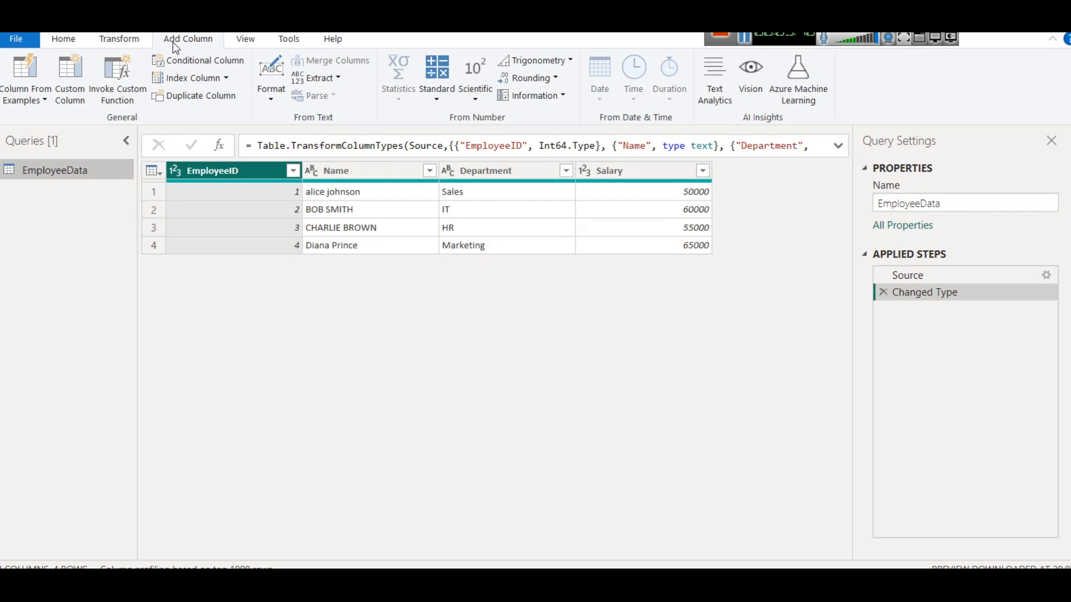
left_click(246, 42)
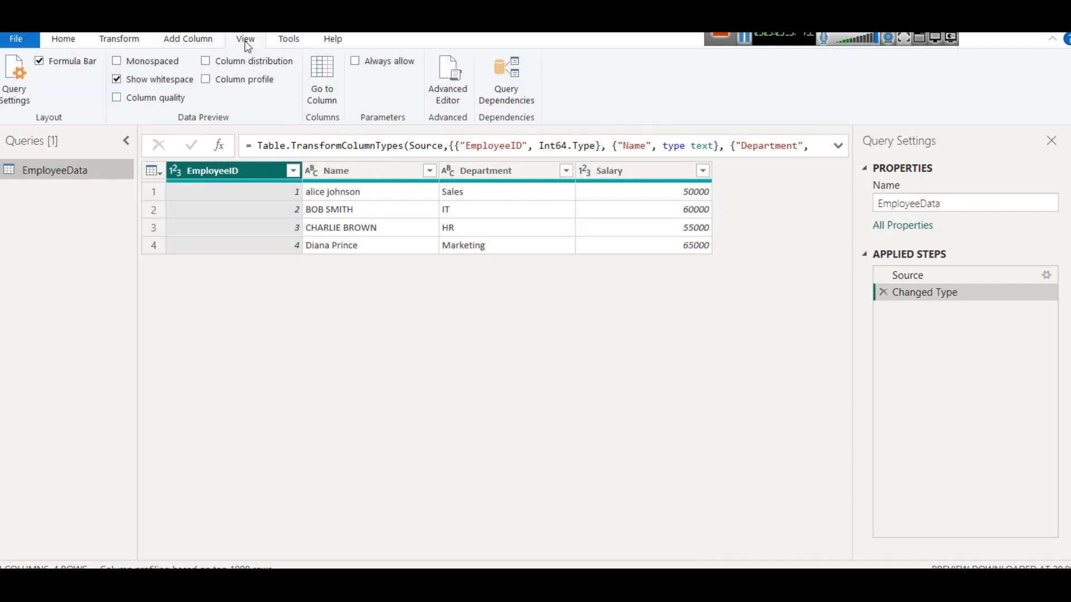
left_click(276, 40)
left_click(67, 41)
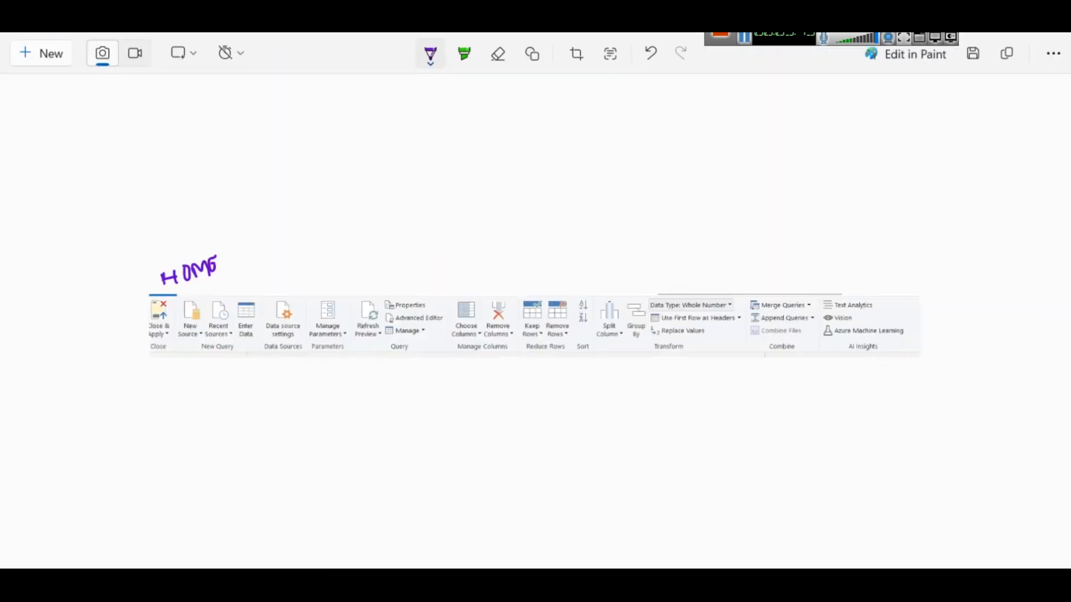
- Switch to Snipping Tool and underline the command groups from New Query to Transform on the ribbon capture
mouse_move(55, 366)
left_mouse_down()
mouse_move(521, 376)
mouse_move(574, 365)
left_mouse_up()
left_click(598, 370)
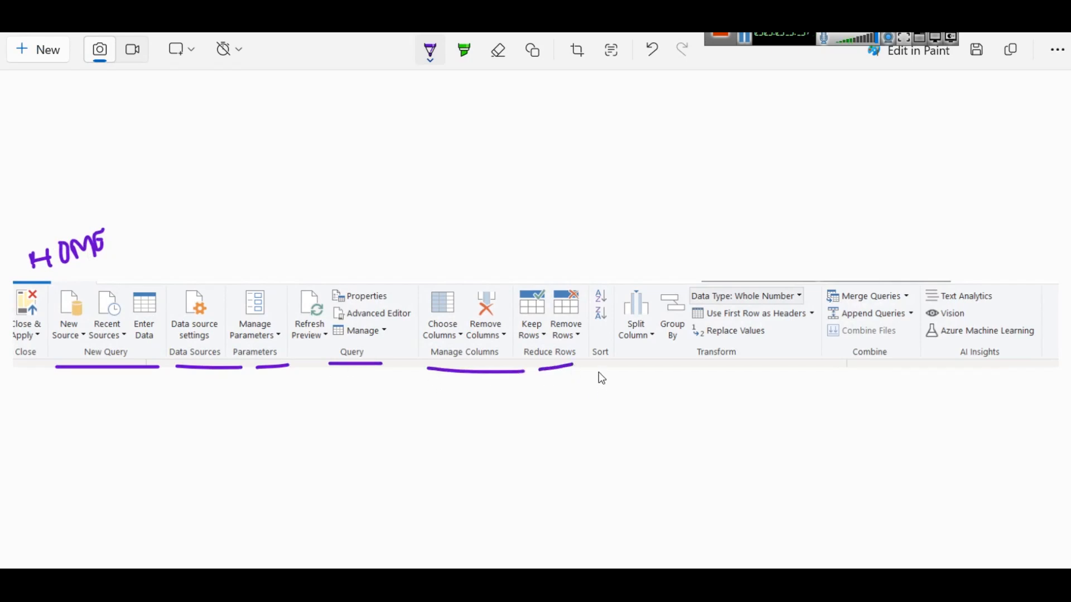
left_click_drag(653, 366, 822, 363)
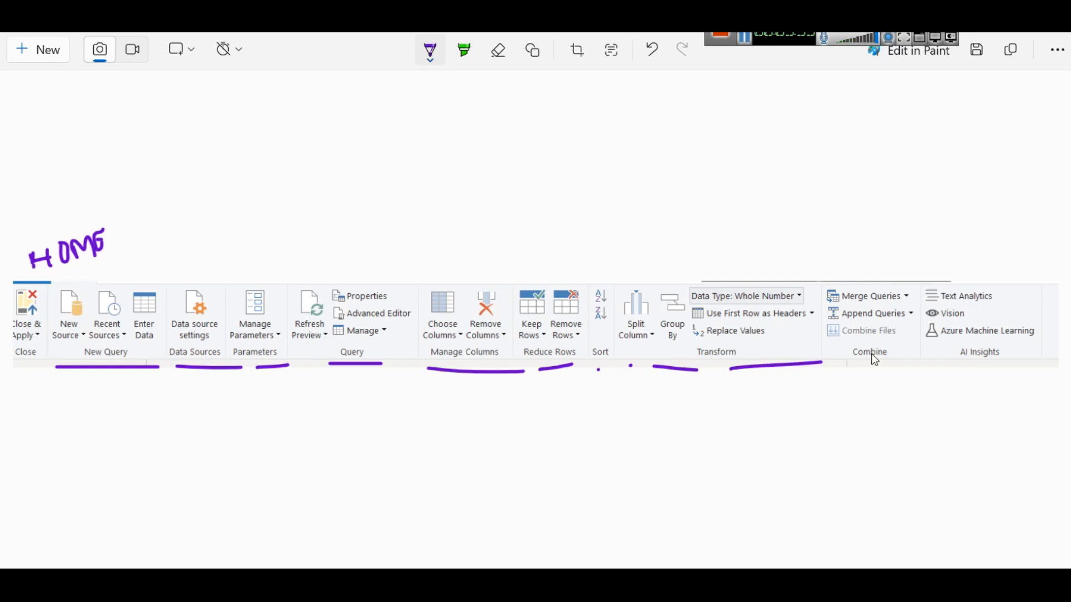
- Undo all the underlines beneath the ribbon groups, keeping the handwritten HOME label
key("ctrl+z")
key("ctrl+z")
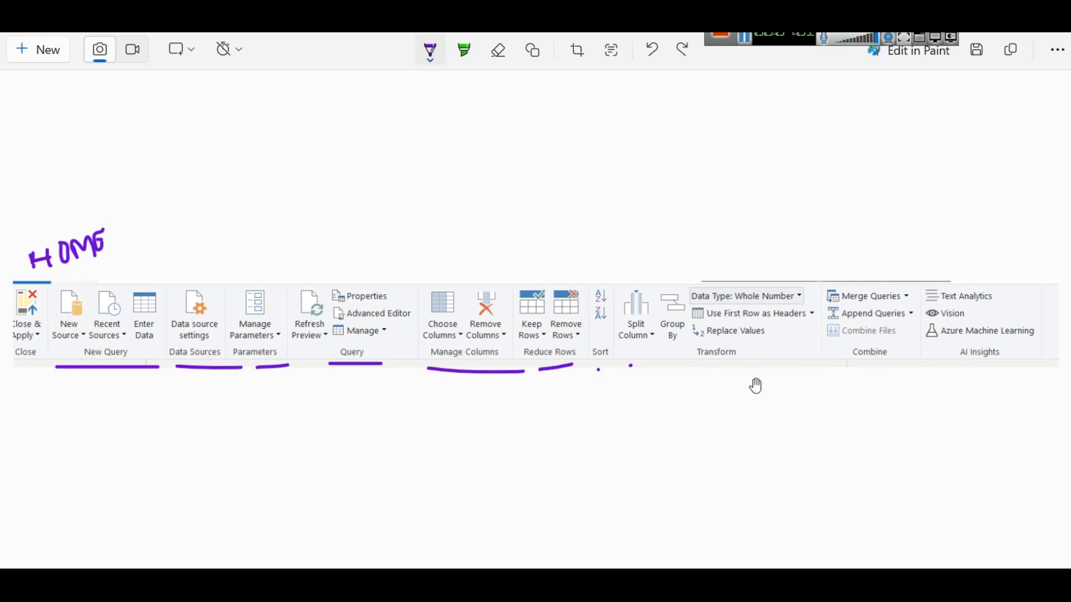
key("ctrl+z")
key("ctrl+z")
key("ctrl+z")
key("ctrl+z")
key("ctrl+z")
key("ctrl+z")
key("ctrl+z")
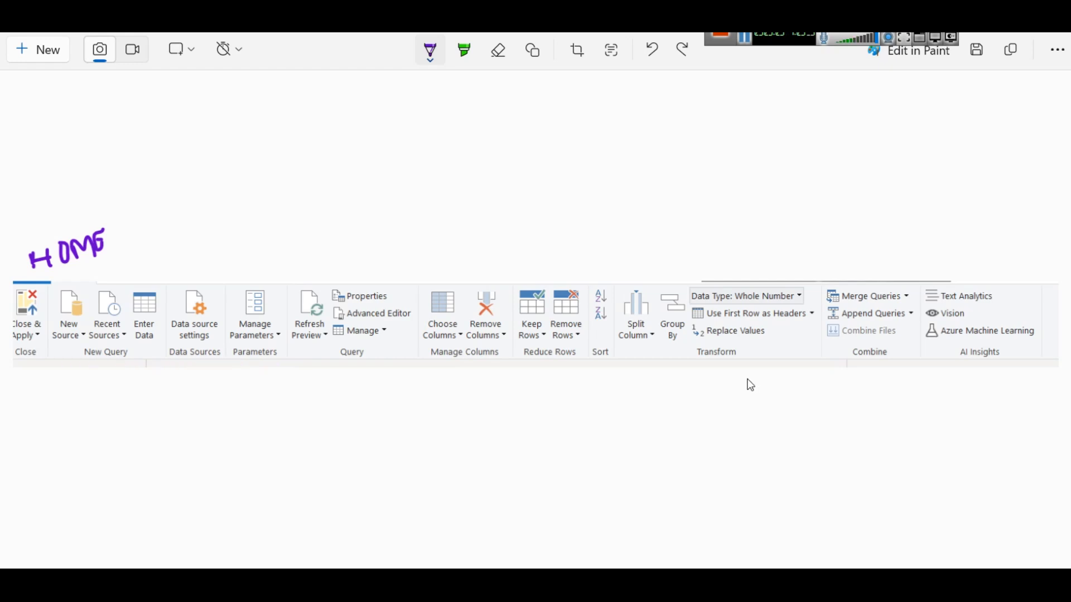
- Box the Data Type and Replace Values commands, underline Split Column, draw an upward arrow from Combine, and return to Power Query Editor
left_click_drag(689, 368, 807, 365)
mouse_move(820, 295)
left_mouse_down()
mouse_move(744, 268)
mouse_move(681, 275)
mouse_move(688, 365)
left_mouse_up()
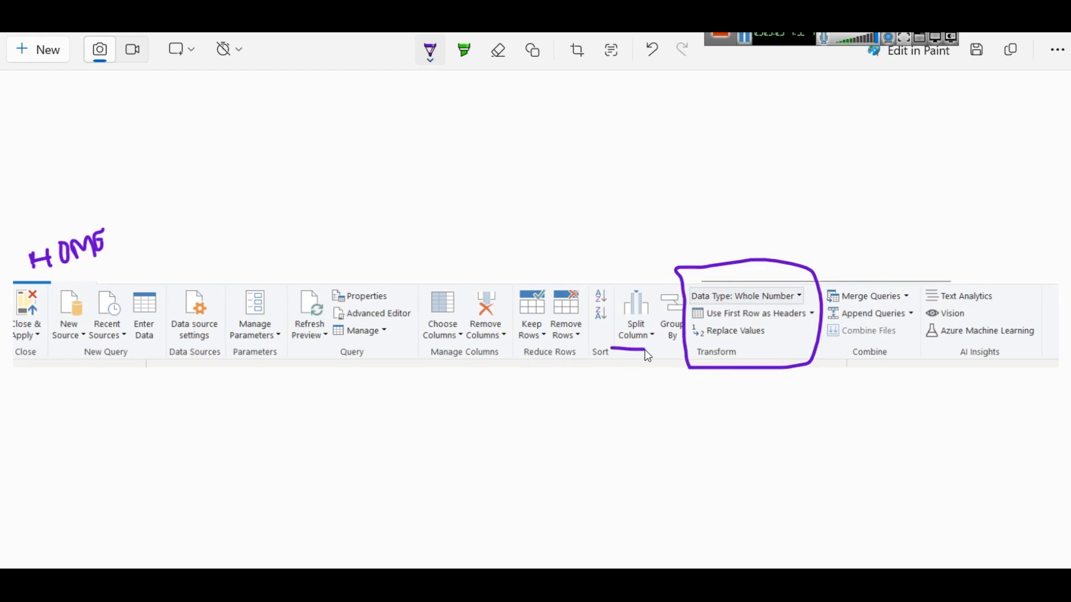
mouse_move(873, 282)
left_mouse_down()
mouse_move(896, 191)
mouse_move(905, 201)
left_mouse_up()
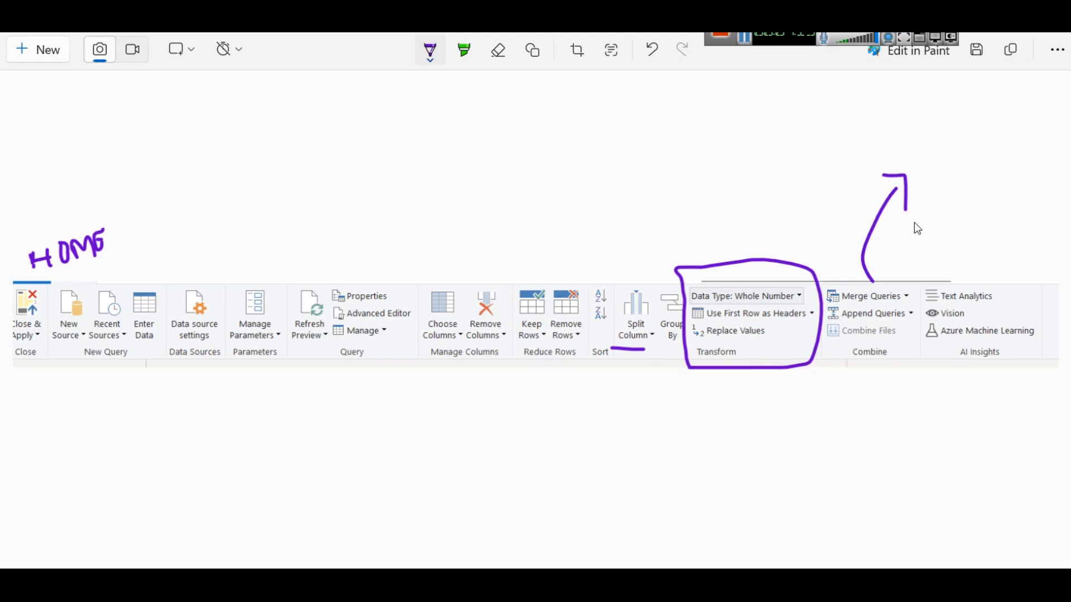
left_click(977, 35)
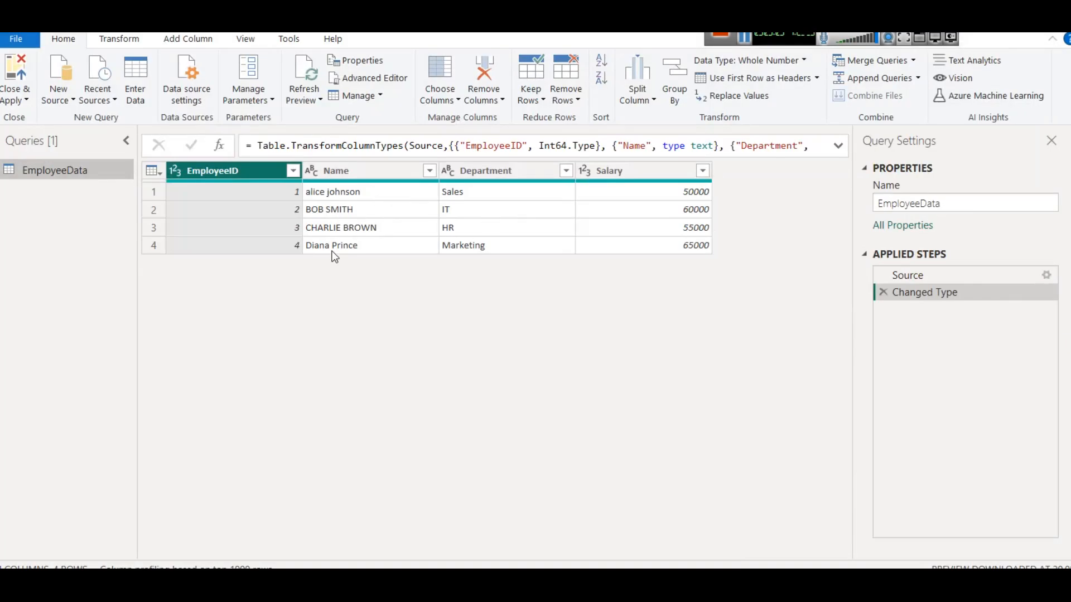
- Select the Name column and review the text Transform and Format options available for it
left_click(334, 172)
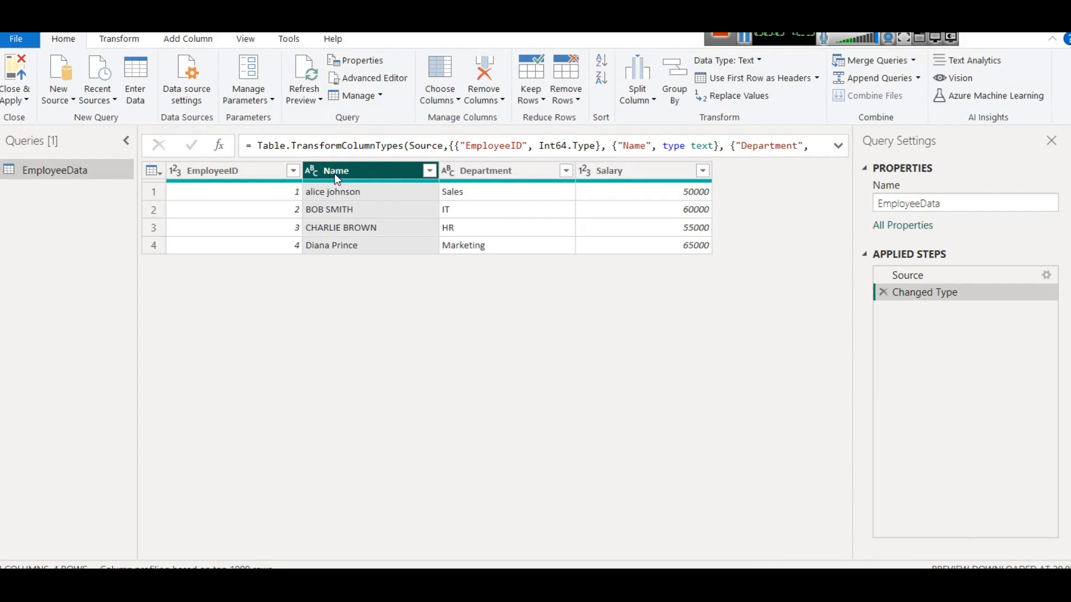
right_click(336, 178)
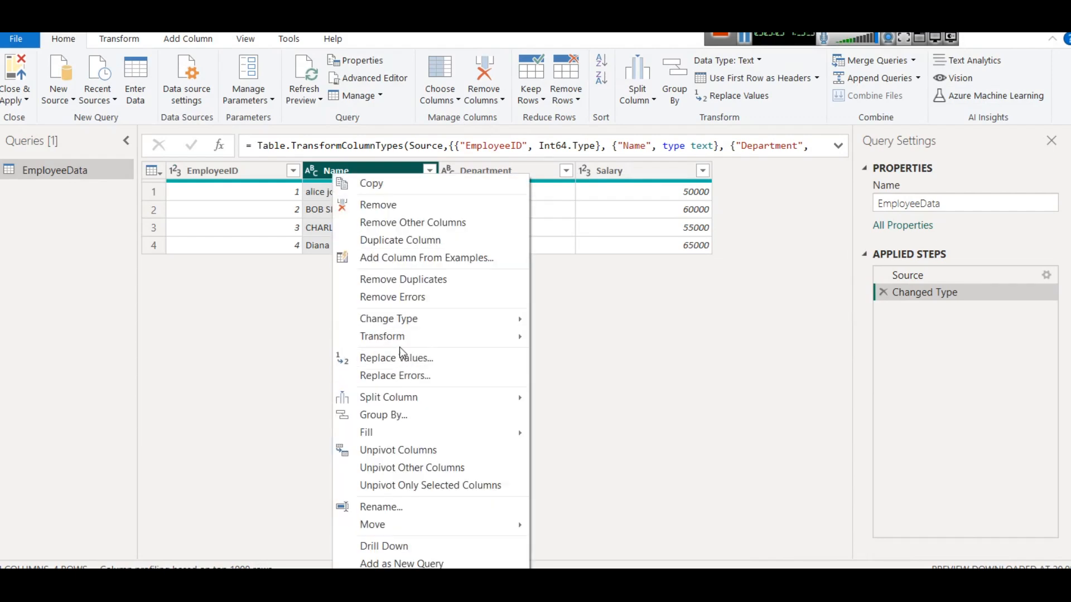
mouse_move(397, 344)
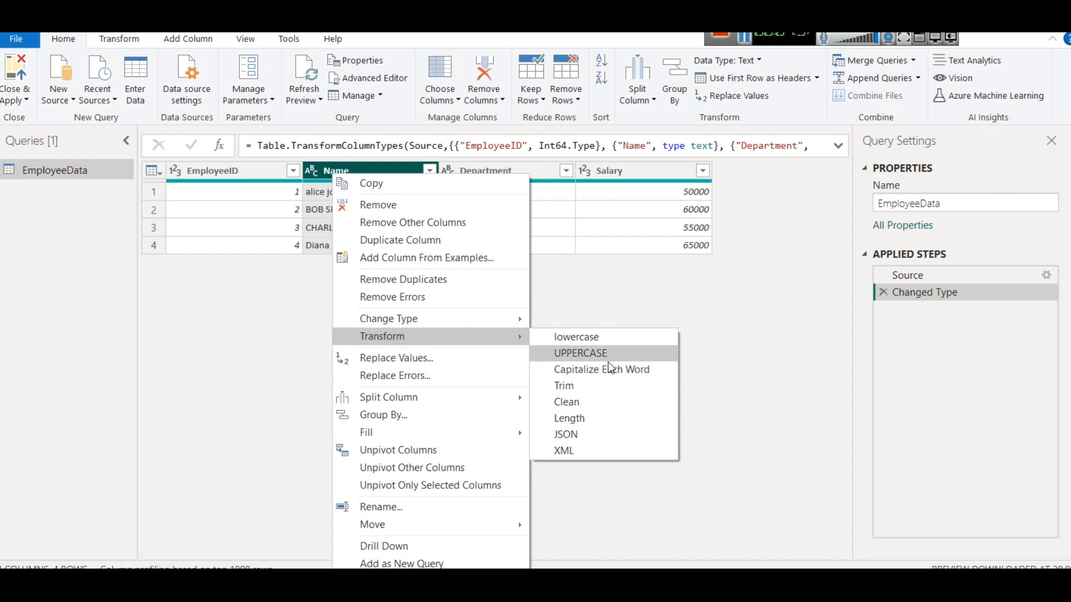
left_click(123, 44)
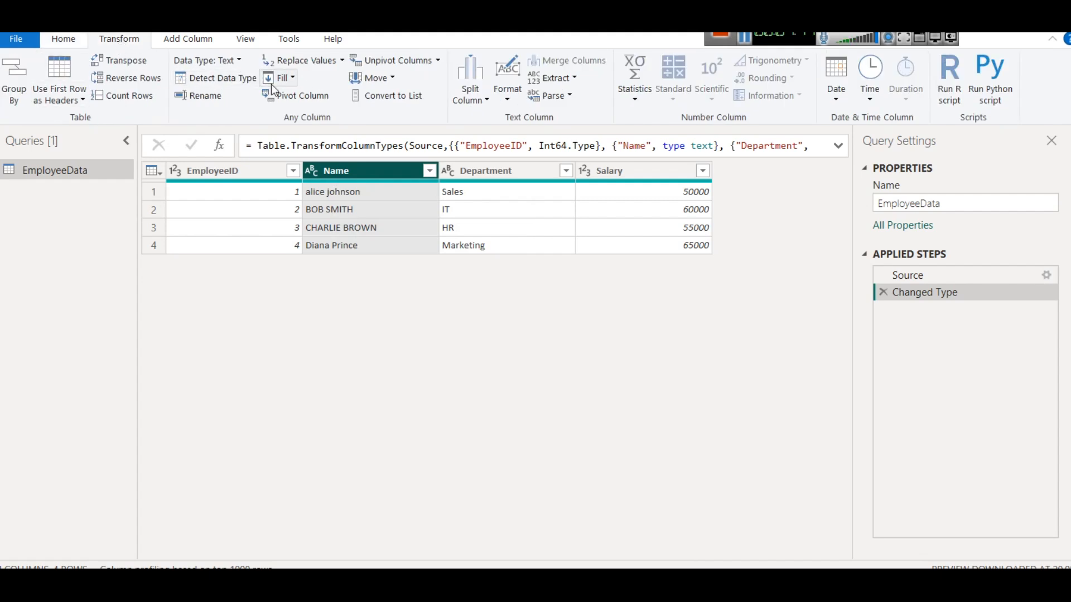
left_click(509, 102)
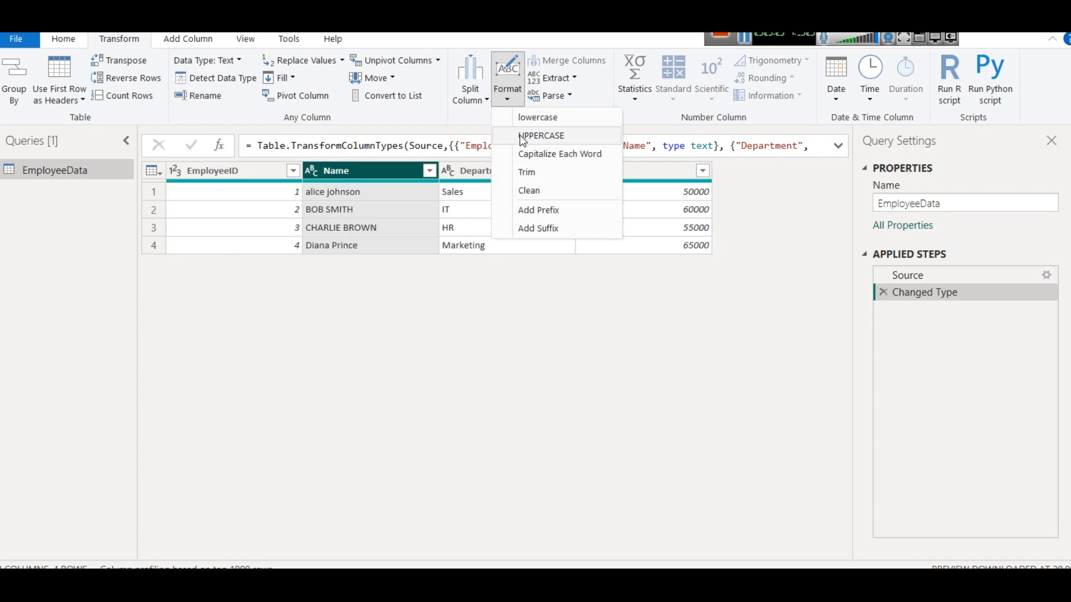
left_click(72, 43)
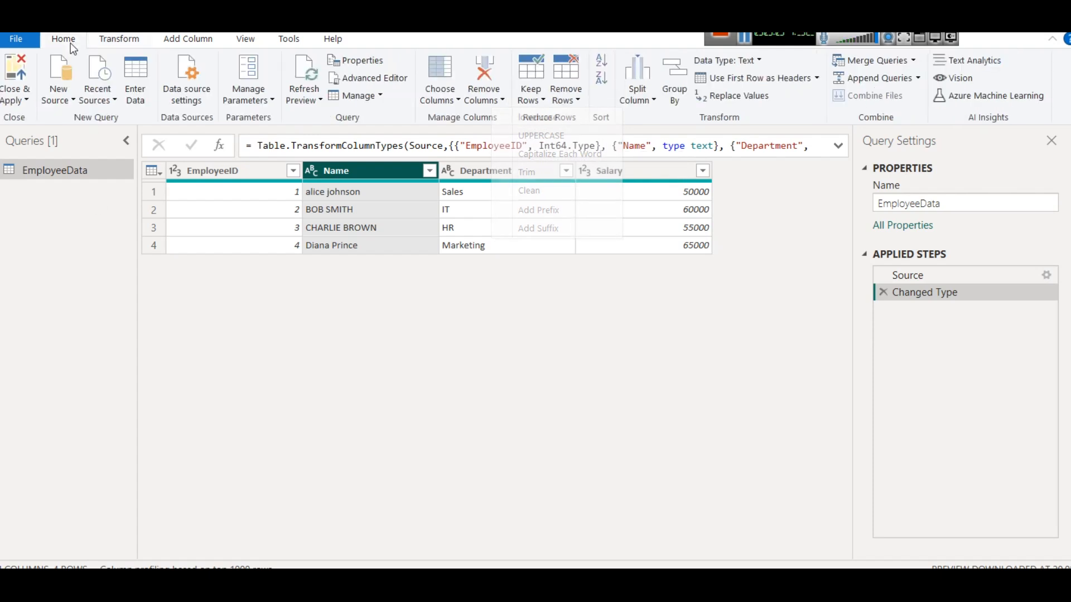
- Apply the Capitalize Each Word transformation to the Name column
right_click(342, 170)
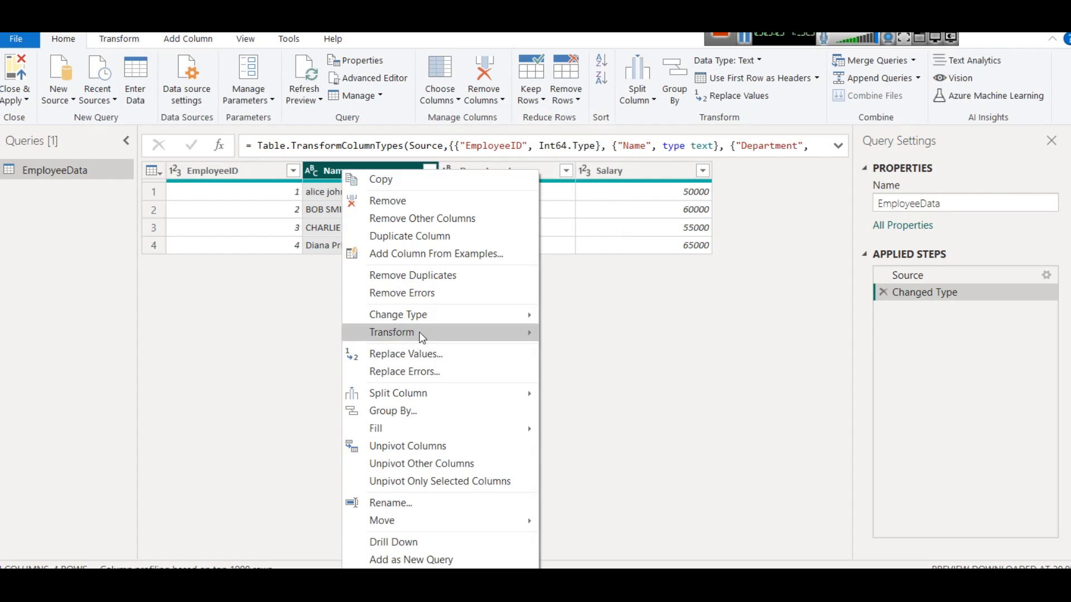
mouse_move(446, 333)
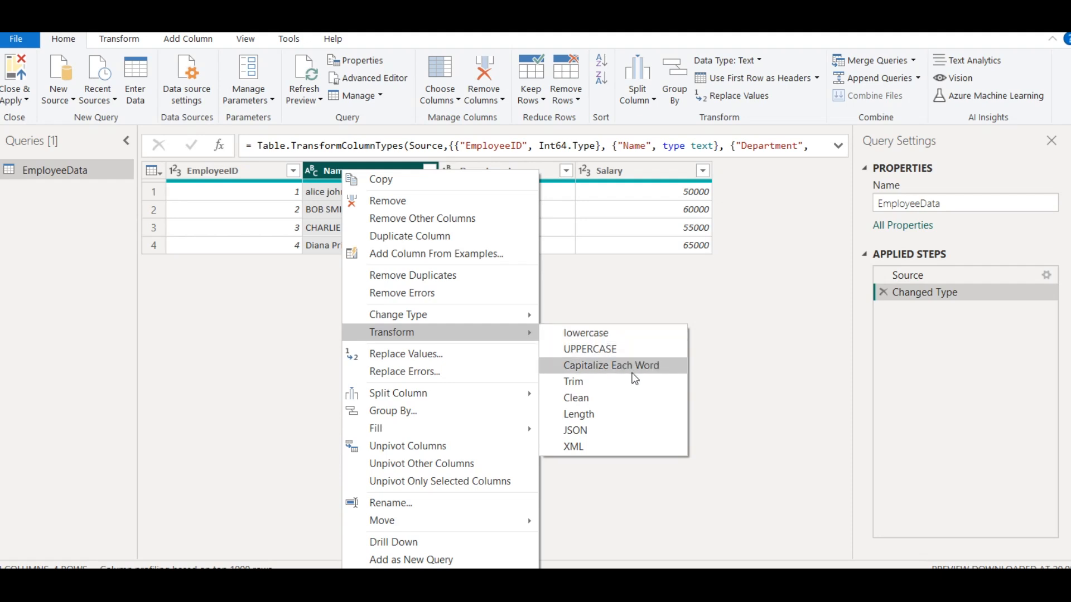
left_click(634, 379)
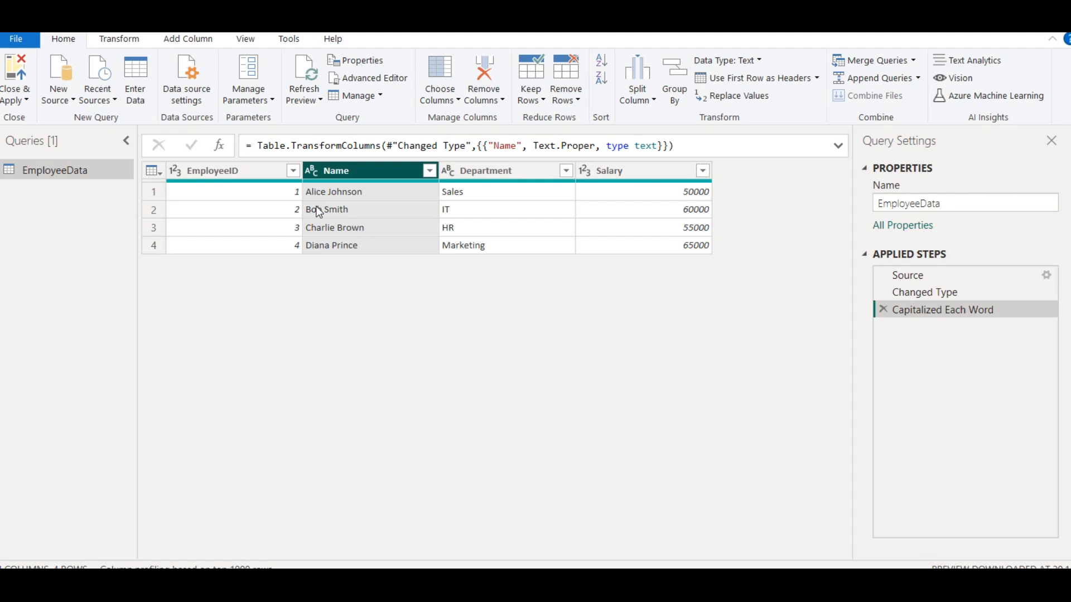
- Convert the Name column's text to UPPERCASE
right_click(378, 173)
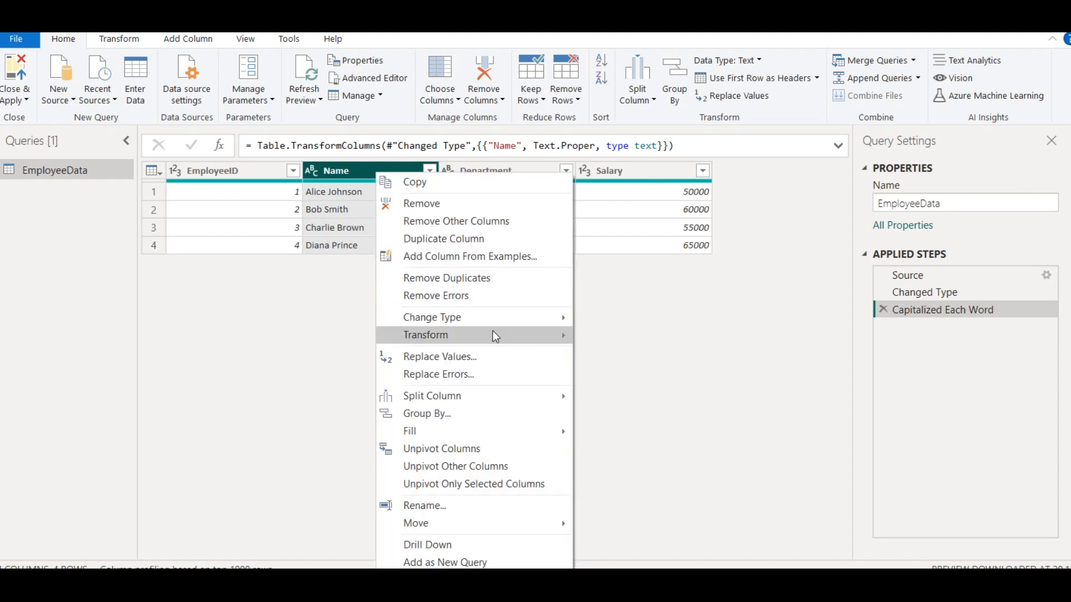
mouse_move(495, 338)
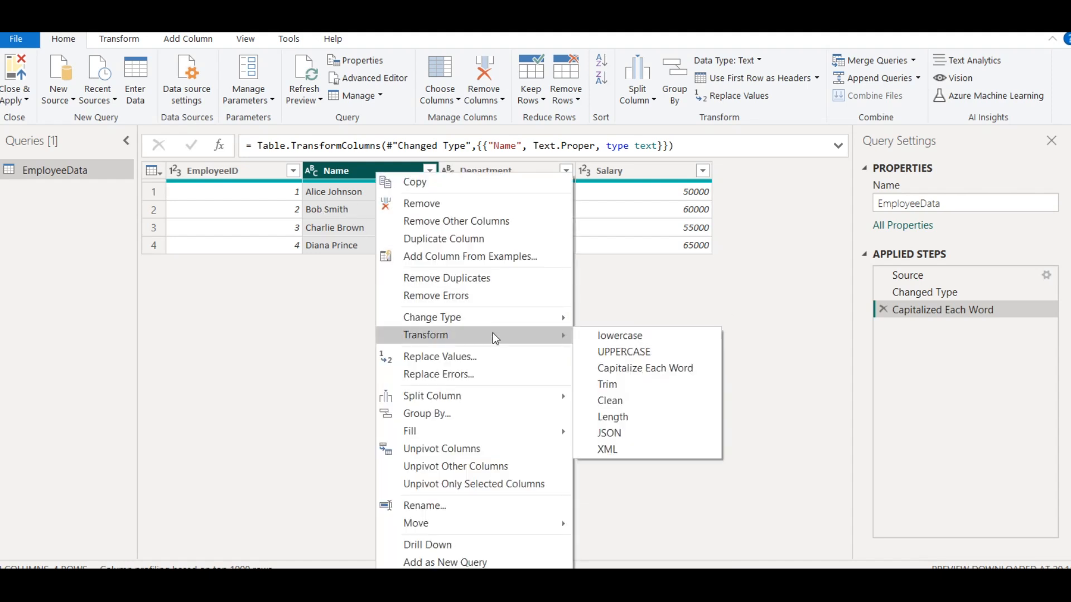
left_click(605, 351)
- Convert the Name column's text to lowercase
right_click(356, 173)
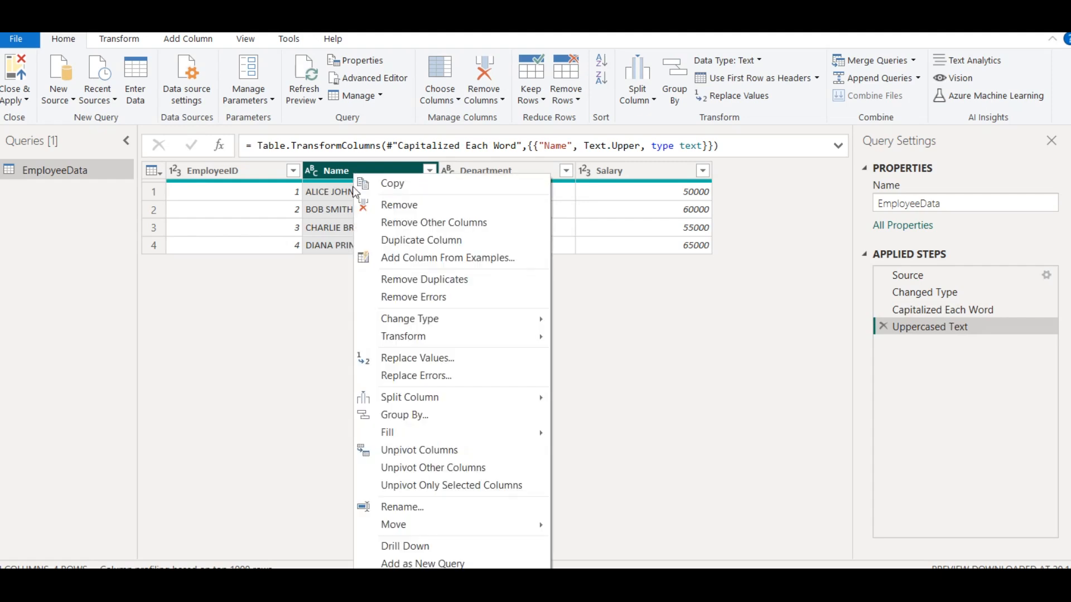
mouse_move(474, 345)
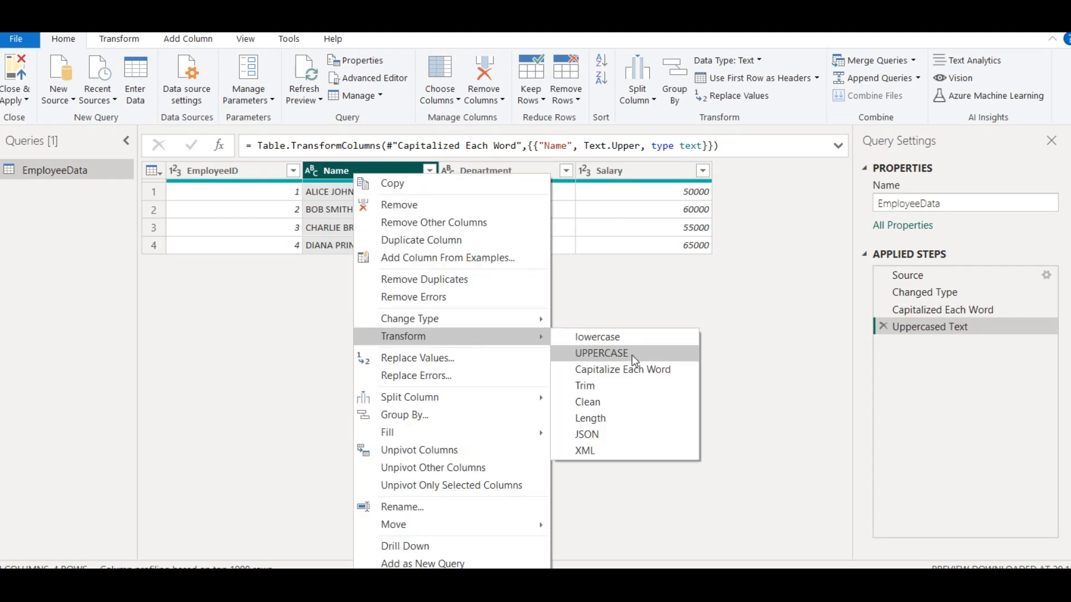
left_click(619, 338)
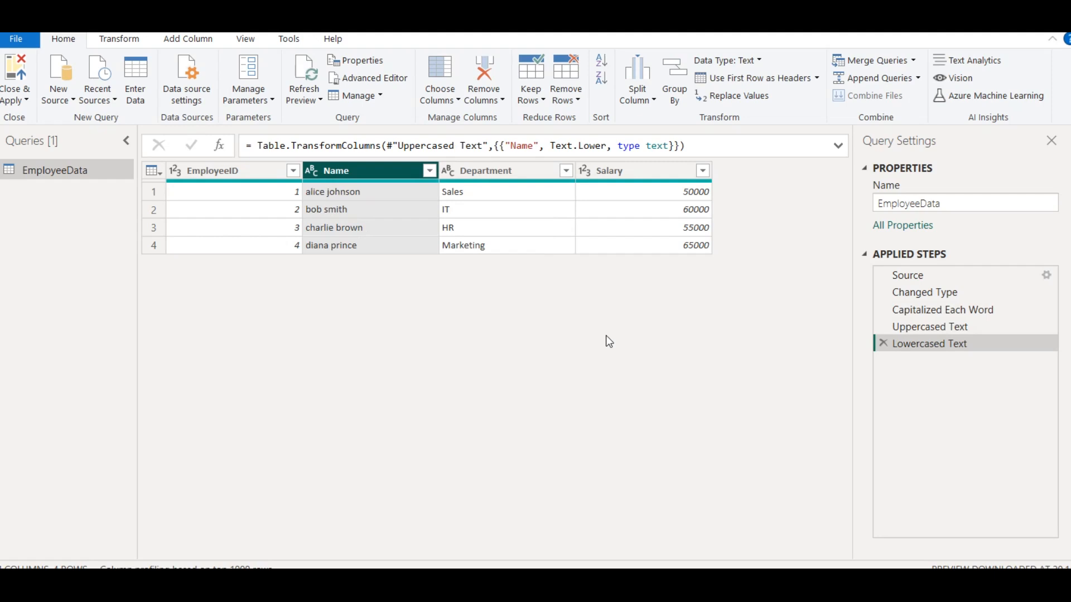
- Apply the Capitalize Each Word transformation to the Name column again and apply the query changes without closing the editor
right_click(342, 167)
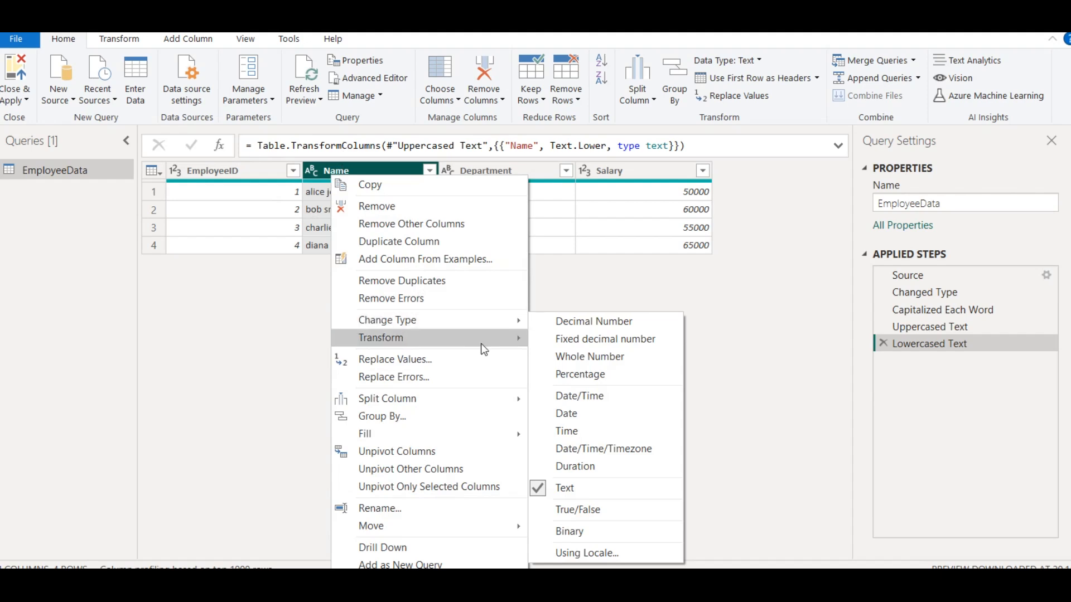
mouse_move(480, 344)
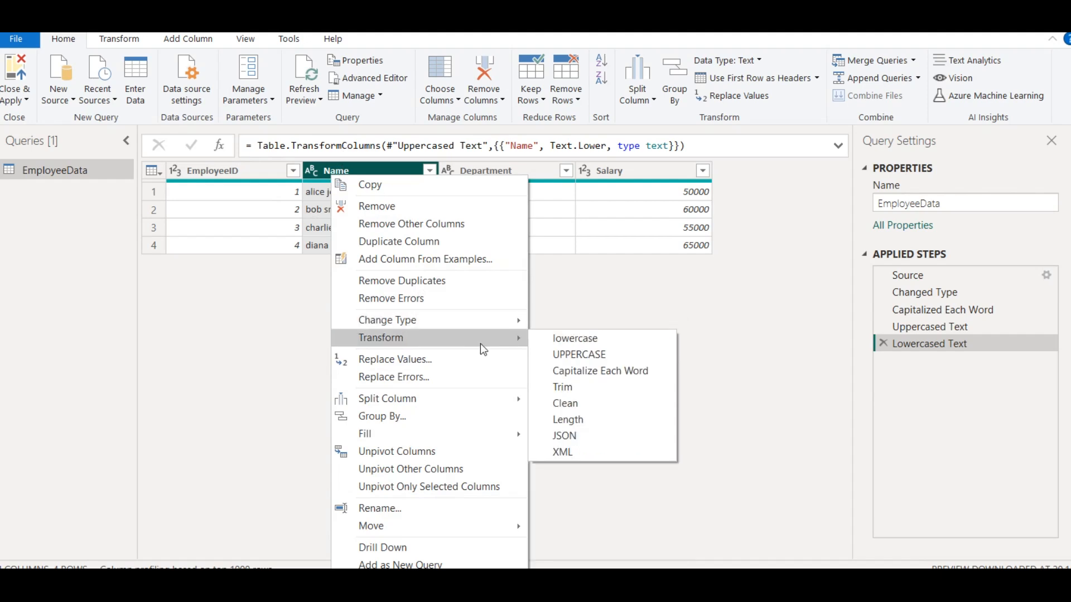
left_click(597, 372)
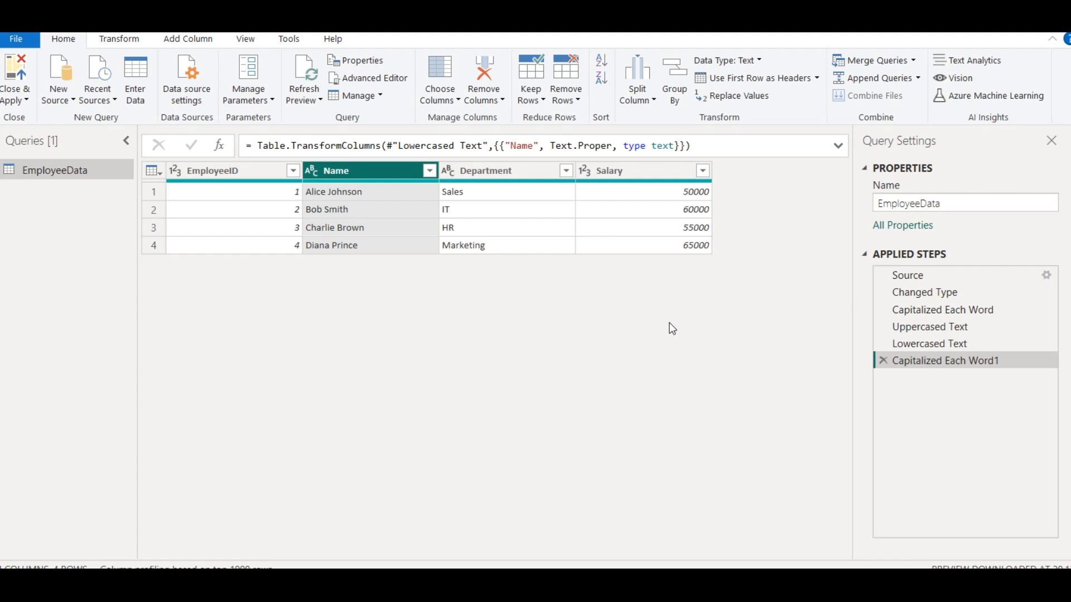
left_click(22, 103)
left_click(49, 136)
- Delete the Capitalized Each Word1, Lowercased Text and Uppercased Text steps from the query, and close and apply the changes
left_click(881, 361)
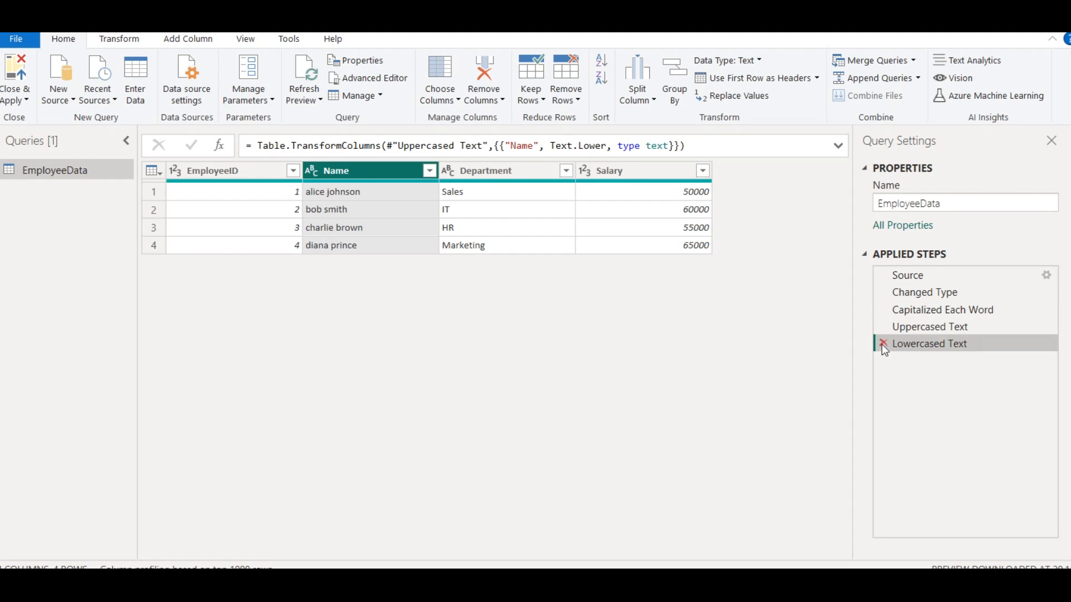
left_click(881, 344)
left_click(882, 328)
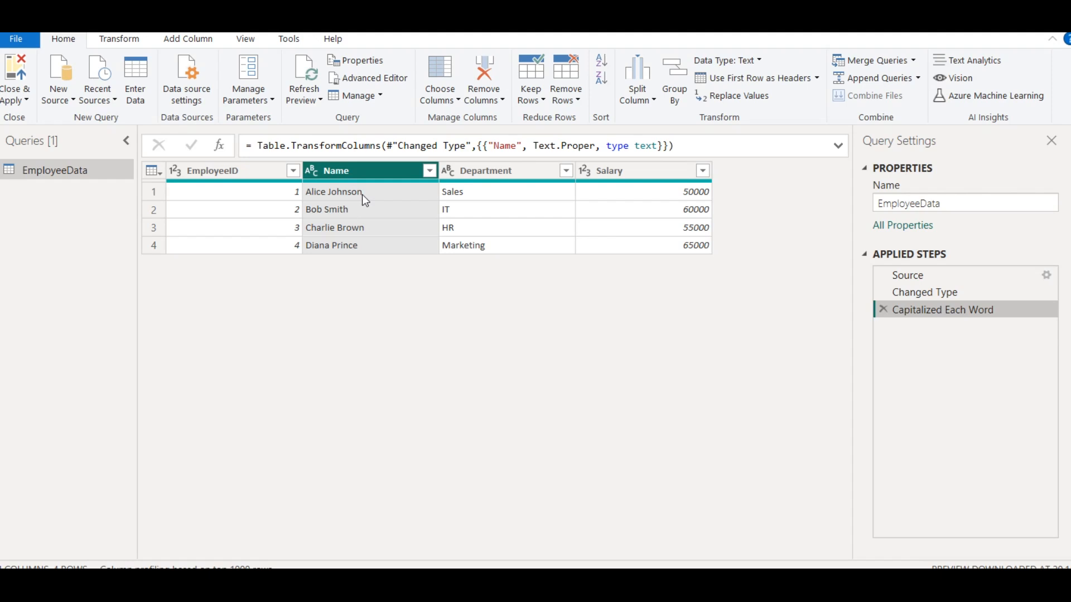
left_click(15, 99)
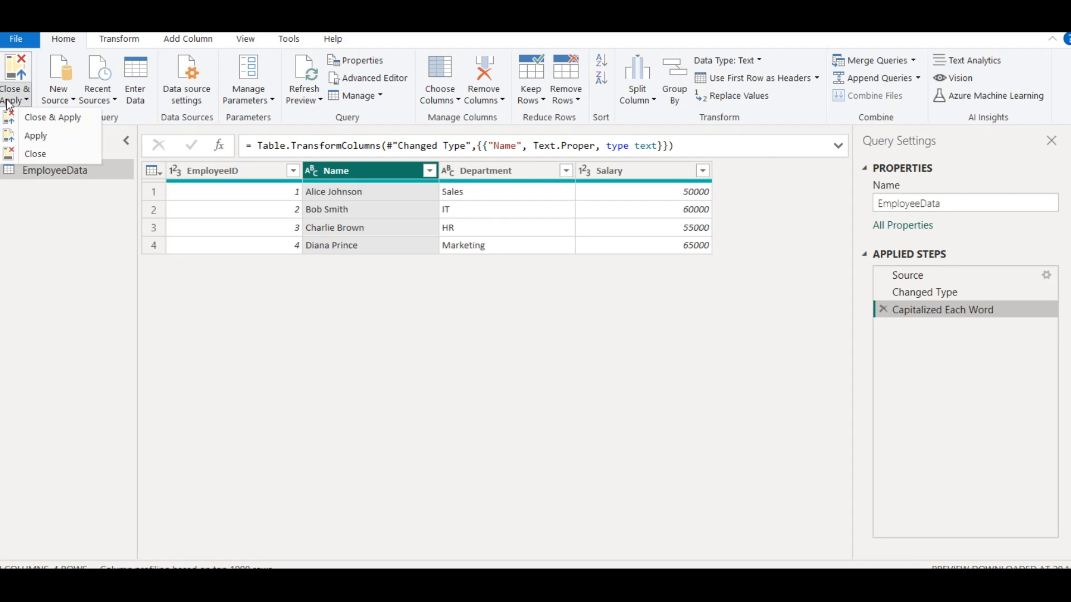
left_click(54, 117)
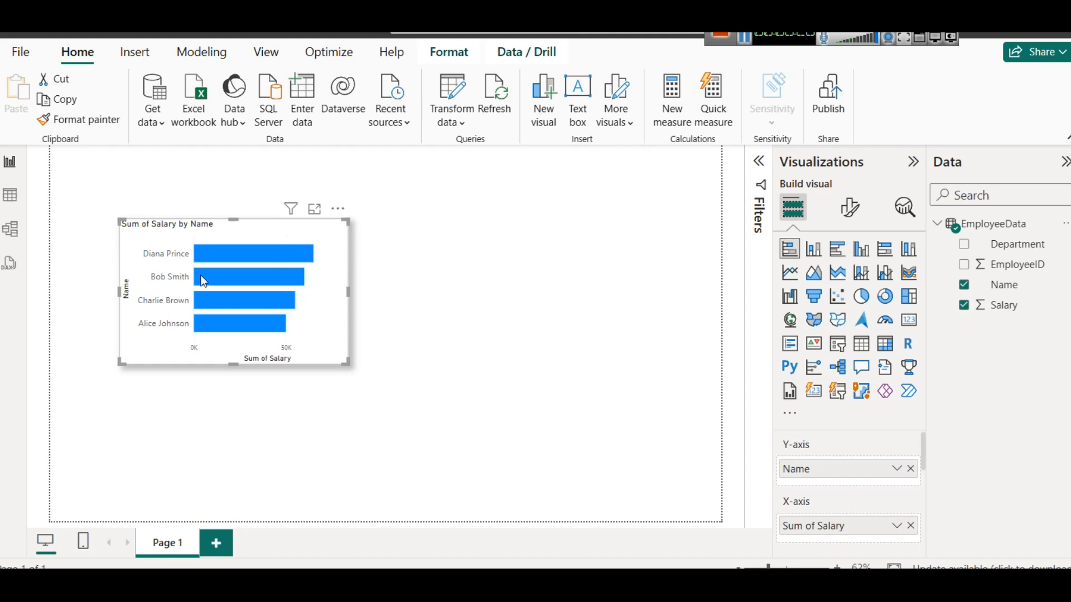
- Duplicate the Sum of Salary by Name chart, place the copy beside the original, and align both slightly higher on the page
key("ctrl+c")
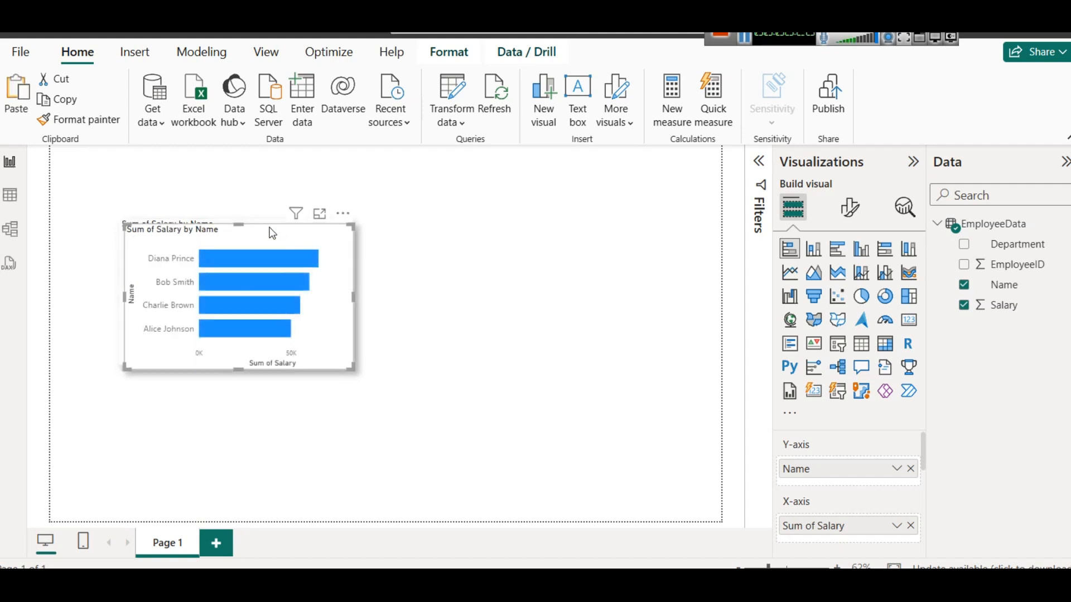
key("ctrl+v")
left_click_drag(556, 223, 555, 218)
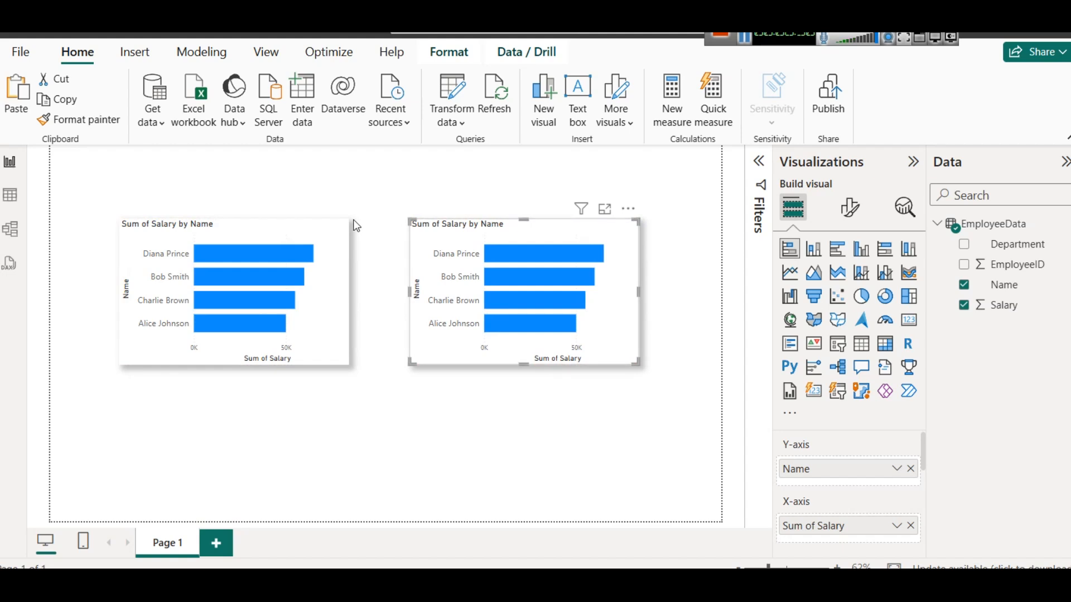
left_click_drag(344, 222, 347, 210)
left_click_drag(414, 220, 414, 216)
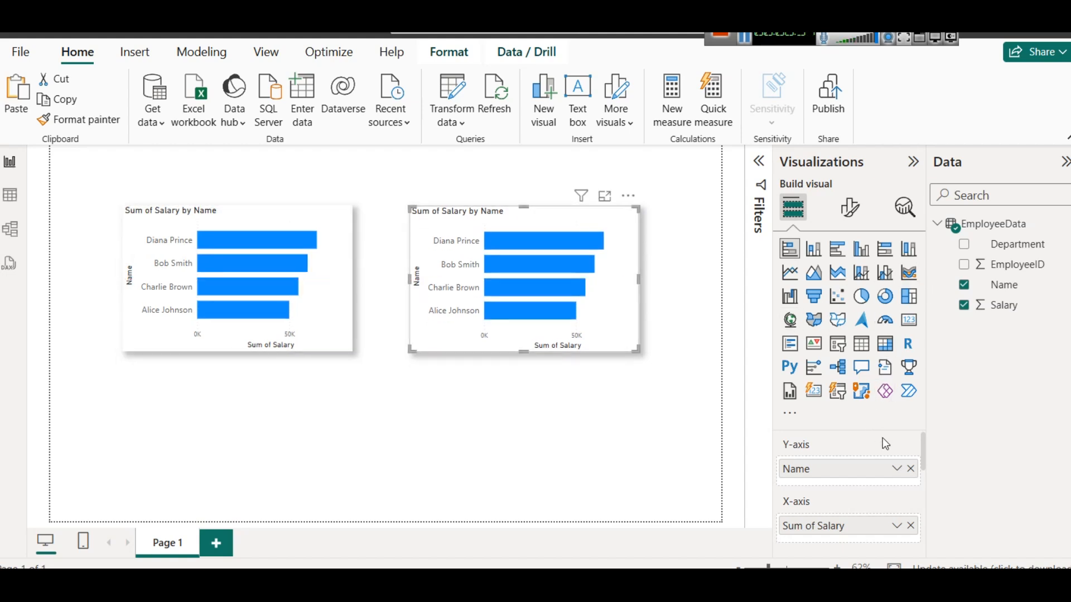
- Convert the copied chart to a stacked column chart and replace Name with Department on its X-axis
left_click(814, 250)
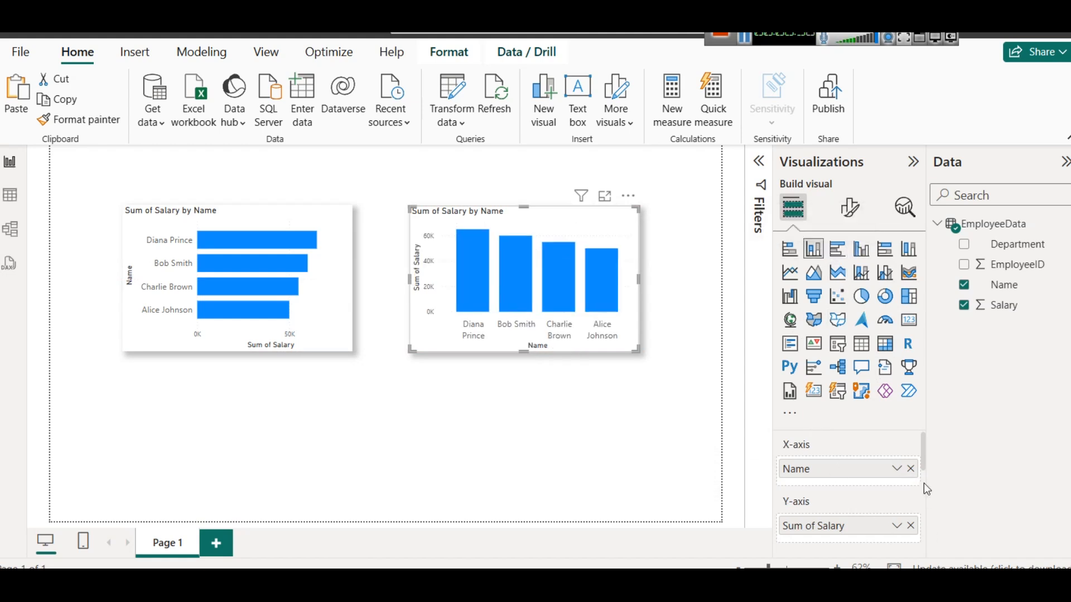
left_click(910, 469)
left_click_drag(1017, 244, 833, 481)
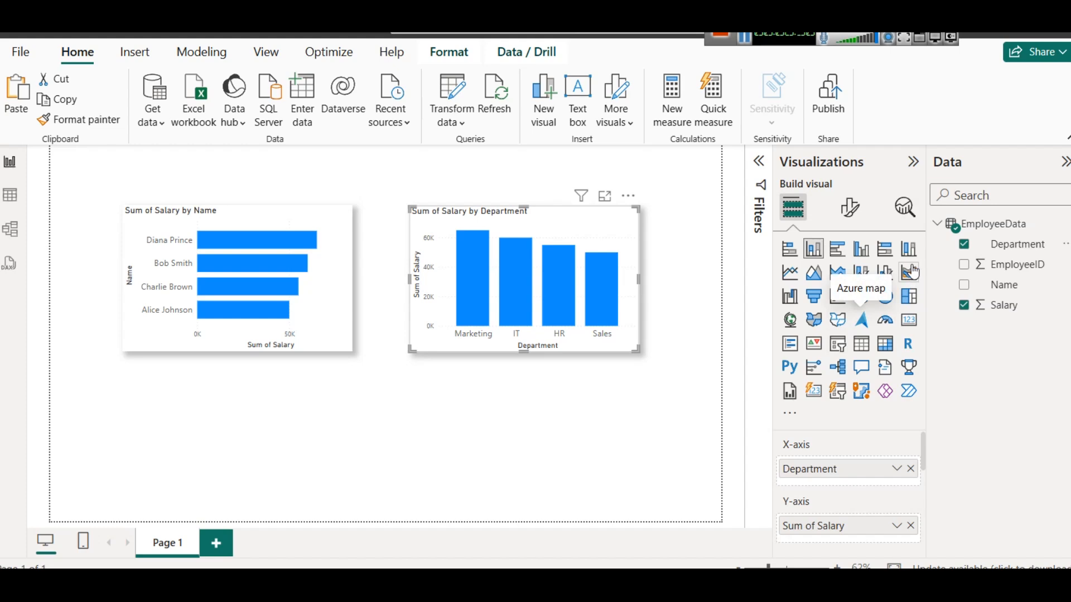
- Open the EmployeeData query for editing and add the prefix "Dept:" to the Department column's values
right_click(987, 223)
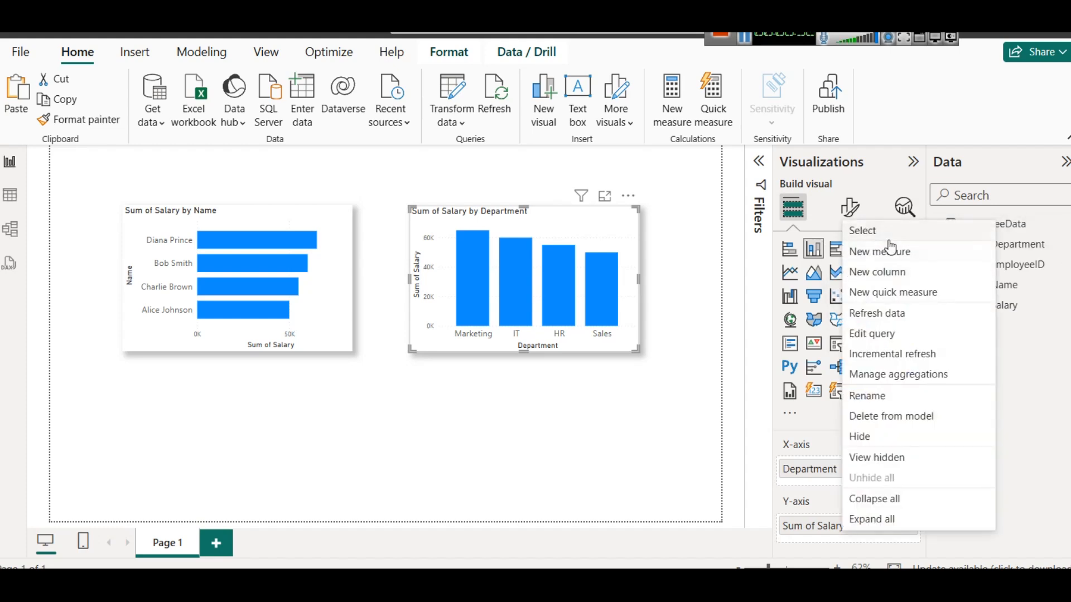
left_click(891, 337)
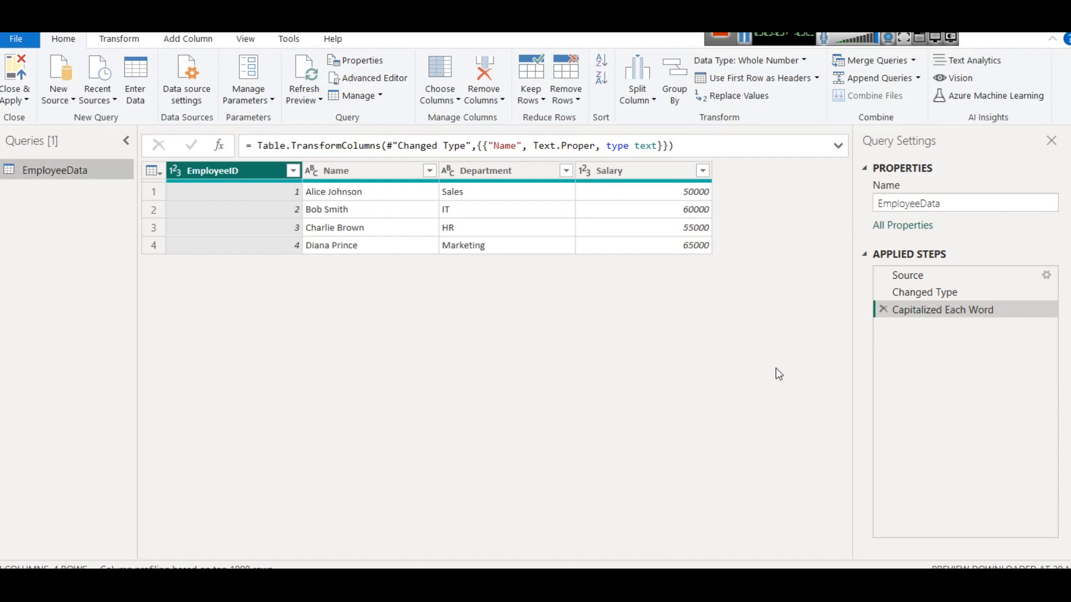
right_click(490, 174)
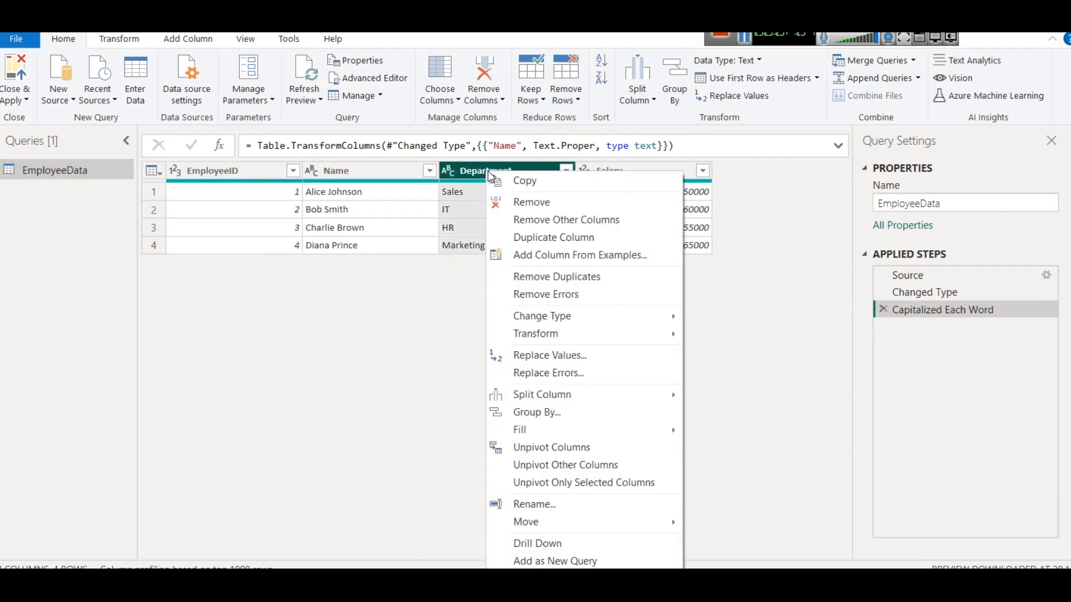
left_click(487, 171)
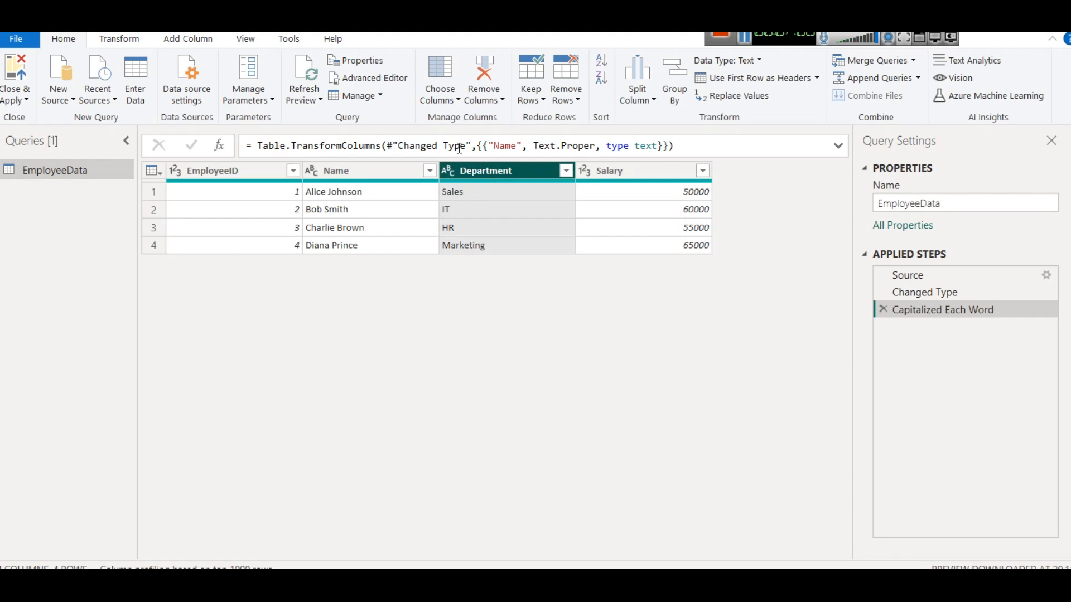
left_click(123, 41)
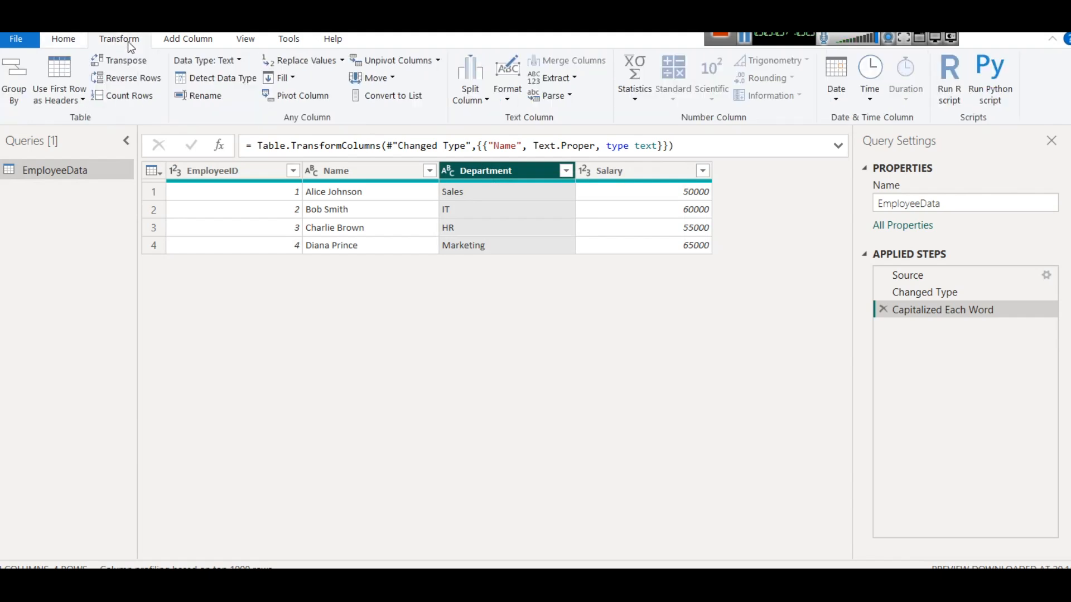
left_click(506, 95)
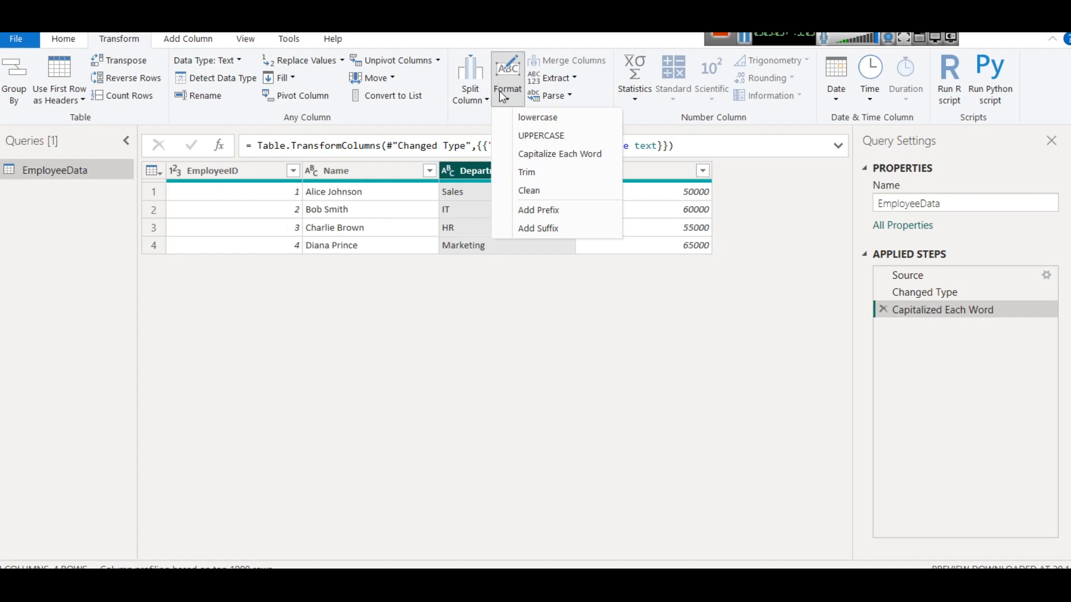
left_click(569, 210)
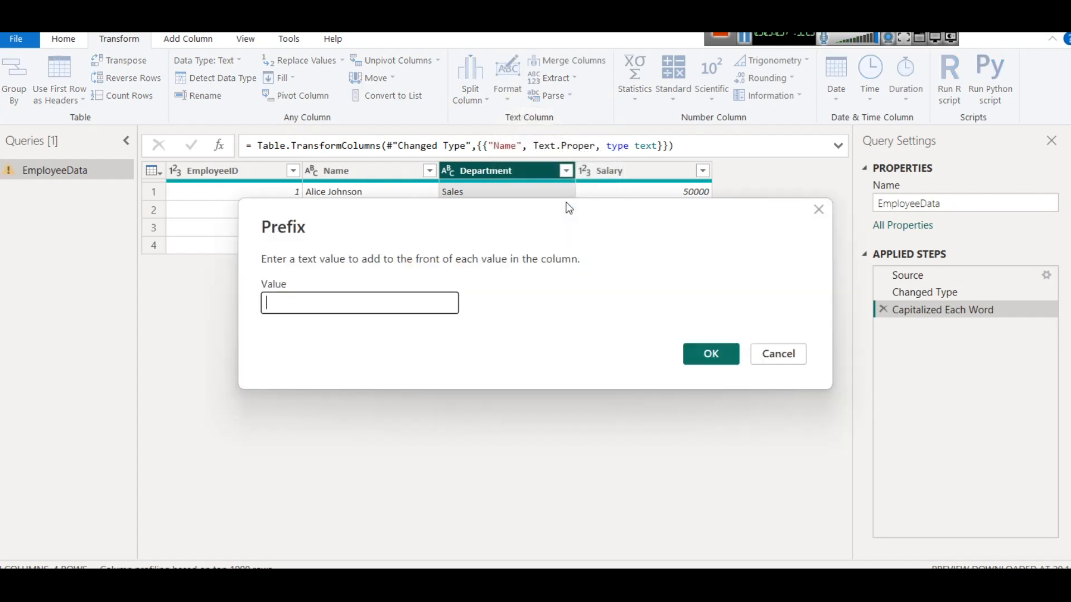
type("Dept")
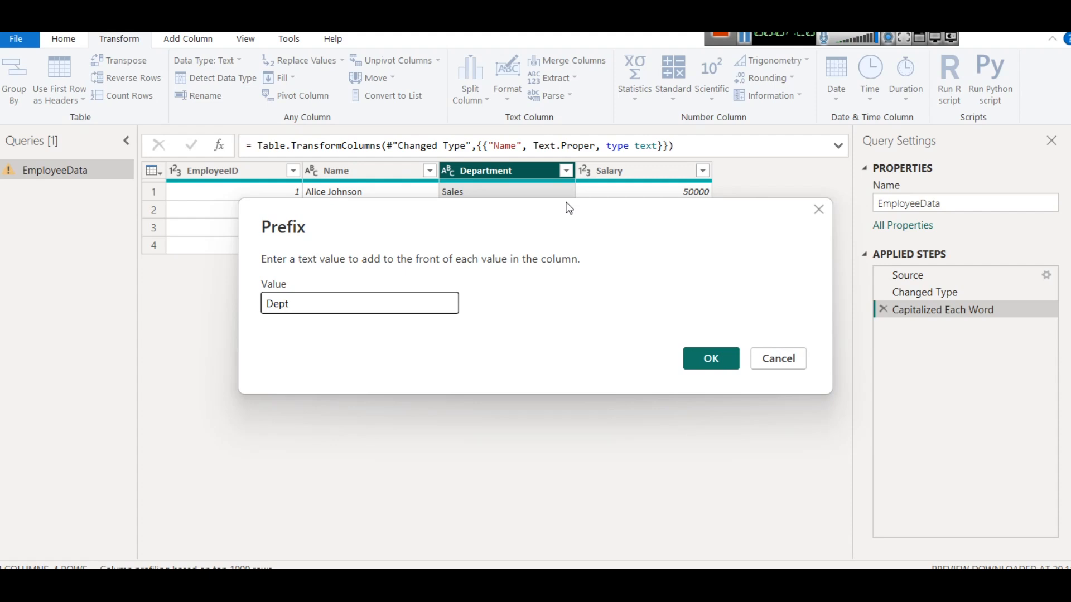
type(":")
left_click(710, 355)
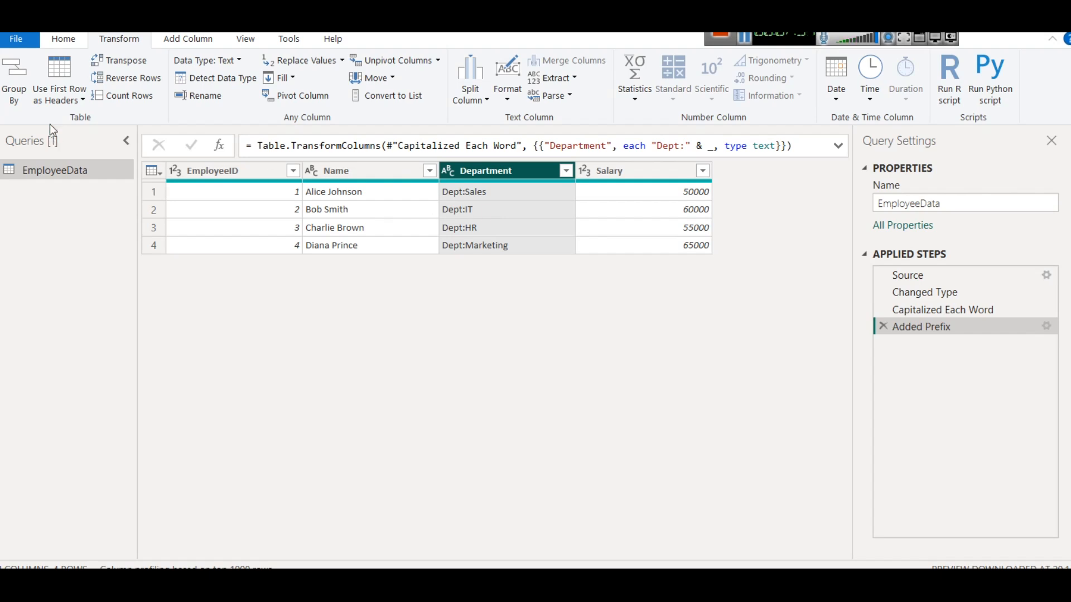
- Close and apply the department prefix change to the report, and reopen the EmployeeData query for editing
left_click(64, 42)
left_click(24, 101)
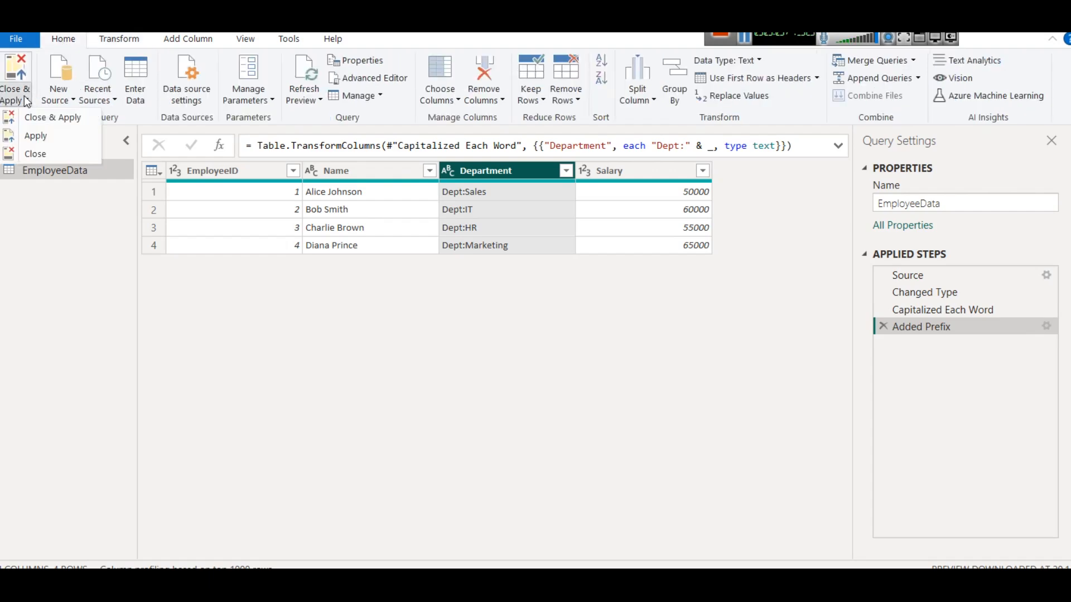
left_click(49, 115)
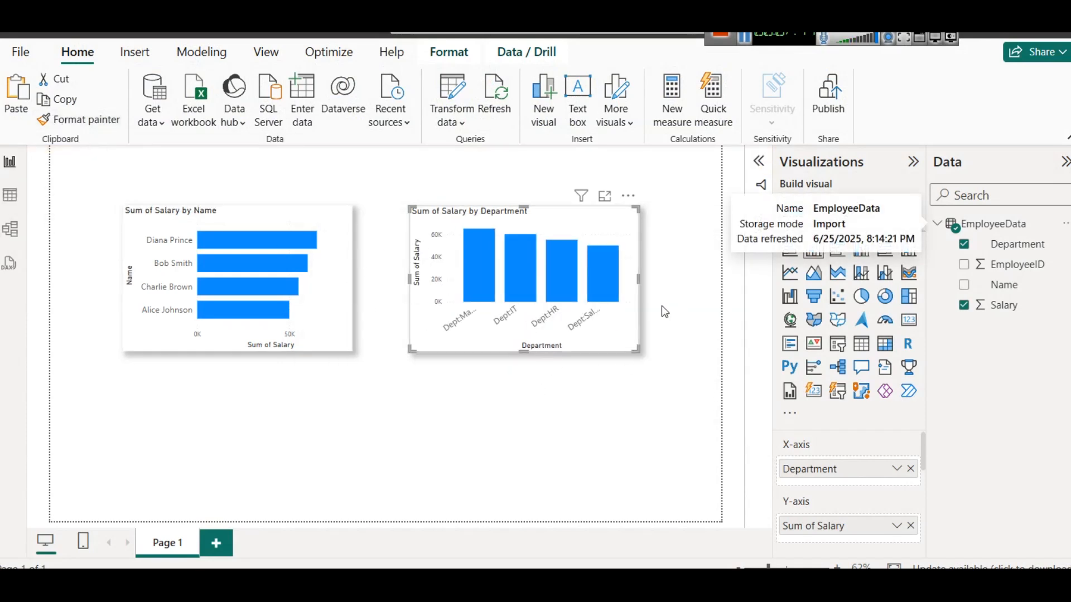
right_click(1034, 226)
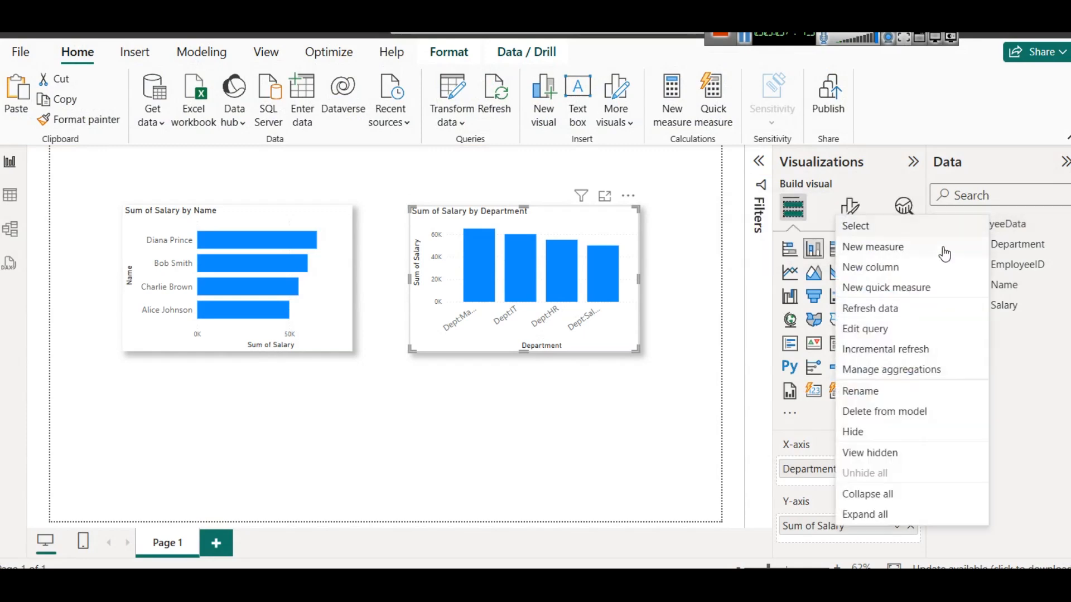
left_click(911, 329)
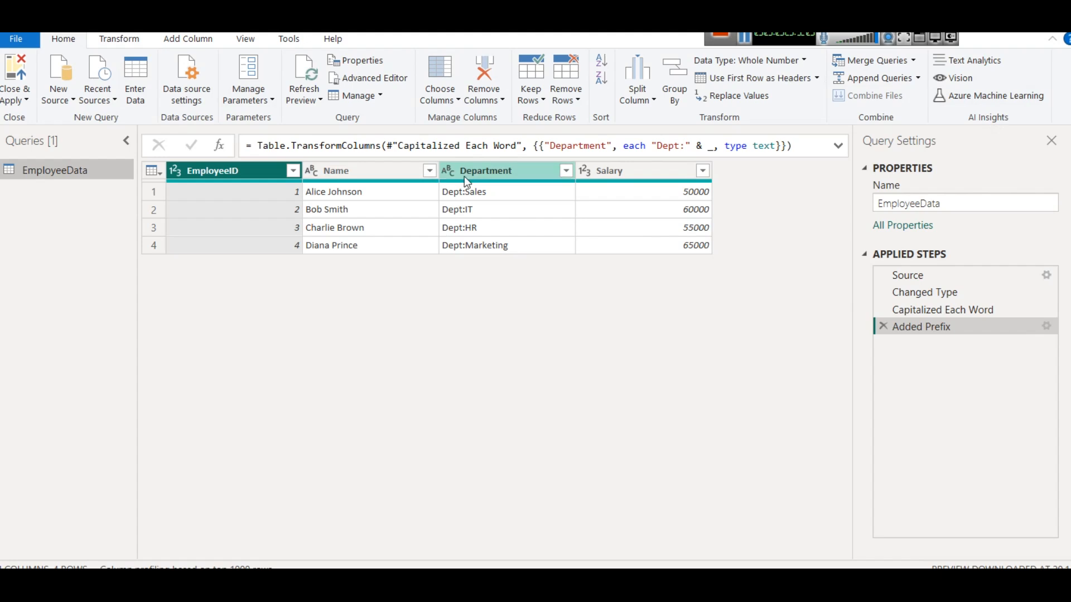
- Try adding the suffix "$" to the Salary column's values, and delete the Added Suffix step
right_click(632, 170)
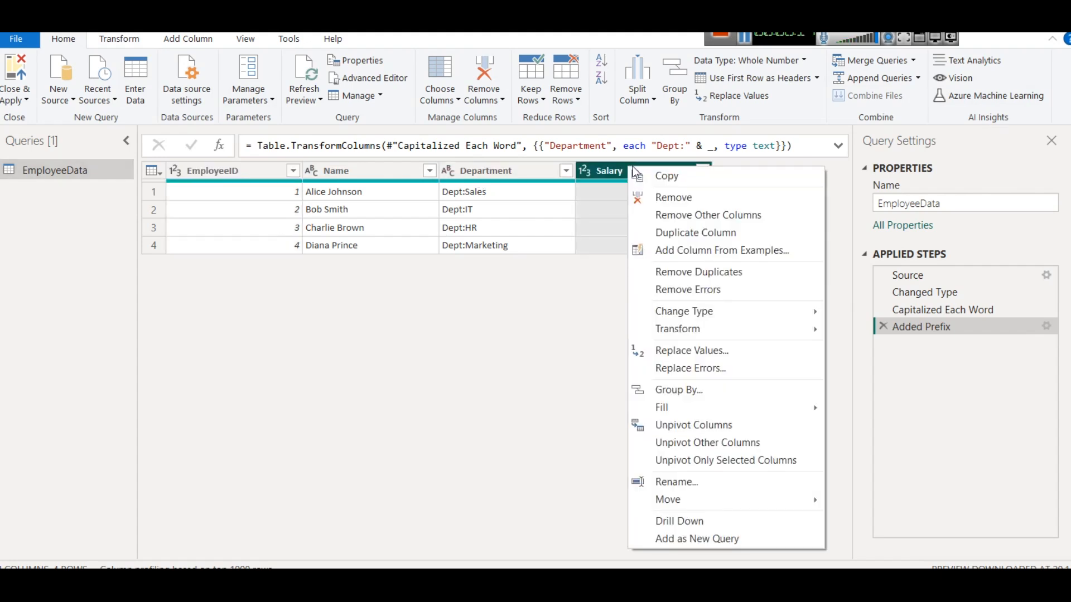
left_click(117, 38)
left_click(537, 99)
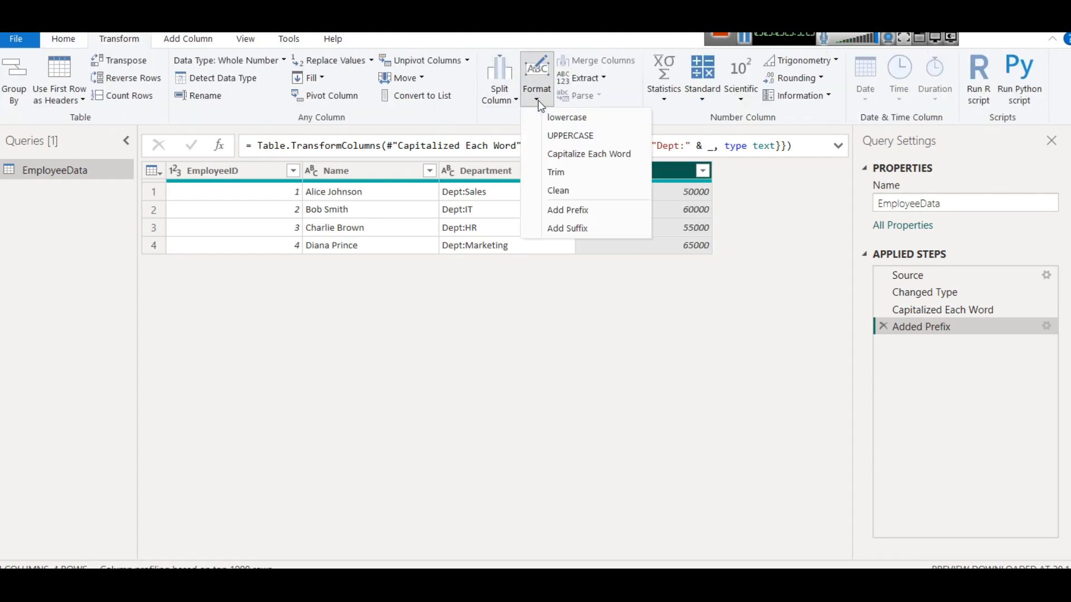
left_click(592, 229)
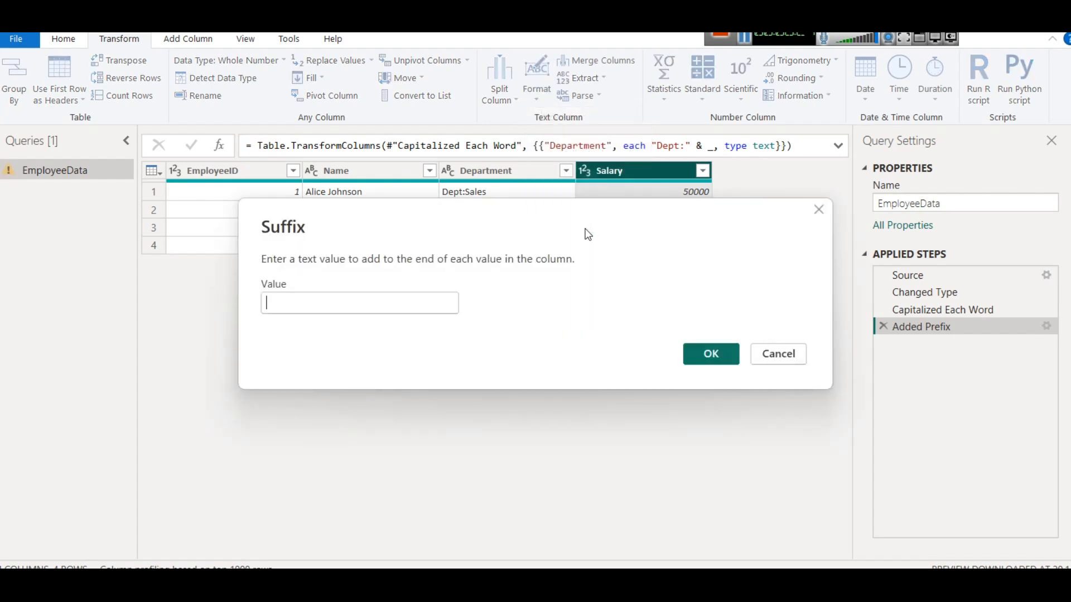
type("$")
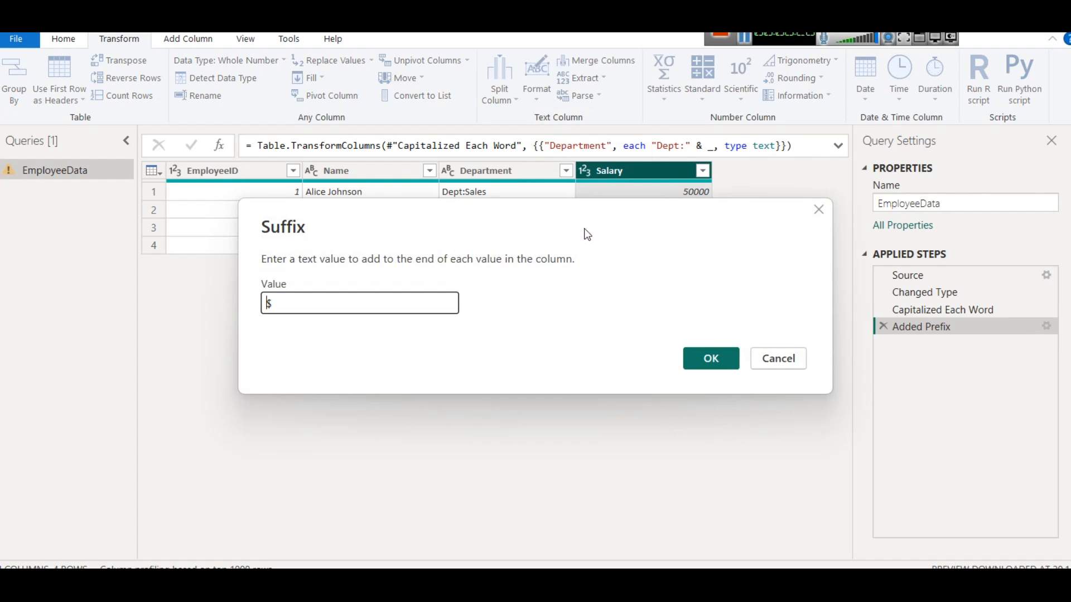
left_click(706, 360)
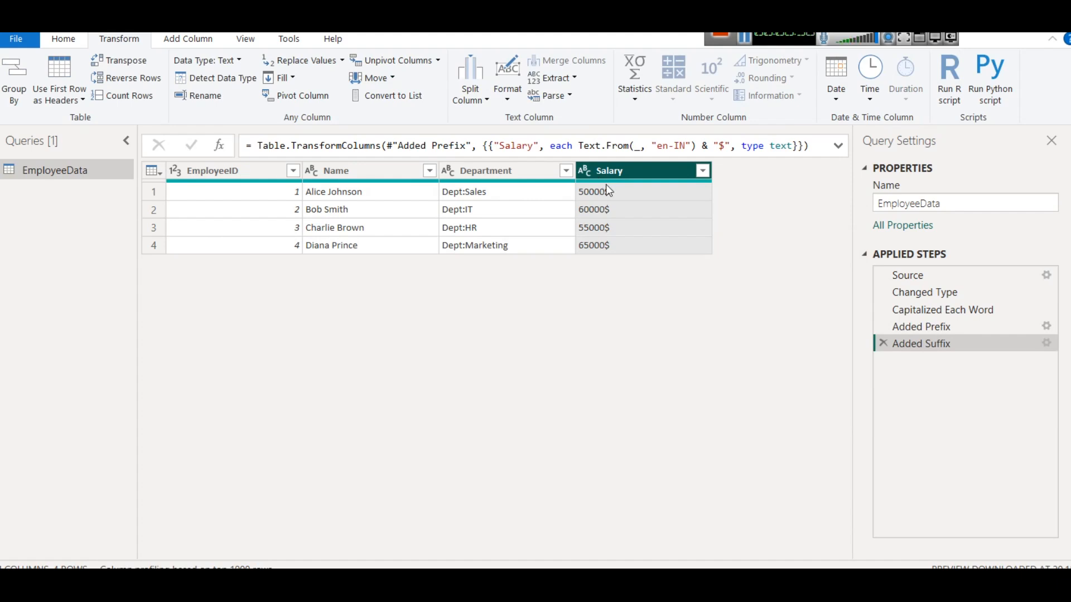
left_click(883, 343)
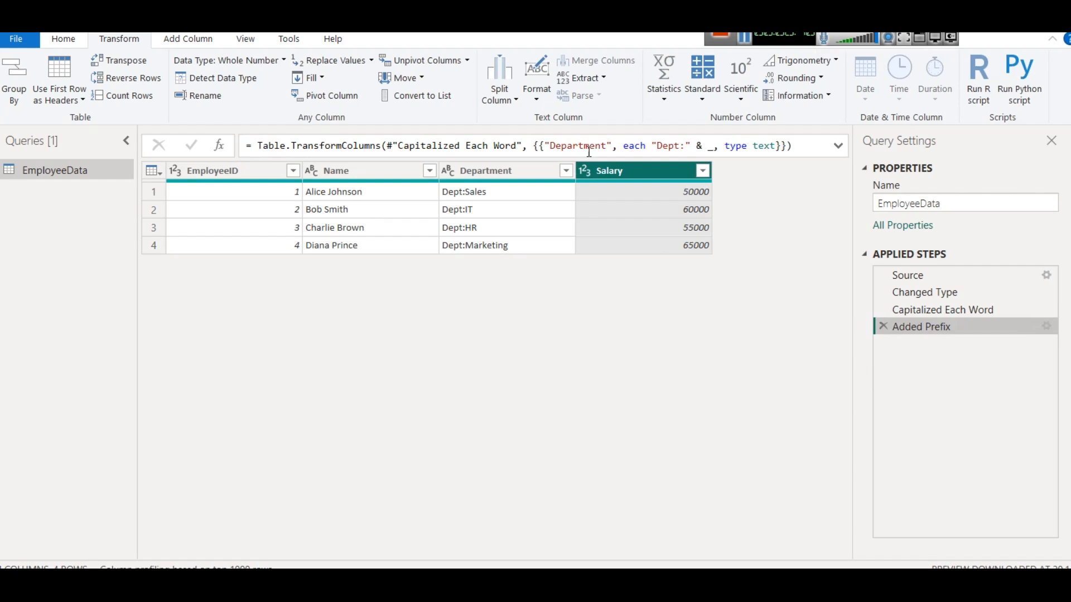
- Add the suffix " USD", with a leading space, to the Salary column's values
right_click(639, 174)
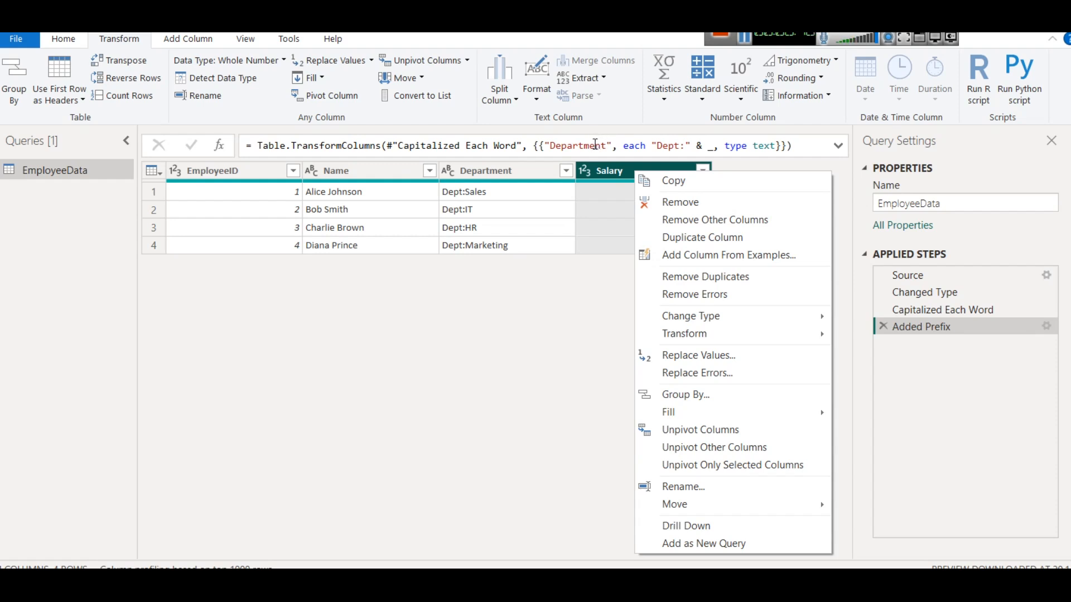
left_click(537, 100)
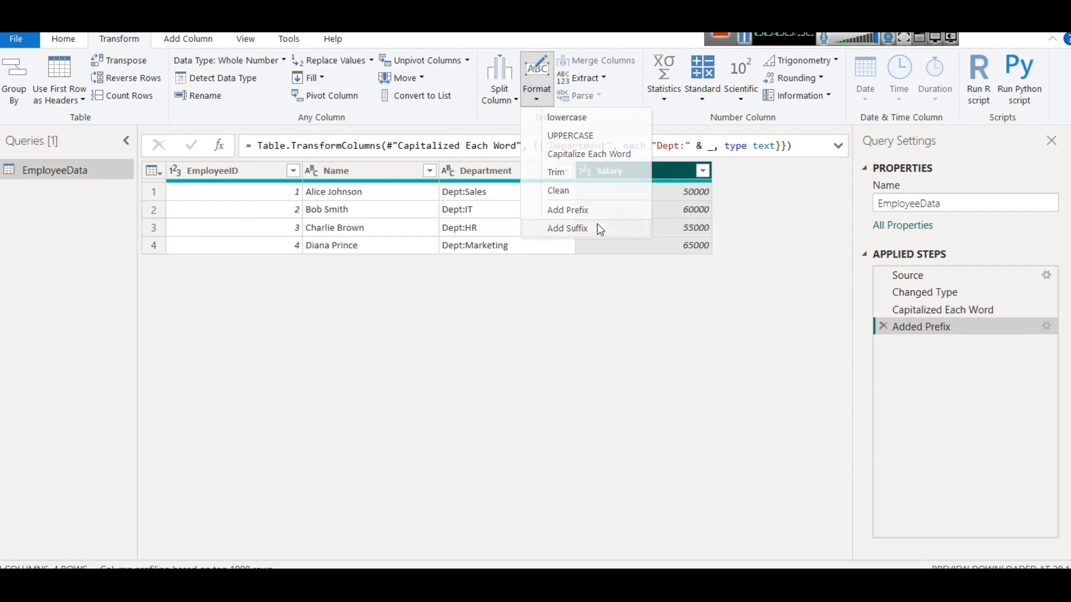
left_click(567, 228)
left_click(361, 307)
type("USD")
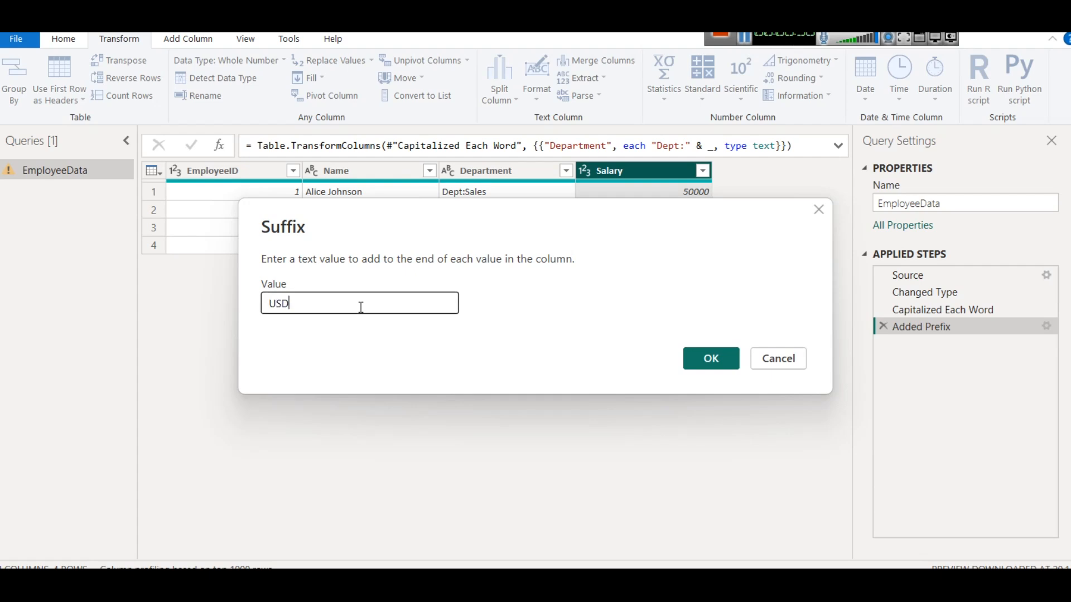
left_click(706, 363)
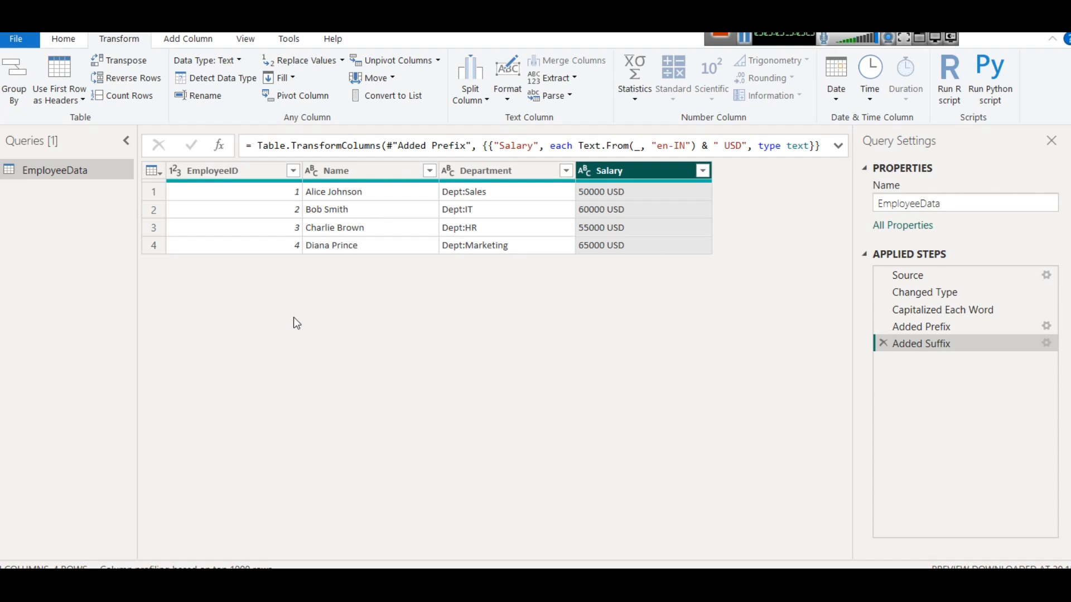
- Delete the Added Suffix and Added Prefix steps from the EmployeeData query
left_click(883, 343)
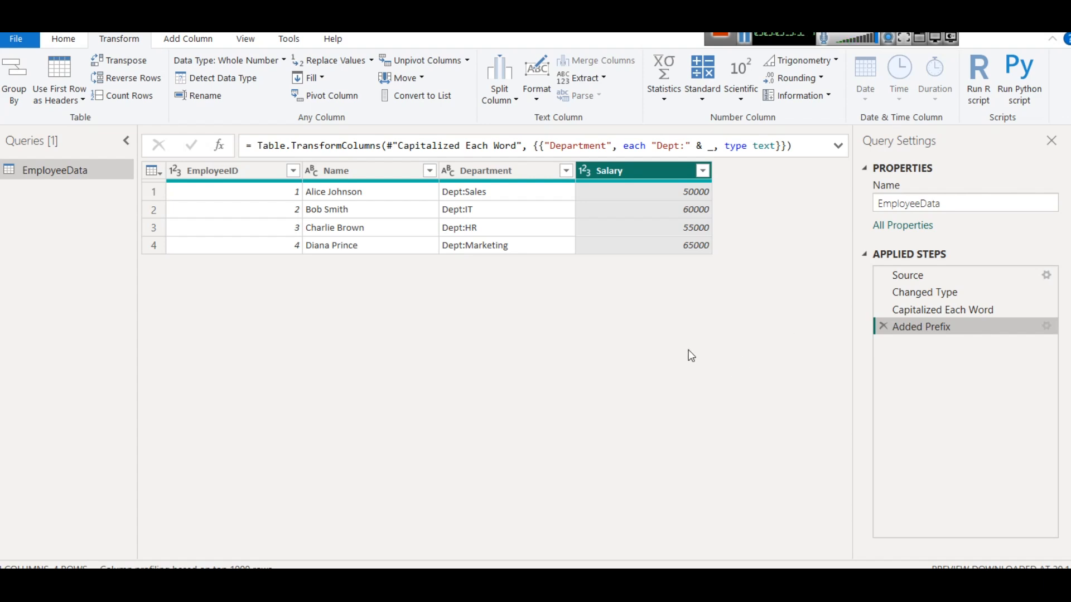
left_click(526, 172)
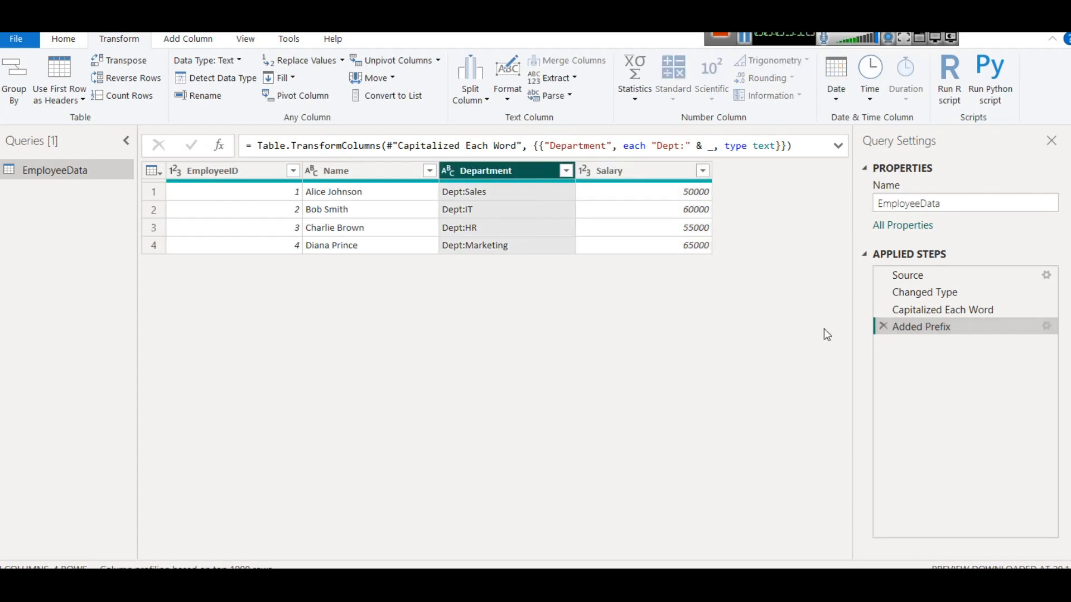
left_click(883, 326)
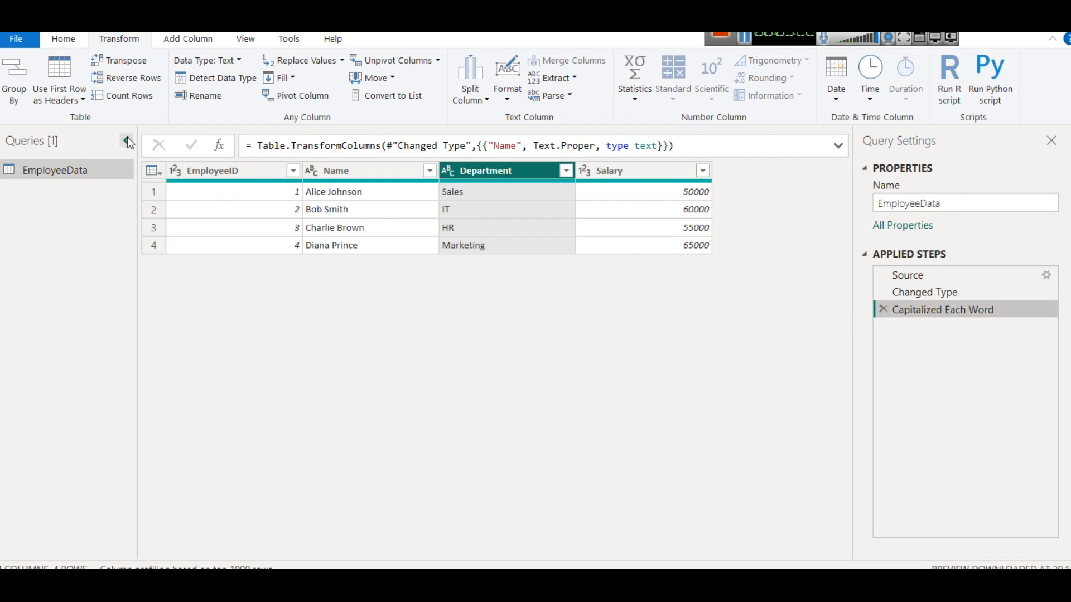
- Close the query editor and apply the EmployeeData changes to the report
left_click(71, 43)
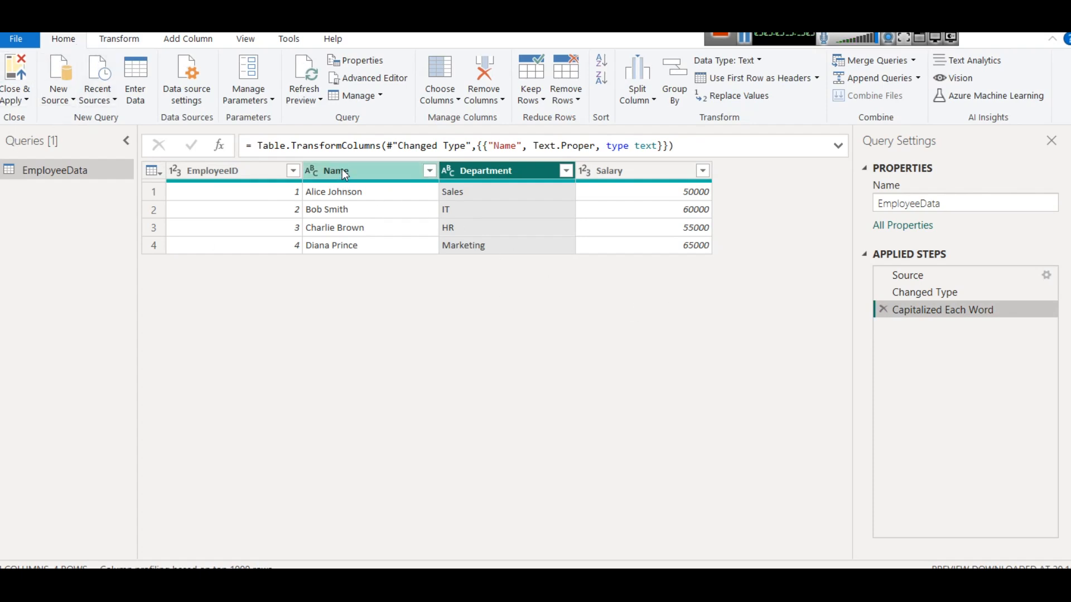
left_click(22, 98)
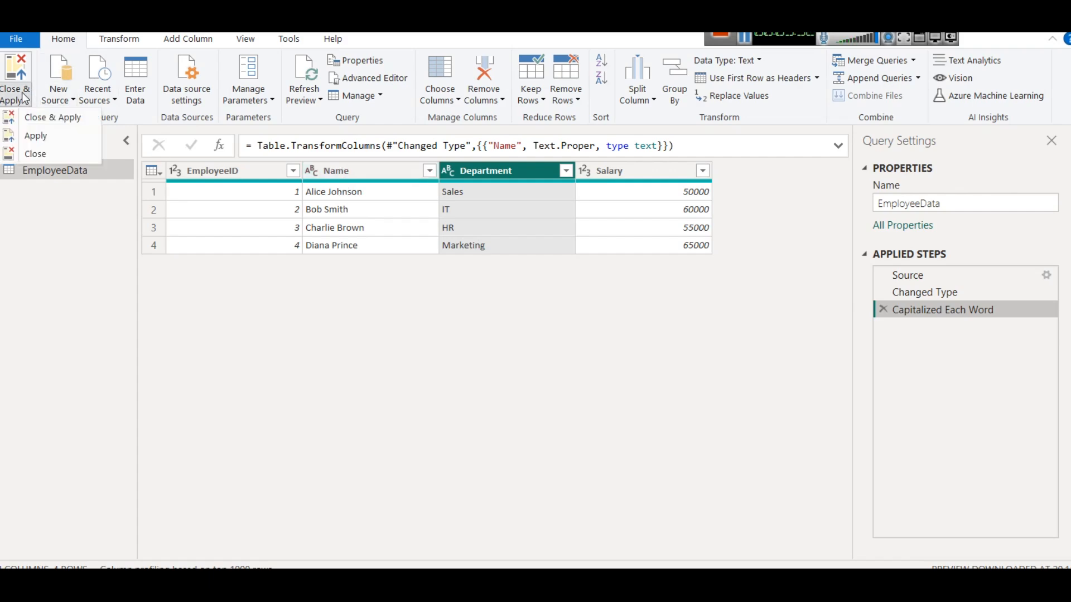
left_click(38, 119)
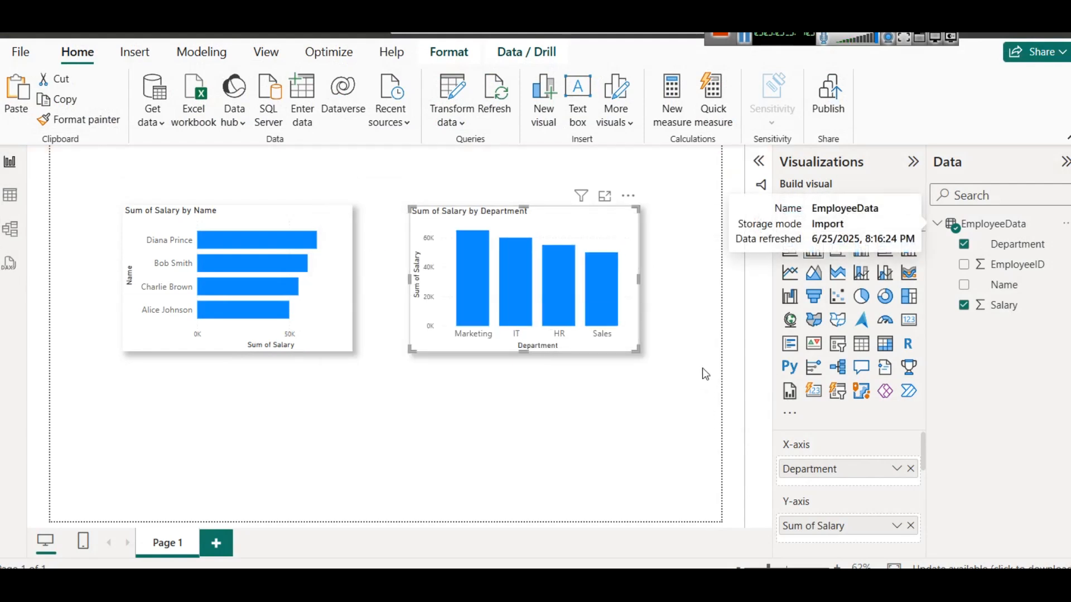
left_click(655, 399)
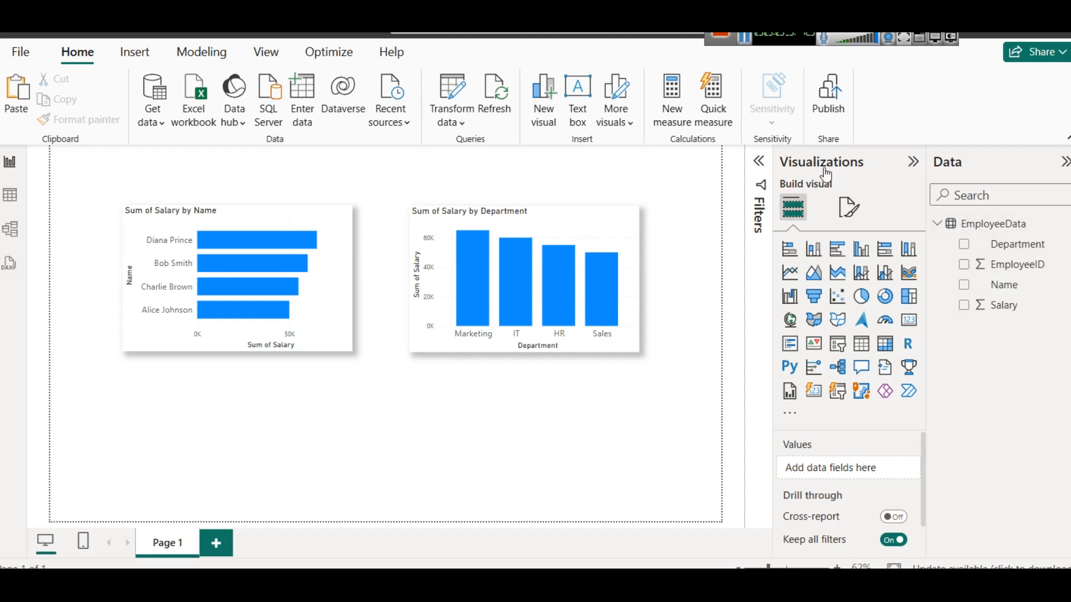
- Switch to the blank Excel workbook, enter the headers EmpId in A1 and Bonus in B1, and widen column A slightly
mouse_move(734, 583)
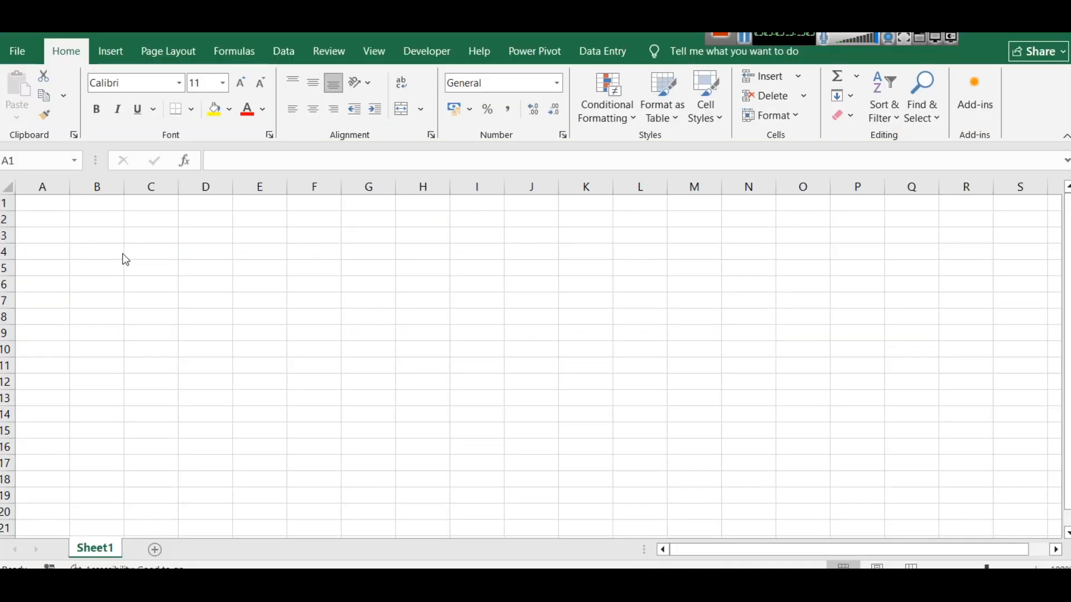
left_click(29, 207)
type("E")
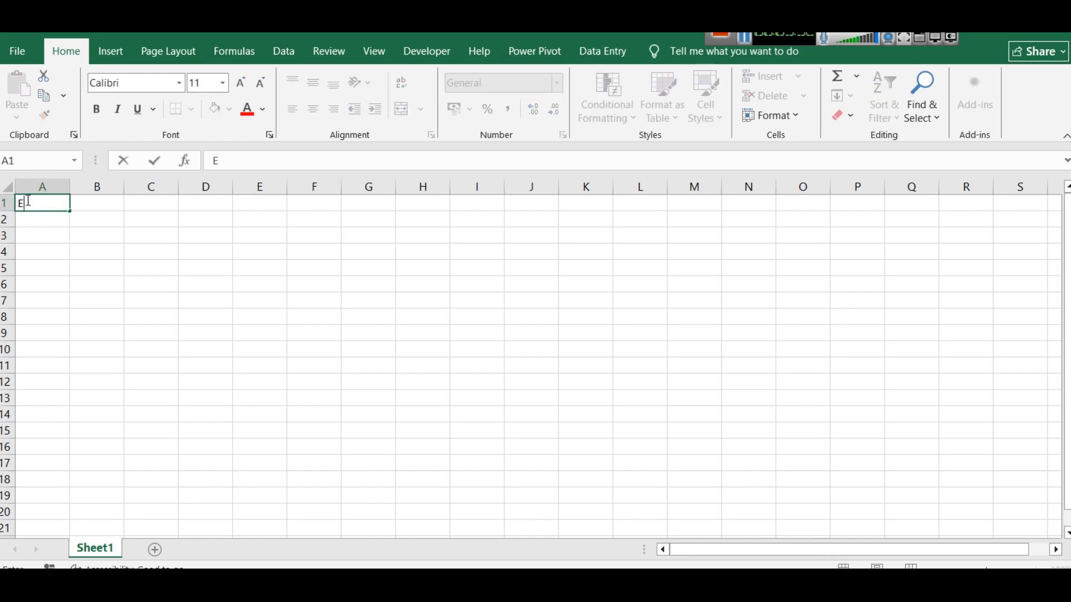
type("mpId")
key("Tab")
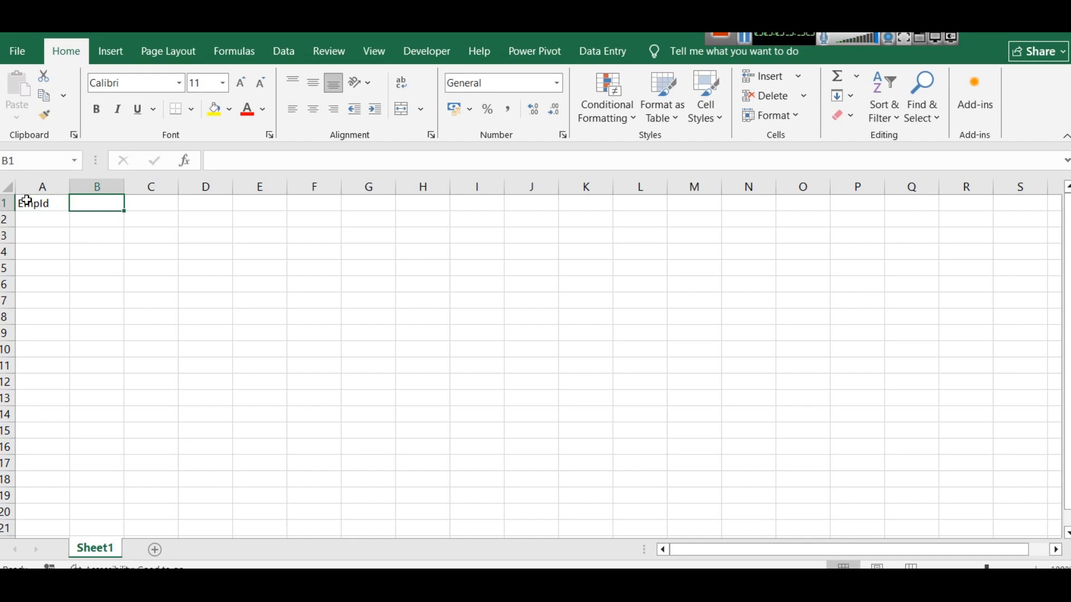
type("Salar")
key("BackSpace")
key("BackSpace")
key("BackSpace")
key("BackSpace")
key("BackSpace")
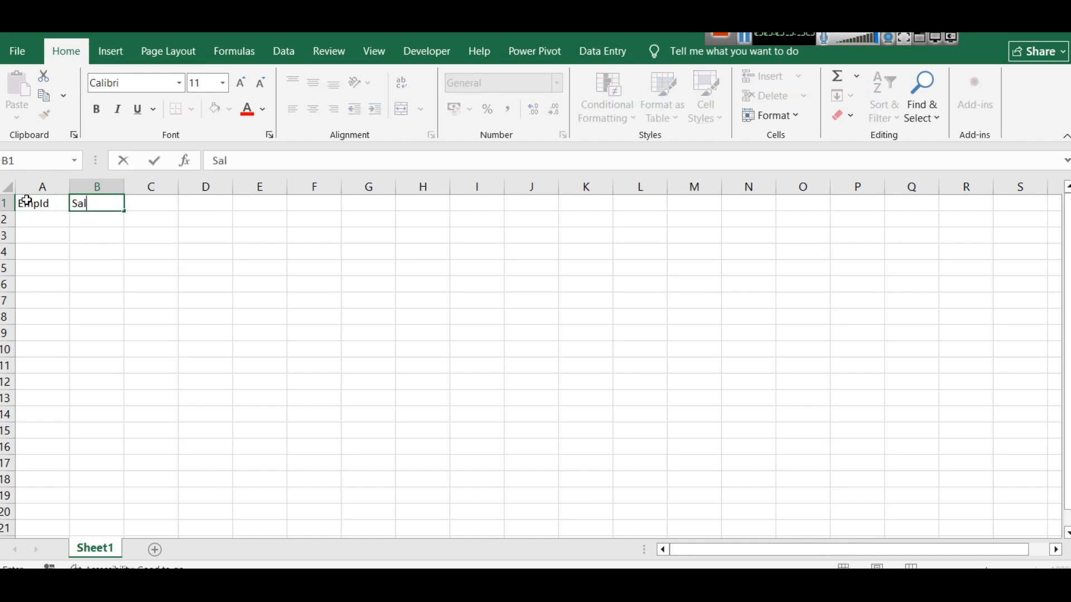
type("Bonus")
left_click(192, 285)
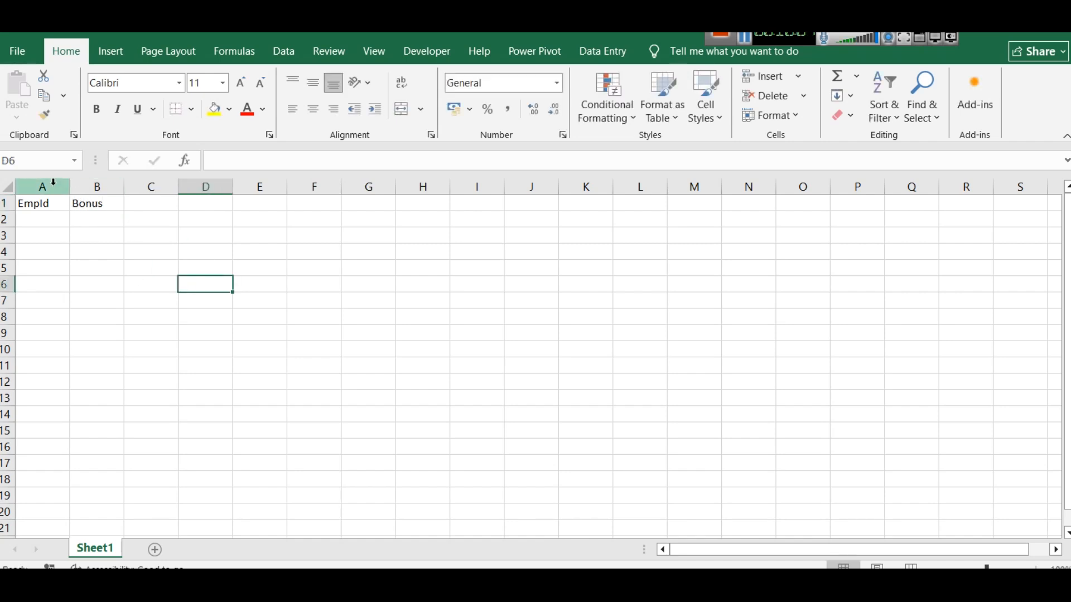
left_click_drag(70, 186, 89, 187)
- Fill the EmpId column in A2:A6 with the numbers 1 to 5
left_click(48, 222)
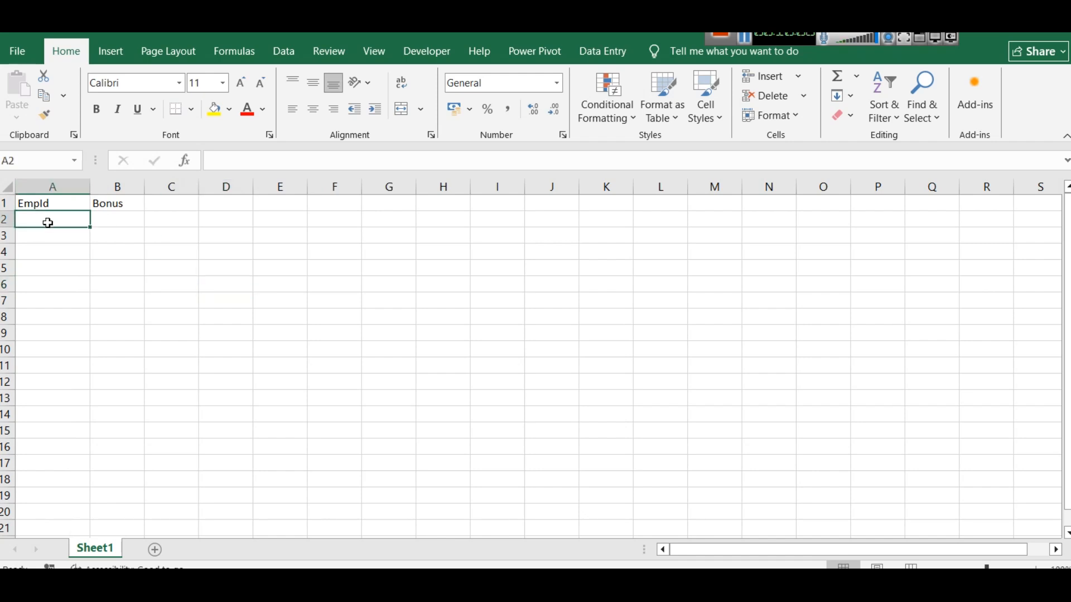
type("1")
key("Return")
type("2")
key("Return")
key("Return")
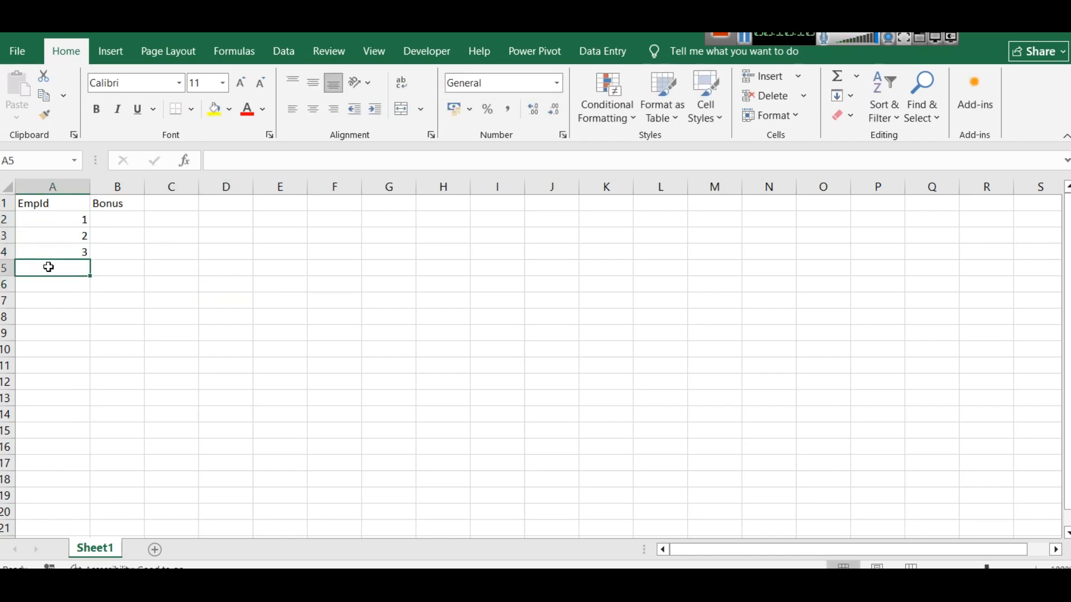
type("4")
key("Return")
type("5")
left_click(108, 332)
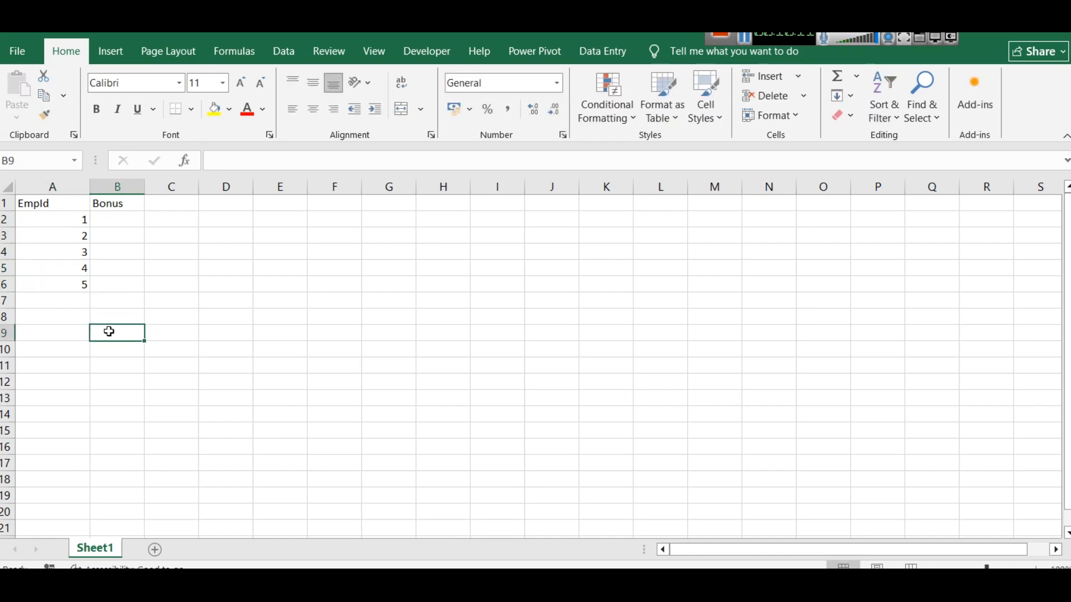
- Enter the bonus values 10, 12, 13, 15 and 17 in cells B2:B6
left_click(139, 221)
type("10")
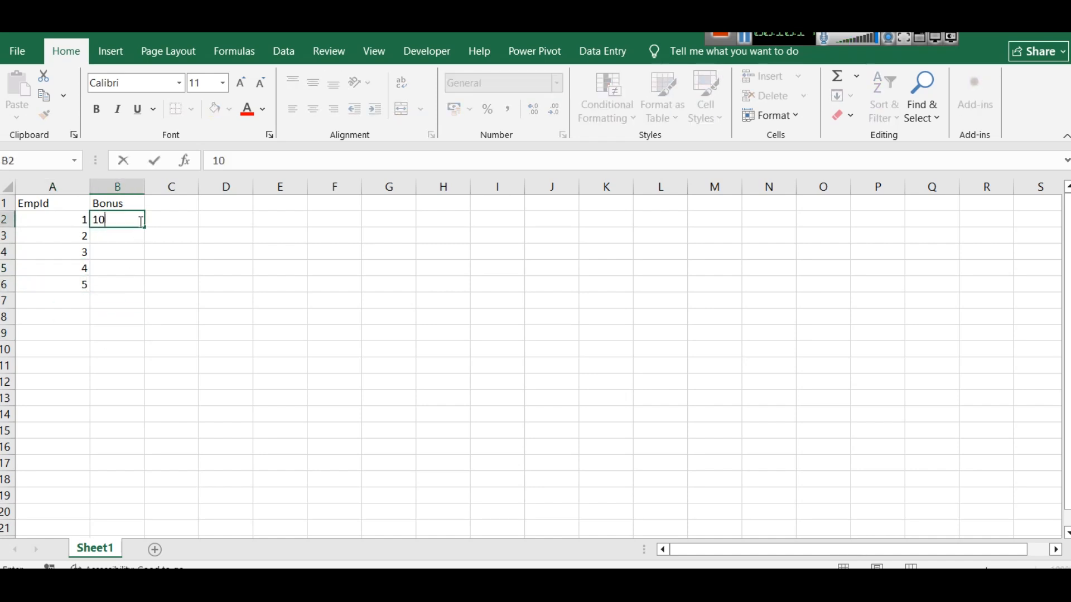
key("Return")
type("12")
key("Return")
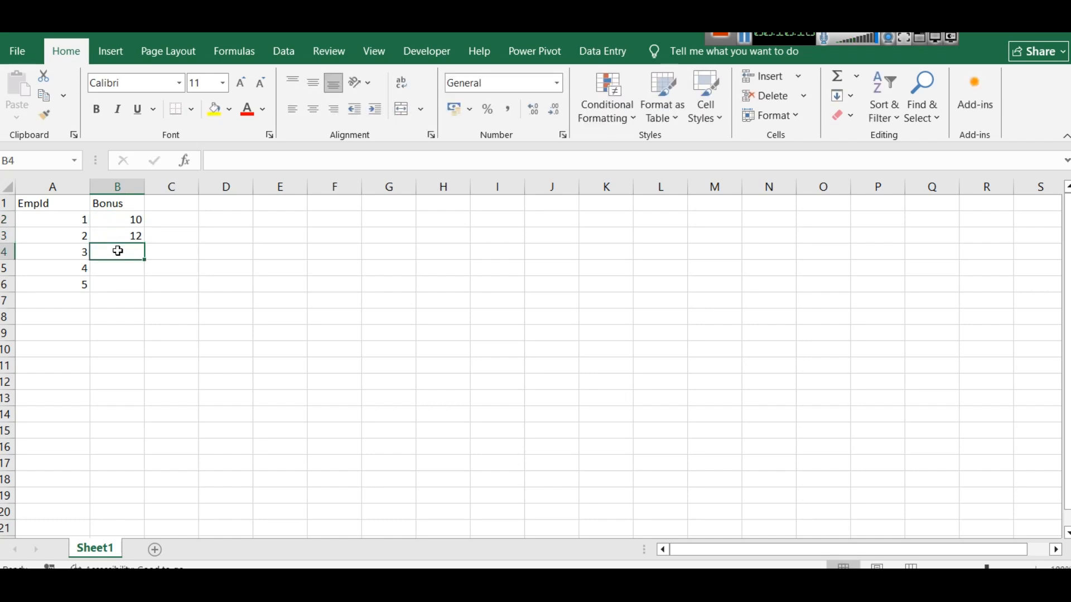
type("13")
key("Return")
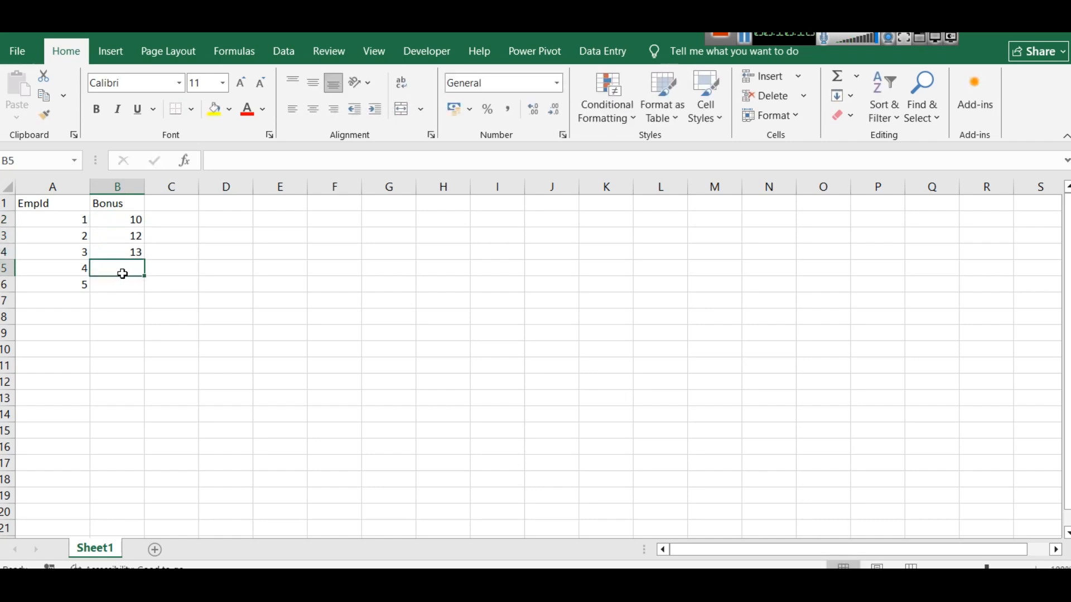
type("15")
key("Return")
type("17")
left_click(150, 359)
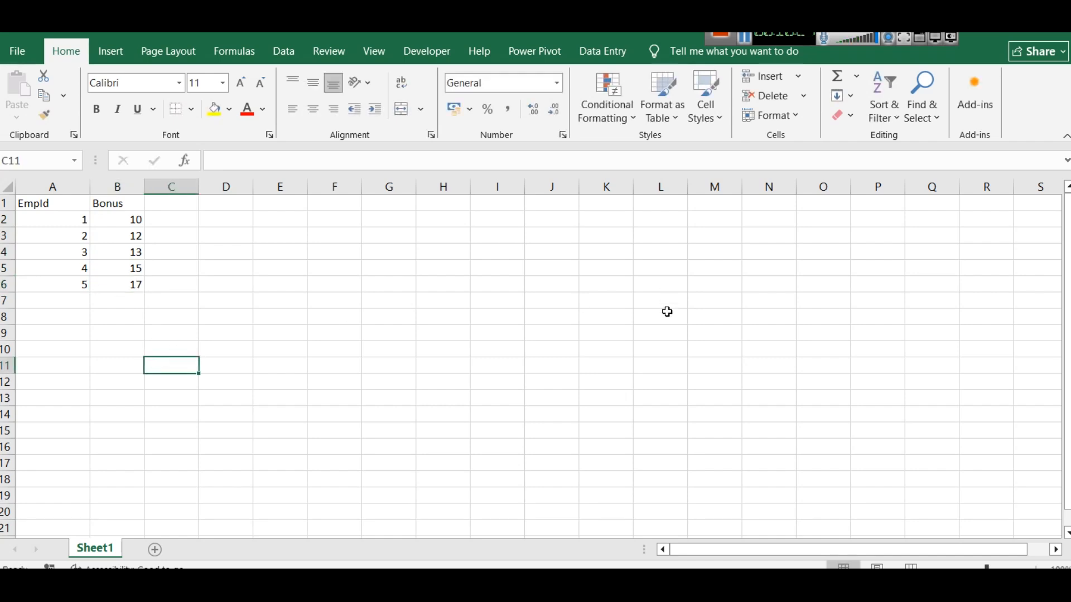
- Switch to the untitled Power BI Desktop report and examine the EmployeeData rows in table view
mouse_move(734, 580)
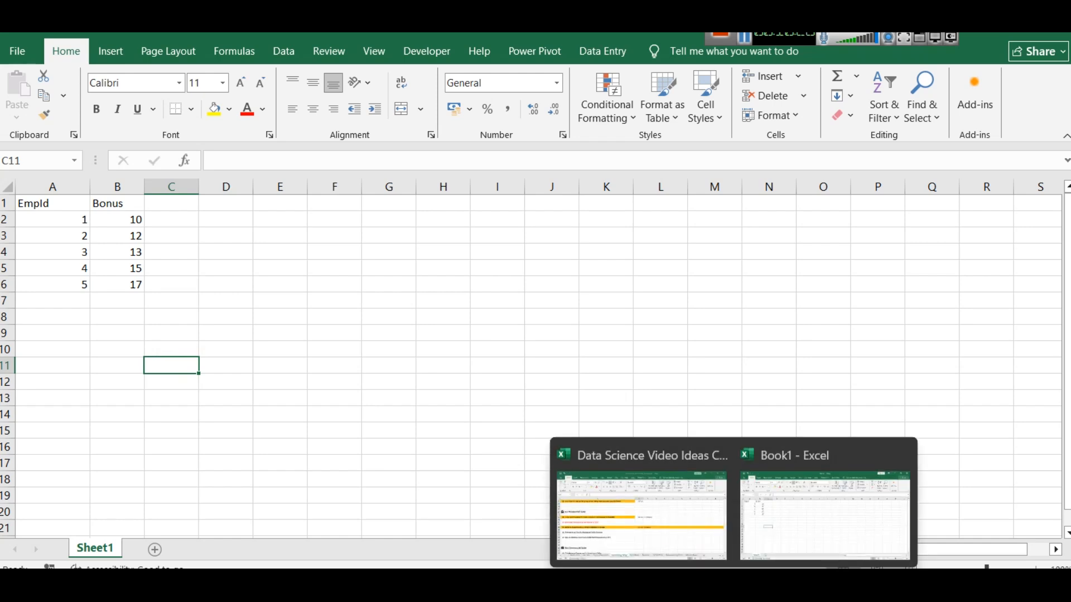
mouse_move(770, 583)
mouse_move(621, 583)
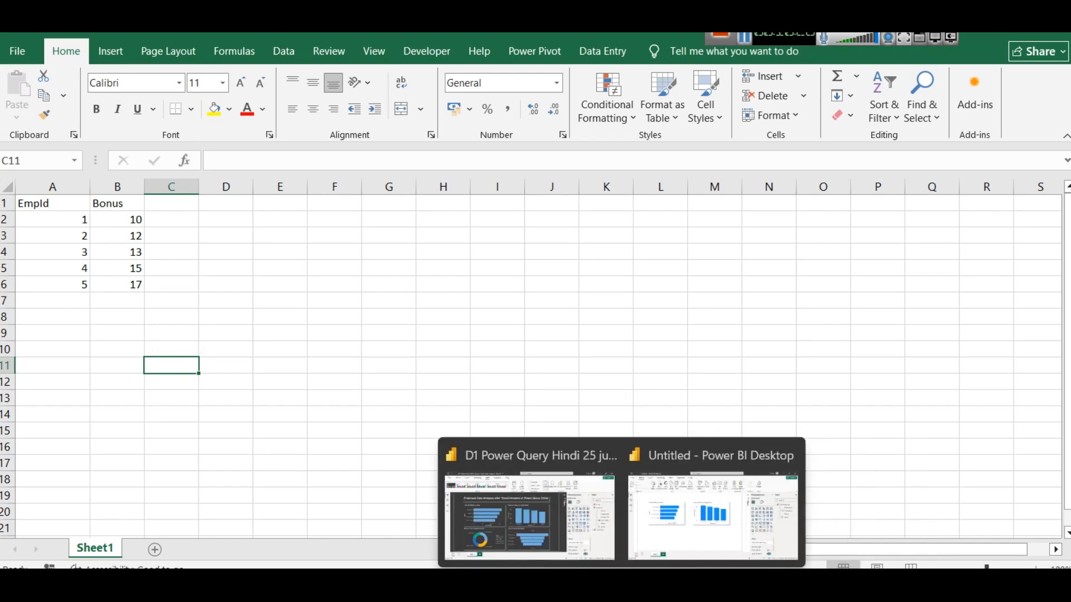
left_click(688, 537)
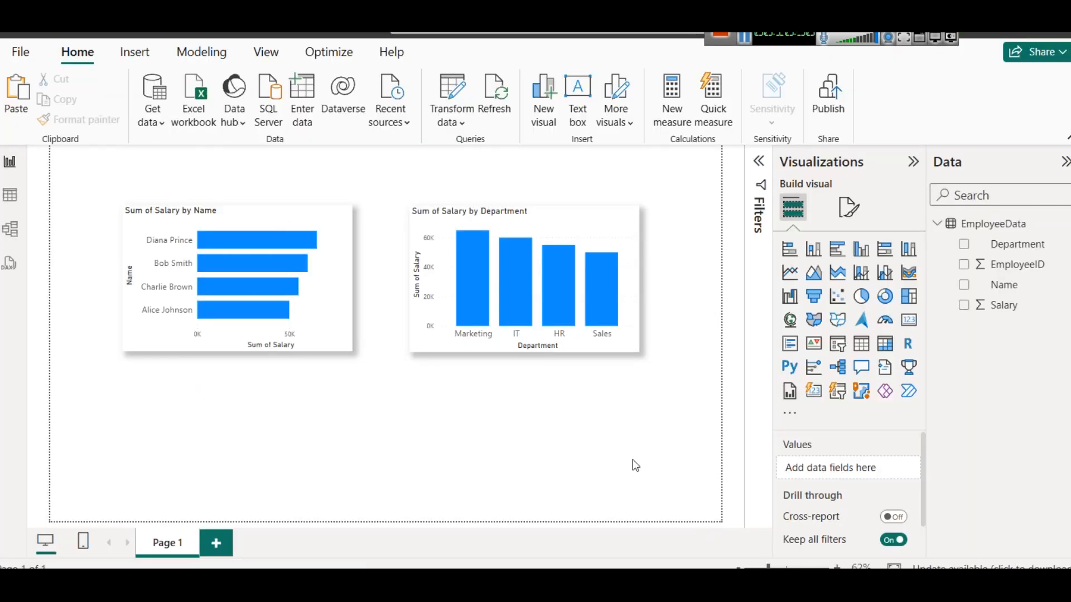
left_click(10, 195)
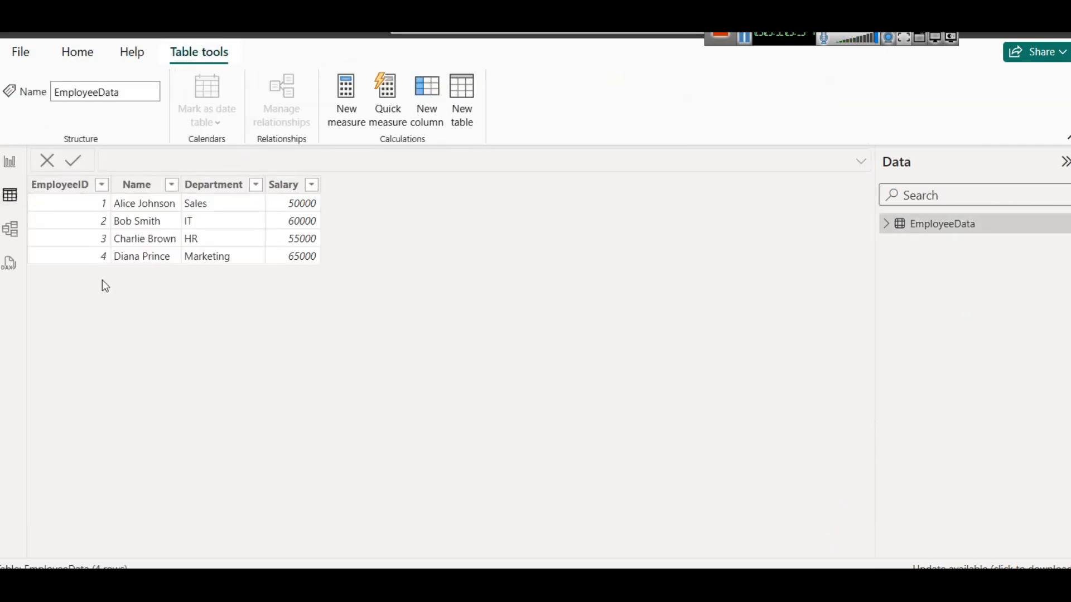
- Return to the Book1 workbook in Excel and copy the EmpId and Bonus data in A1:B6
mouse_move(759, 567)
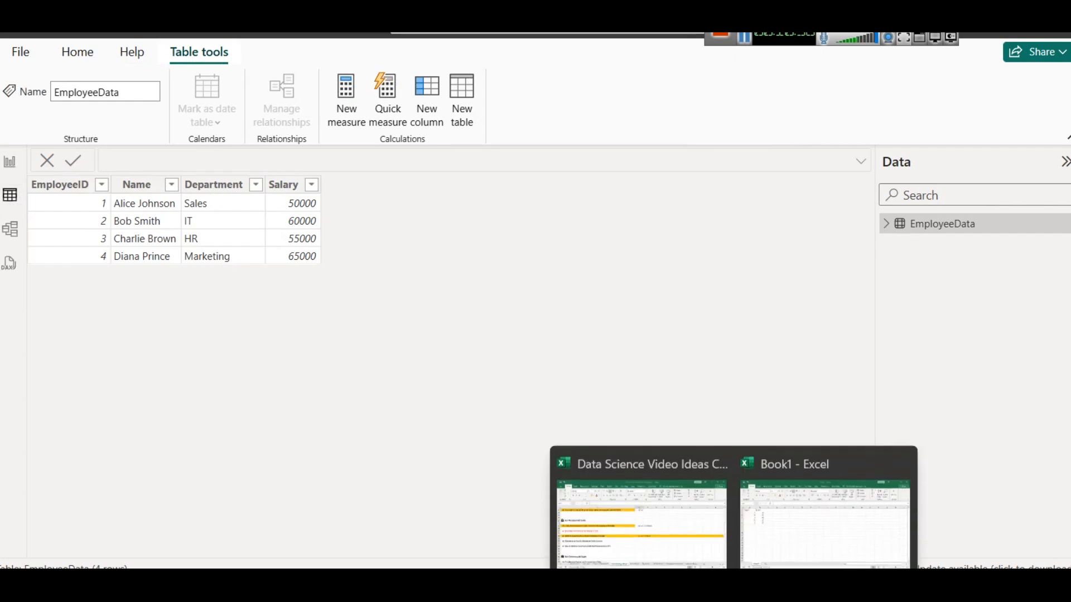
left_click(786, 556)
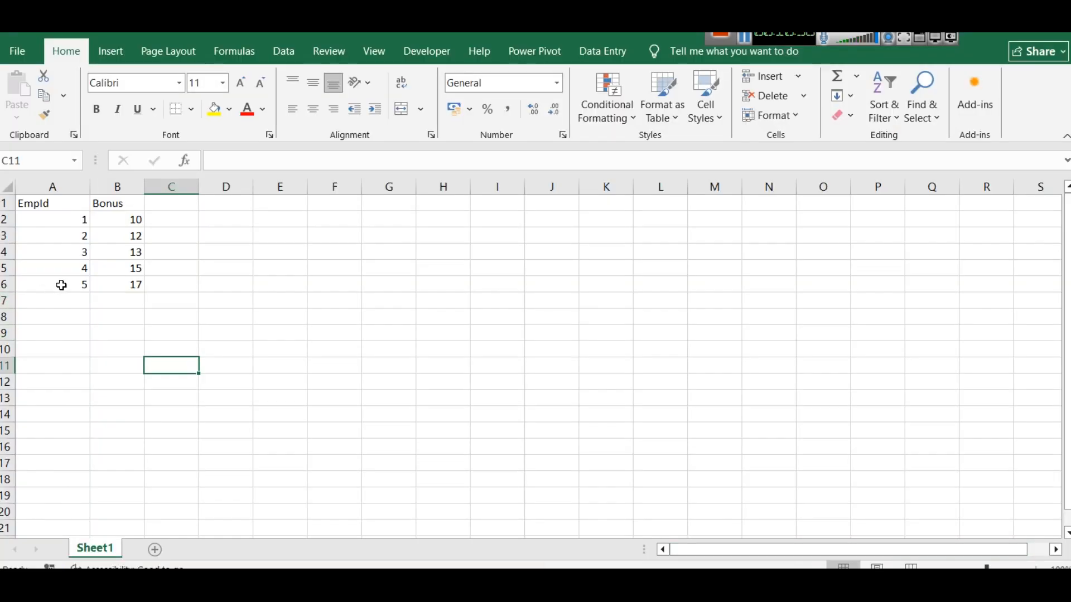
left_click_drag(119, 282, 48, 205)
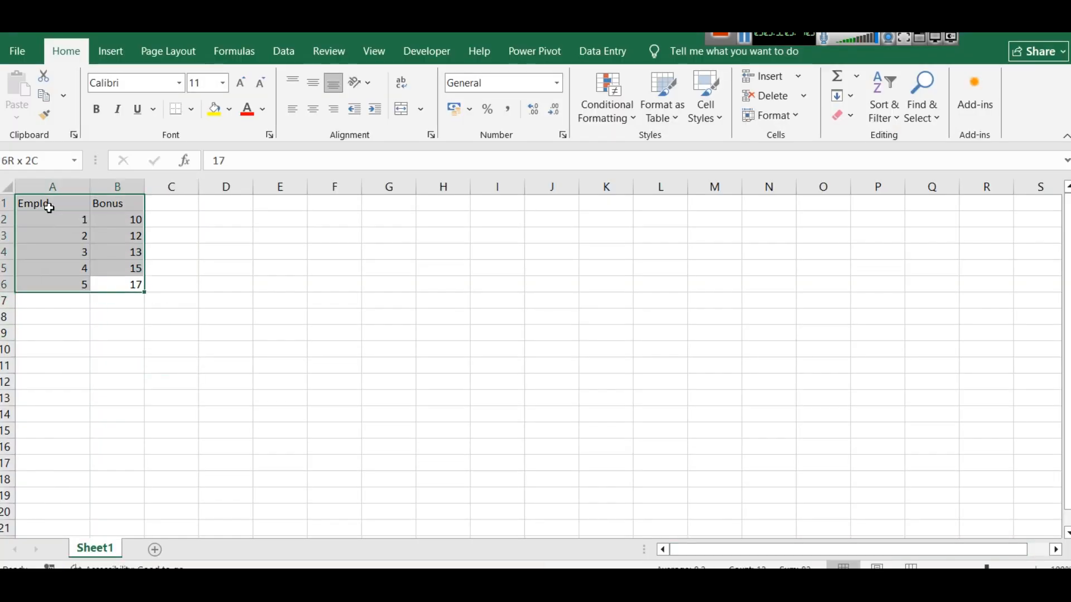
key("ctrl+c")
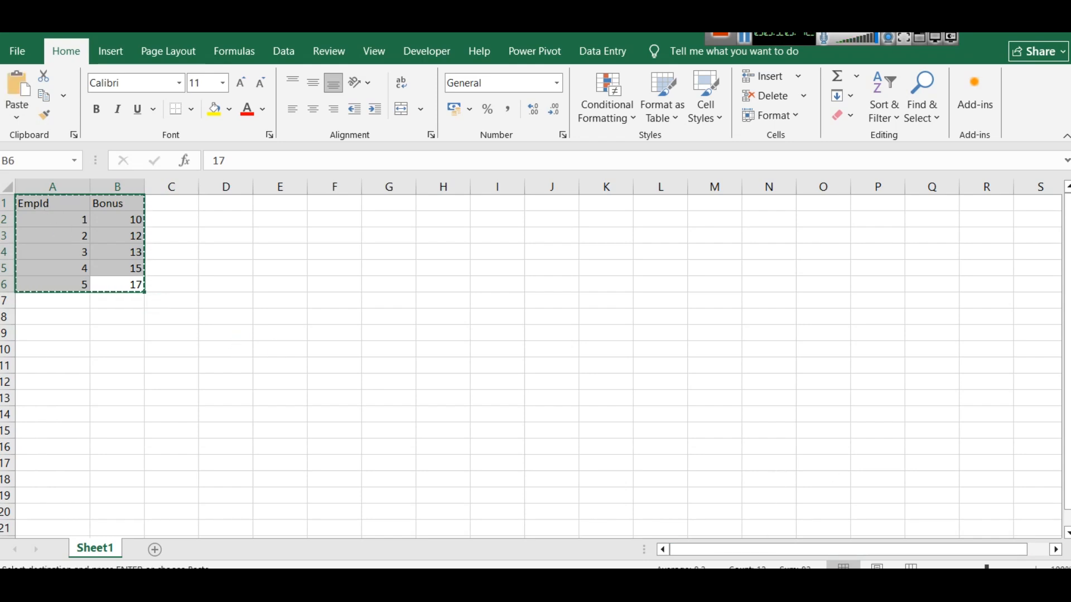
- Switch to the untitled Power BI Desktop report, return to report view and open the EmployeeData query for editing
mouse_move(735, 568)
mouse_move(621, 568)
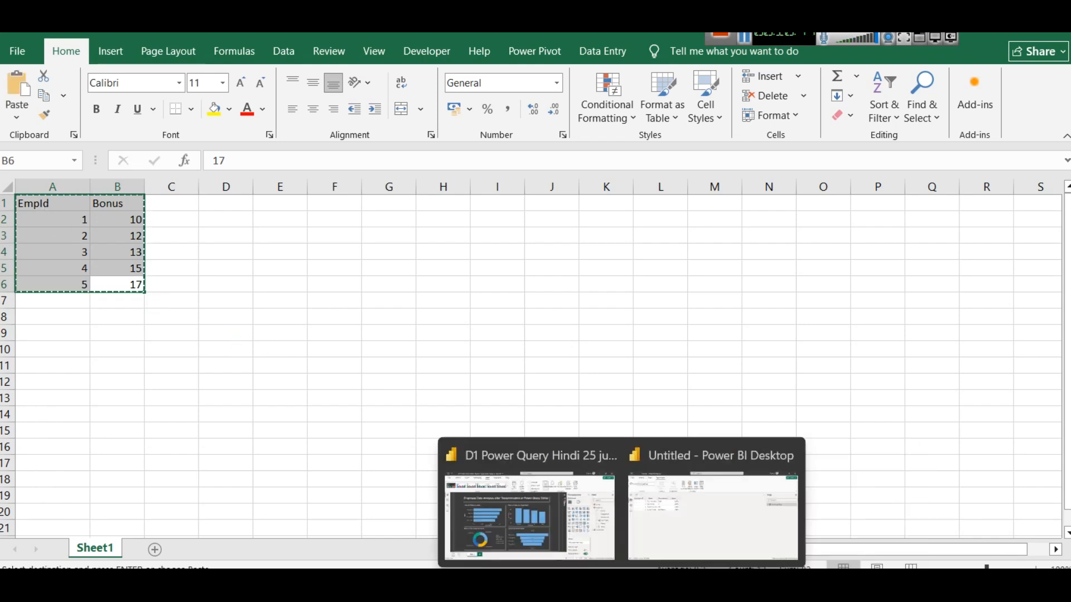
left_click(700, 505)
left_click(11, 162)
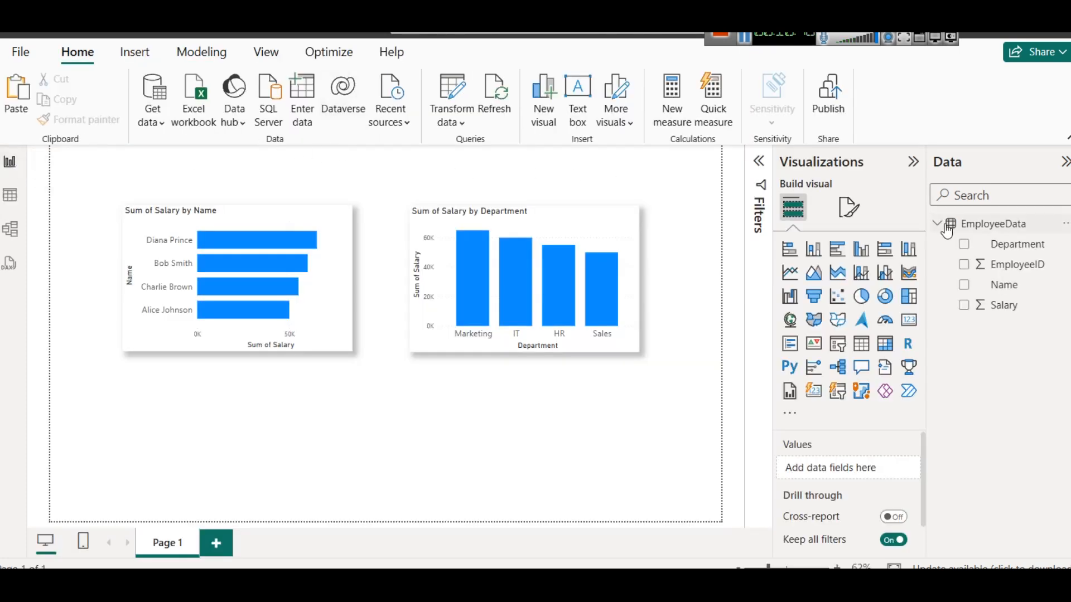
right_click(973, 223)
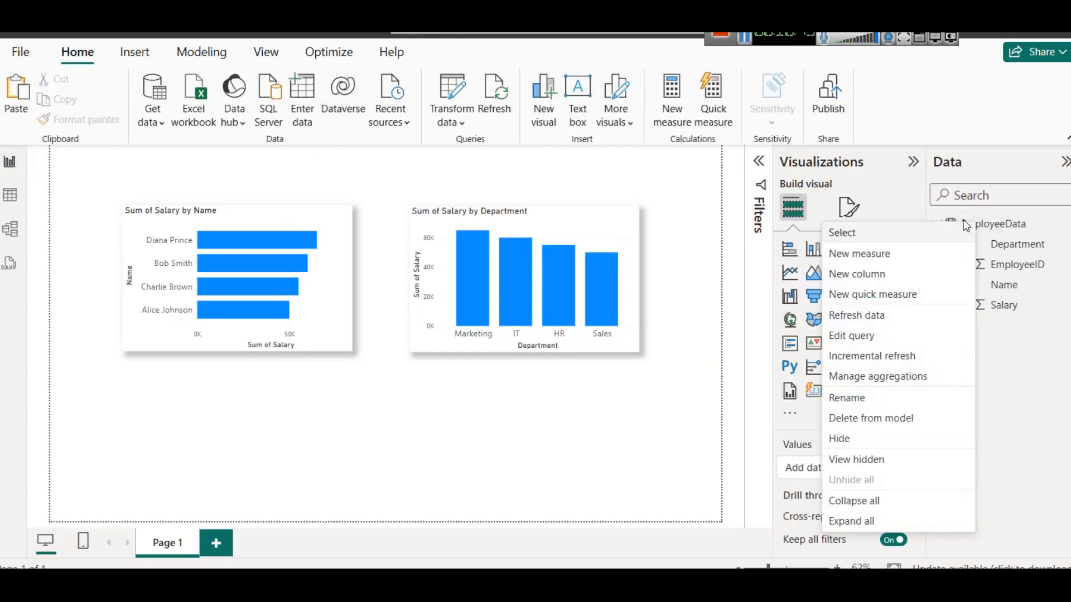
left_click(882, 335)
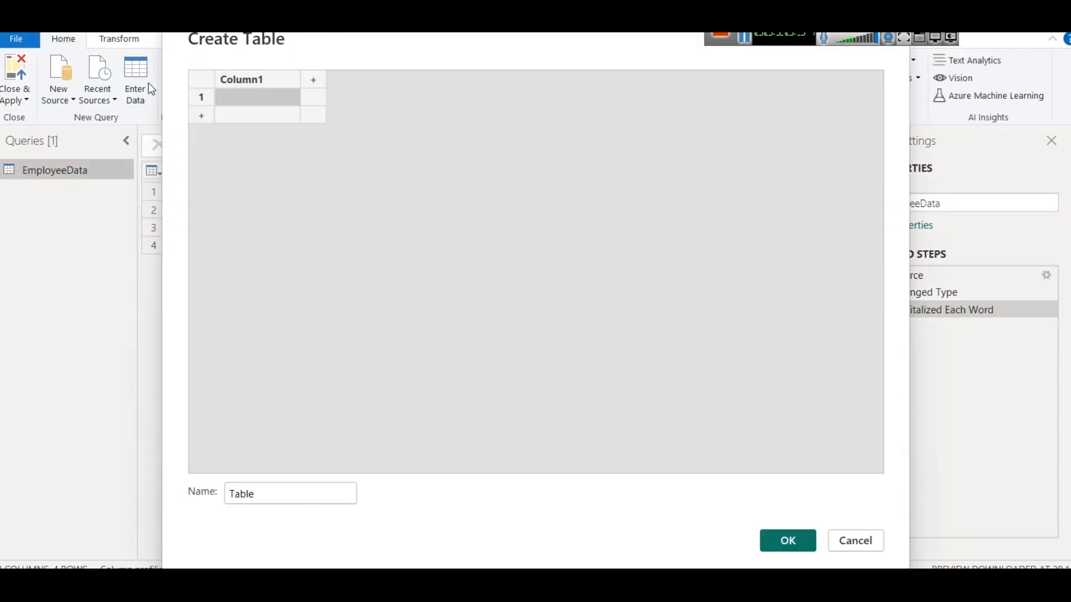
- Create a manually entered table from the copied EmpId and Bonus data, and rename its query BonusData
key("ctrl+v")
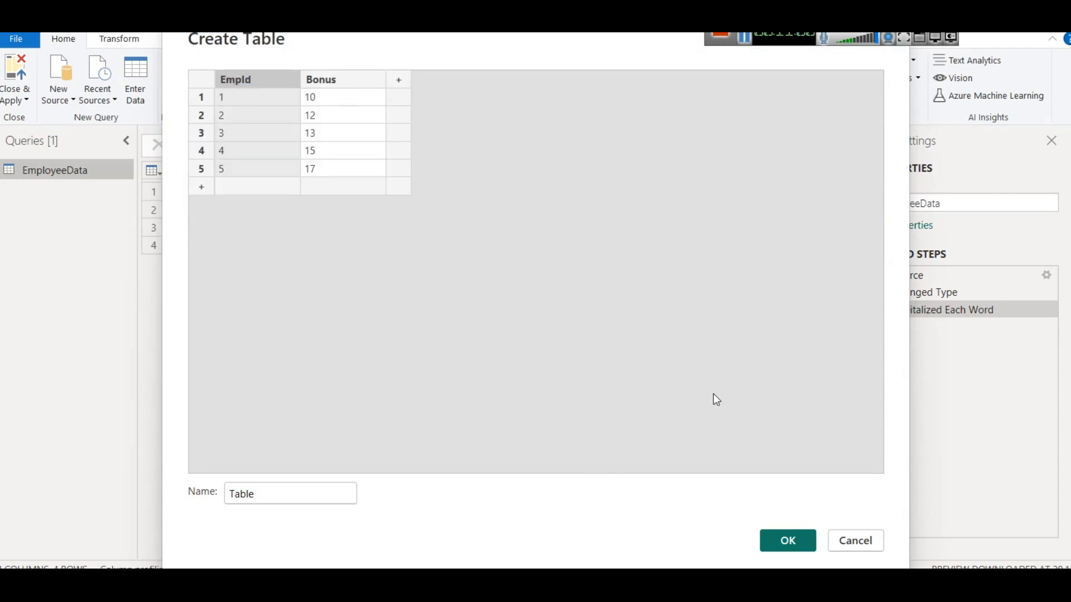
left_click(788, 540)
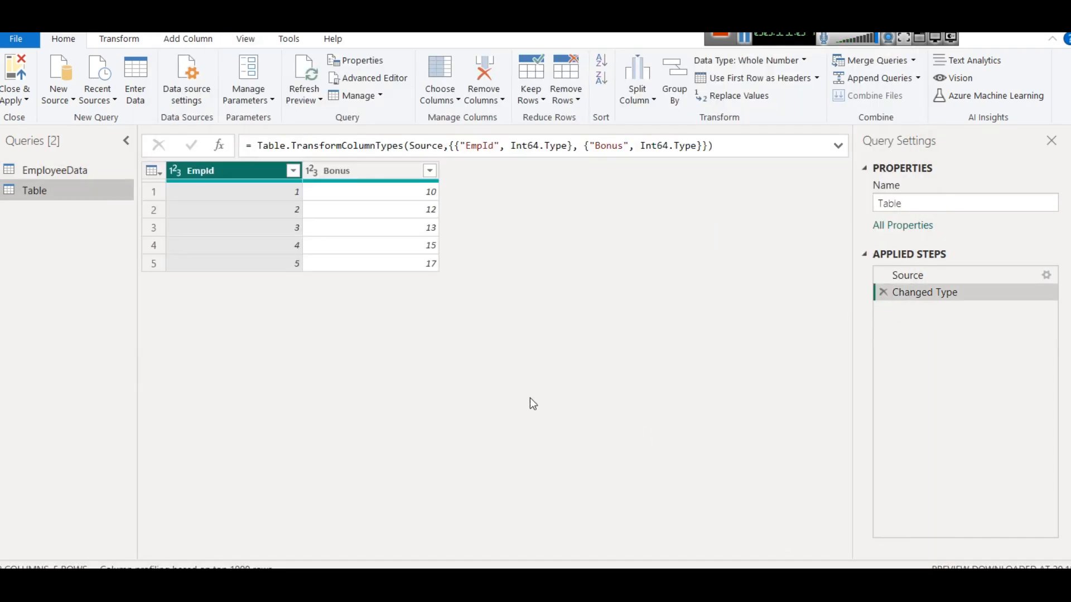
right_click(21, 186)
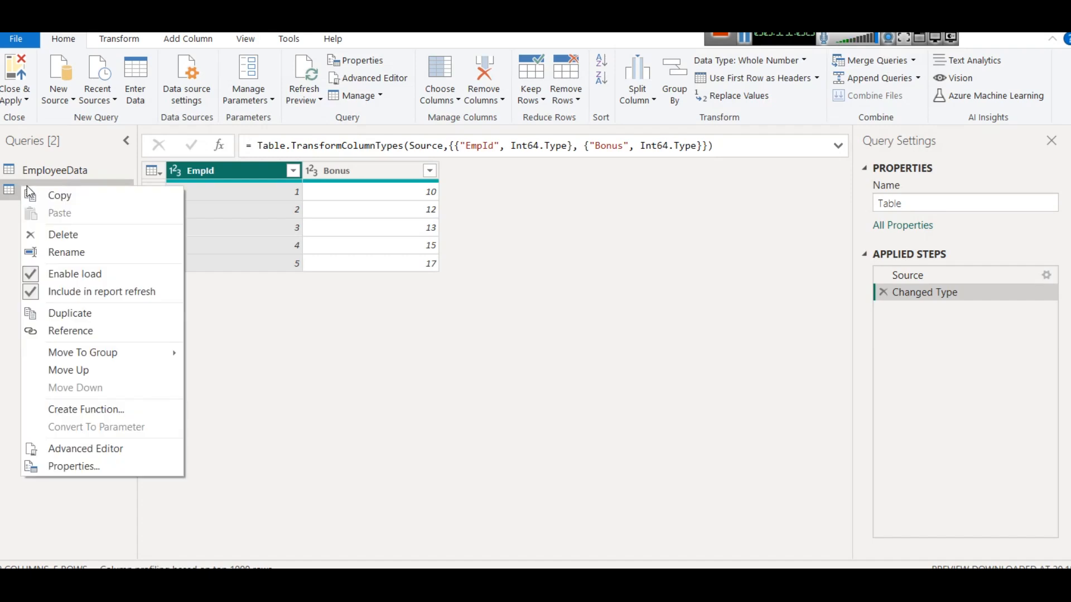
left_click(66, 249)
type("BonusData")
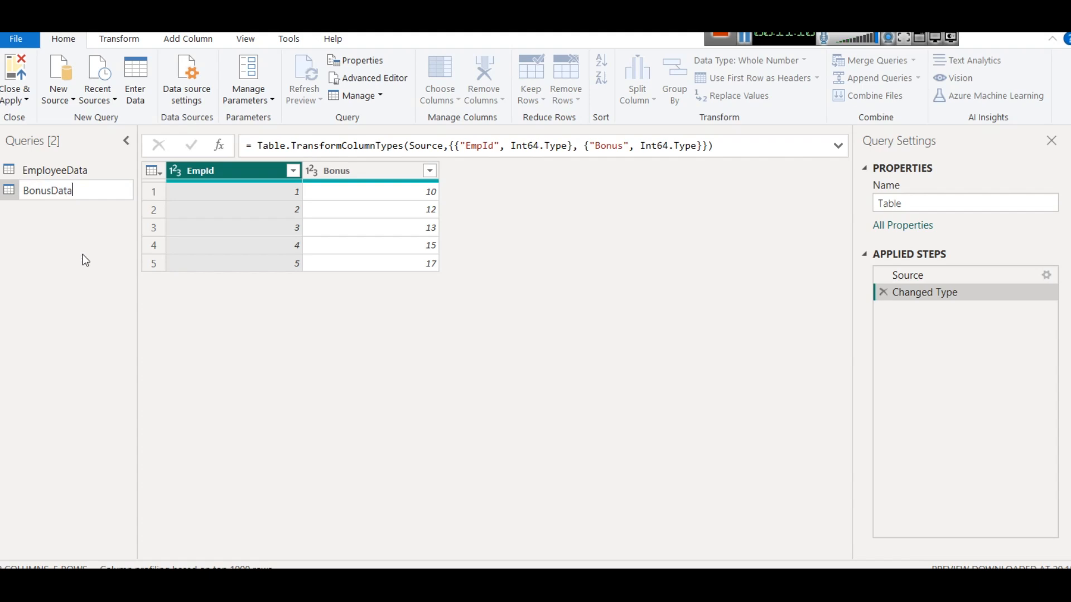
- Finish renaming the new query as BonusData
key("Return")
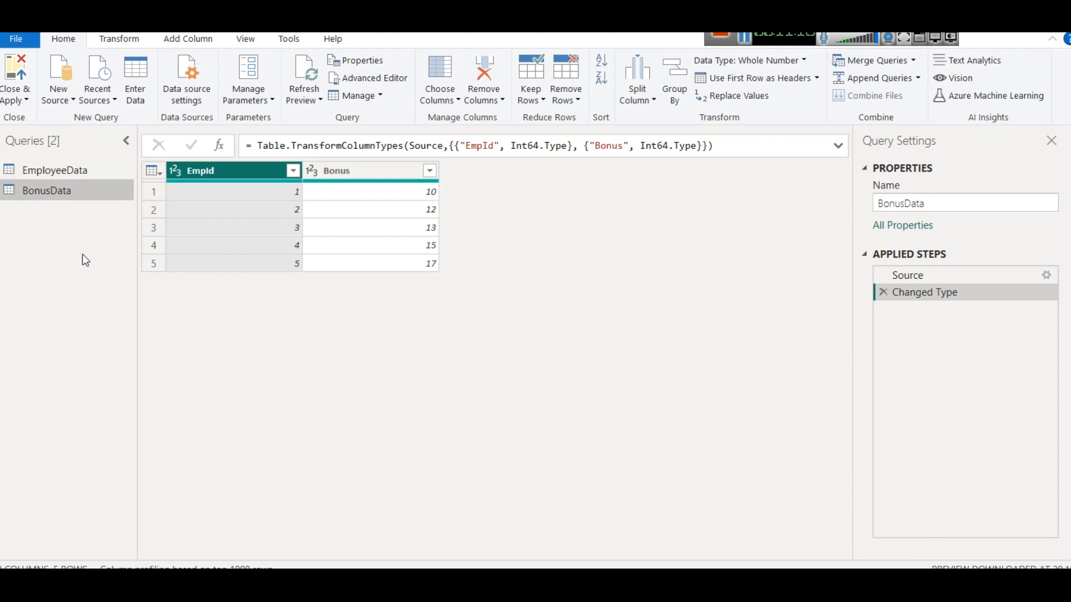
- Compare the columns and rows of the EmployeeData and BonusData queries to identify their shared employee ID column
left_click(53, 171)
left_click(55, 191)
left_click(53, 170)
left_click(119, 186)
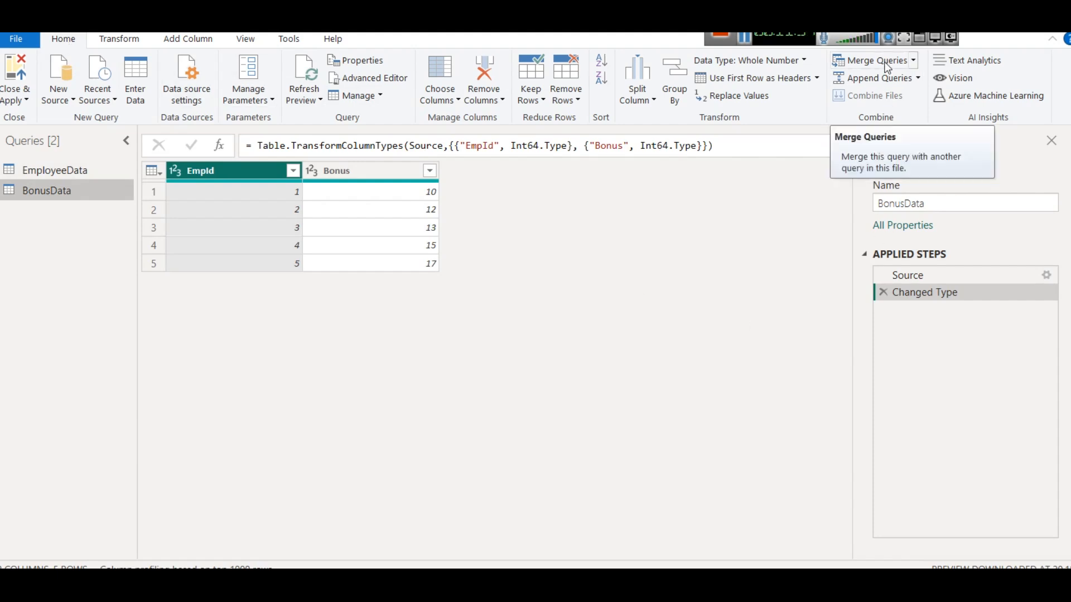
left_click(52, 174)
left_click(77, 193)
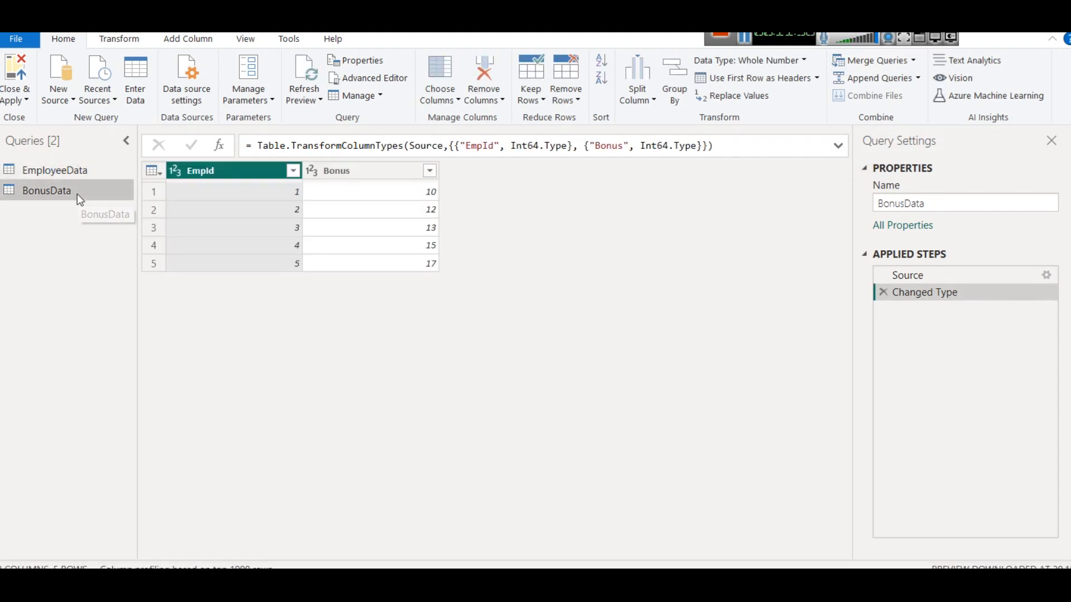
left_click(66, 171)
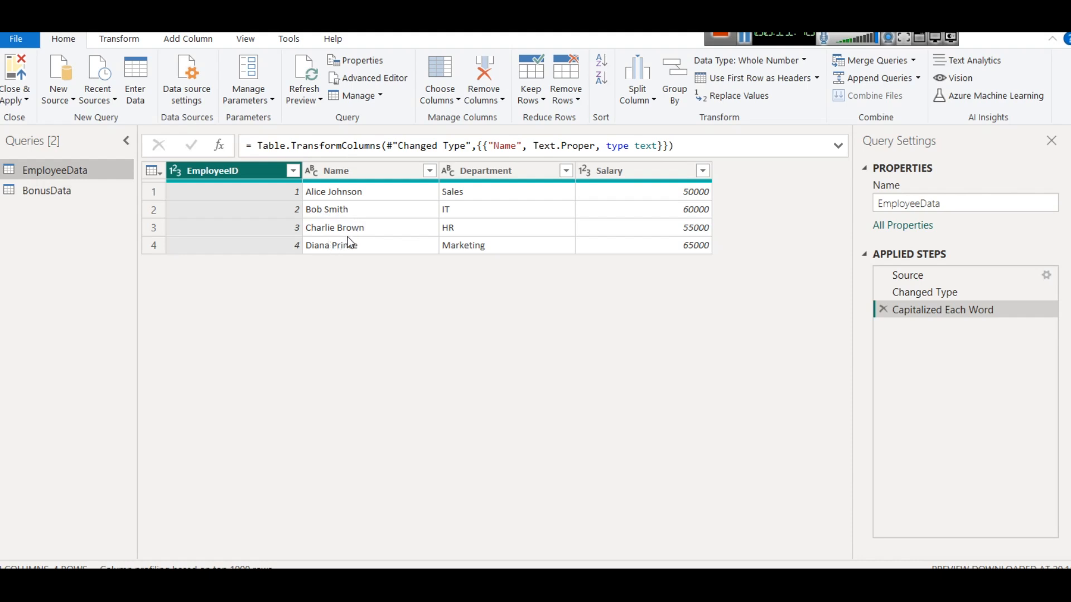
left_click(41, 199)
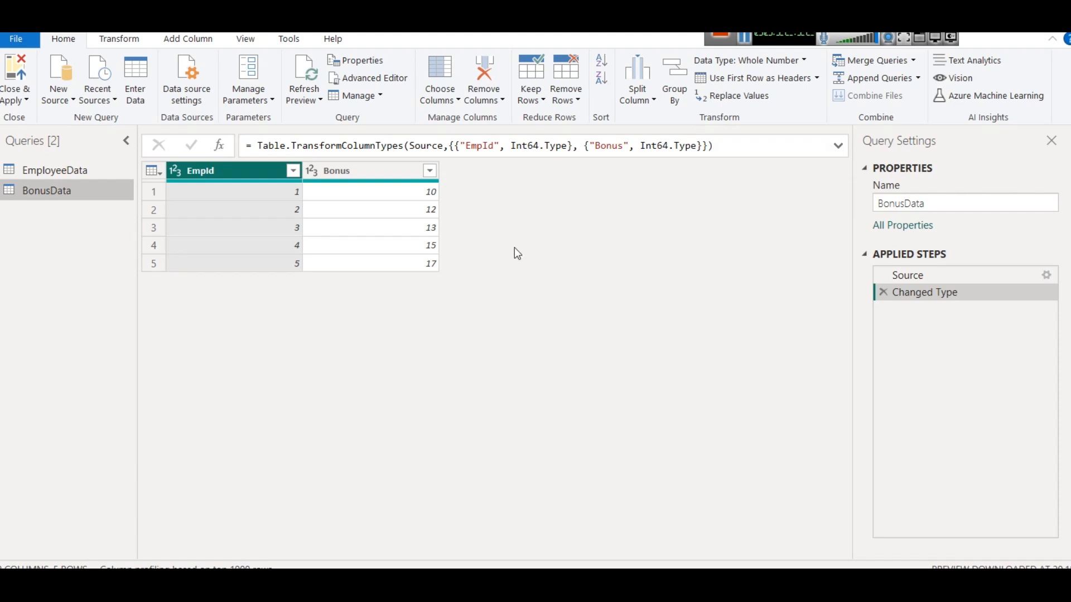
- Set up a merge of the EmployeeData query with BonusData, matching EmployeeID to EmpId
left_click(71, 174)
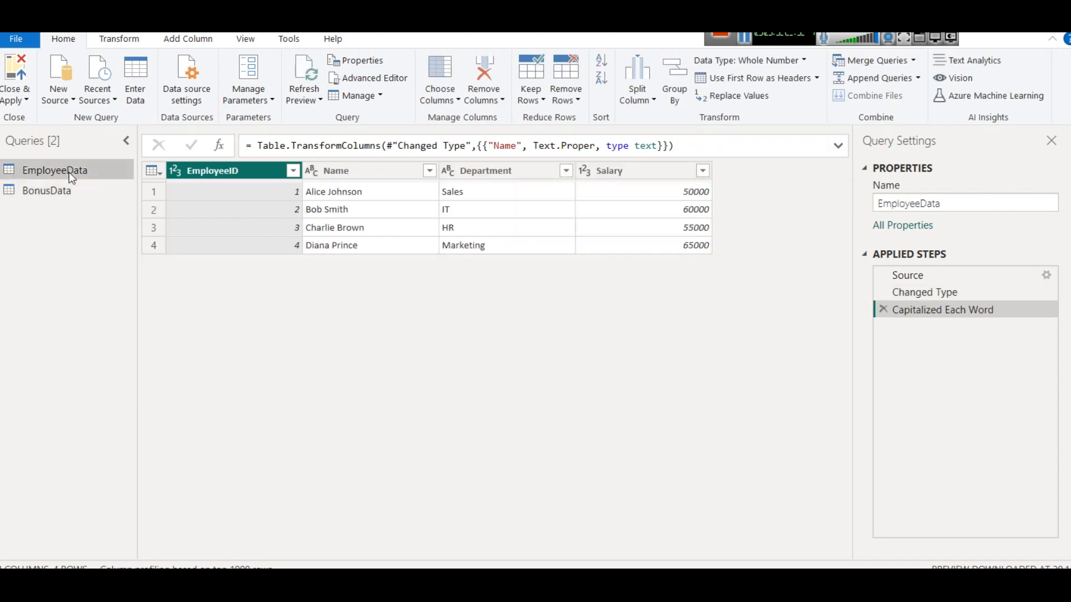
left_click(913, 61)
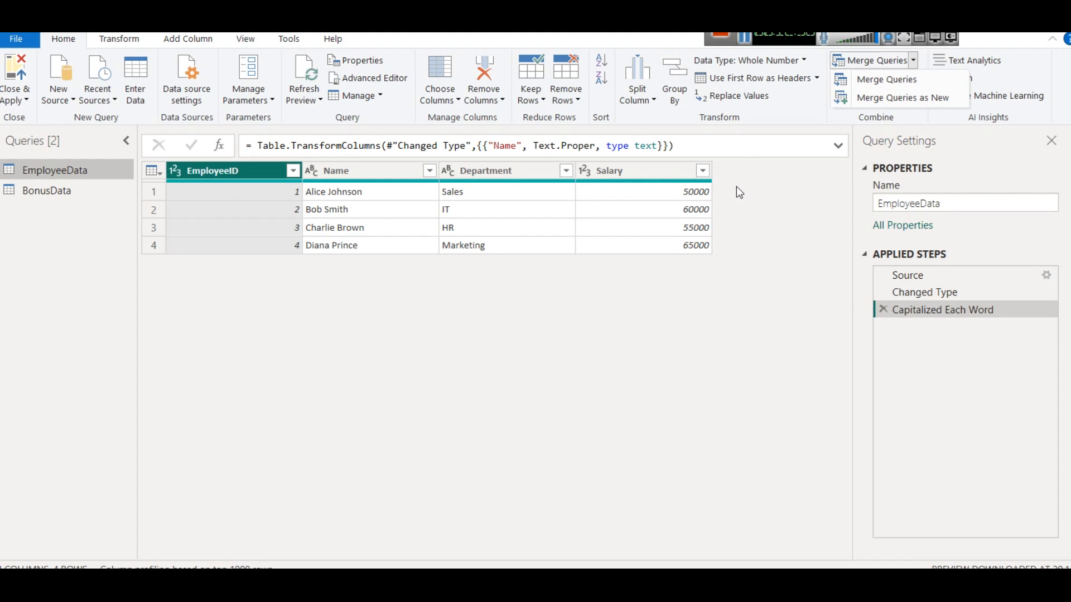
left_click(885, 84)
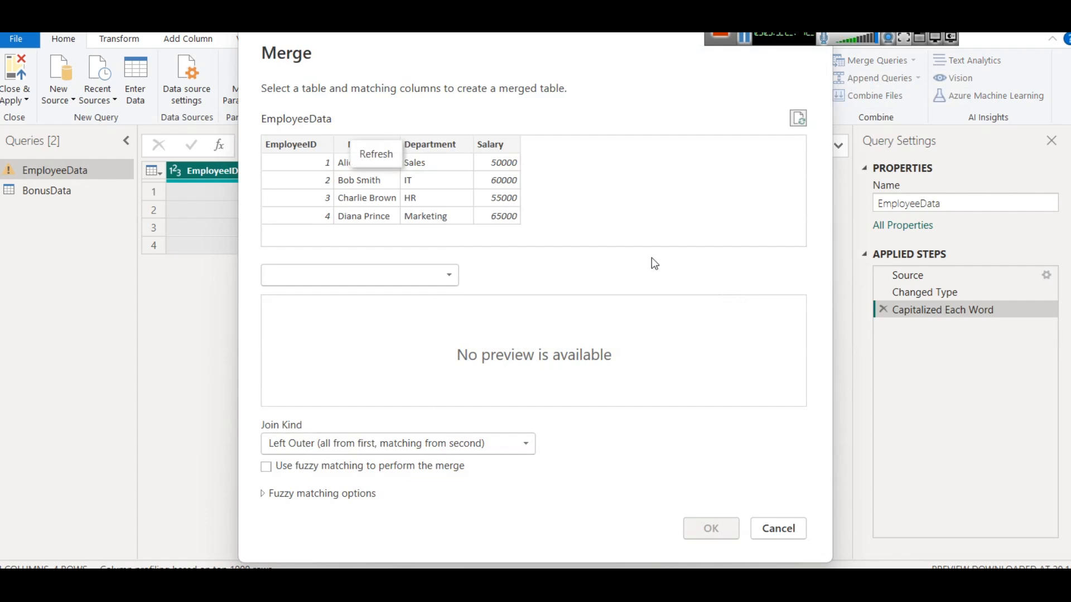
left_click_drag(527, 43, 310, 69)
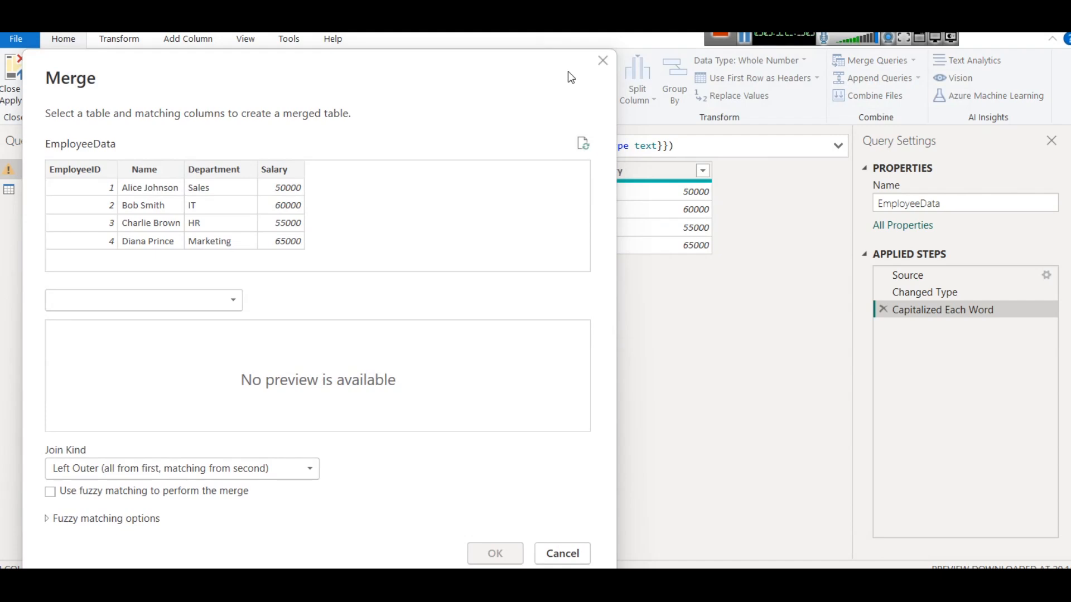
left_click_drag(430, 61, 591, 151)
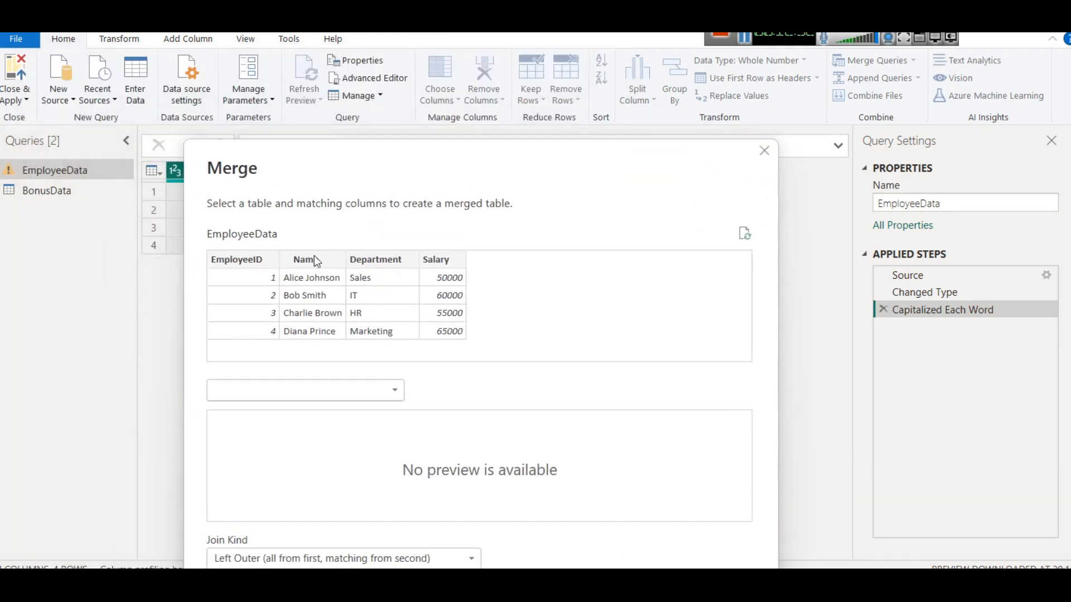
left_click_drag(452, 156, 452, 105)
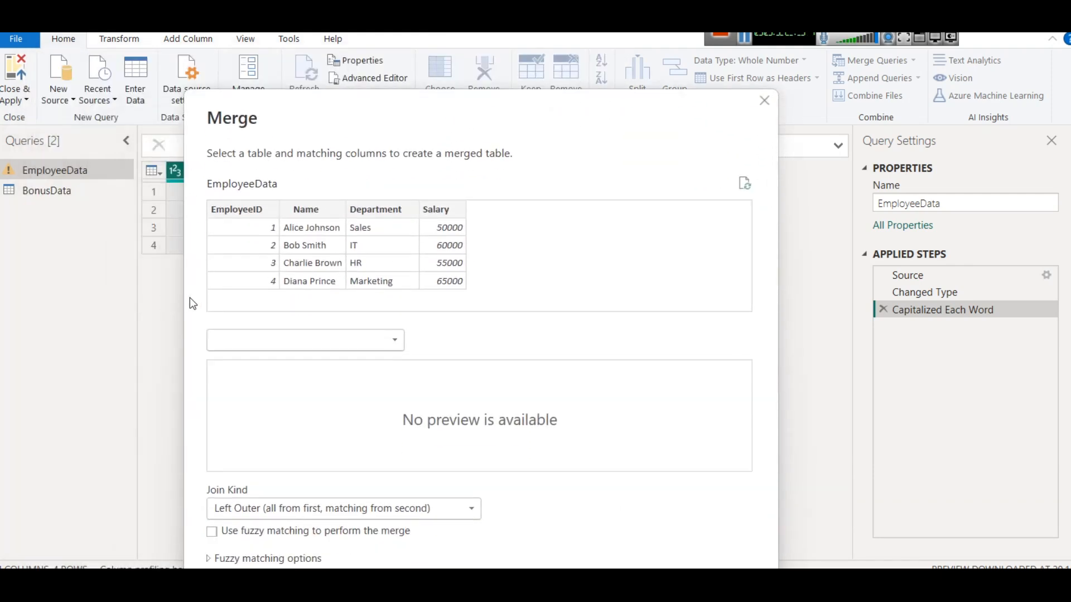
left_click(312, 341)
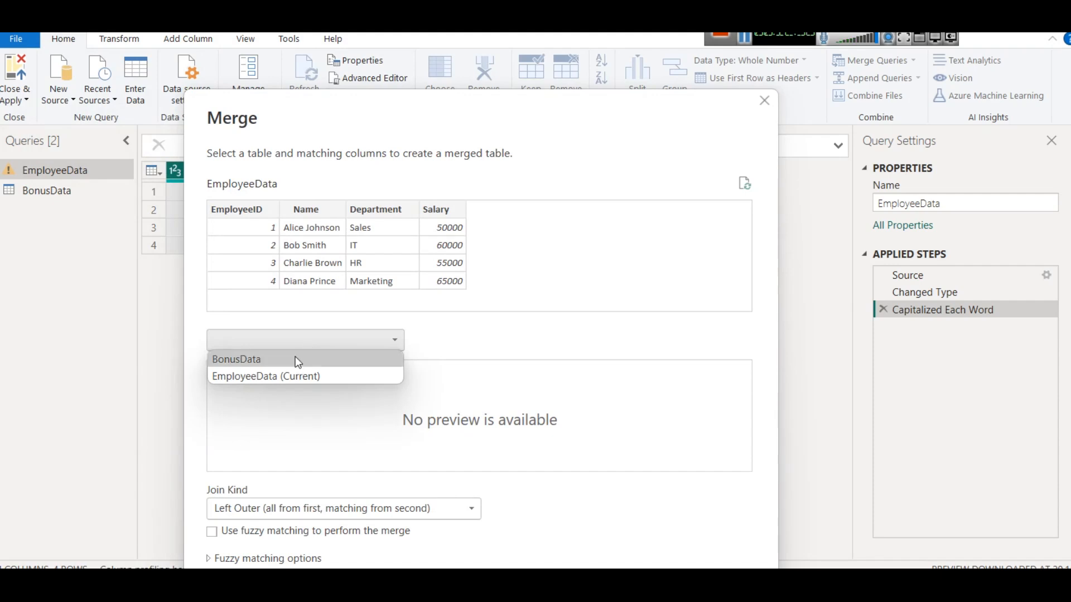
left_click(296, 358)
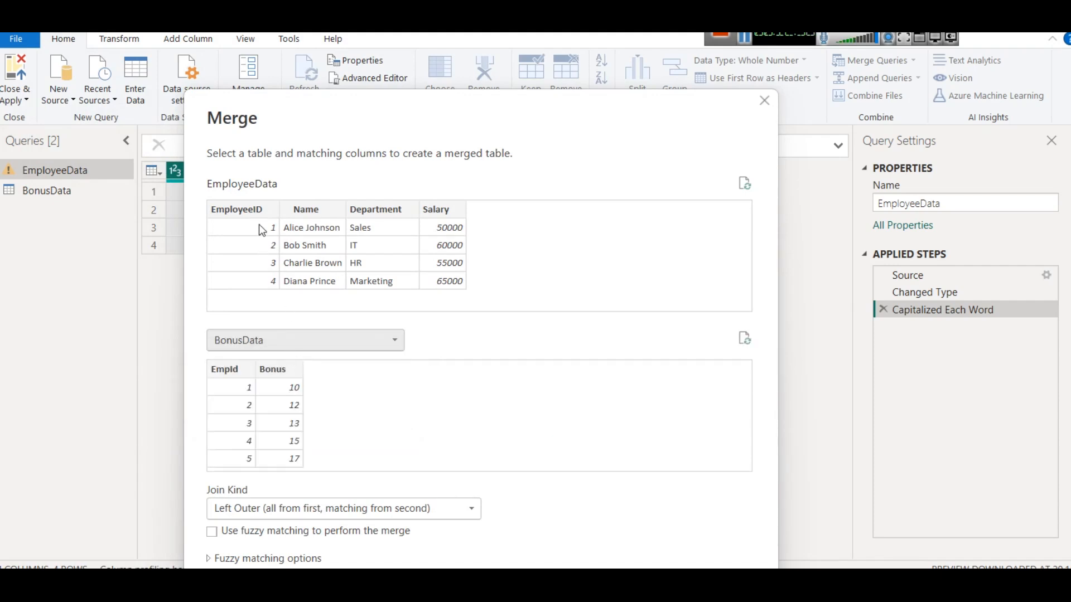
left_click(255, 208)
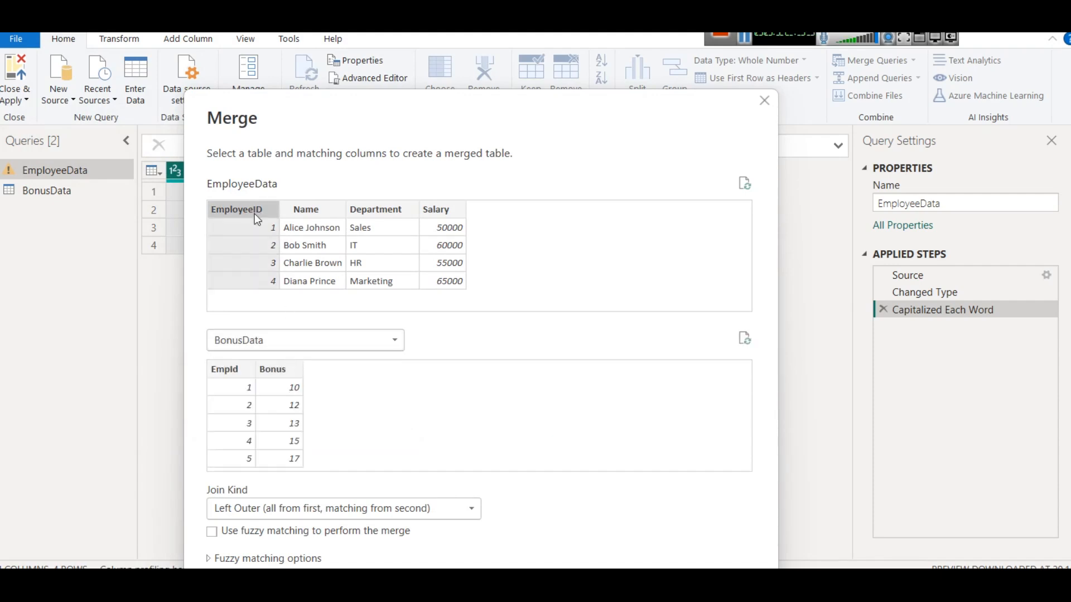
left_click(248, 368)
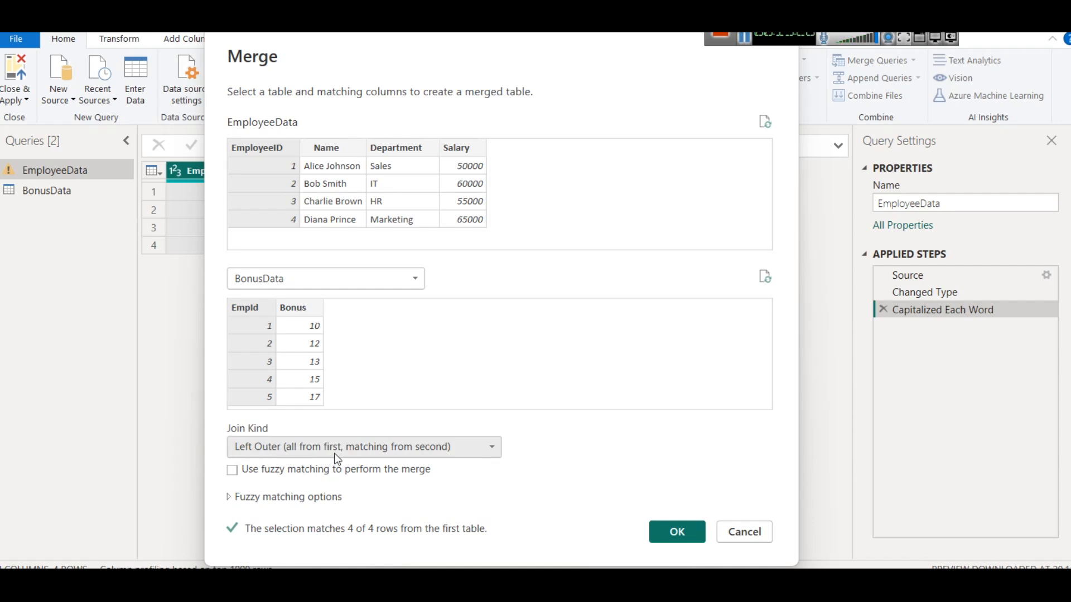
- Run the merge with a Right Outer join, and delete the Merged Queries step from EmployeeData
left_click(406, 454)
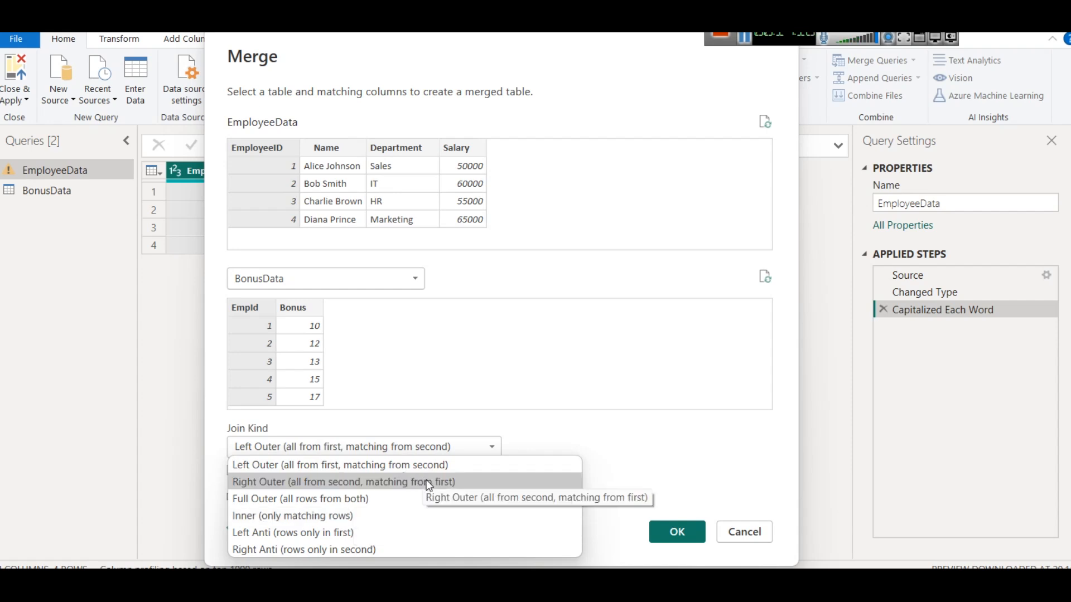
left_click(306, 483)
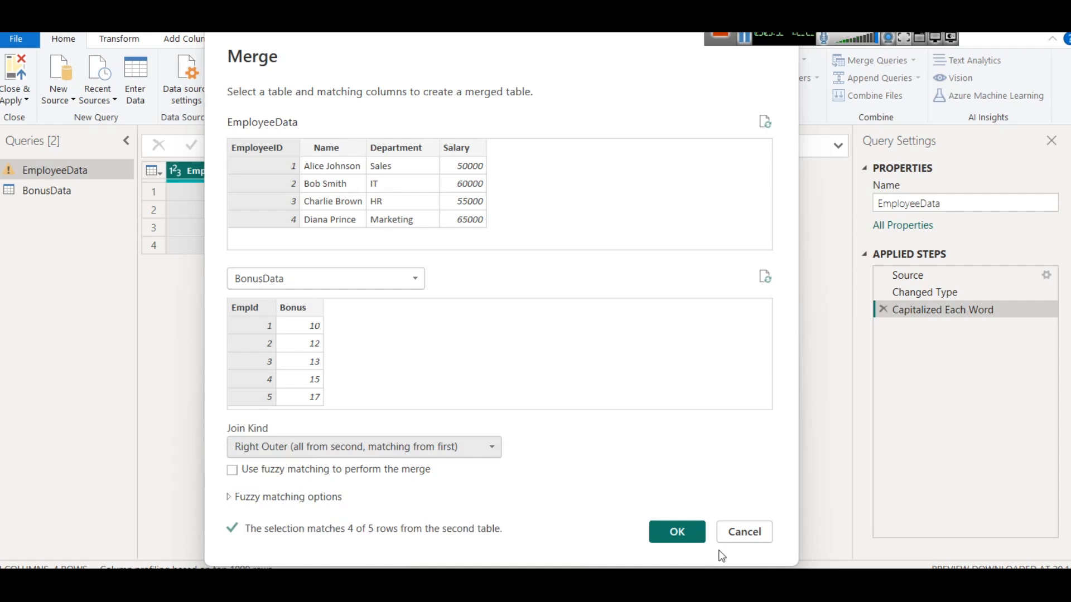
left_click(677, 538)
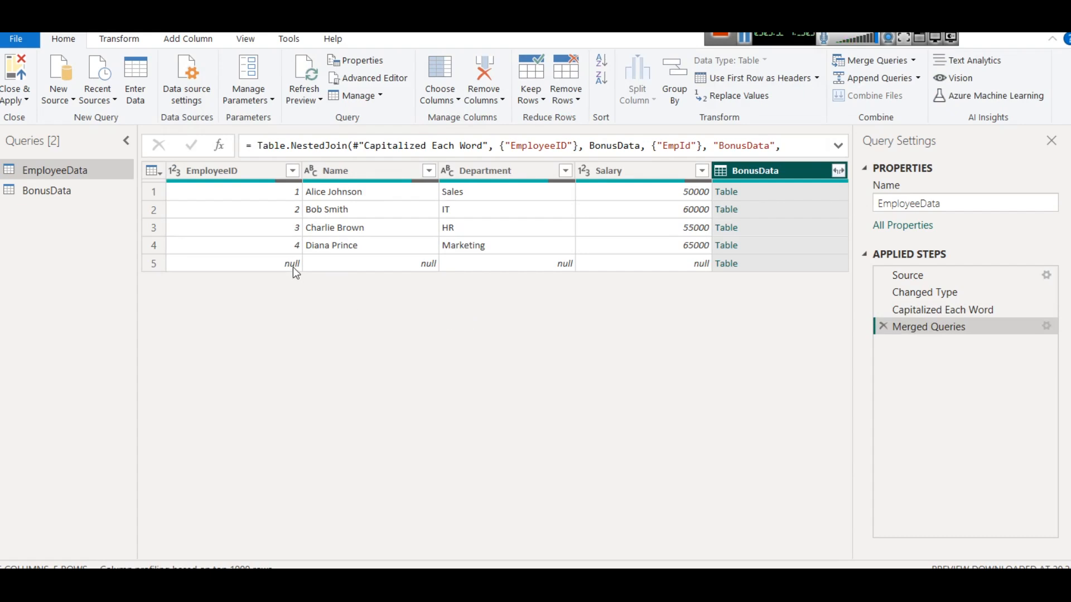
left_click(883, 326)
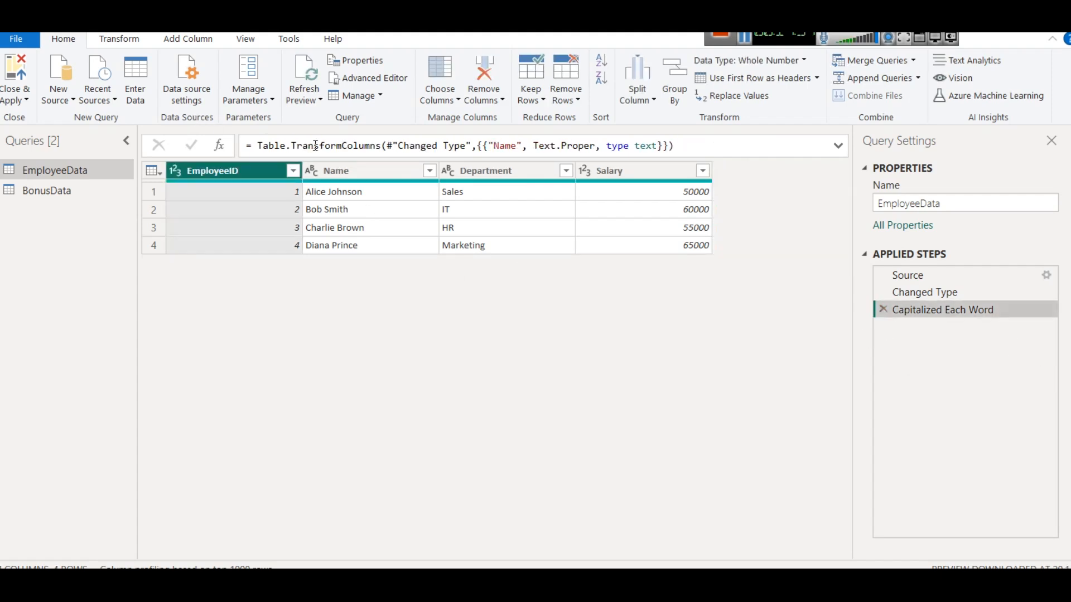
- Merge EmployeeData with BonusData on EmployeeID and EmpId using a Right Anti join, and delete that merge step
left_click(873, 61)
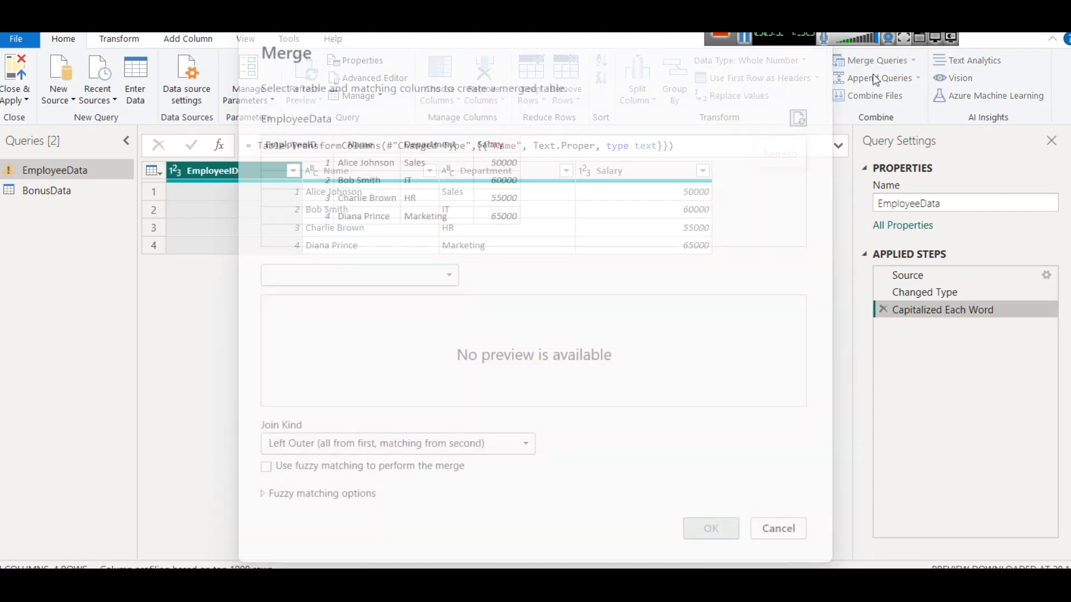
left_click(312, 146)
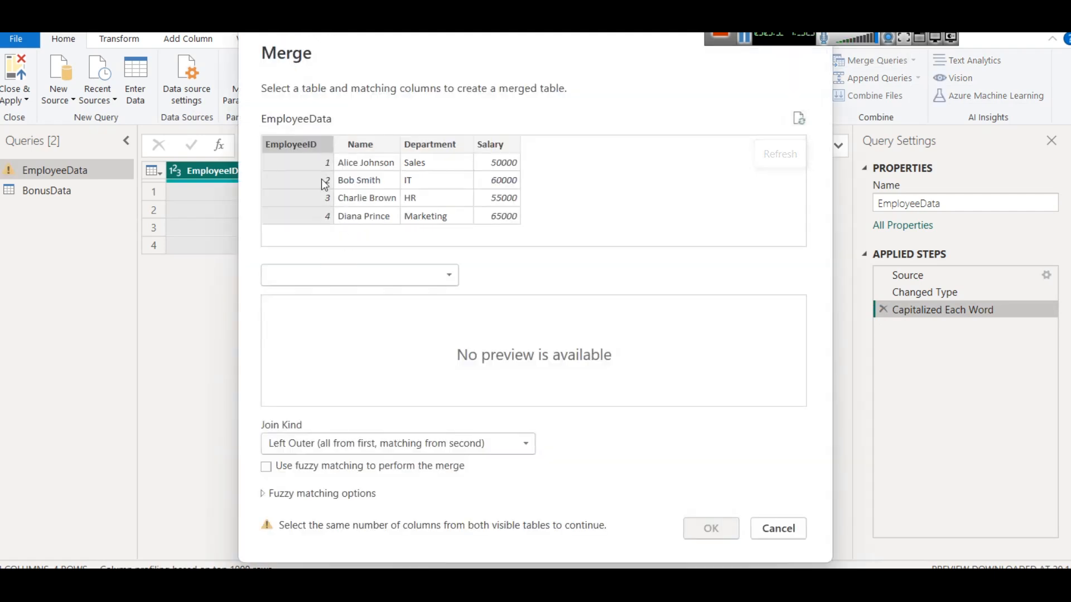
left_click(333, 275)
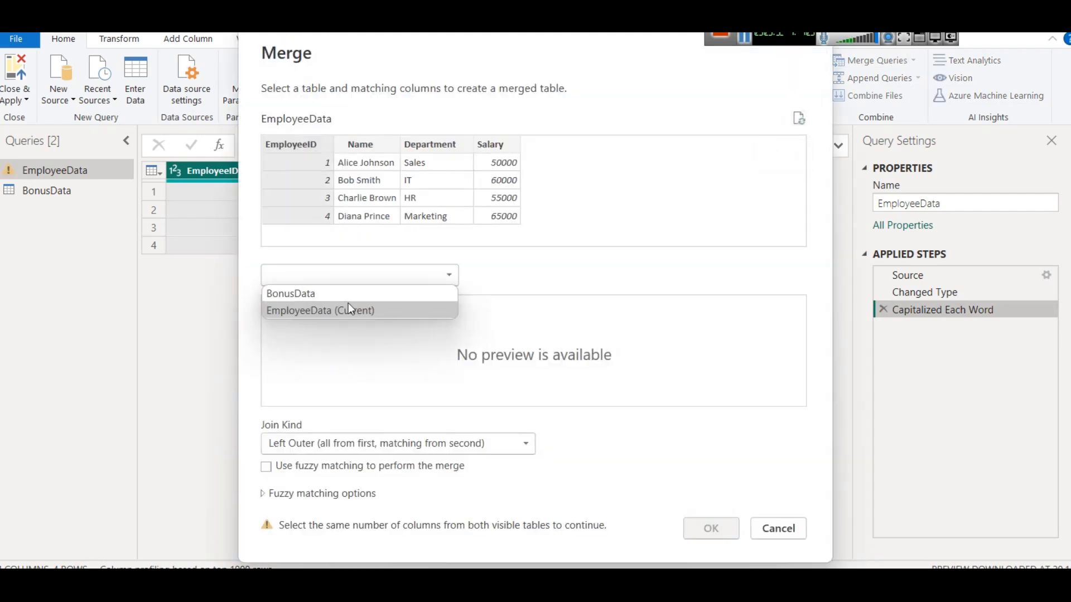
left_click(347, 296)
left_click(289, 306)
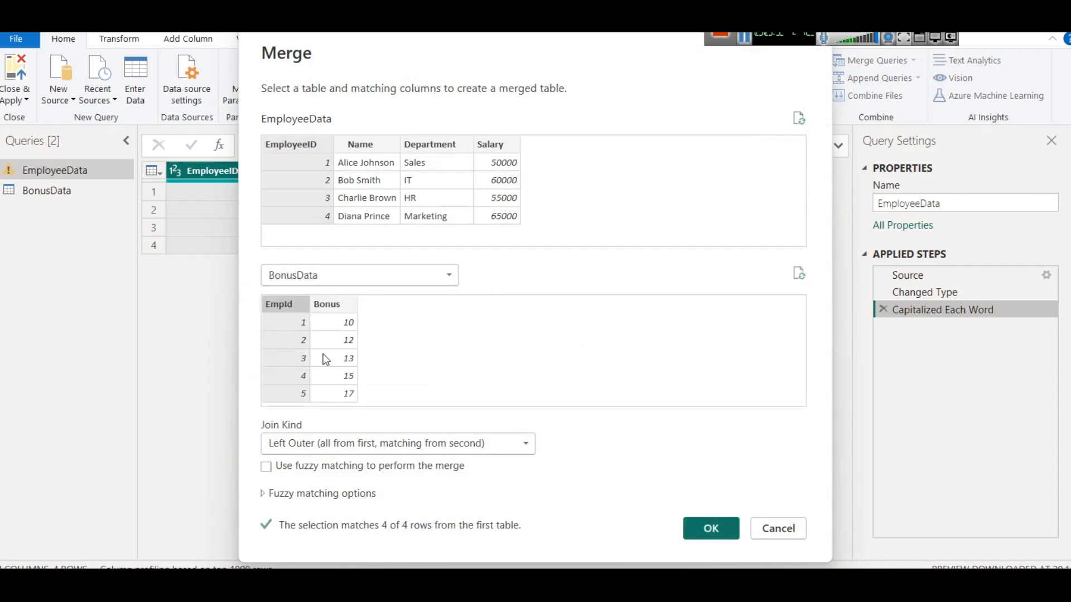
left_click(352, 445)
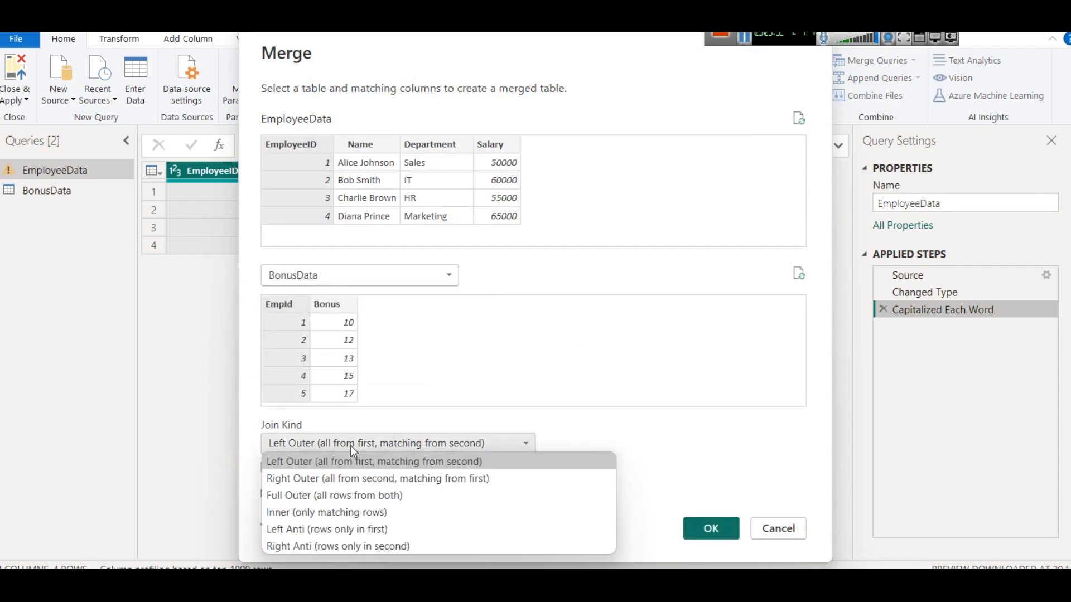
left_click(345, 544)
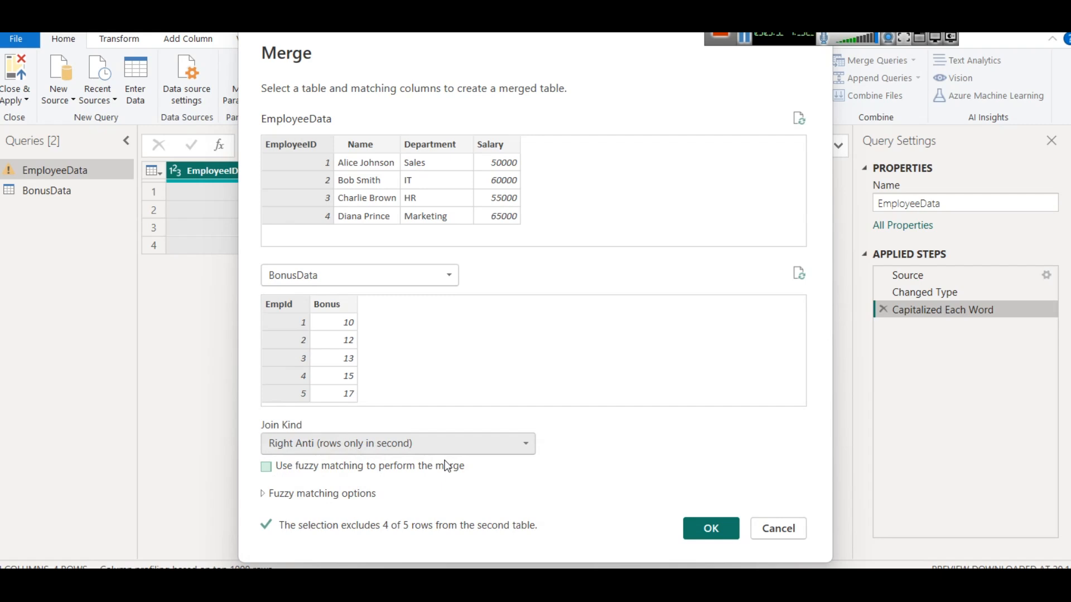
left_click(711, 528)
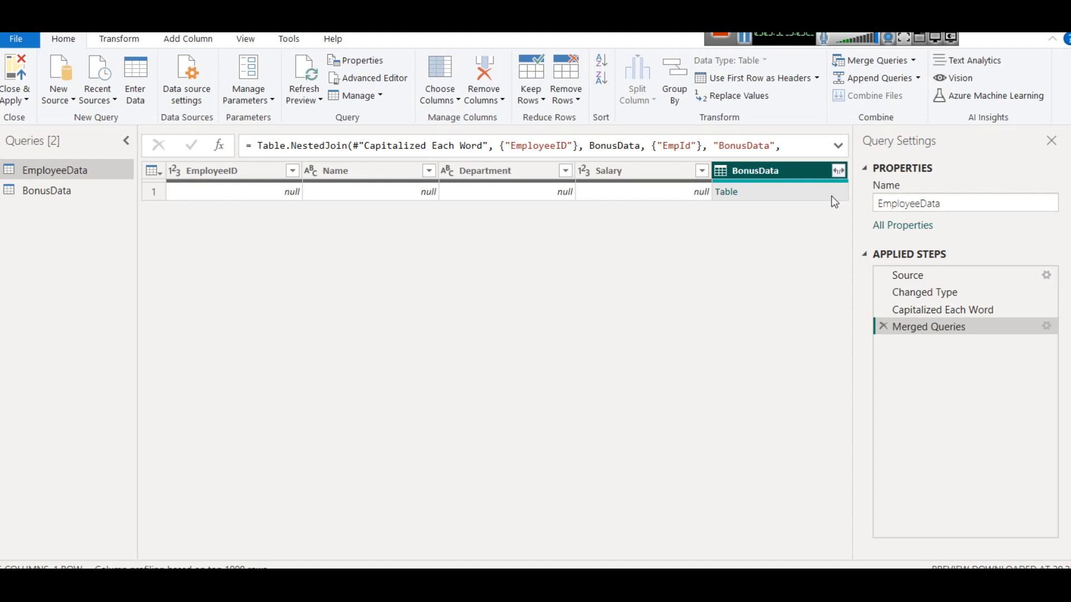
left_click(883, 327)
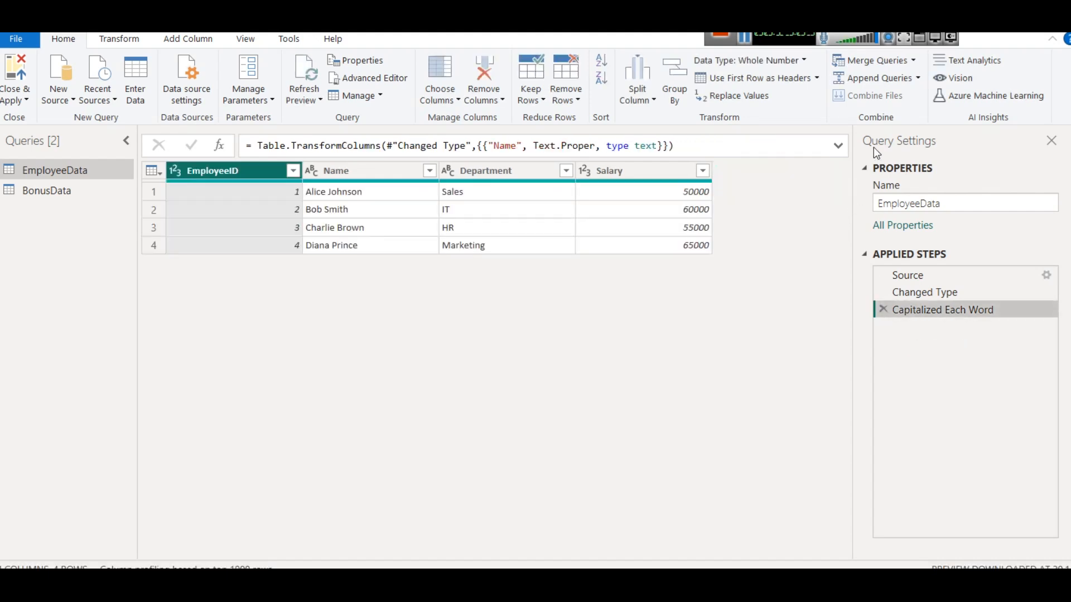
- Merge BonusData into EmployeeData with a Left Outer join, matching EmployeeID to EmpId
right_click(864, 59)
left_click(895, 62)
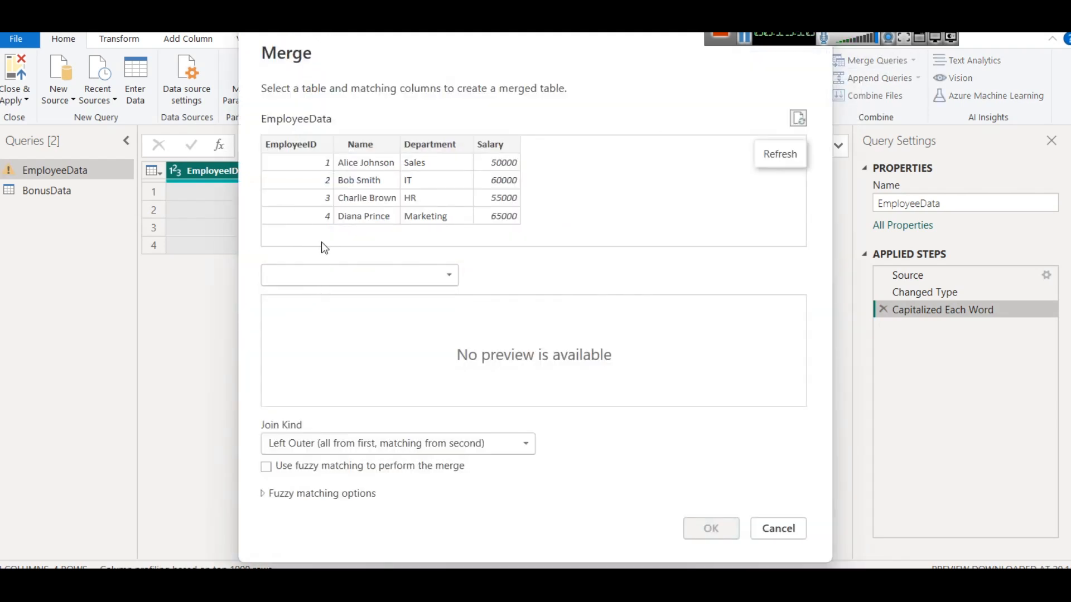
left_click(308, 276)
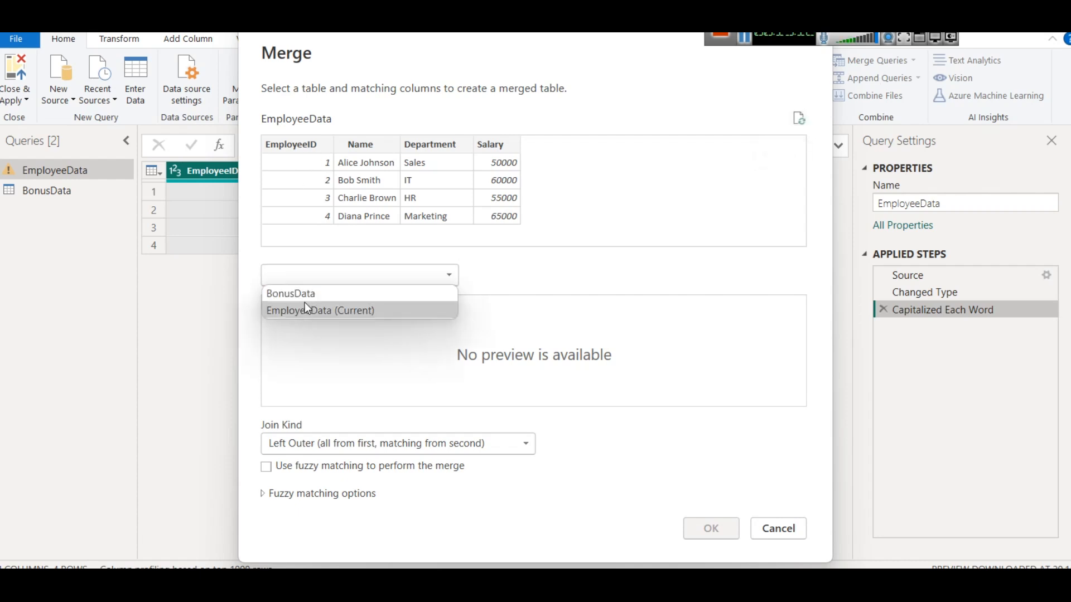
left_click(303, 294)
left_click(299, 144)
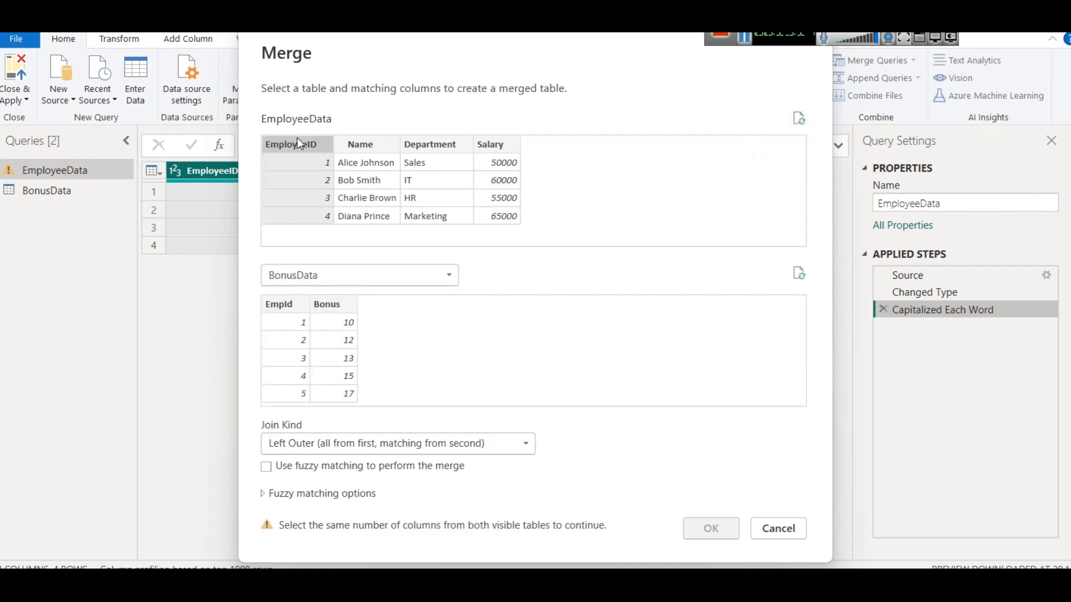
left_click(286, 305)
left_click(306, 444)
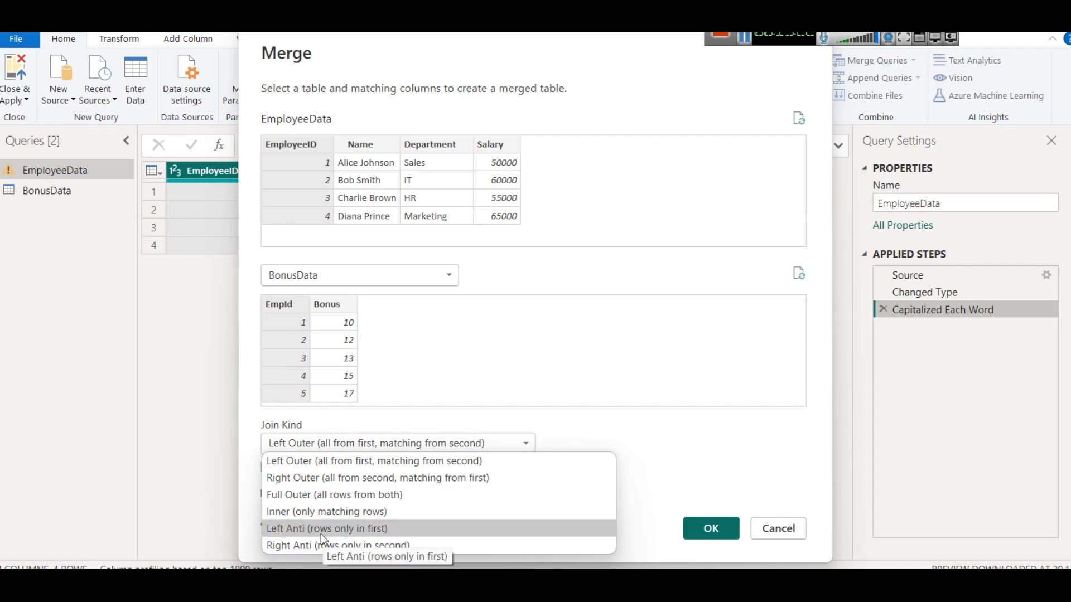
left_click(370, 460)
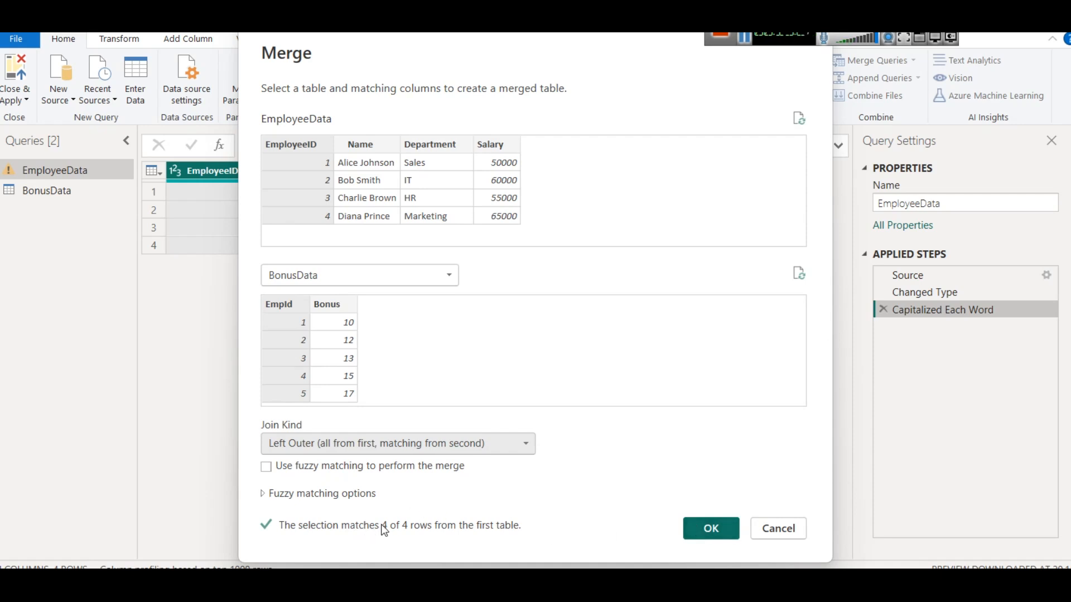
left_click(711, 529)
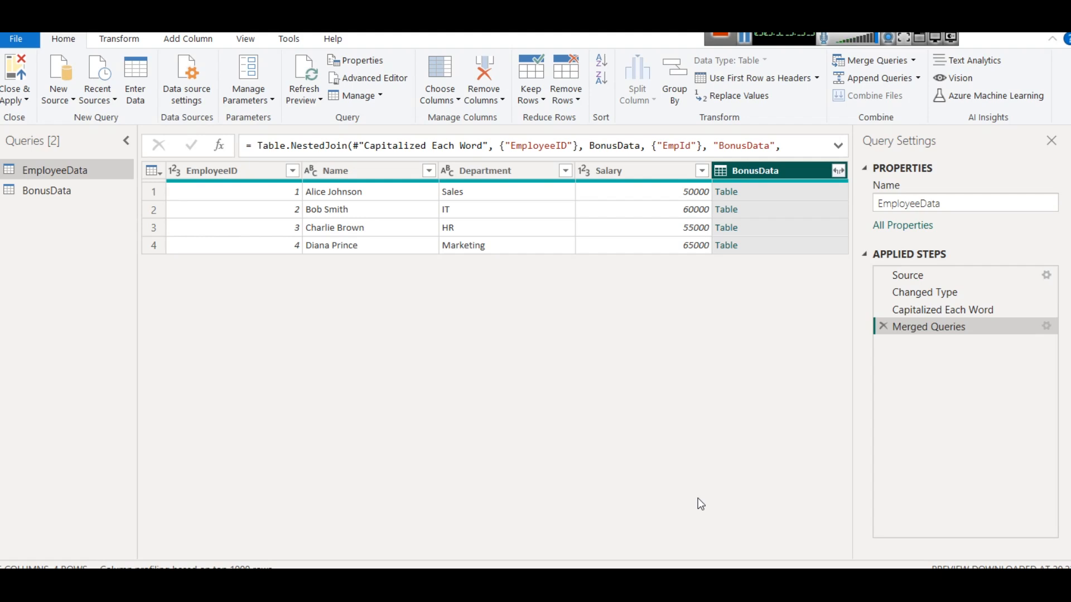
left_click(914, 61)
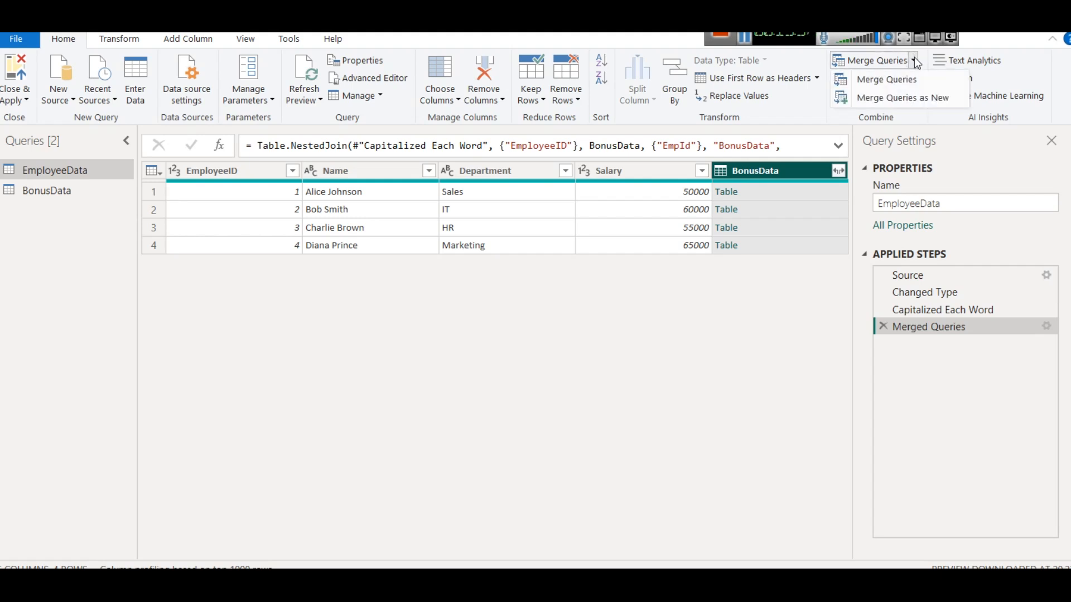
left_click(914, 60)
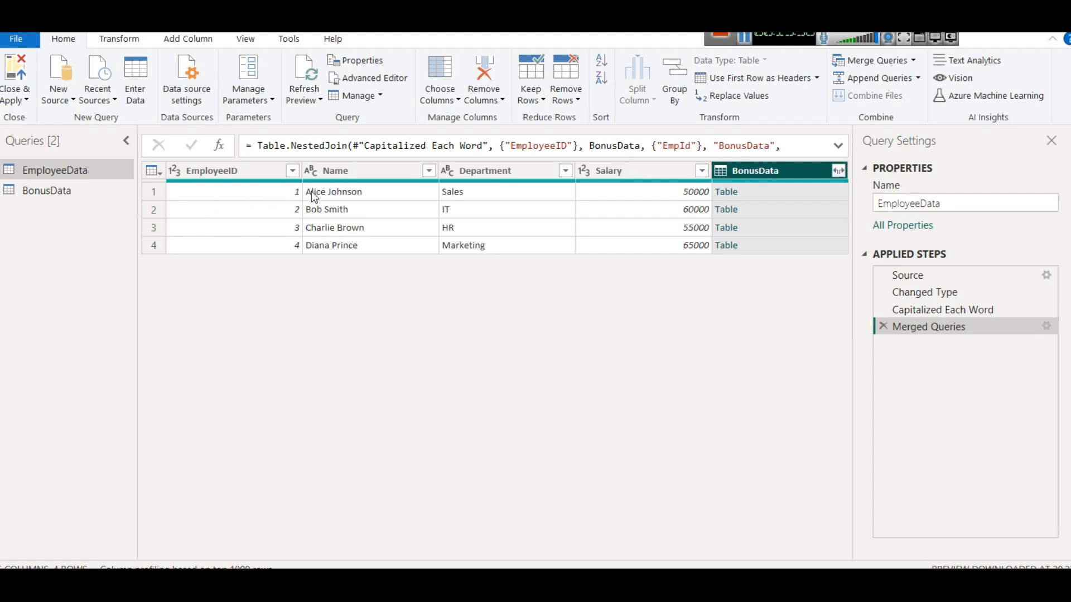
- Preview the first row's nested BonusData table, discard that drill-down, and expand BonusData into its EmpId and Bonus columns with the original name as prefix
left_click(725, 197)
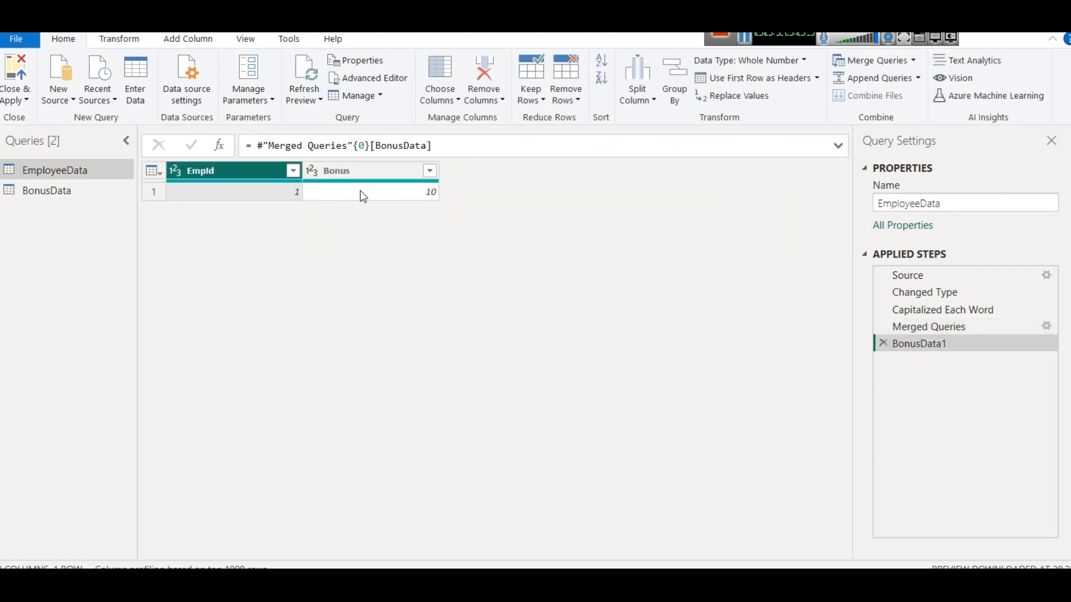
left_click(882, 343)
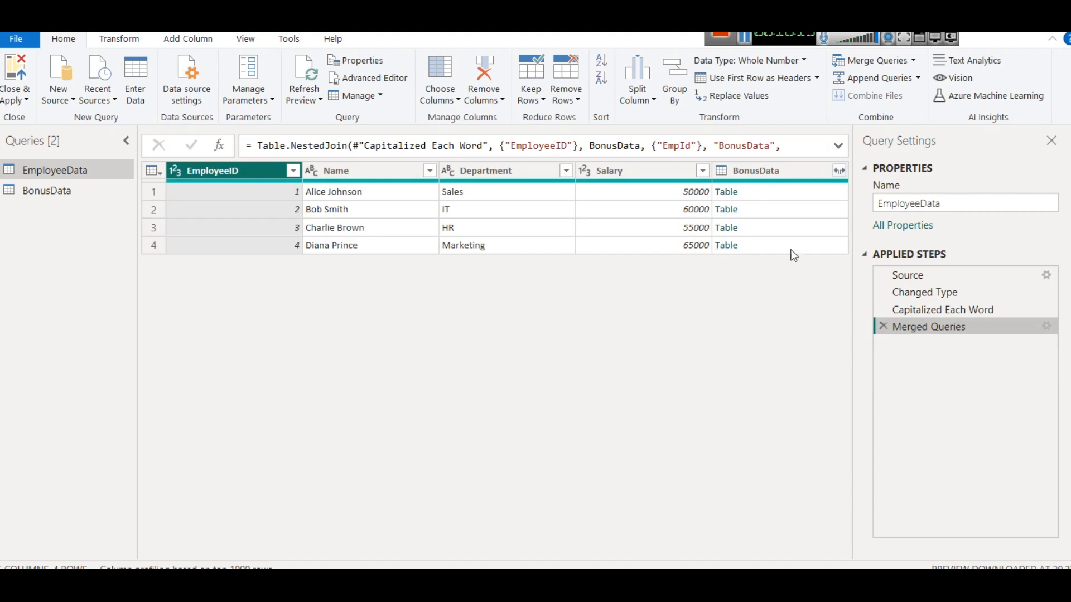
left_click(840, 172)
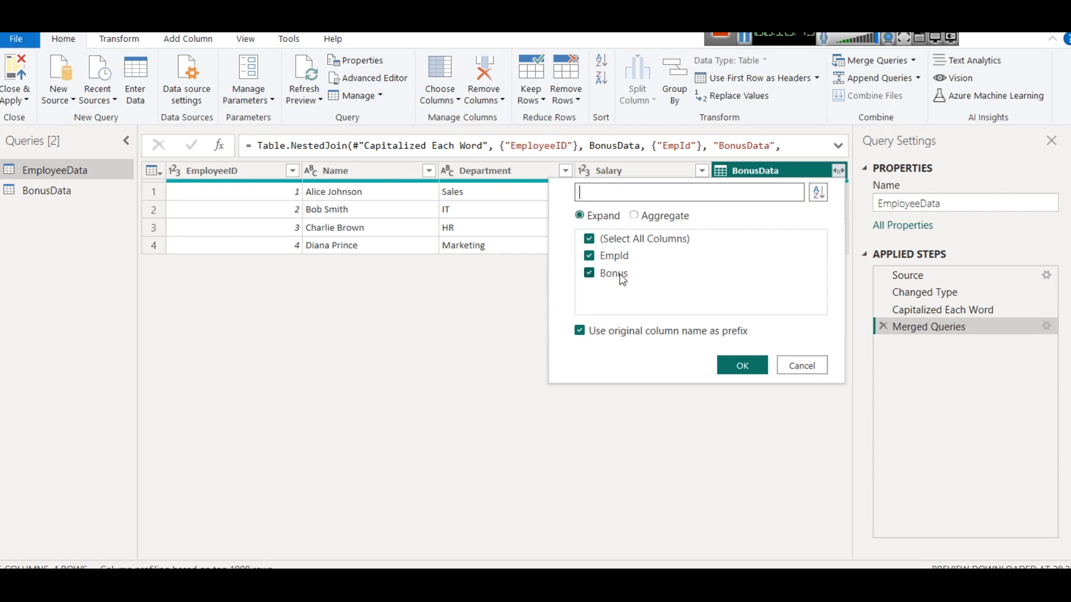
left_click(727, 367)
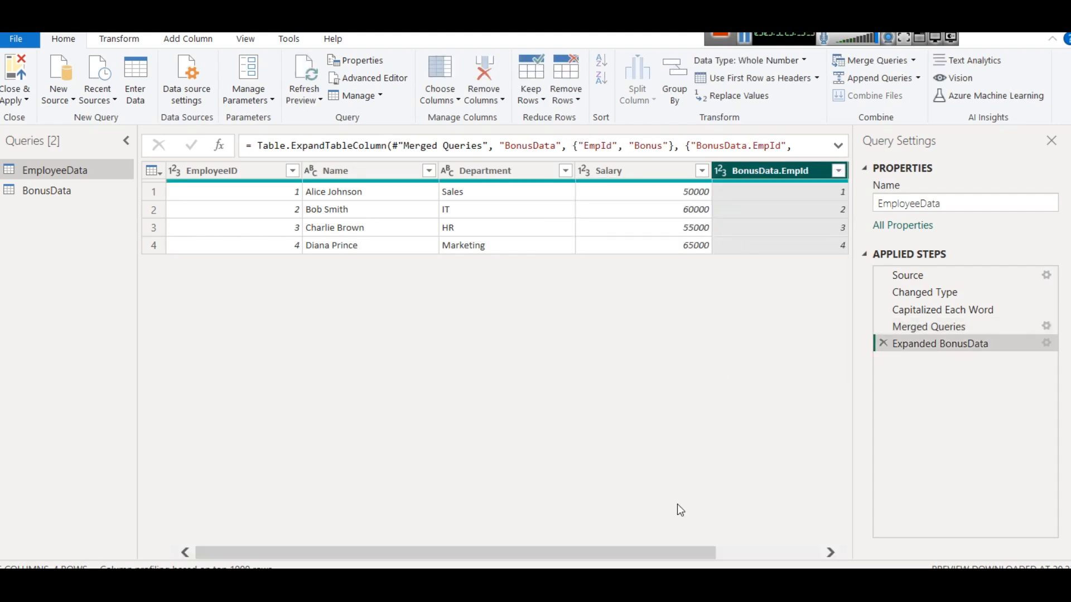
left_click_drag(651, 550, 824, 565)
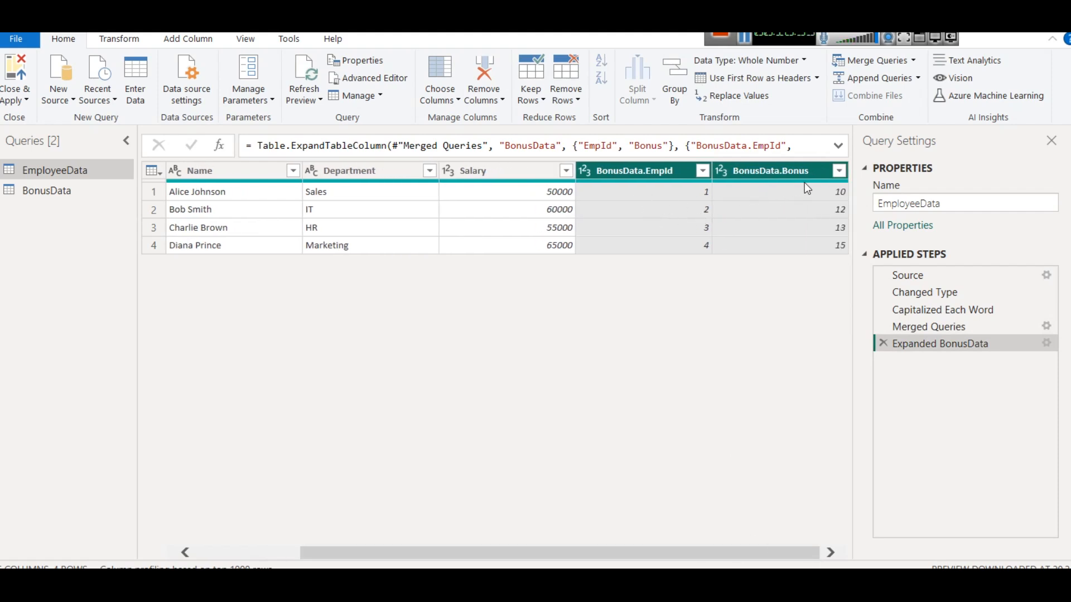
- Rename the expanded BonusData.EmpId column to EmpID
mouse_move(809, 188)
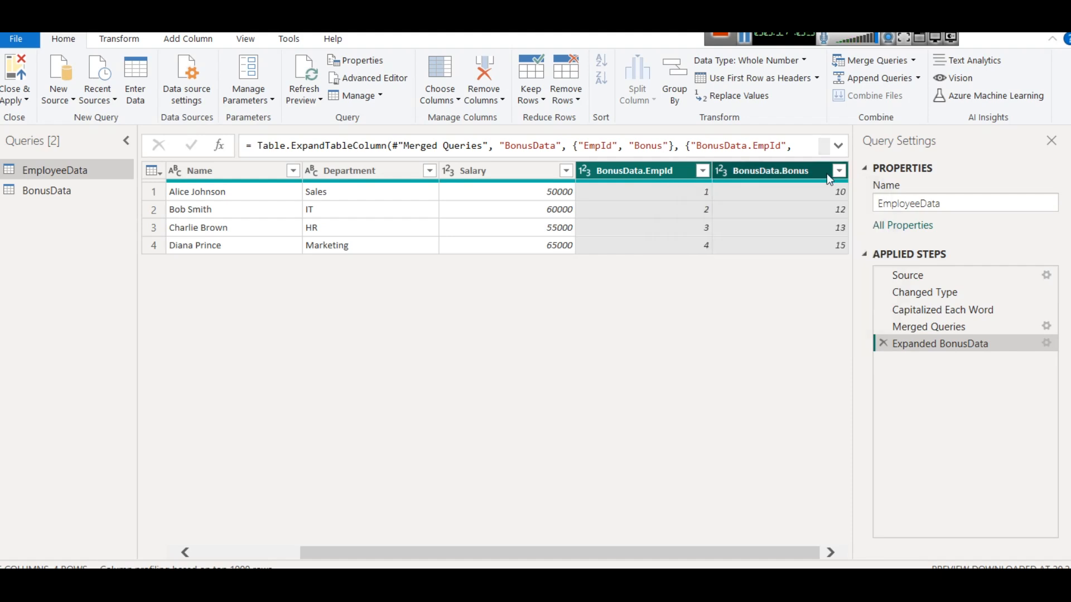
right_click(647, 177)
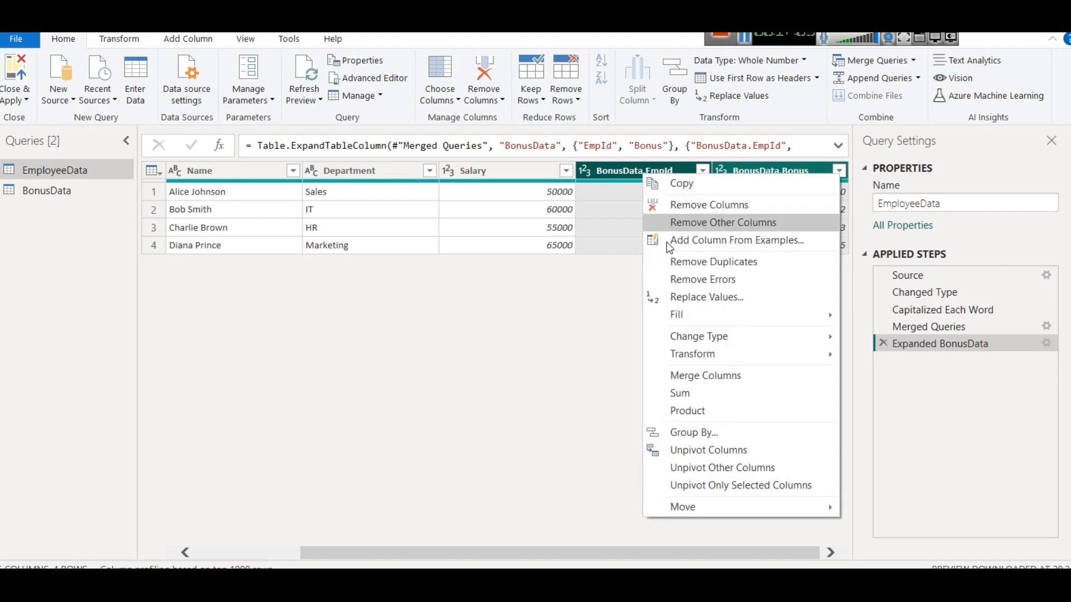
mouse_move(692, 324)
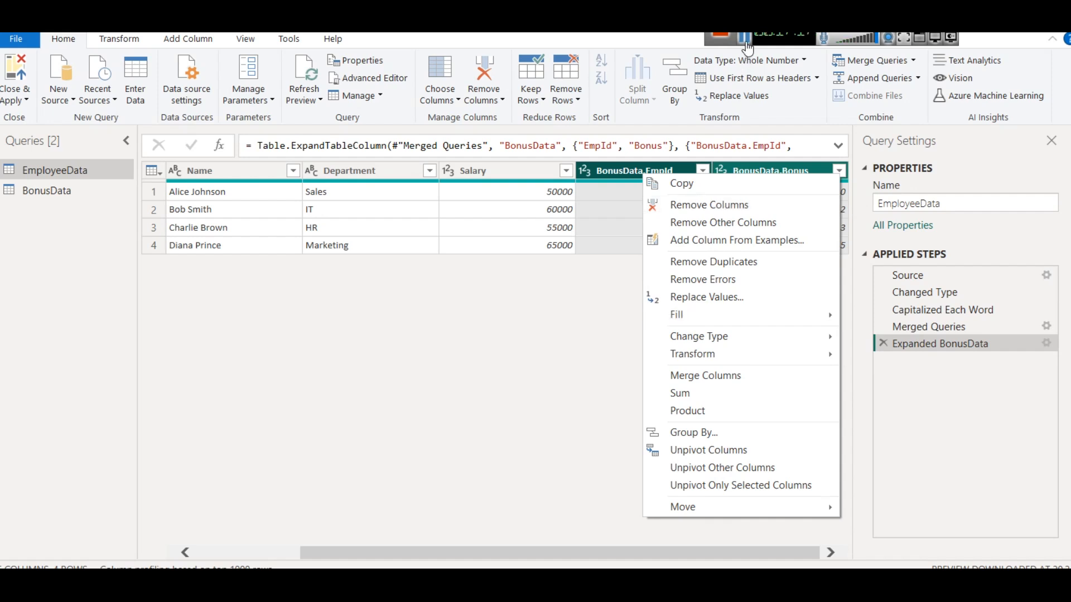
left_click(627, 167)
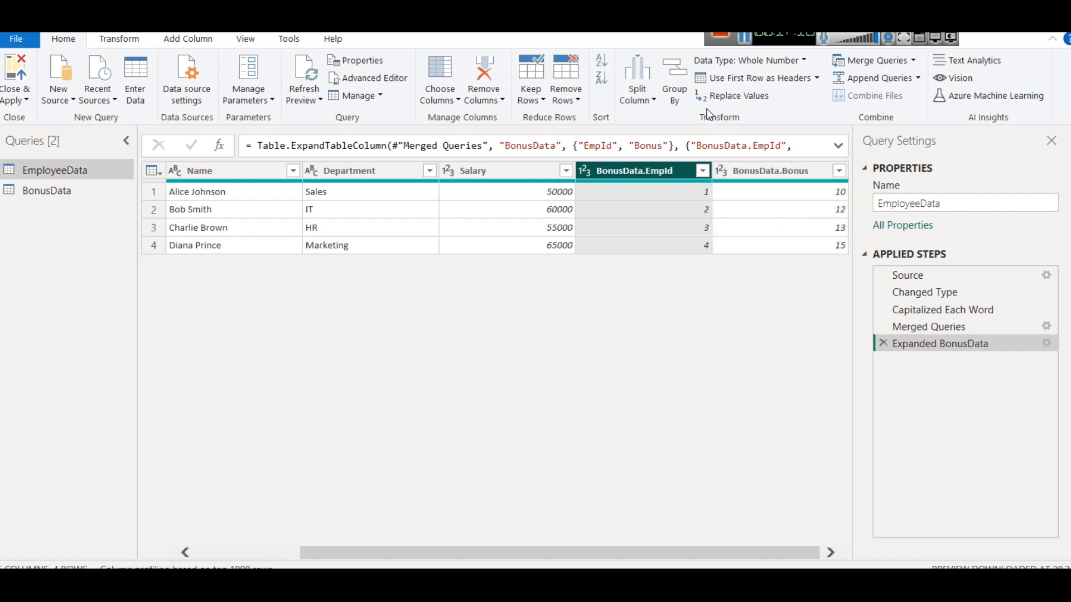
double_click(633, 172)
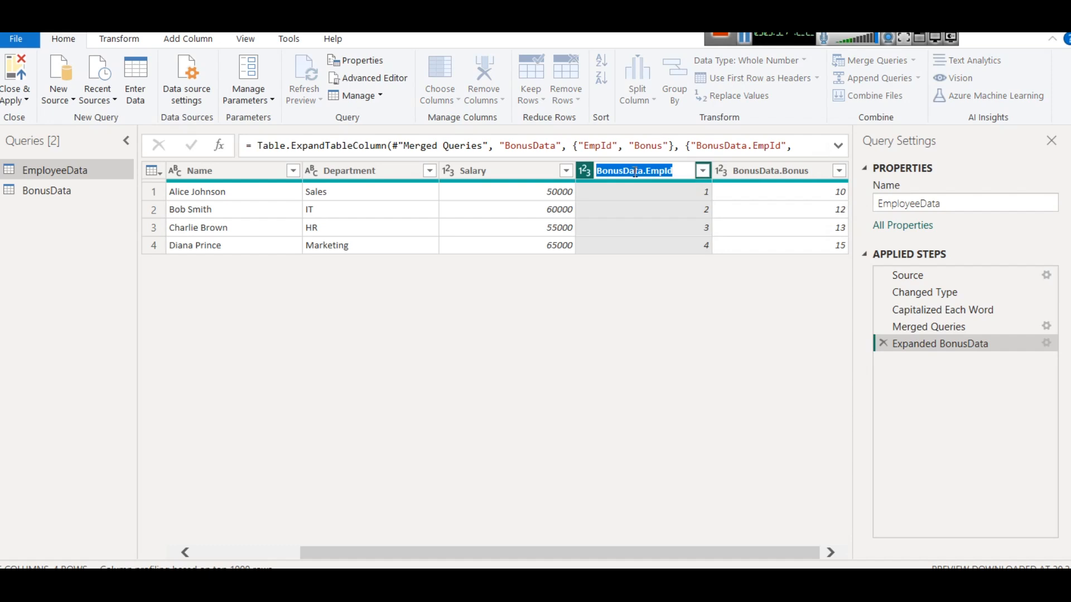
type("EmpID")
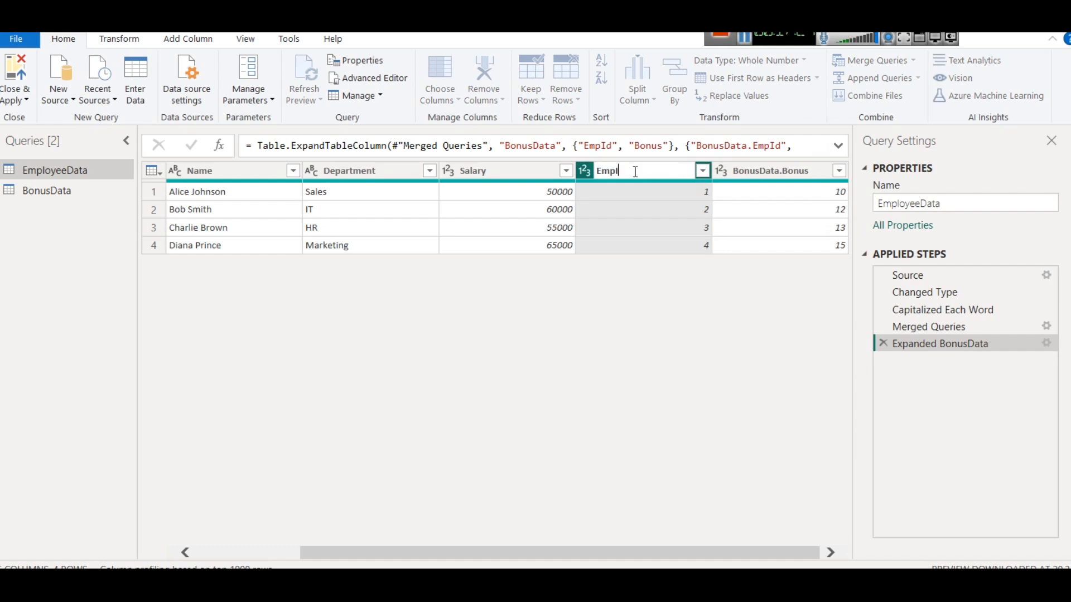
left_click(697, 309)
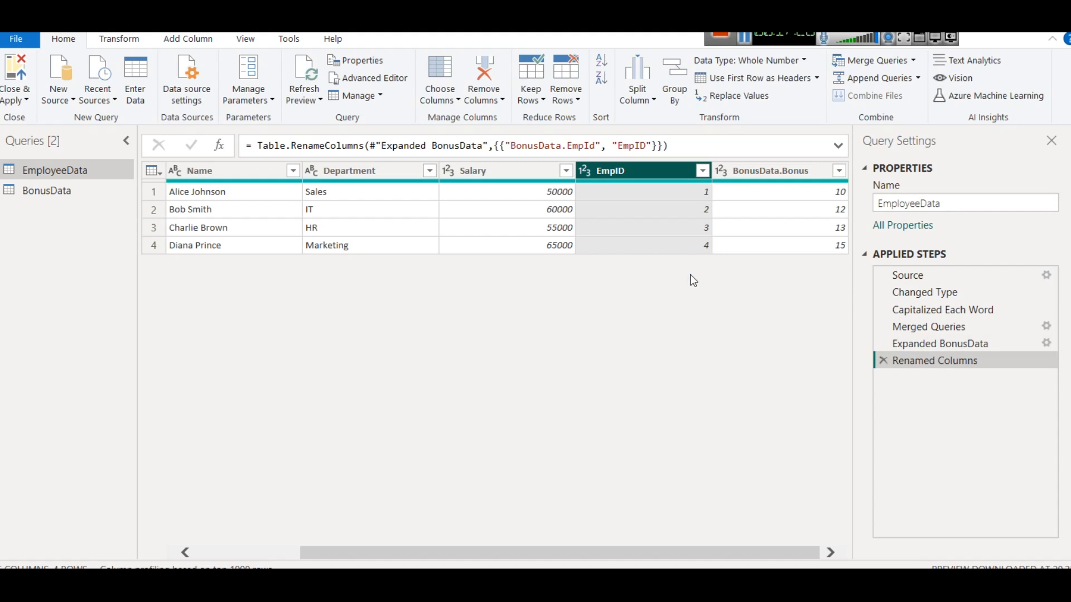
- Remove the redundant EmpID column from the EmployeeData query
left_click_drag(590, 547, 485, 550)
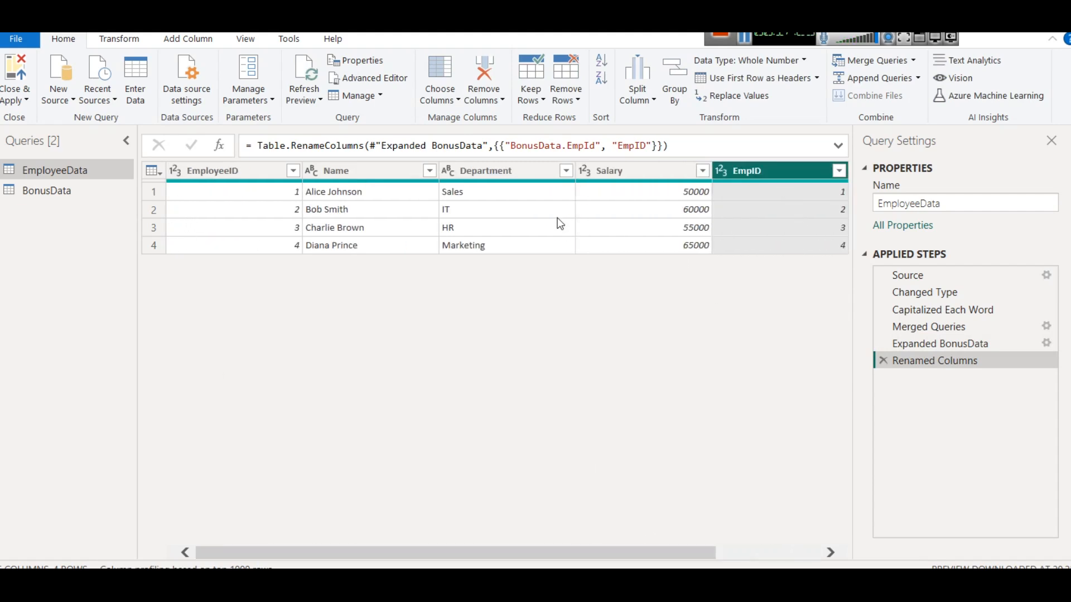
right_click(761, 171)
left_click(792, 201)
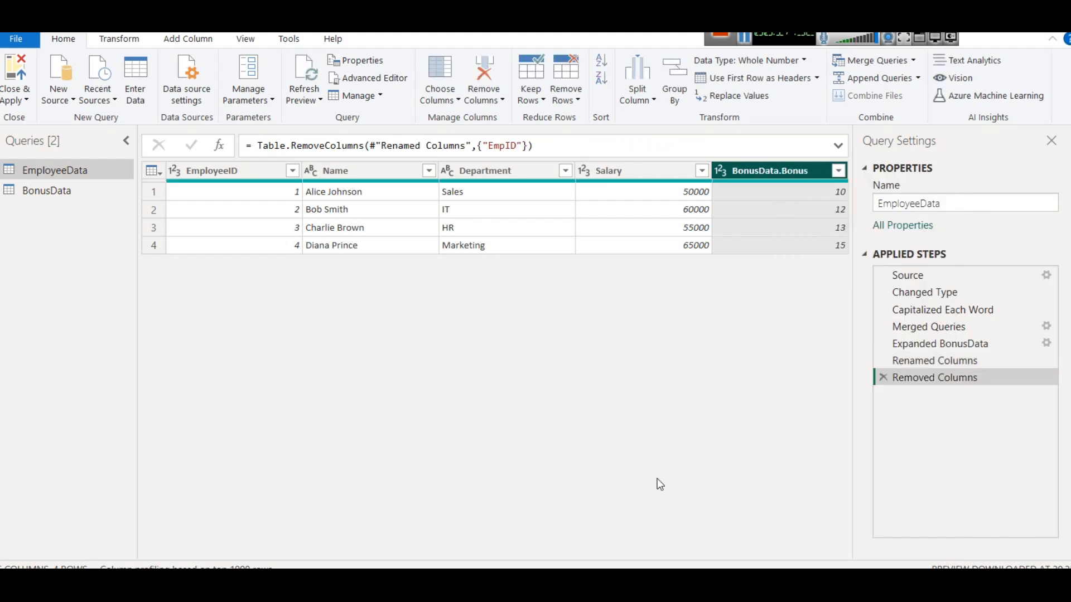
- Rename the BonusData.Bonus column to Bonus
right_click(752, 168)
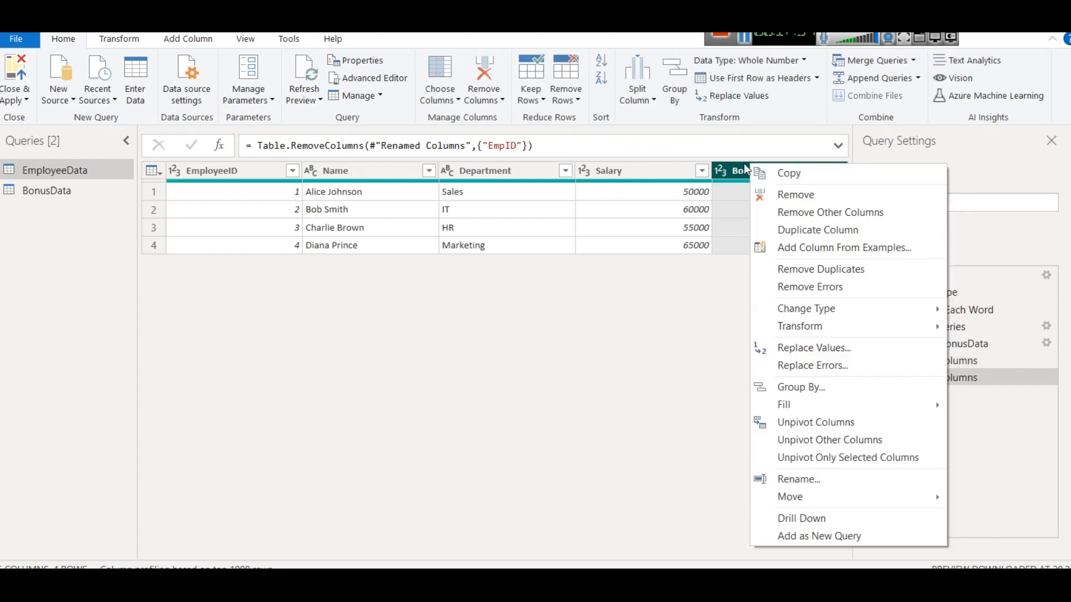
double_click(744, 165)
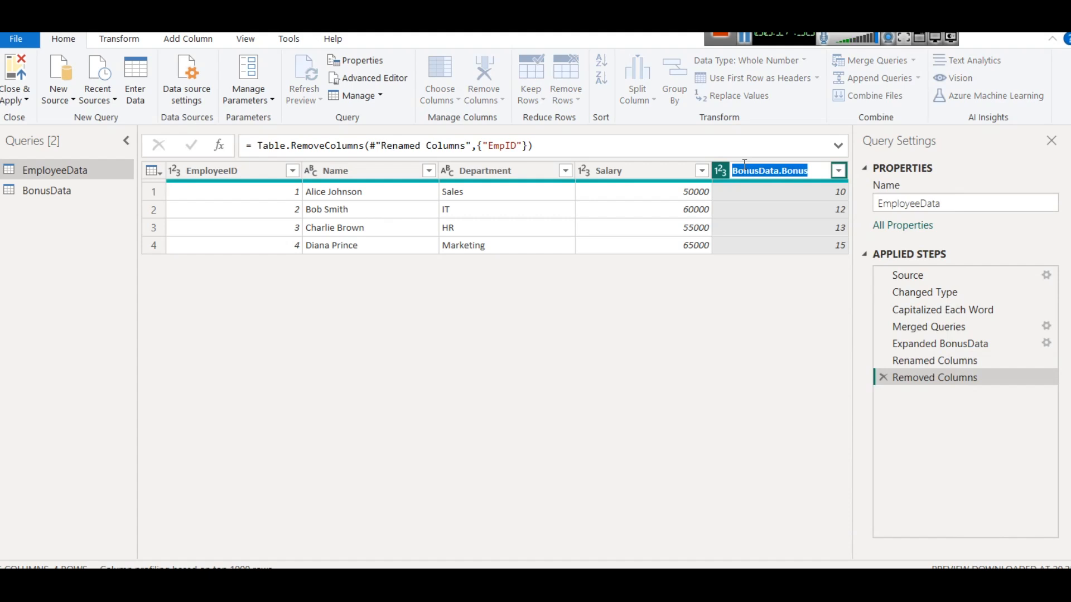
type("Bonus")
key("Return")
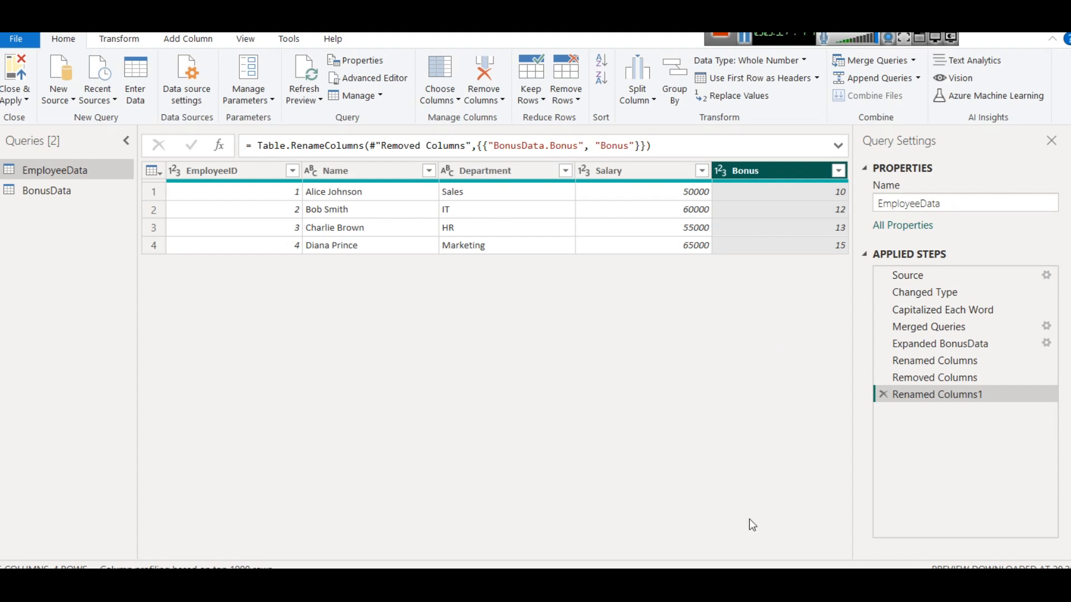
- Switch to the Excel bonus sheet and change the Bonus values in B2:B6 to 0.1, 0.12, 0.13, 0.15 and 0.17
mouse_move(770, 580)
left_click(819, 533)
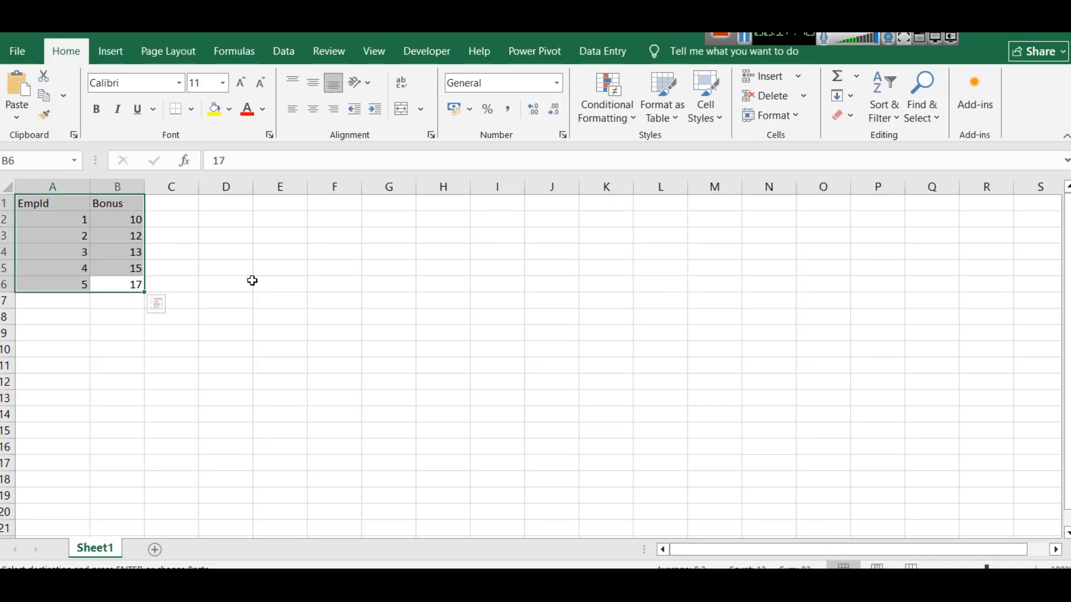
left_click(115, 222)
double_click(116, 222)
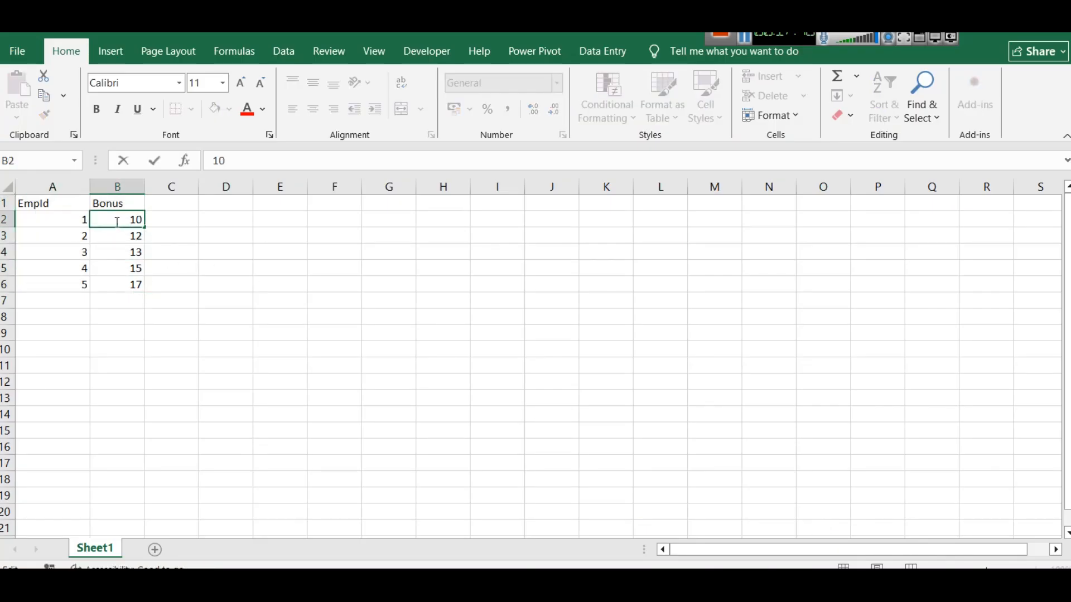
type(".")
left_click(129, 235)
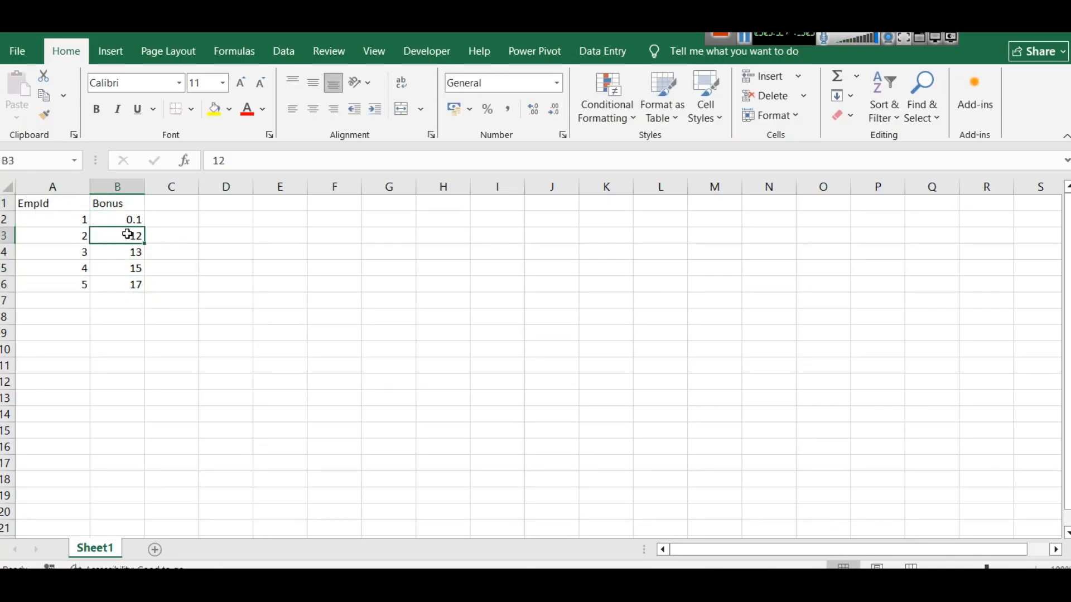
double_click(130, 235)
type(".")
left_click(265, 296)
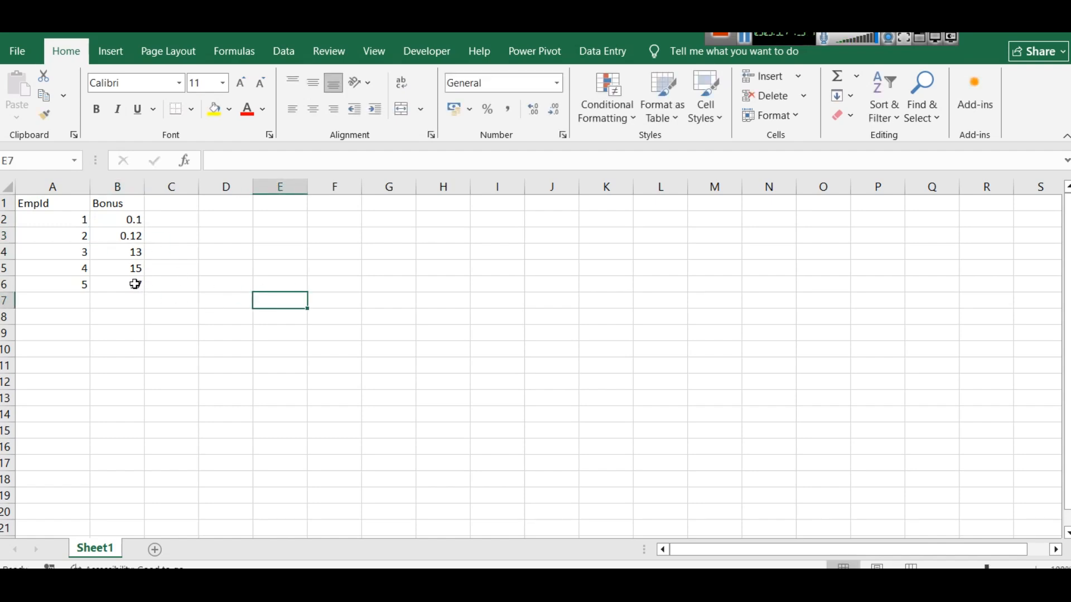
double_click(121, 254)
type(".")
double_click(123, 270)
type(".")
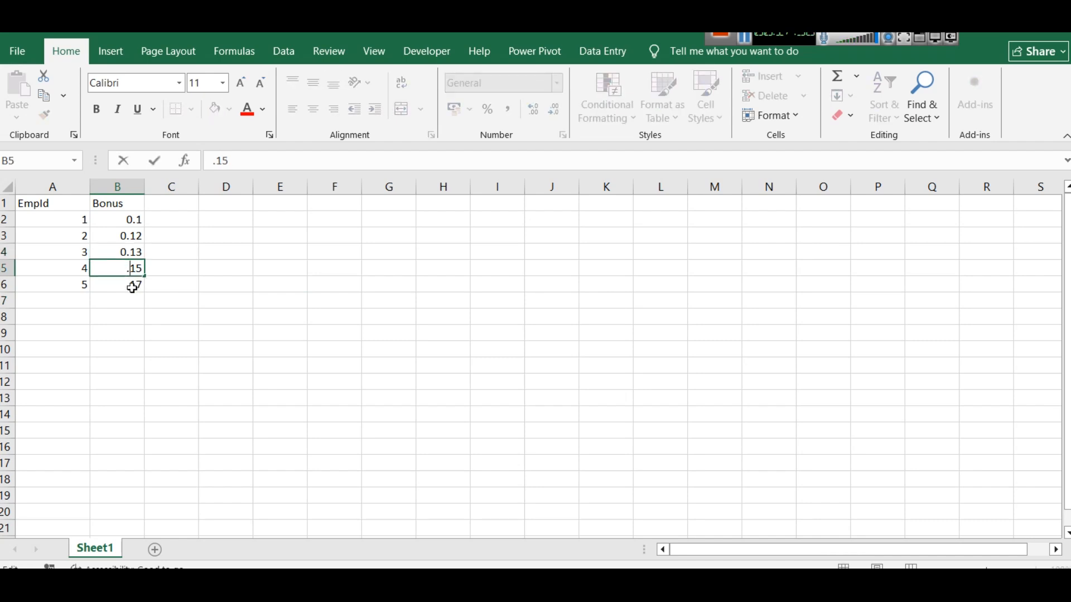
double_click(120, 284)
type(".17")
left_click(158, 329)
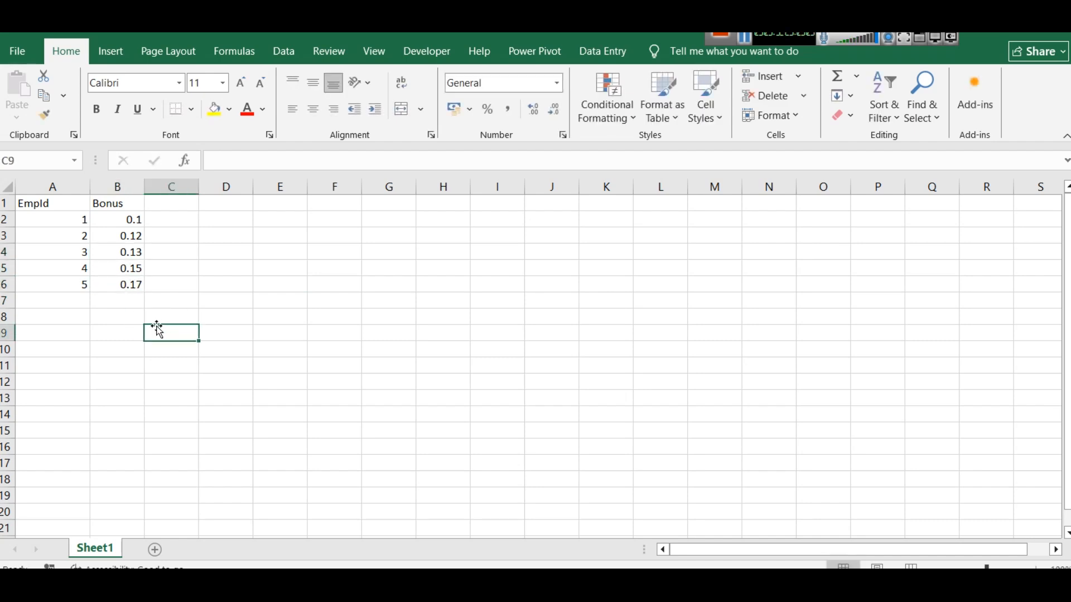
- Undo the decimal edits to the Bonus values in Excel and switch back to the Power Query Editor
key("ctrl+z")
key("ctrl+z")
key("ctrl+z")
key("ctrl+z")
key("ctrl+z")
left_click(219, 320)
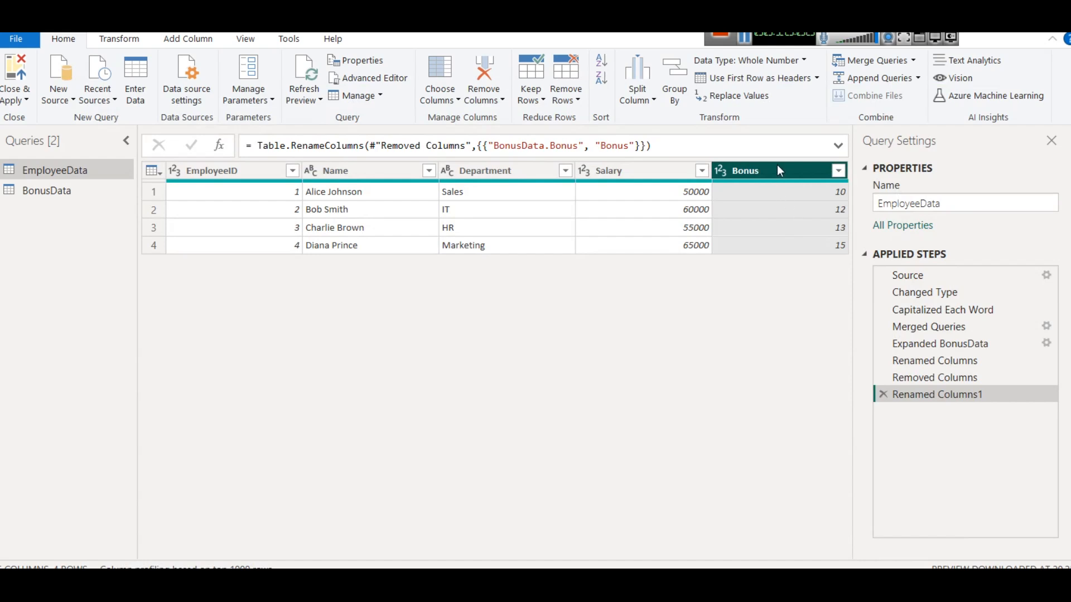
- Change the Bonus column's data type to Percentage, and delete that type-change step
right_click(765, 167)
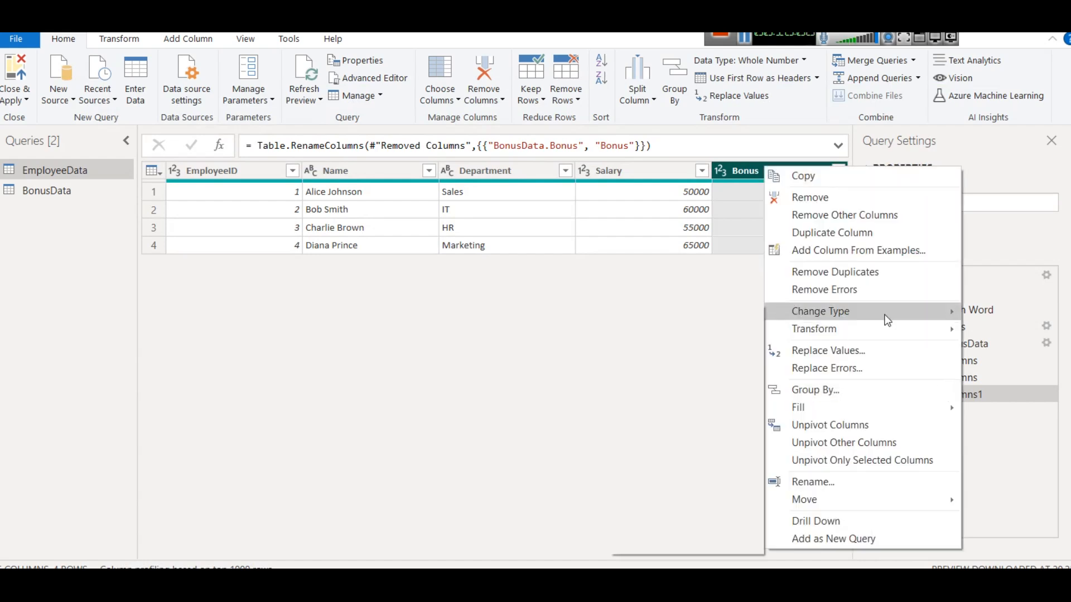
mouse_move(886, 319)
left_click(668, 367)
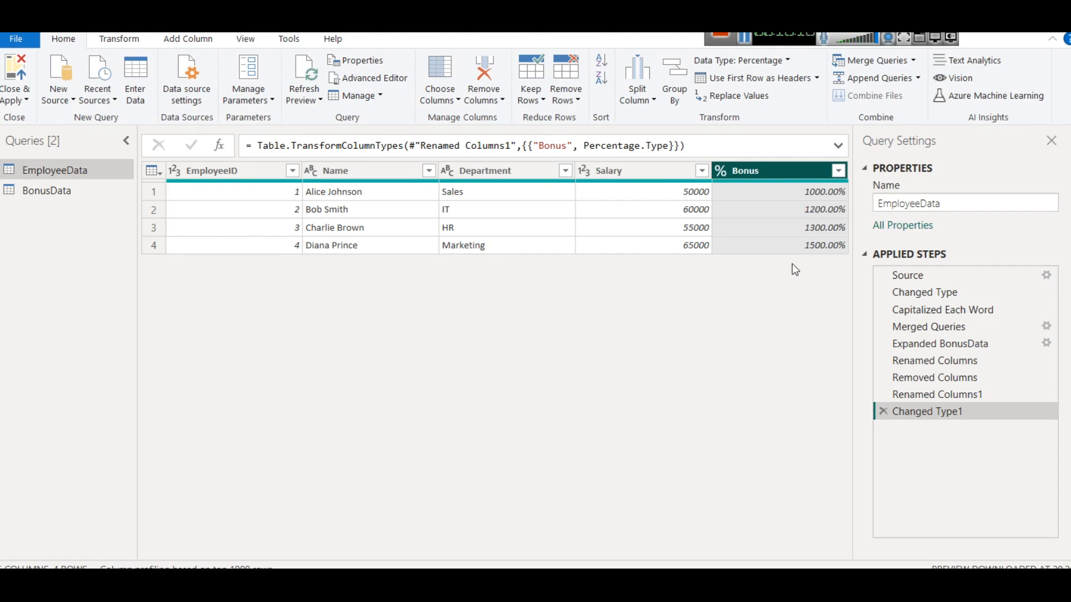
left_click(883, 411)
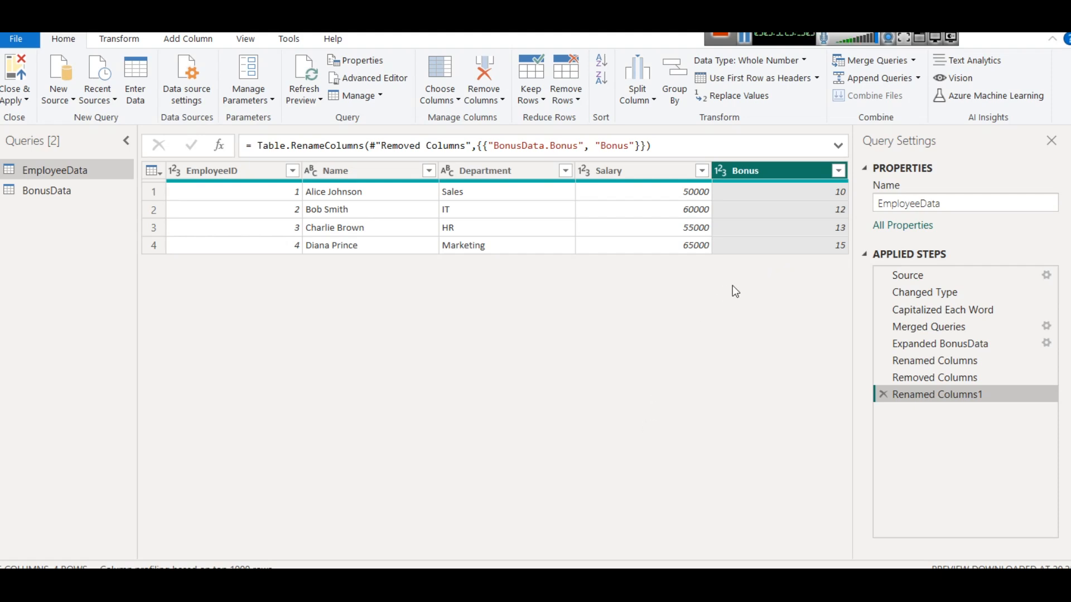
- Delete the applied steps of EmployeeData from Renamed Columns1 back through Merged Queries, keeping Capitalized Each Word as the last step
left_click(883, 394)
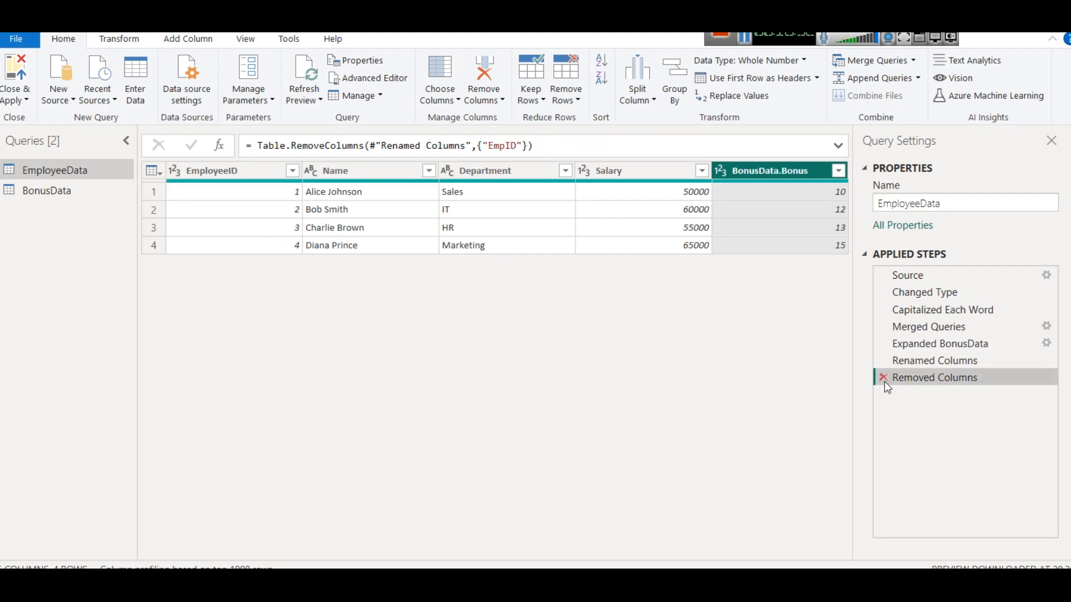
left_click(882, 378)
left_click(883, 361)
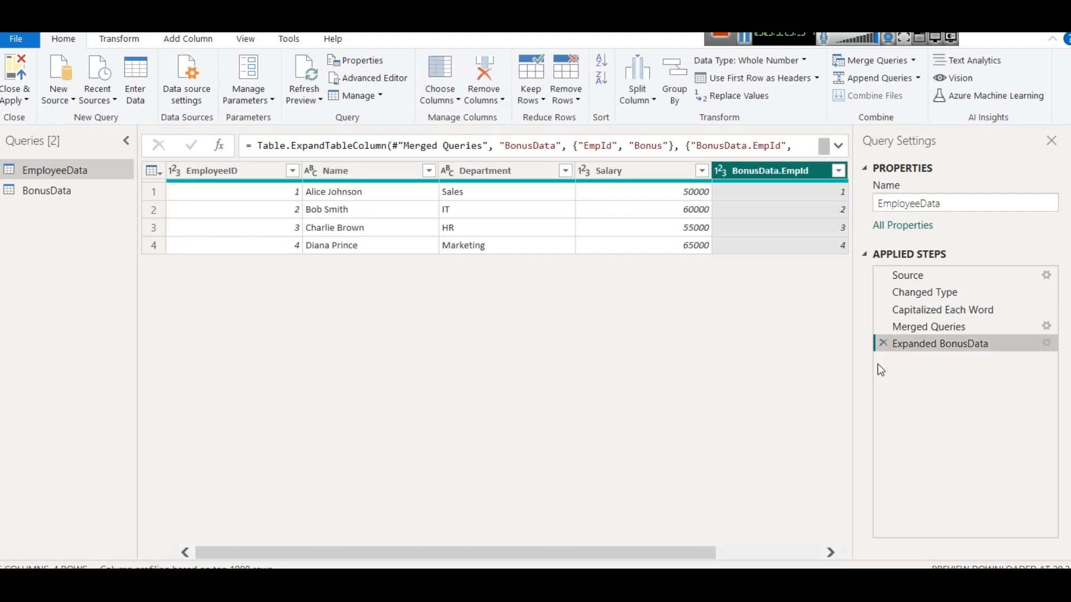
left_click(880, 347)
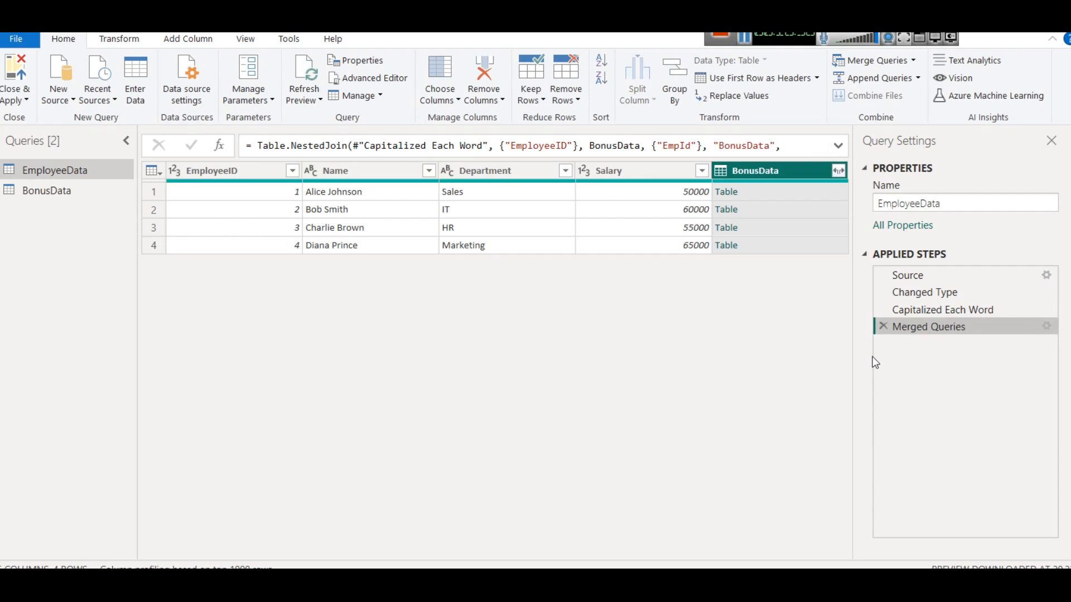
left_click(879, 330)
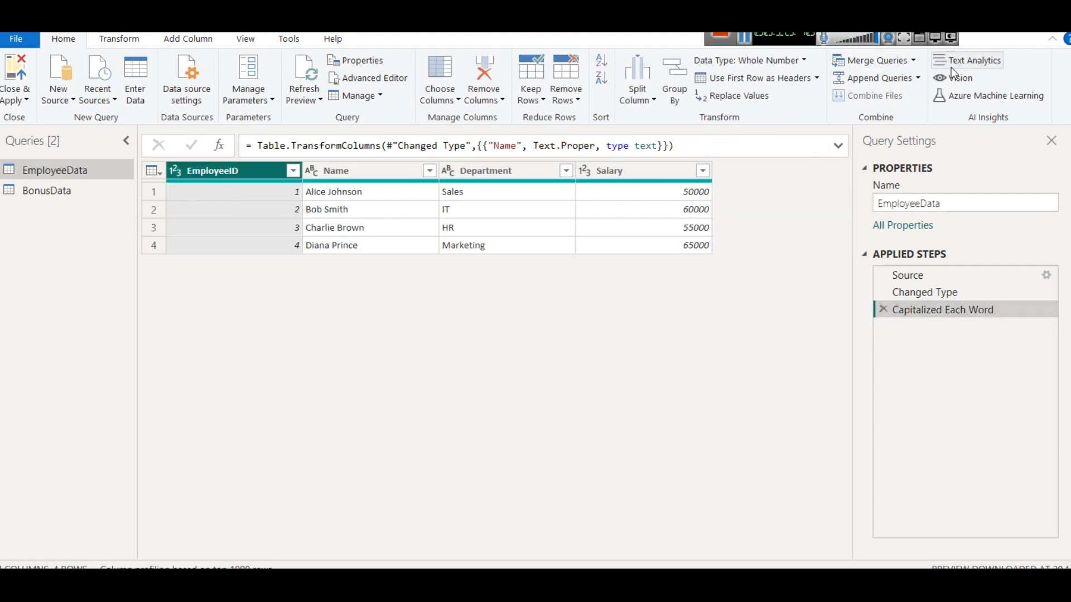
- Merge EmployeeData with itself as a new query, matching EmployeeID to EmployeeID with a Left Outer join
left_click(909, 61)
left_click(918, 100)
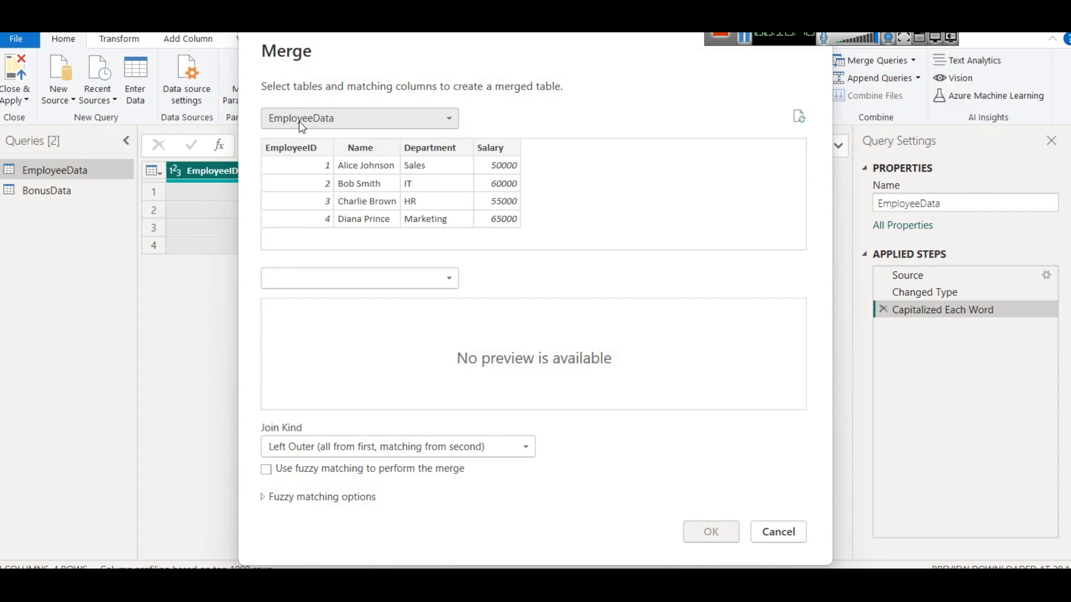
left_click(305, 164)
left_click(293, 277)
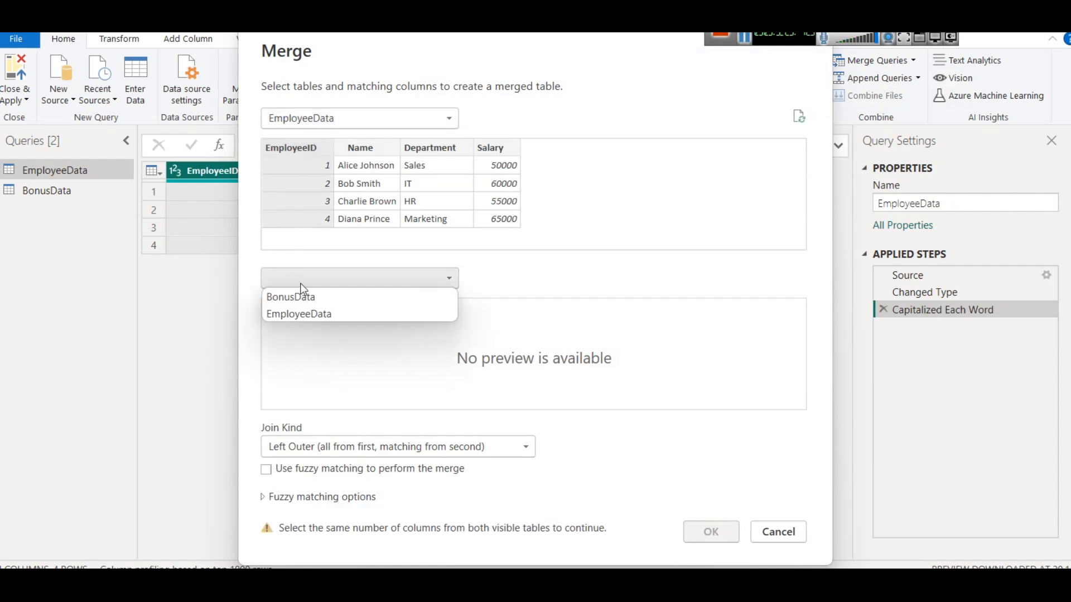
left_click(301, 316)
left_click(301, 308)
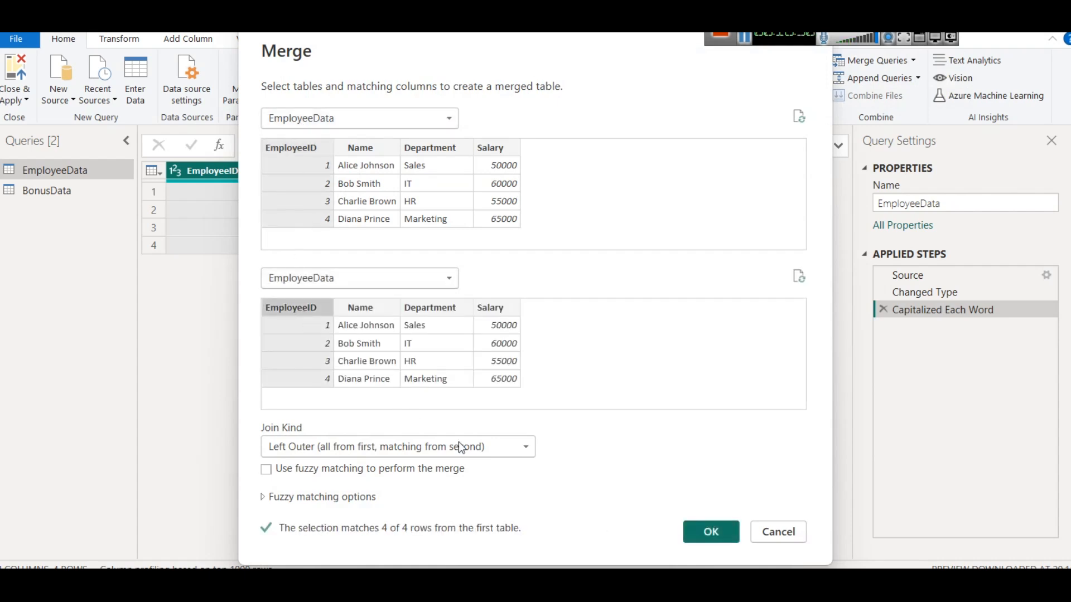
left_click(695, 534)
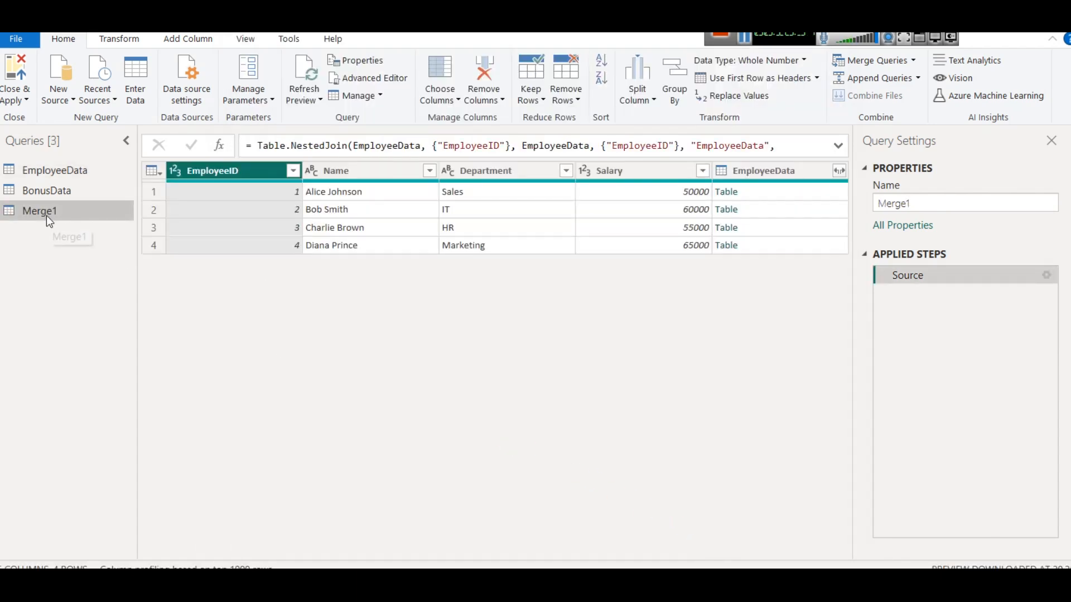
- Rename the Merge1 query as FullData
right_click(47, 215)
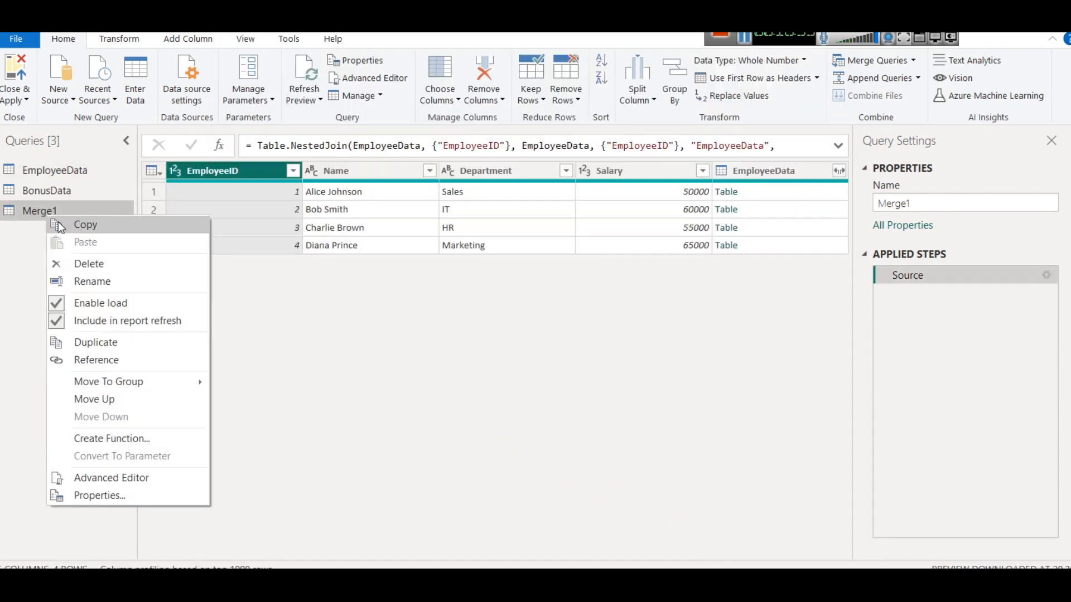
left_click(120, 281)
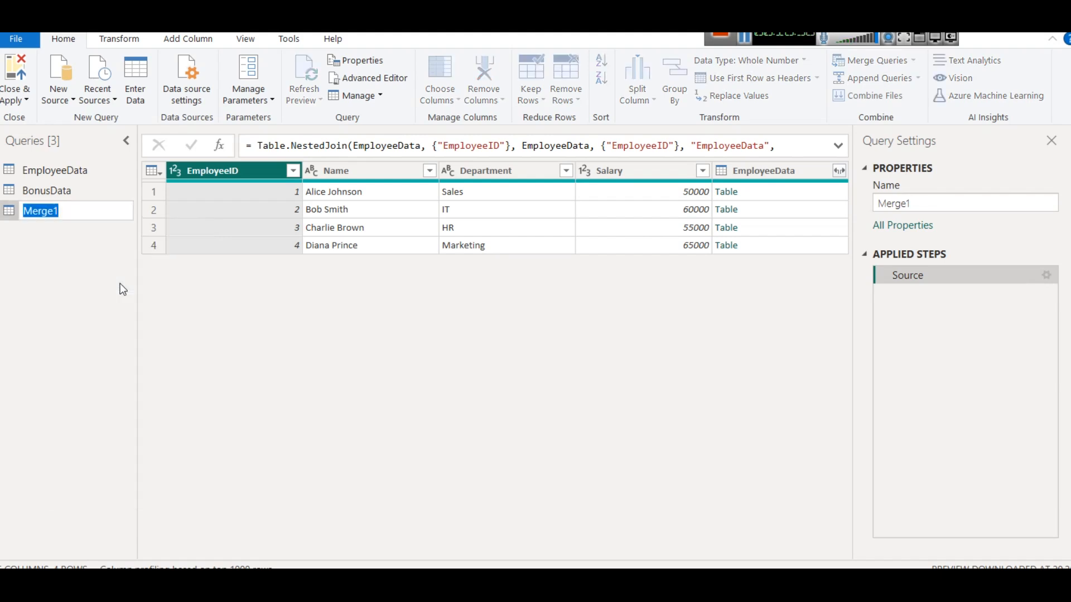
type("EMpl")
key("BackSpace")
key("BackSpace")
key("BackSpace")
key("BackSpace")
type("FullData")
key("Return")
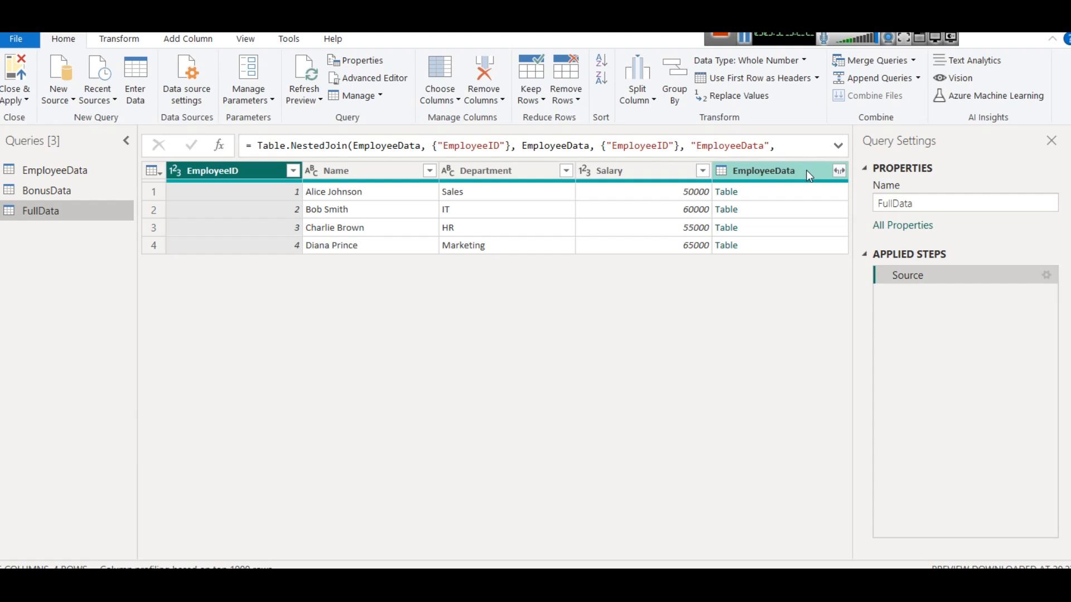
- Remove the nested EmployeeData column from the FullData query without expanding it
left_click(839, 171)
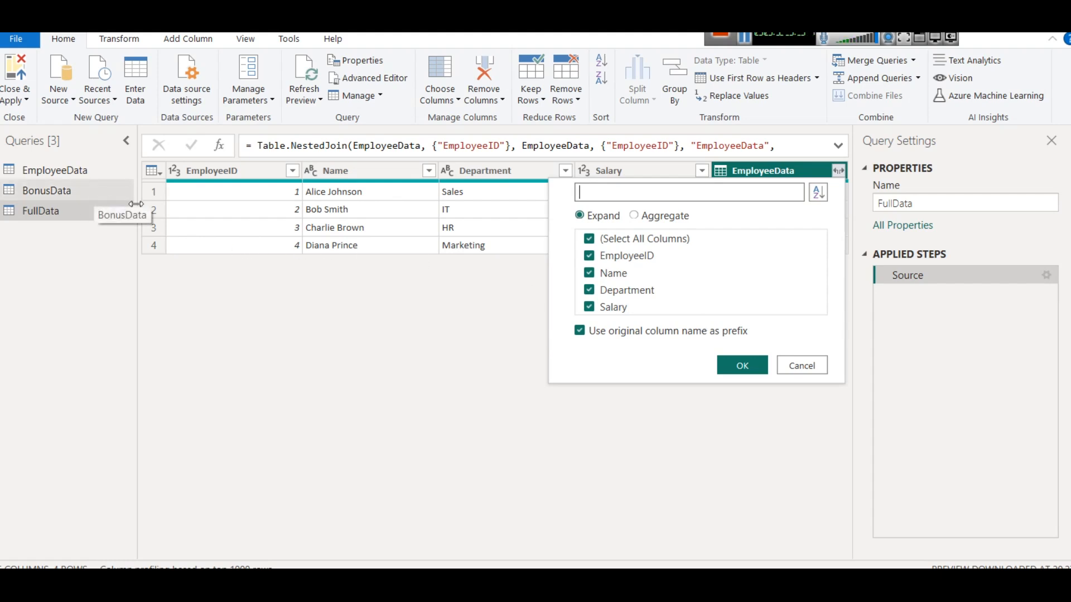
left_click(785, 369)
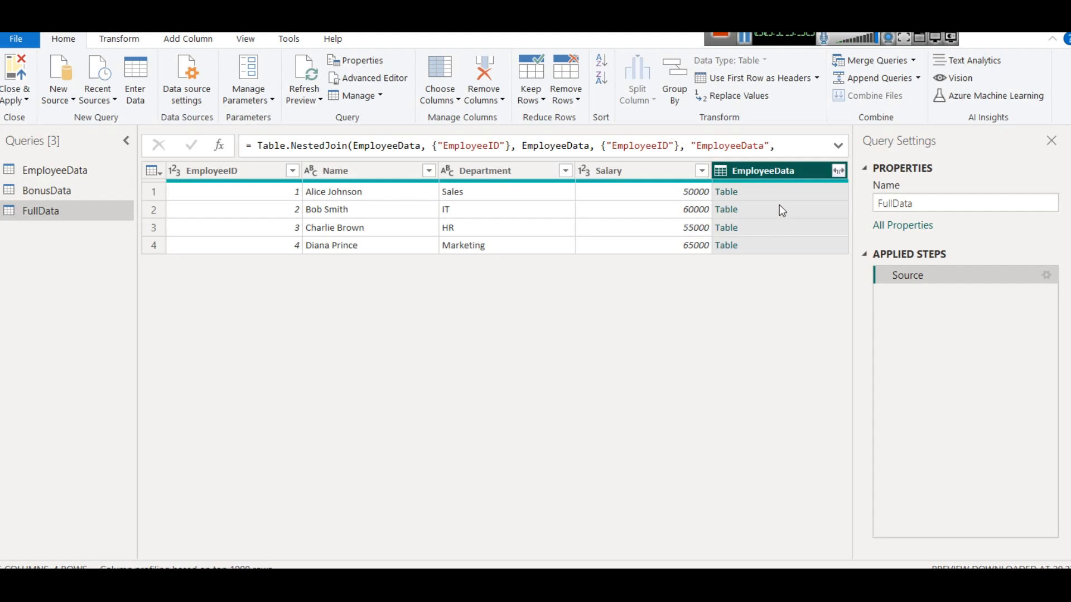
right_click(738, 171)
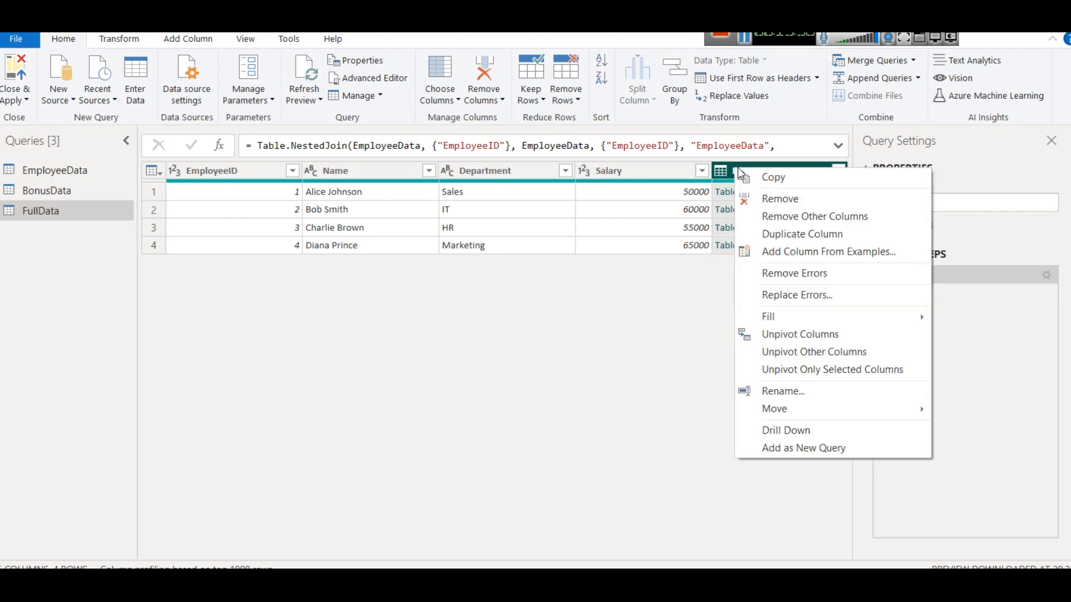
left_click(771, 201)
- Delete the FullData query
right_click(78, 203)
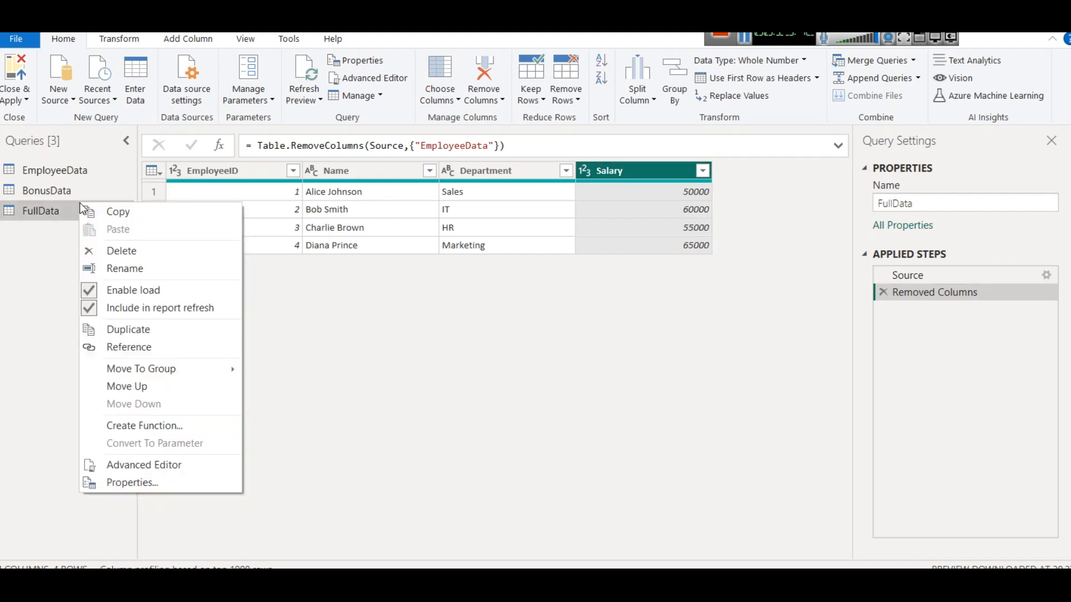
right_click(52, 217)
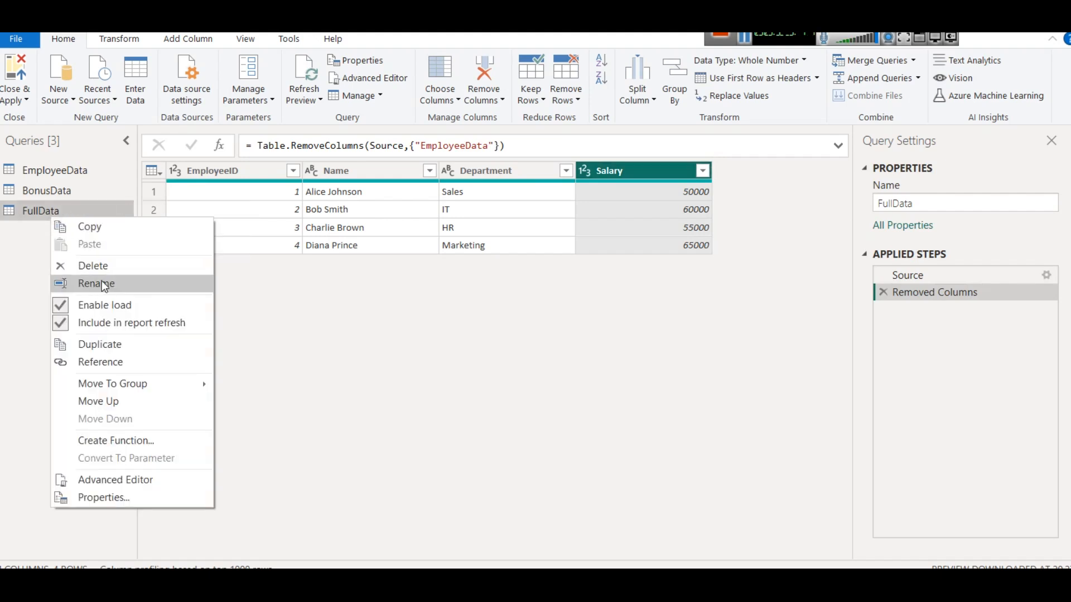
left_click(98, 267)
left_click(587, 333)
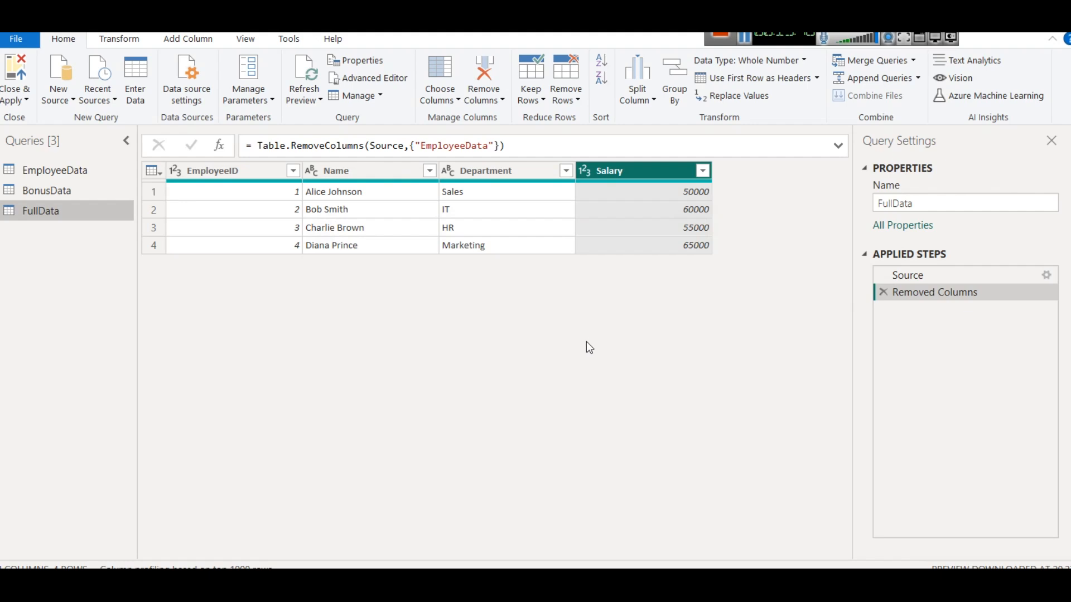
- Merge BonusData with EmployeeData as a new query, matching EmpId to EmployeeID with a Left Outer join
left_click(50, 169)
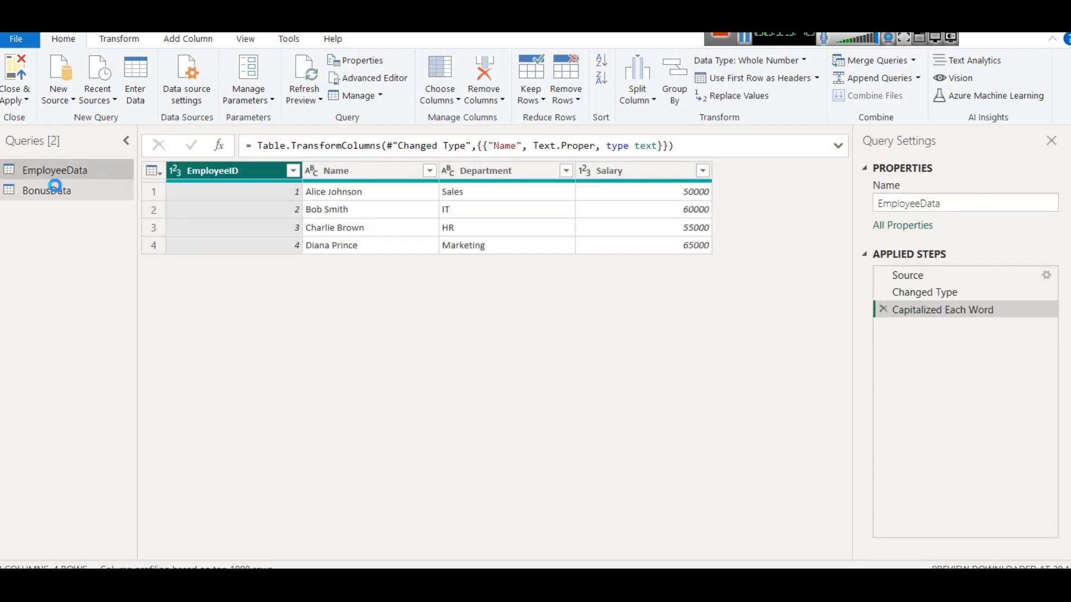
left_click(55, 192)
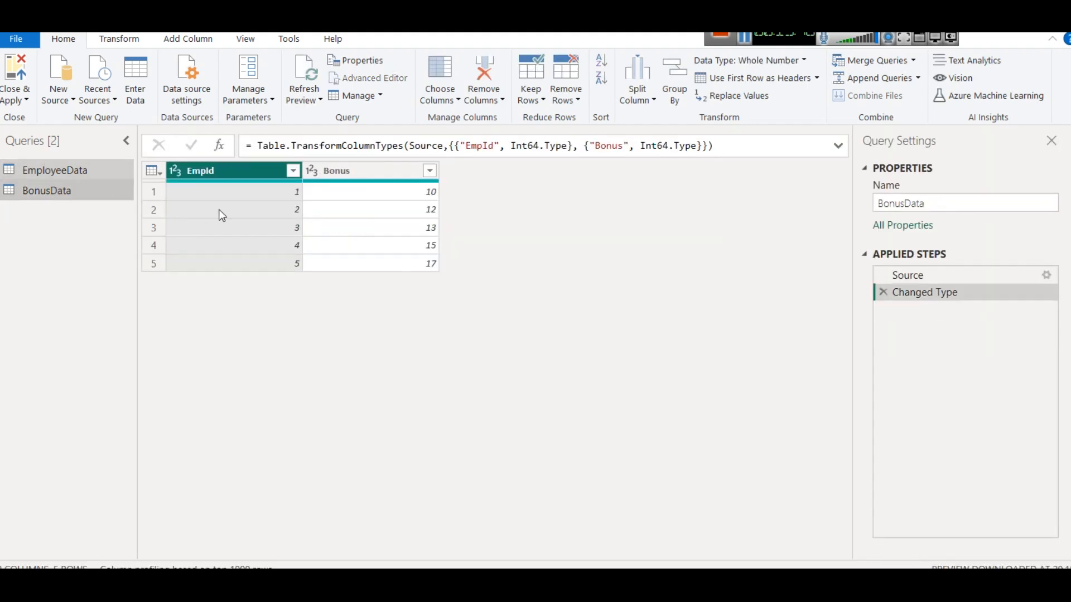
left_click(912, 60)
left_click(911, 102)
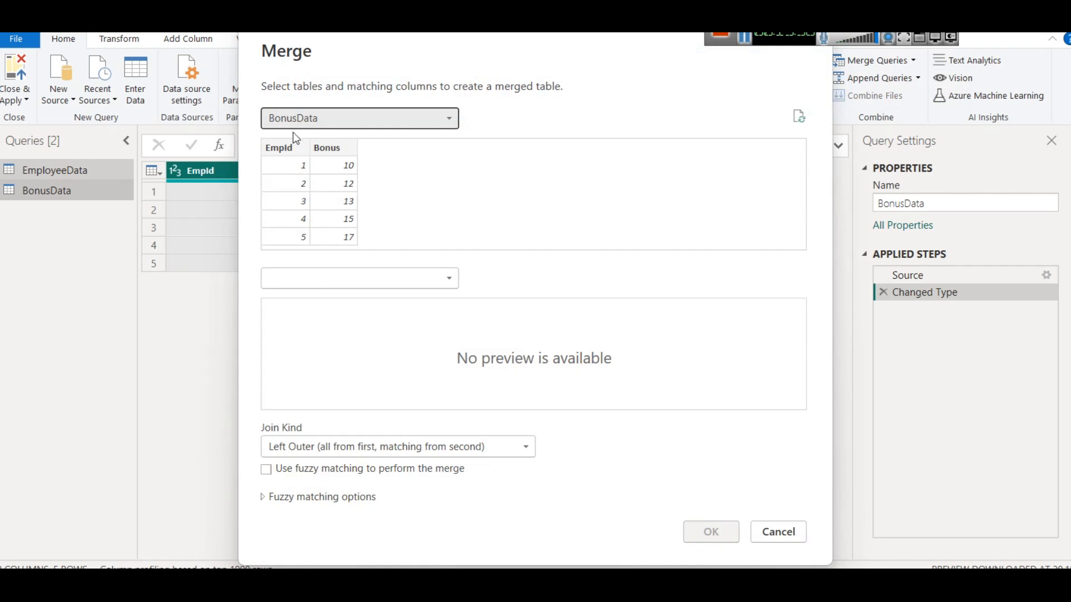
left_click(292, 121)
left_click(293, 122)
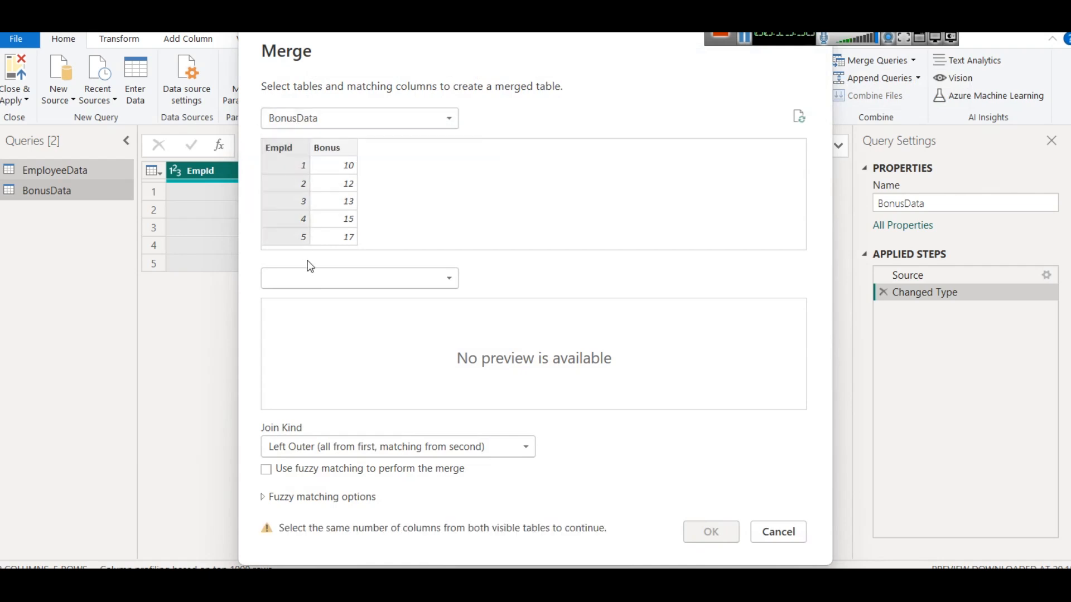
left_click(303, 283)
left_click(300, 313)
left_click(297, 308)
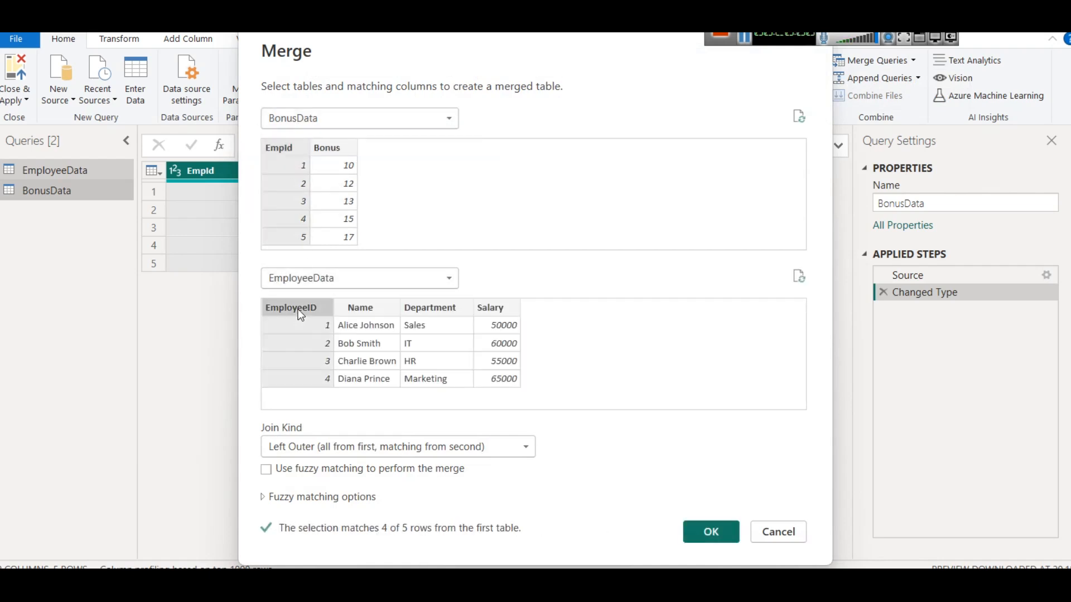
left_click(706, 530)
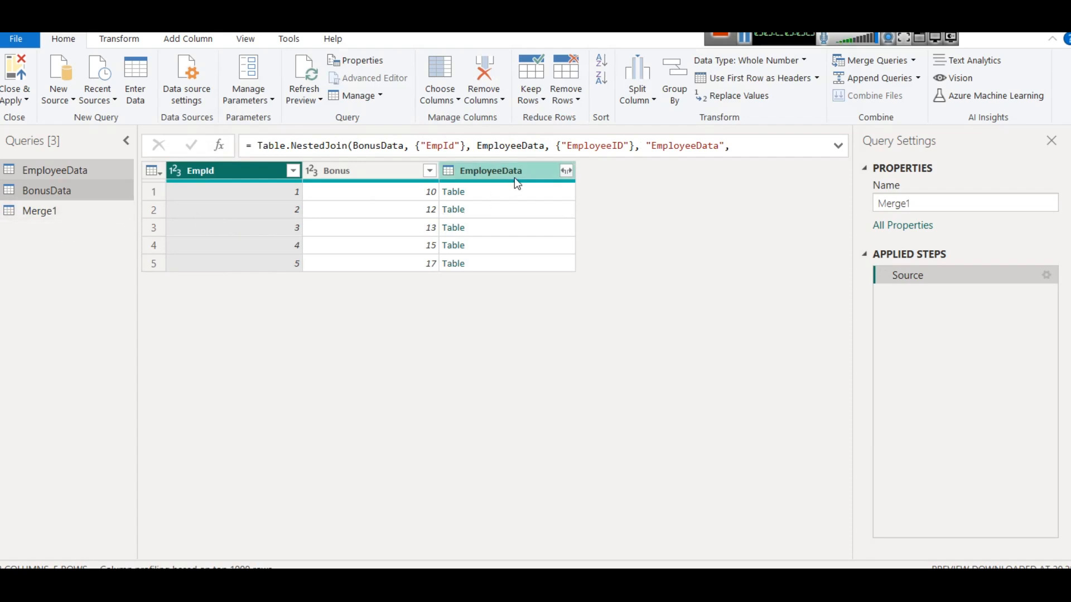
- Rename the Merge1 query as FullData
right_click(53, 215)
left_click(96, 275)
type("FullDay")
key("BackSpace")
type("ta")
key("Return")
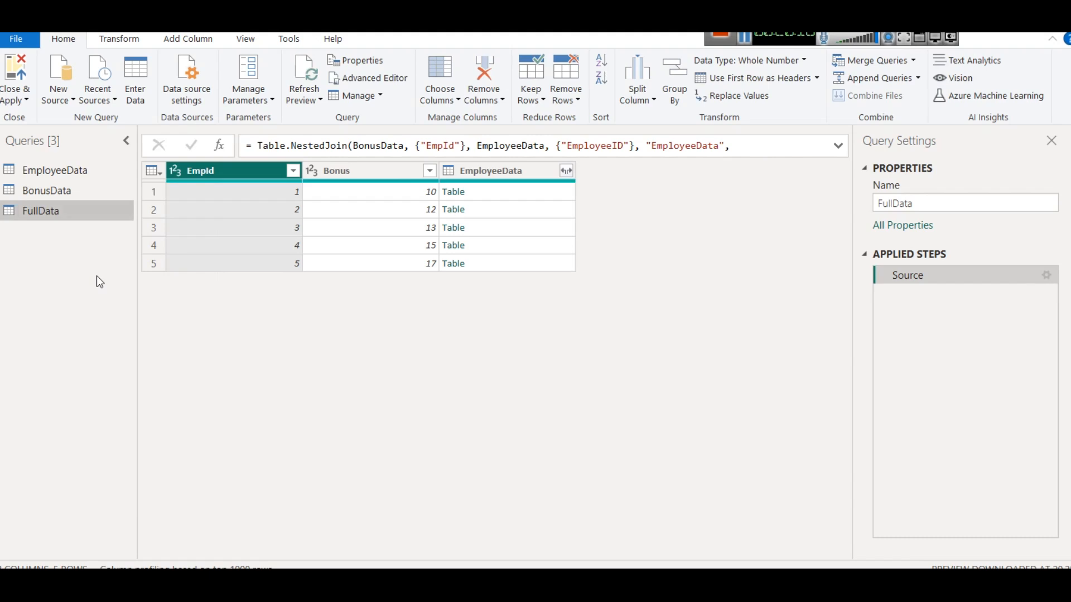
- Expand the EmployeeData table column into all its fields, keeping the original column name as prefix
left_click(565, 172)
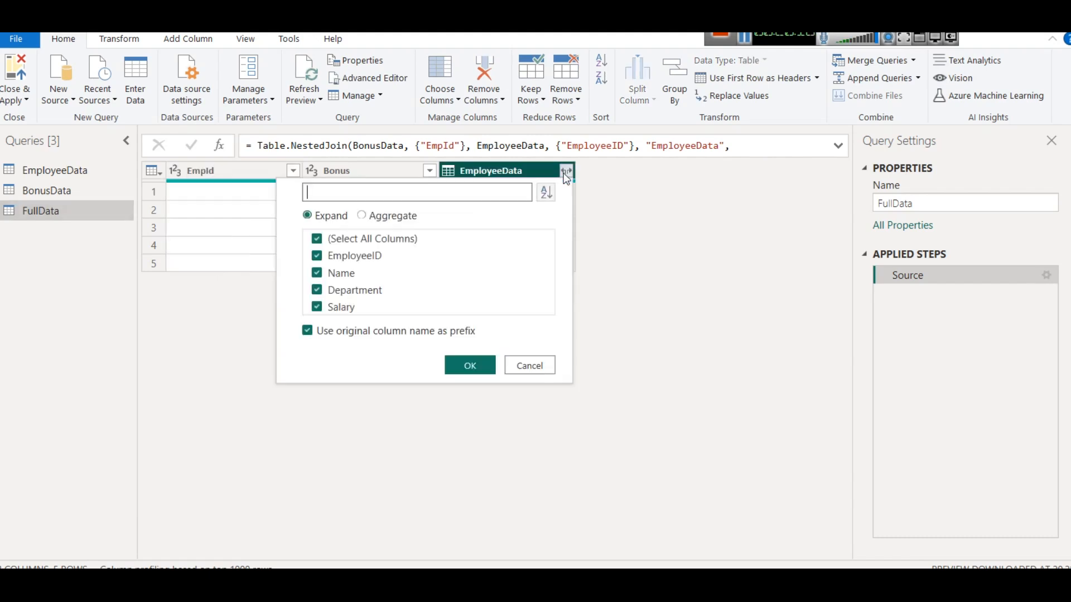
left_click(477, 362)
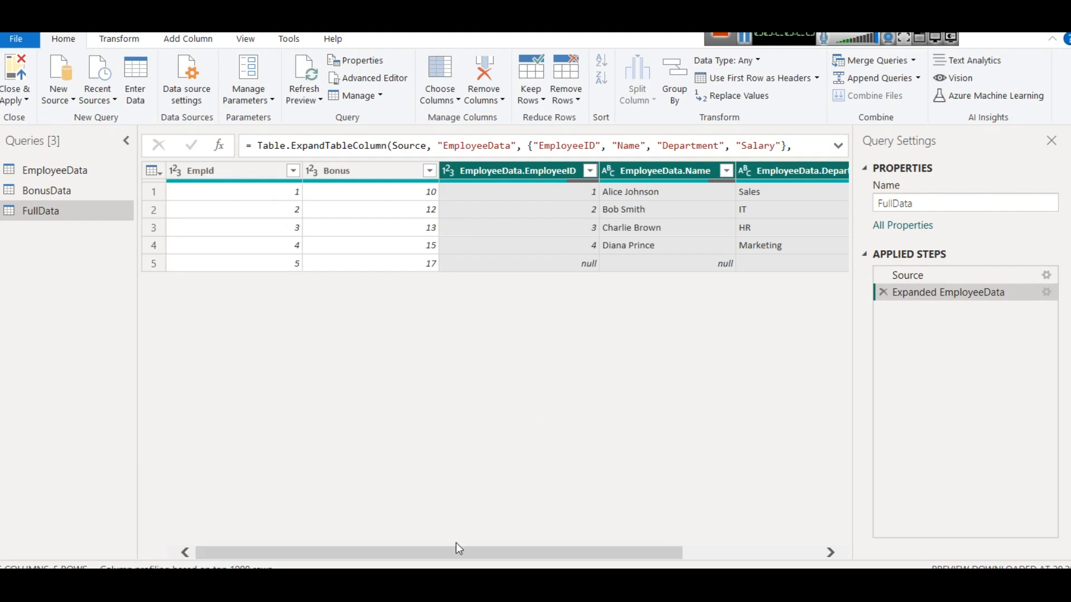
left_click_drag(454, 549, 238, 520)
- Remove 1 bottom row from the FullData query
left_click(564, 99)
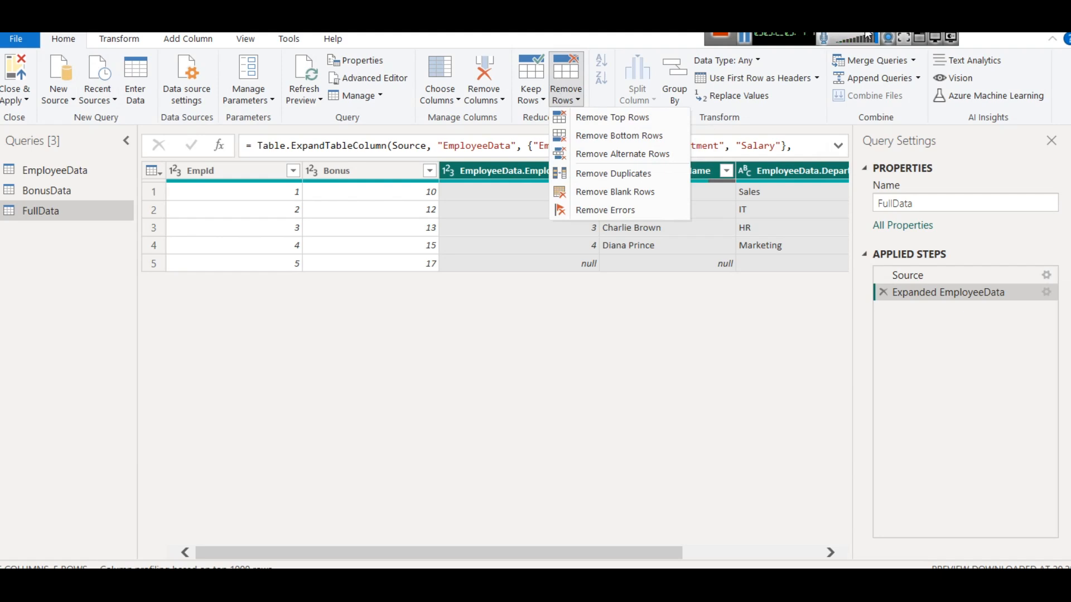
left_click(698, 89)
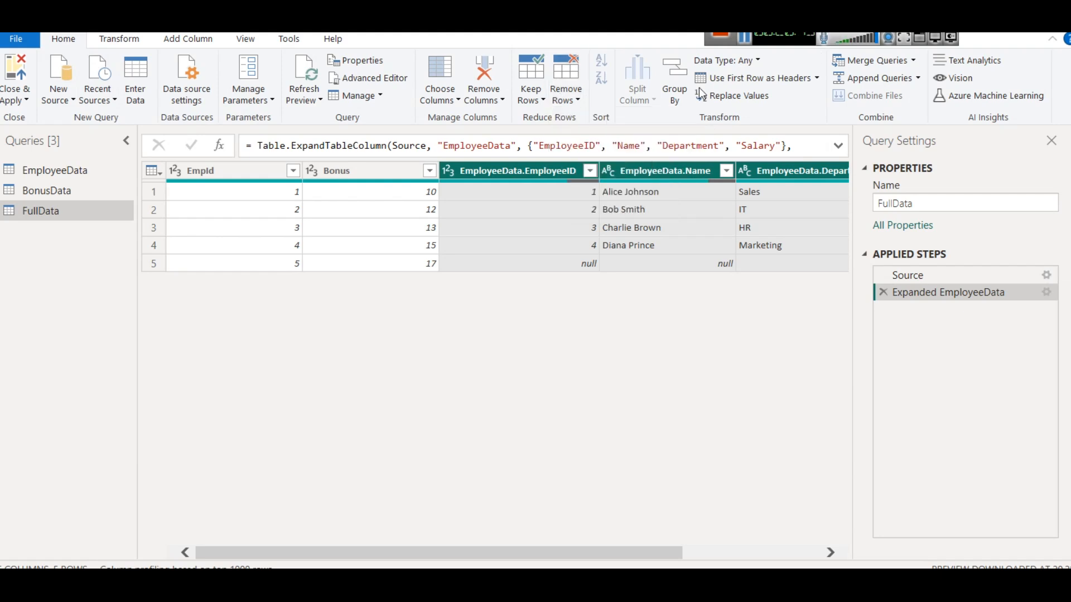
left_click(551, 100)
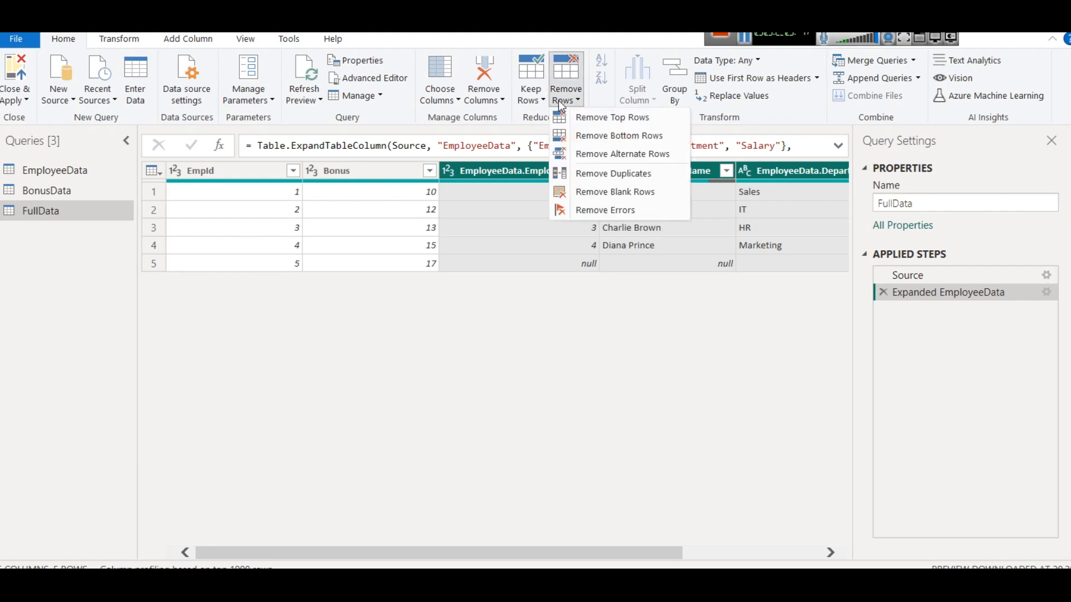
left_click(598, 137)
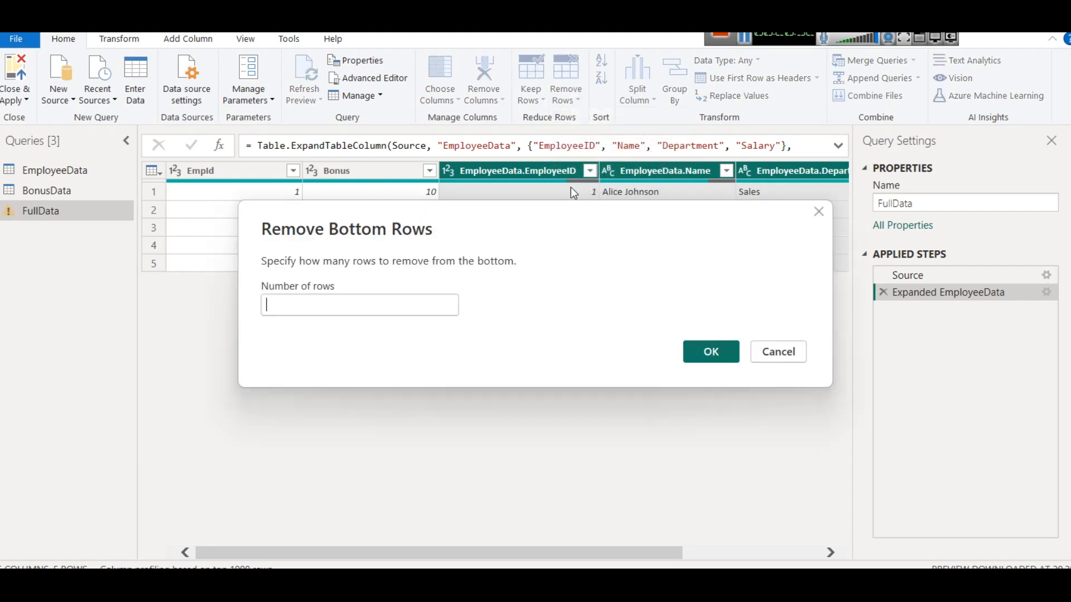
left_click_drag(602, 240, 652, 391)
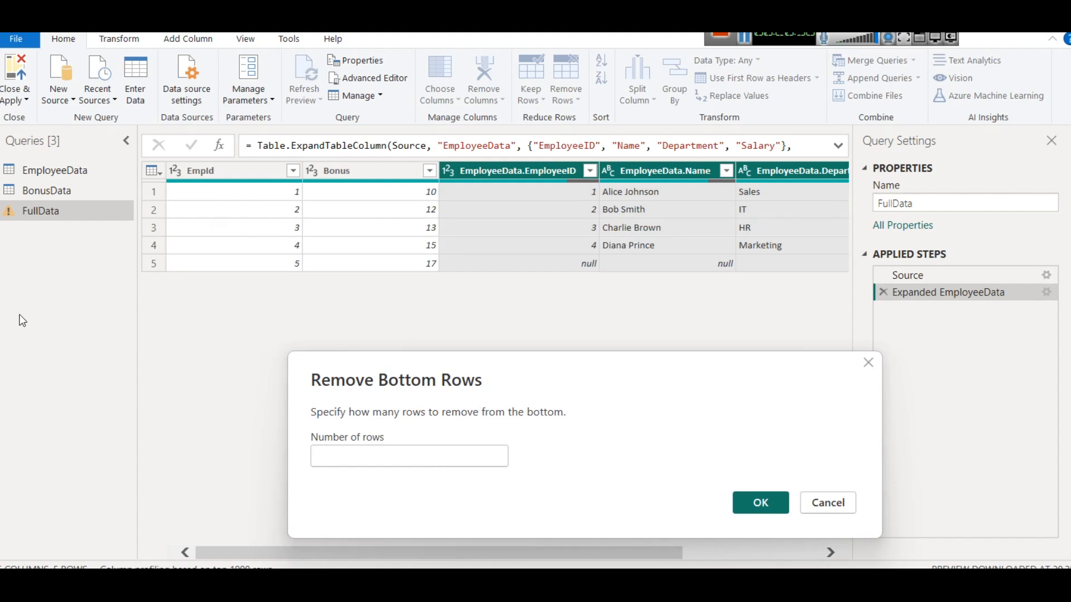
left_click(344, 456)
type("1")
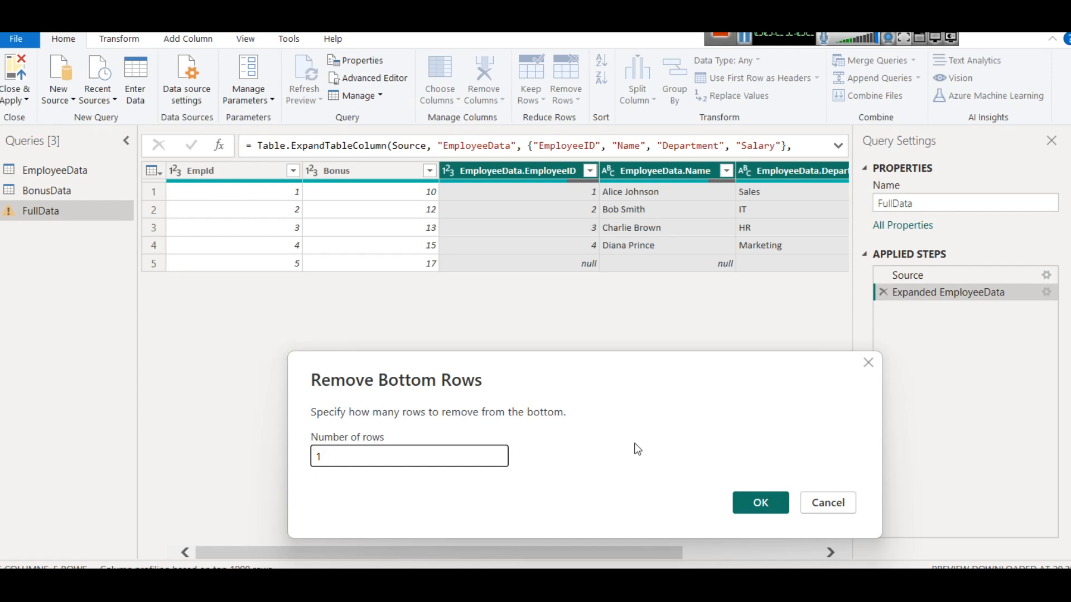
left_click(761, 504)
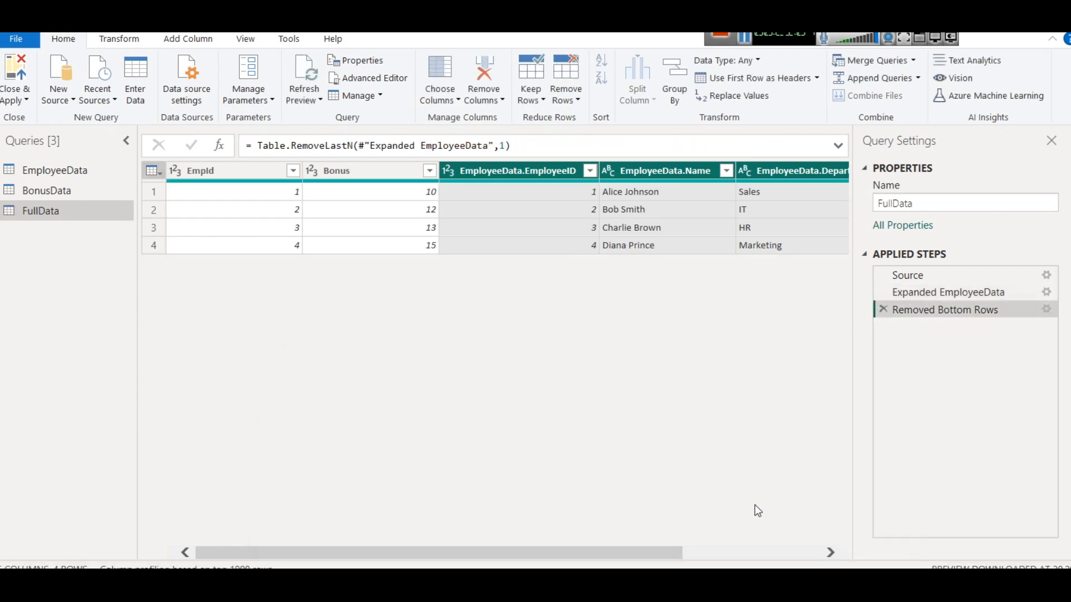
- Remove the EmpId column from the FullData query
left_click_drag(648, 550, 539, 510)
left_click(217, 171)
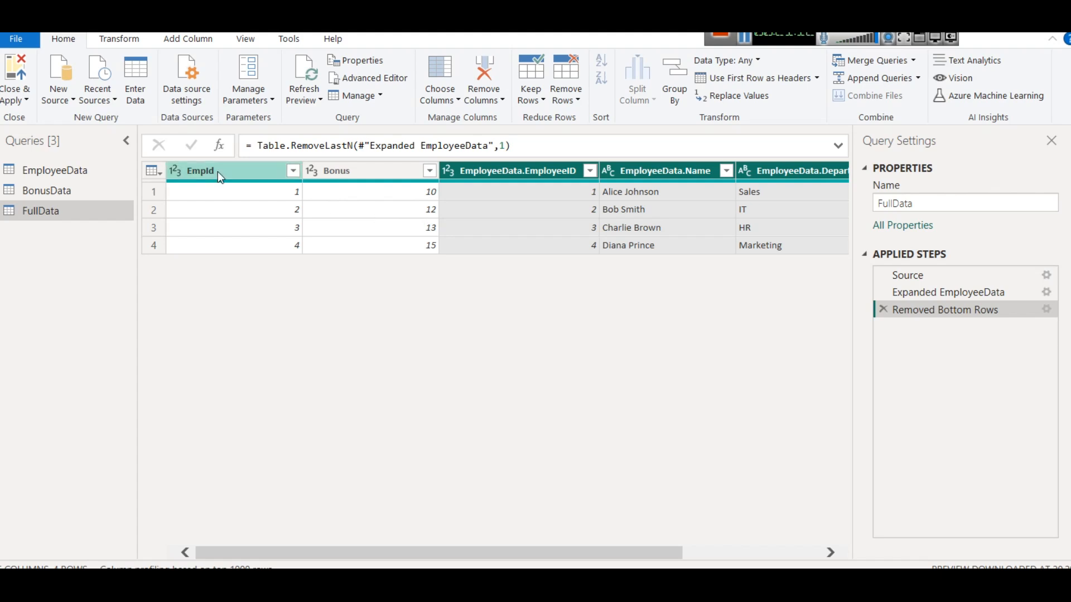
right_click(220, 170)
left_click(249, 201)
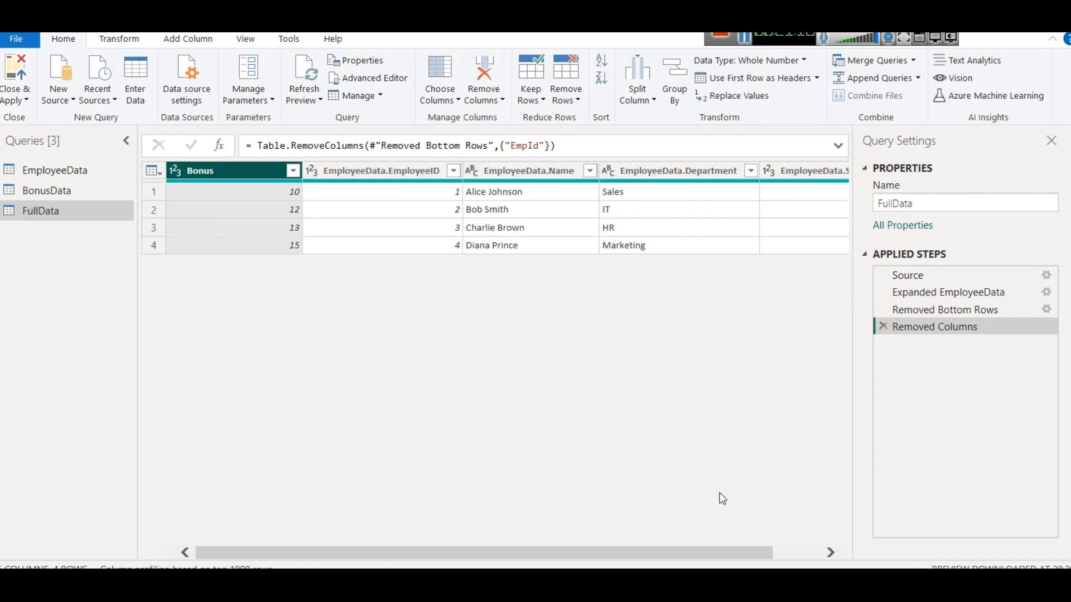
- Rename the EmployeeData.EmployeeID column as EmployeeID
left_click_drag(729, 545, 818, 502)
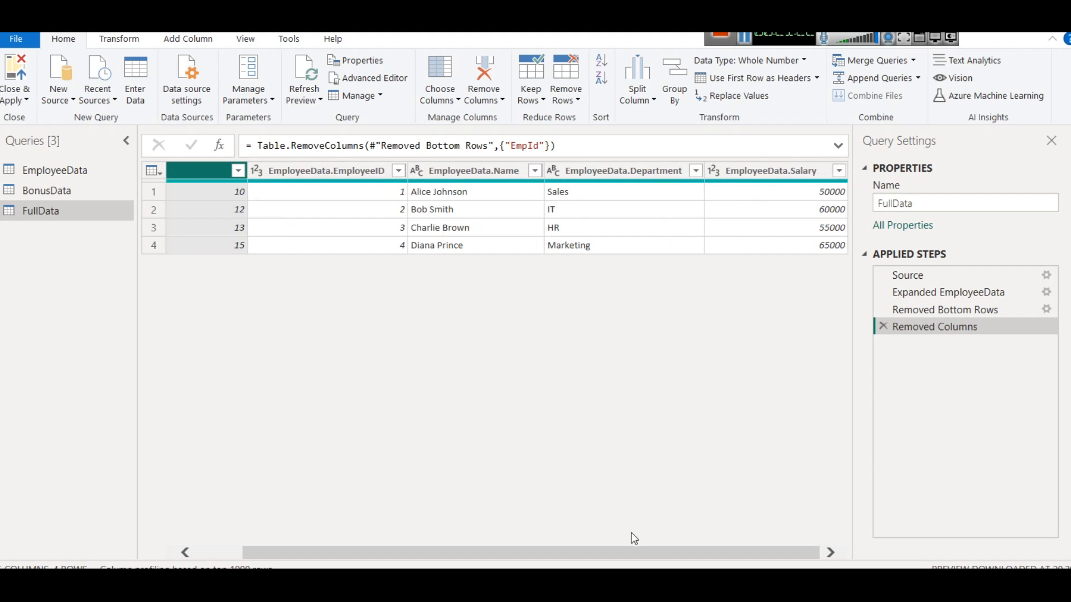
double_click(337, 170)
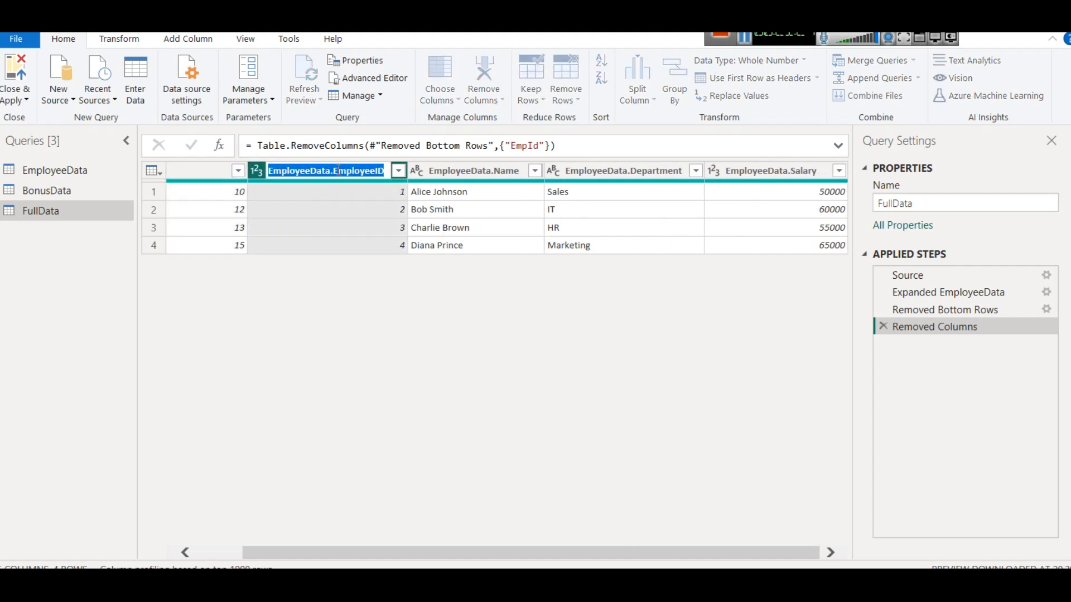
left_click_drag(337, 170, 267, 170)
key("BackSpace")
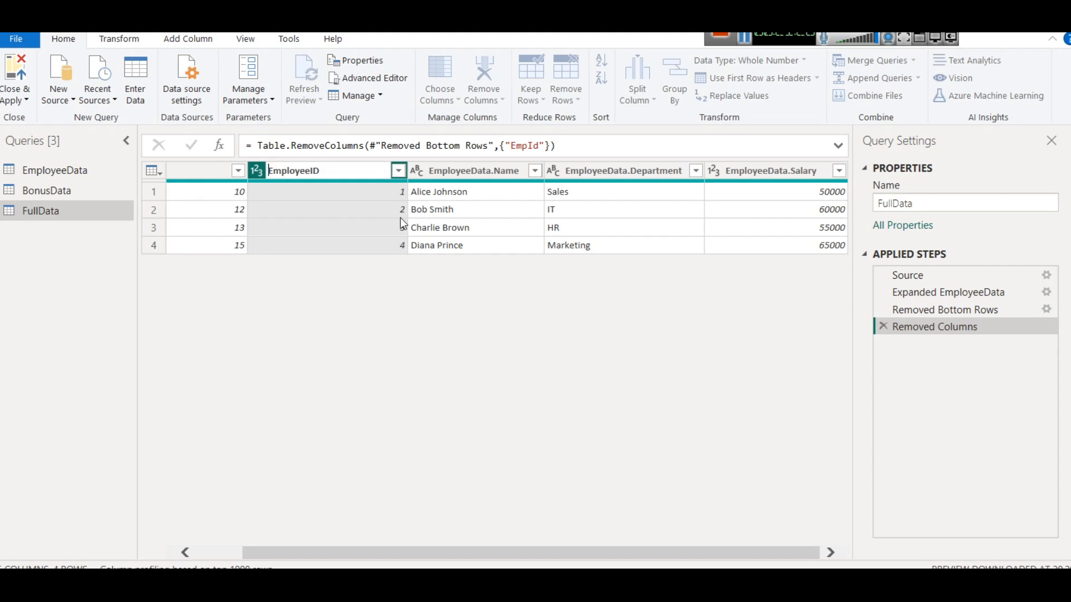
left_click(275, 290)
- Rename the EmployeeData.Name column as Name
double_click(462, 170)
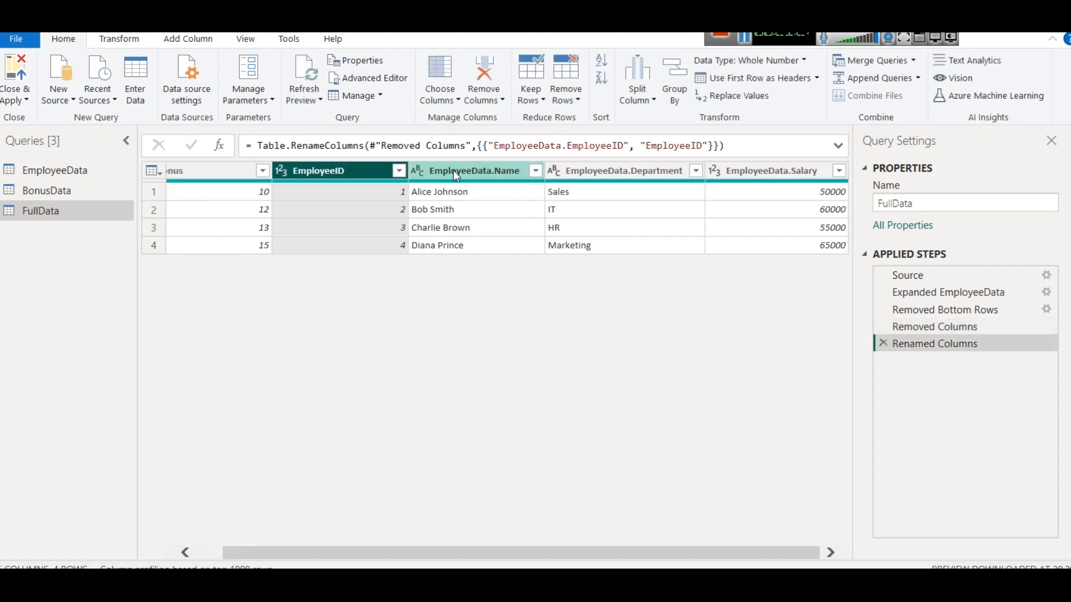
left_click(489, 172)
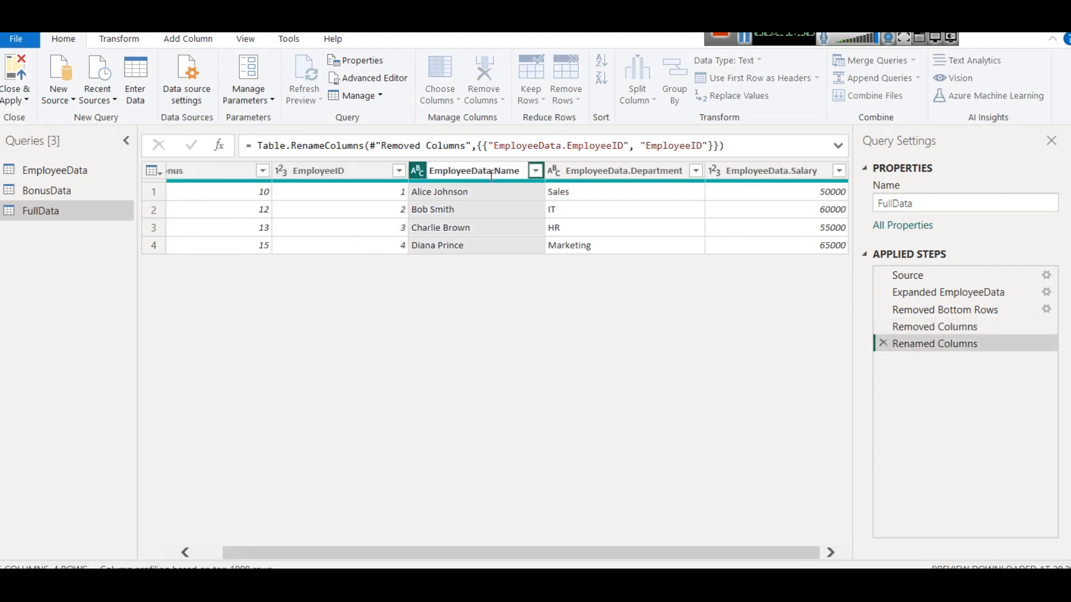
left_click_drag(496, 172, 446, 174)
key("BackSpace")
key("Return")
- Rename the EmployeeData.Department column as Department
double_click(630, 171)
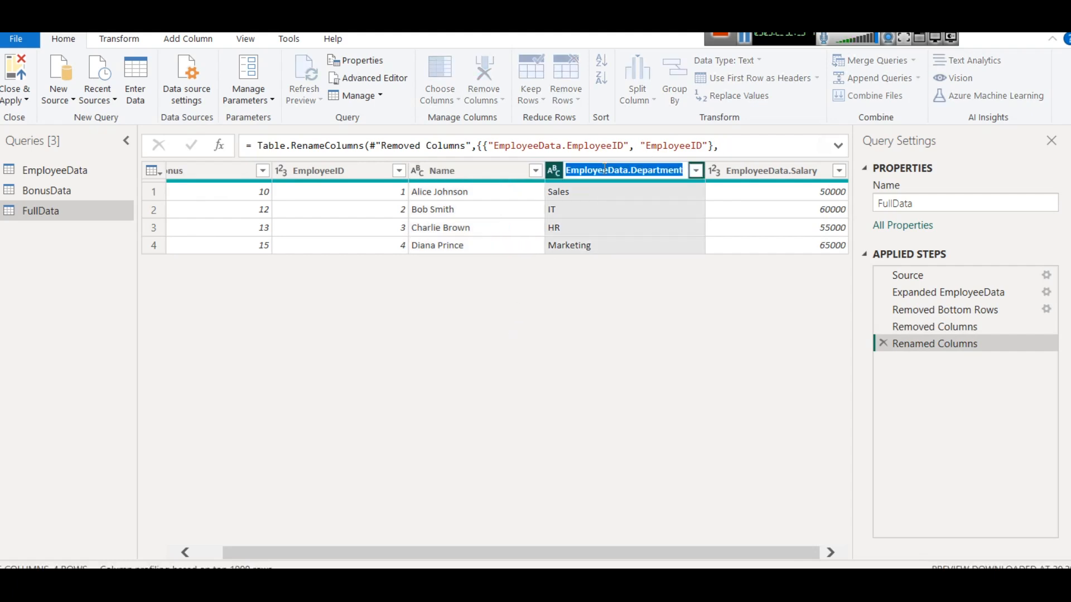
left_click(631, 172)
left_click_drag(631, 171, 487, 168)
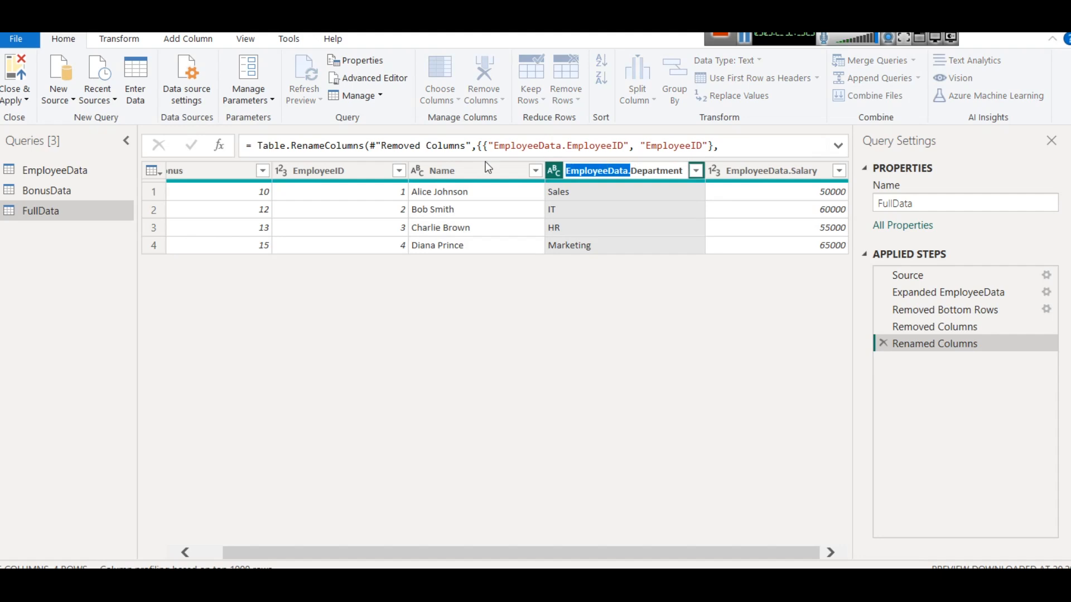
key("BackSpace")
key("Return")
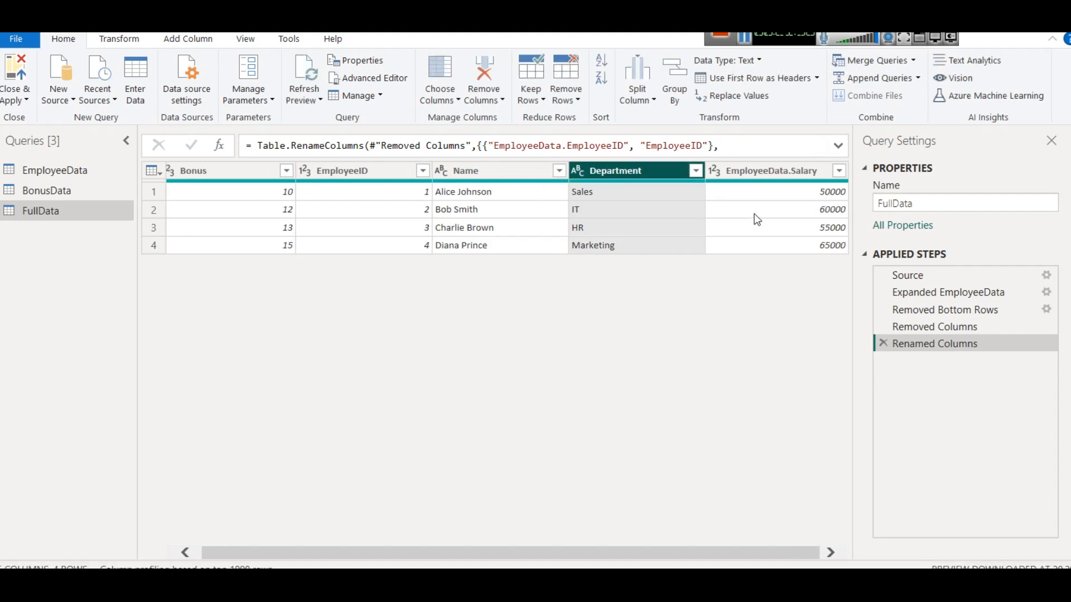
- Rename the EmployeeData.Salary column as Salary
double_click(768, 170)
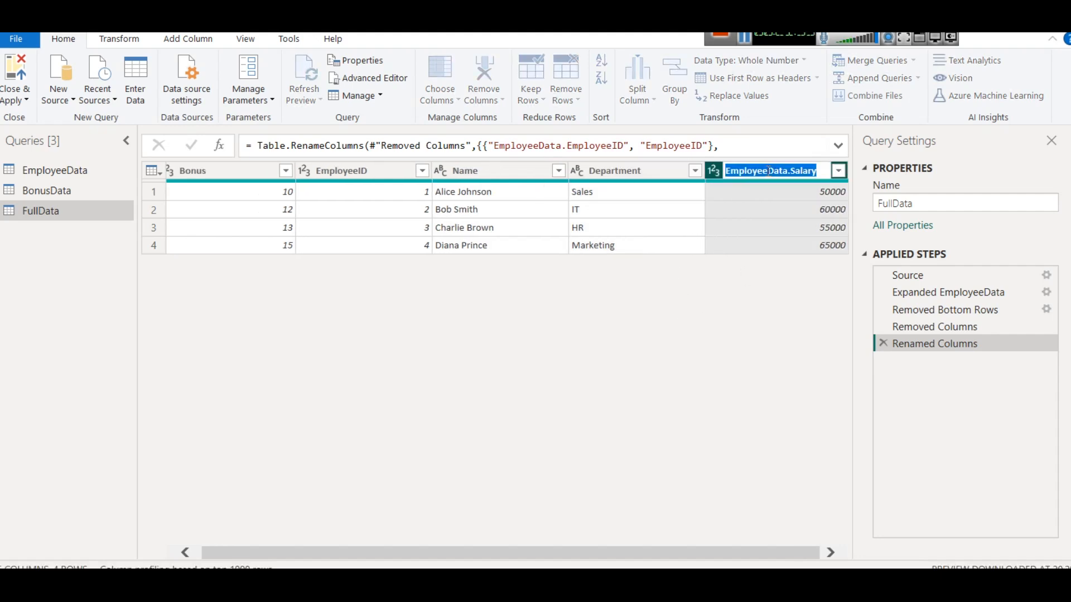
left_click(798, 172)
left_click_drag(795, 172, 659, 172)
key("BackSpace")
key("Return")
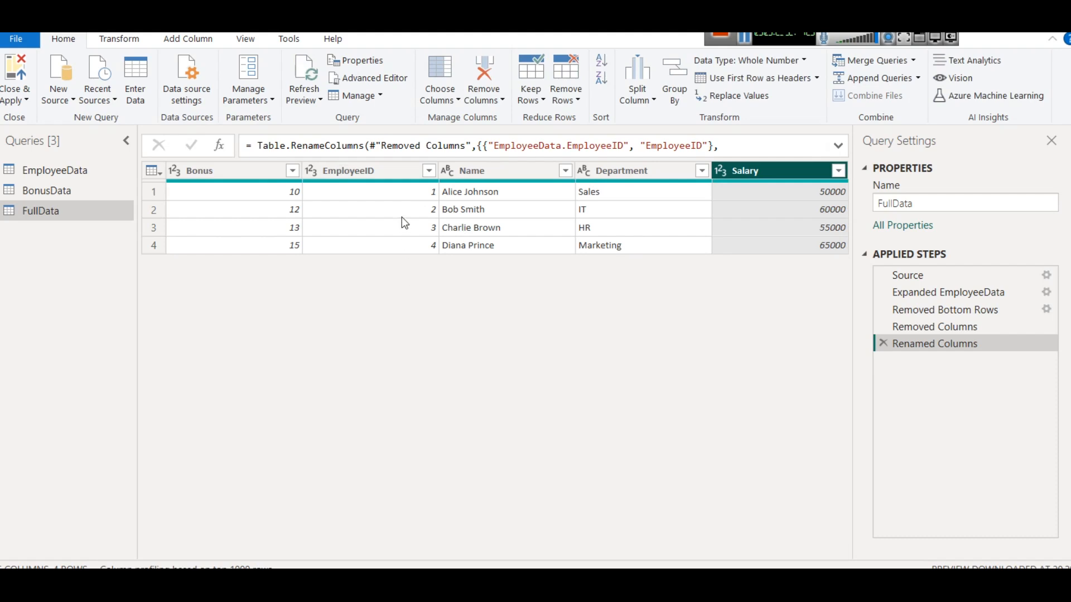
- Move the EmployeeID column in front of Bonus, and close the query editor with the changes applied
left_click_drag(362, 168, 368, 207)
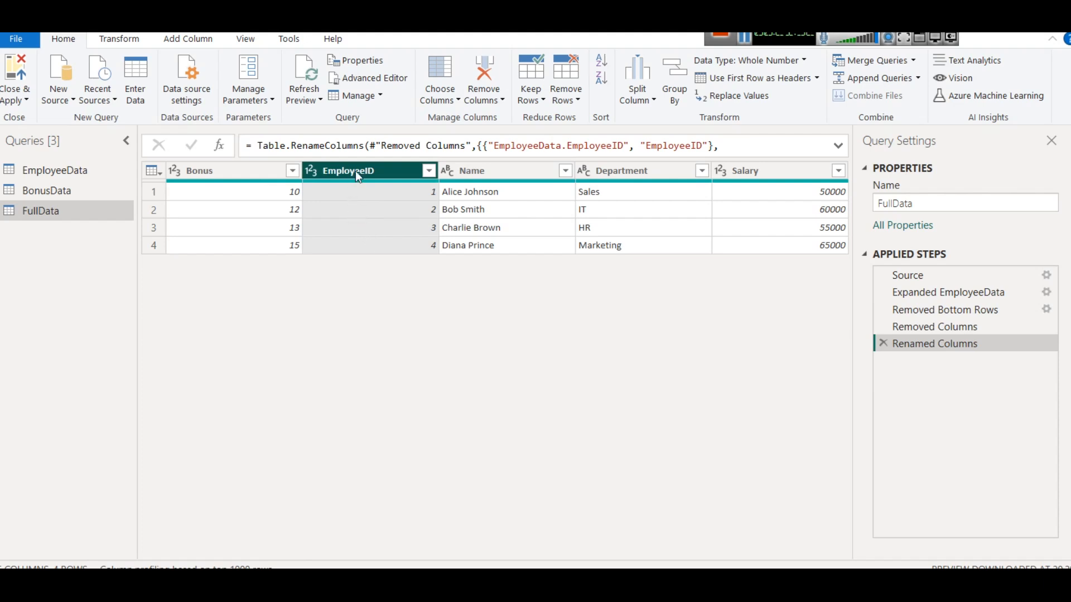
left_click_drag(355, 170, 264, 156)
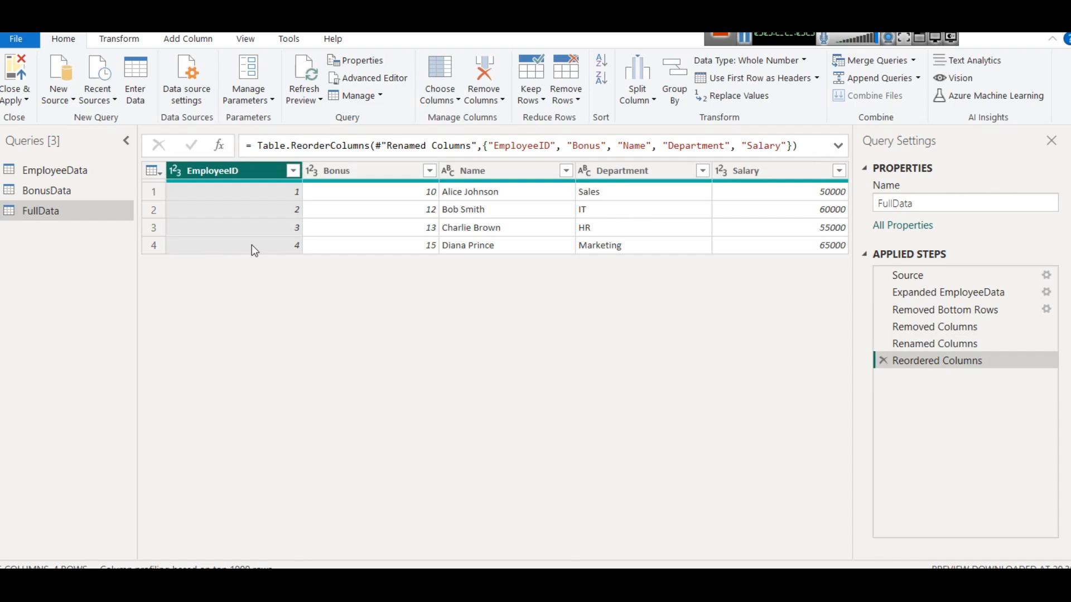
left_click(9, 91)
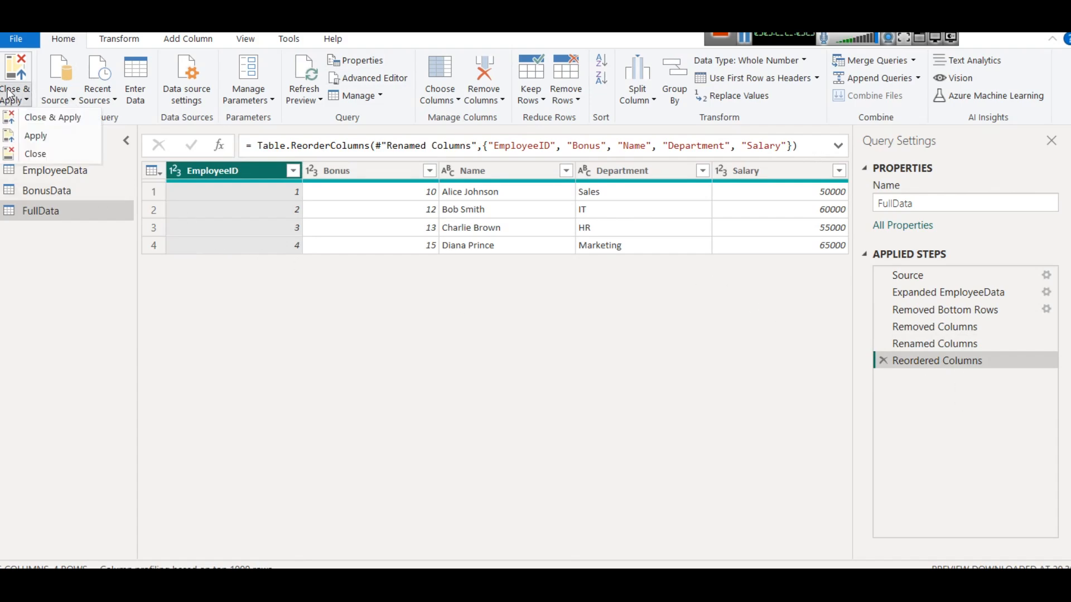
left_click(45, 118)
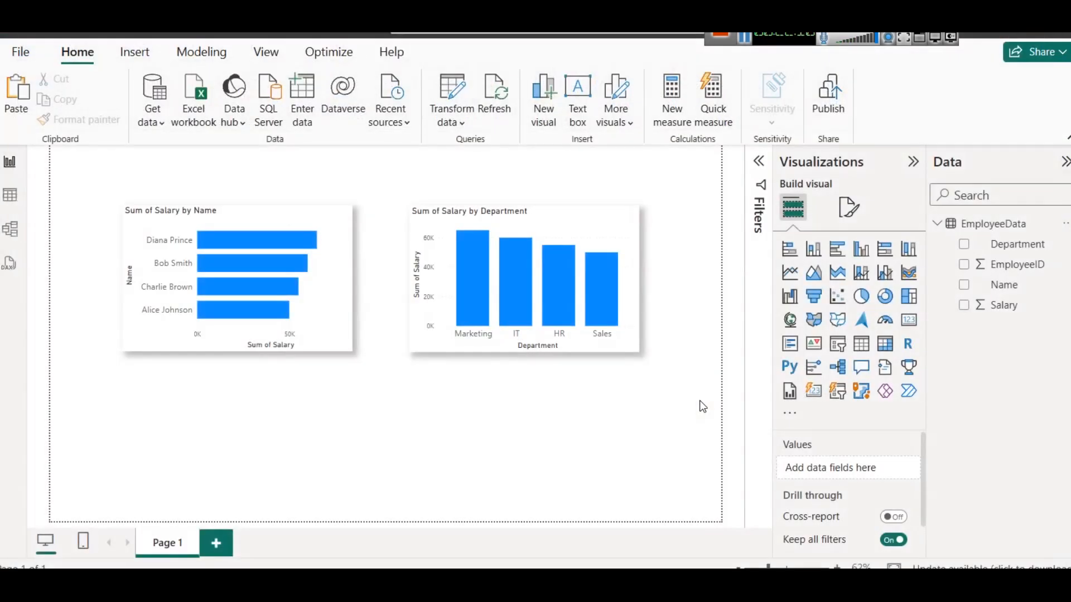
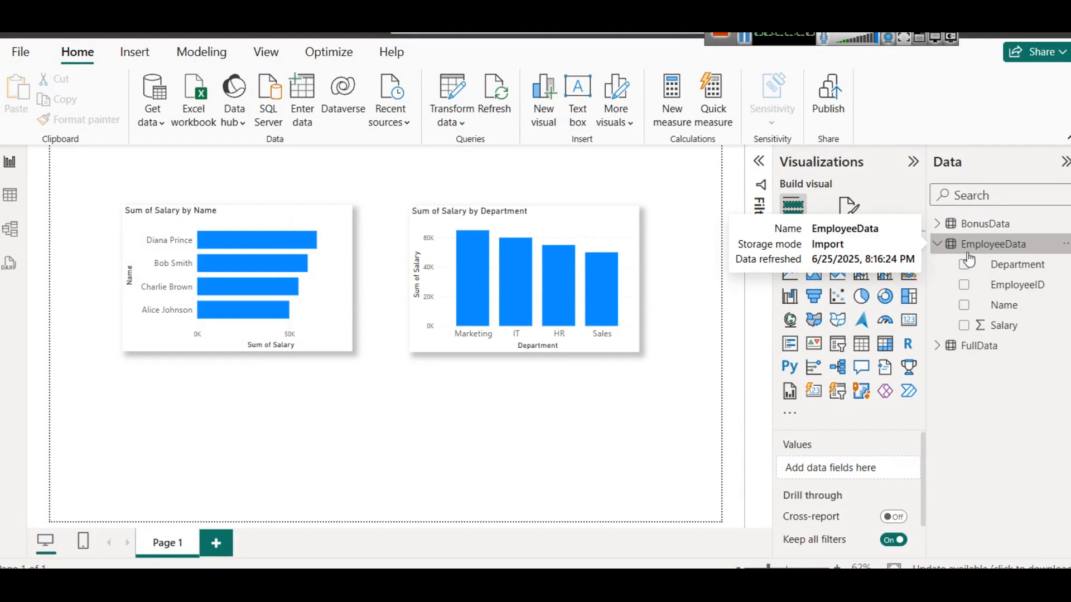
- In the model view, arrange the table cards with BonusData beside FullData and EmployeeData below BonusData
left_click(10, 229)
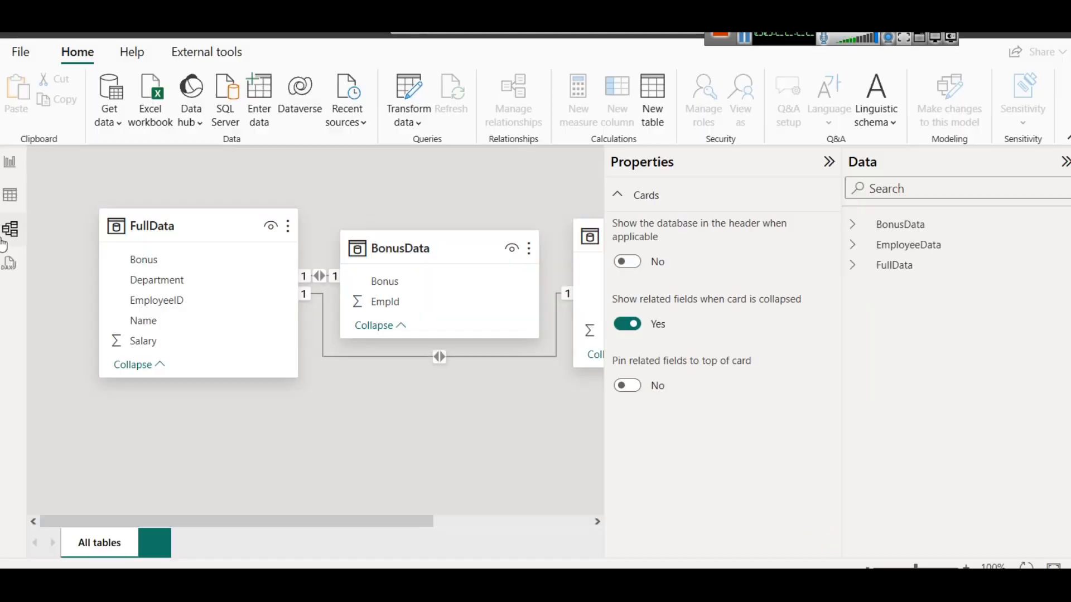
left_click(829, 163)
left_click_drag(452, 228, 446, 205)
left_click_drag(667, 254, 404, 382)
left_click_drag(174, 229, 165, 229)
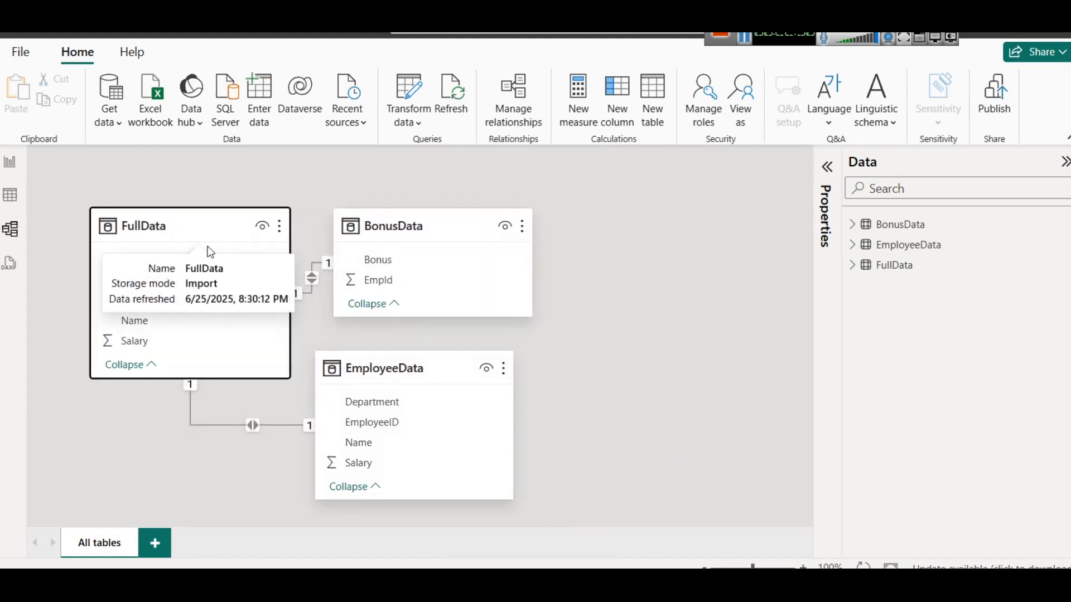
- Return to the report view and open the EmployeeData table's query for editing
left_click(9, 161)
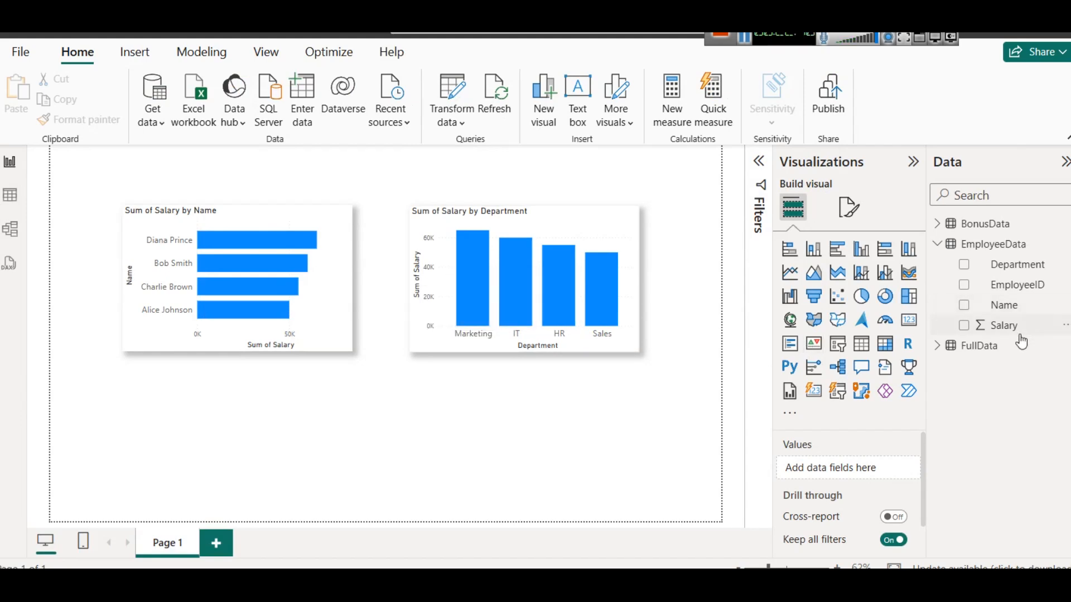
left_click(1001, 245)
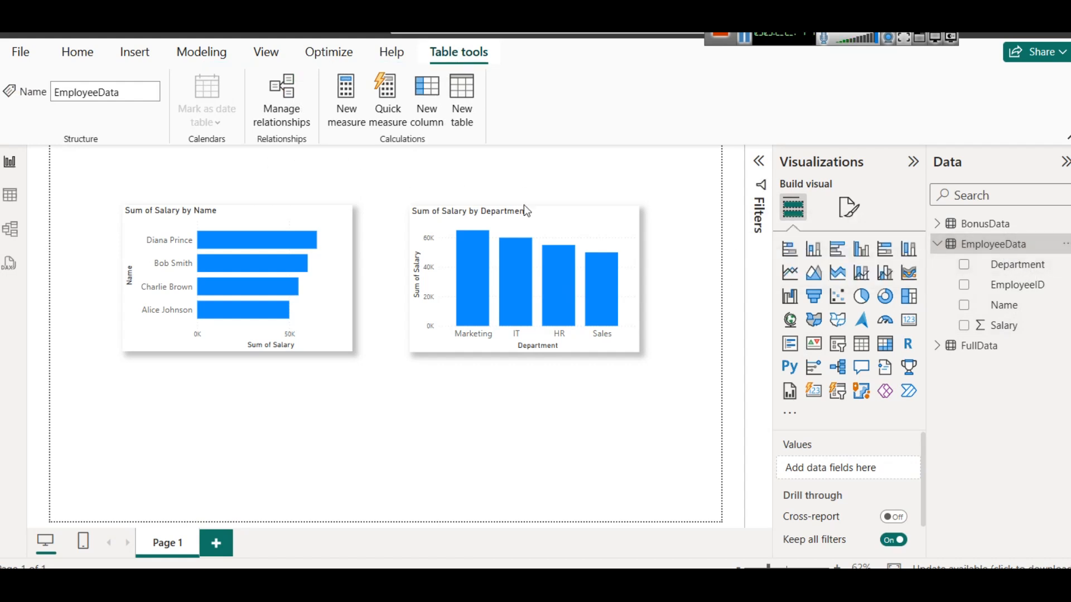
right_click(975, 243)
left_click(987, 224)
double_click(987, 224)
right_click(996, 246)
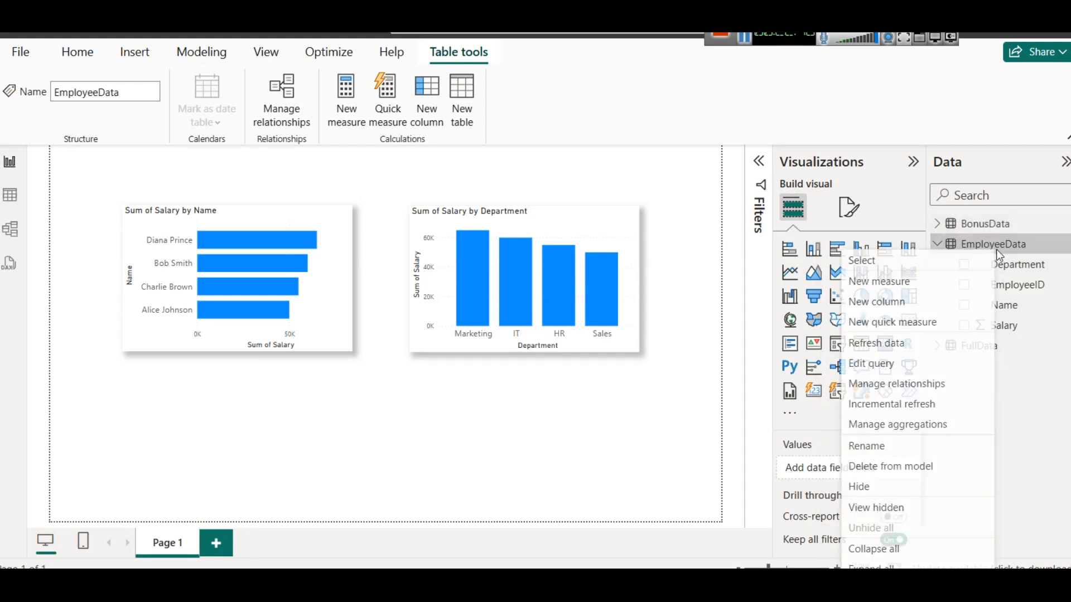
left_click(905, 360)
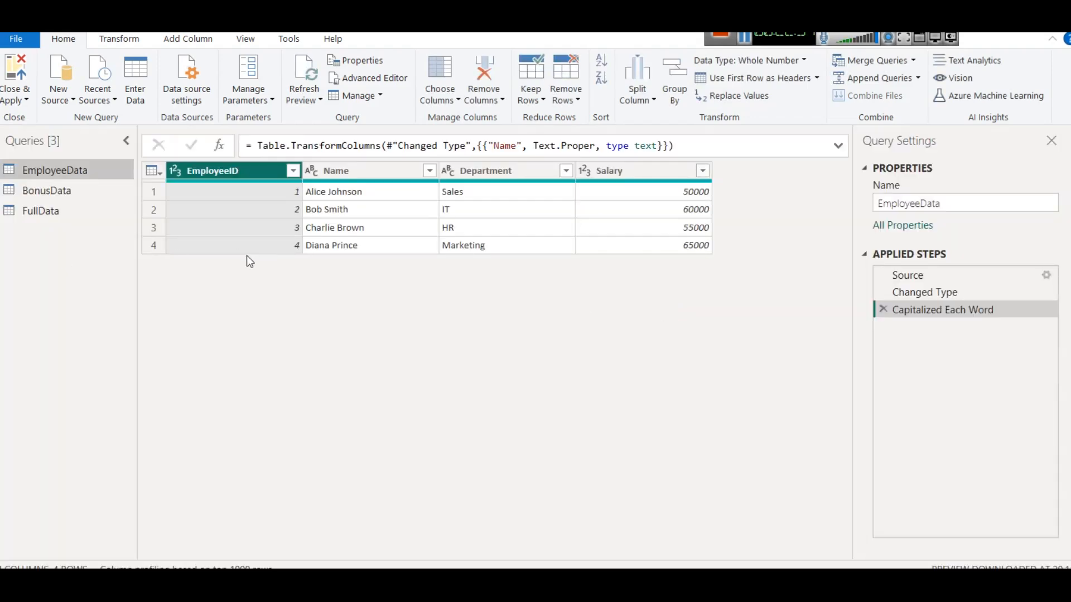
- Review the FullData query's merged columns and close the query editor
left_click(75, 216)
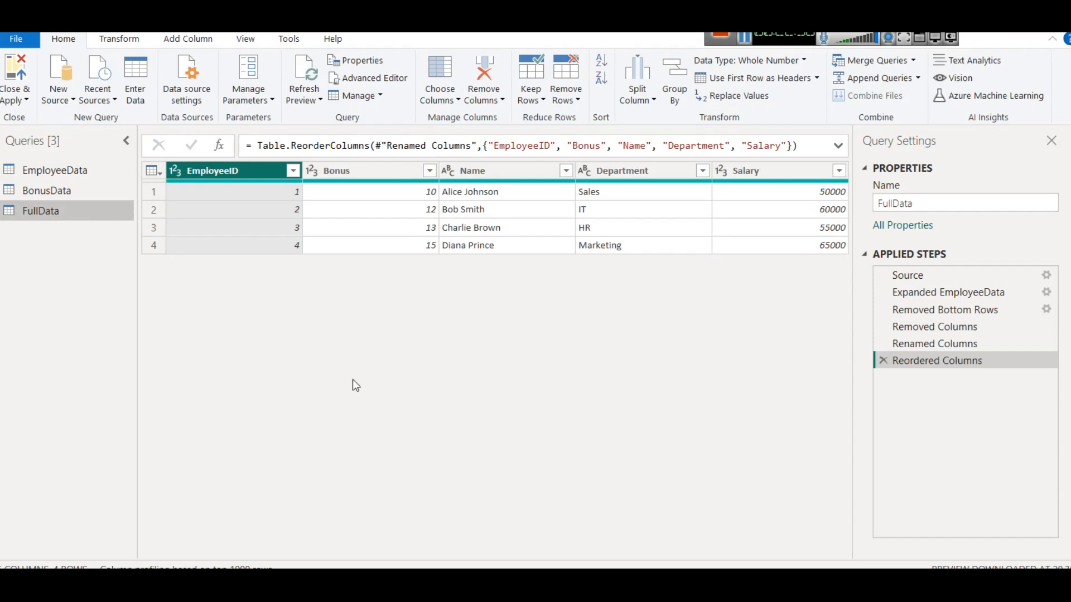
left_click(21, 104)
left_click(34, 154)
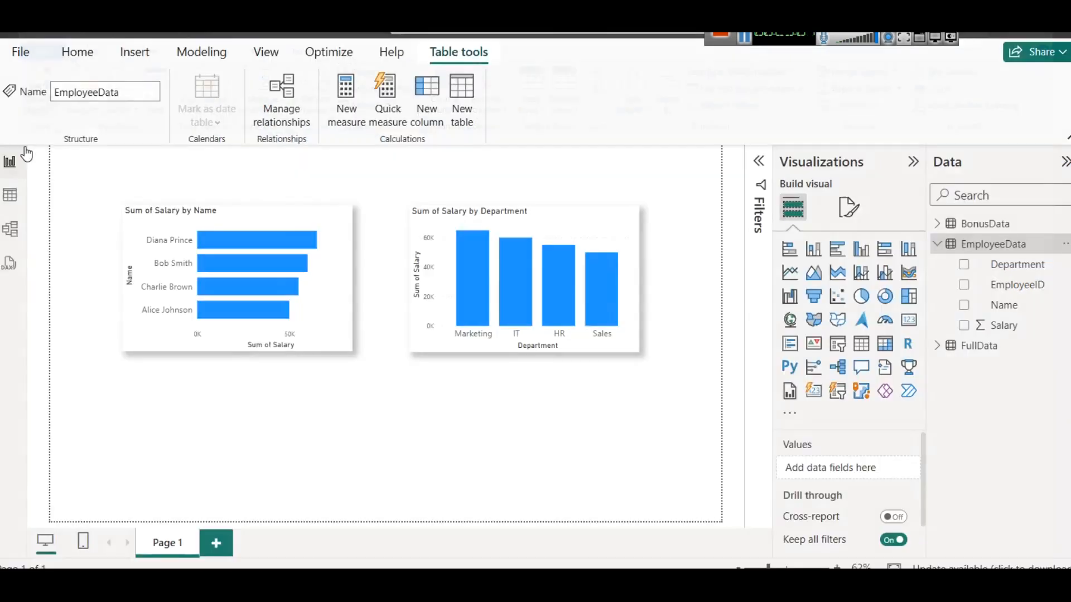
- Collapse the EmployeeData fields, expand the FullData fields, and view the FullData rows in the table view
left_click(968, 345)
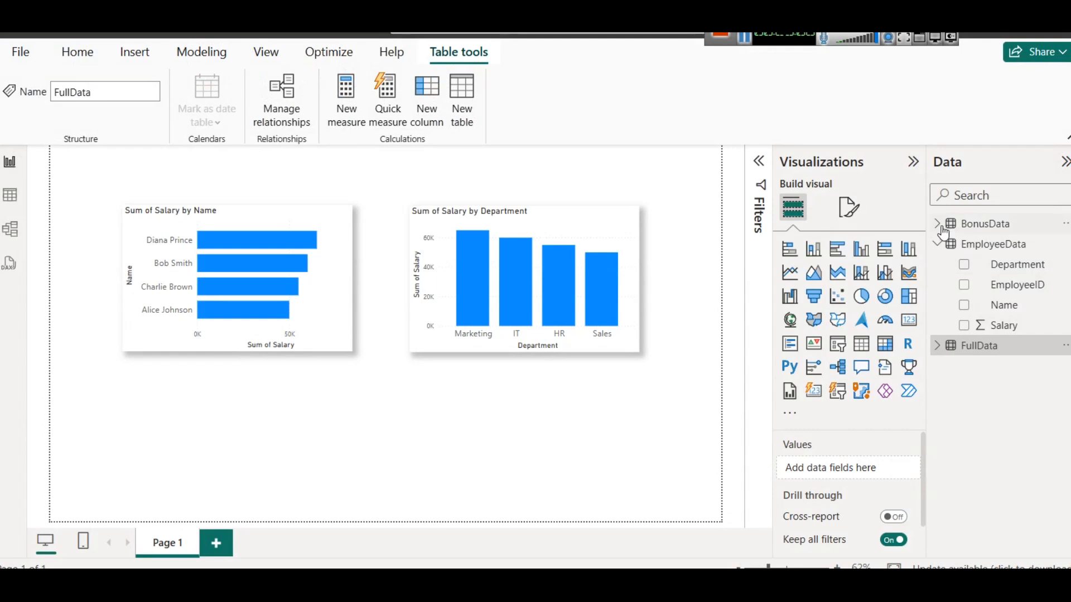
left_click(939, 244)
left_click(938, 264)
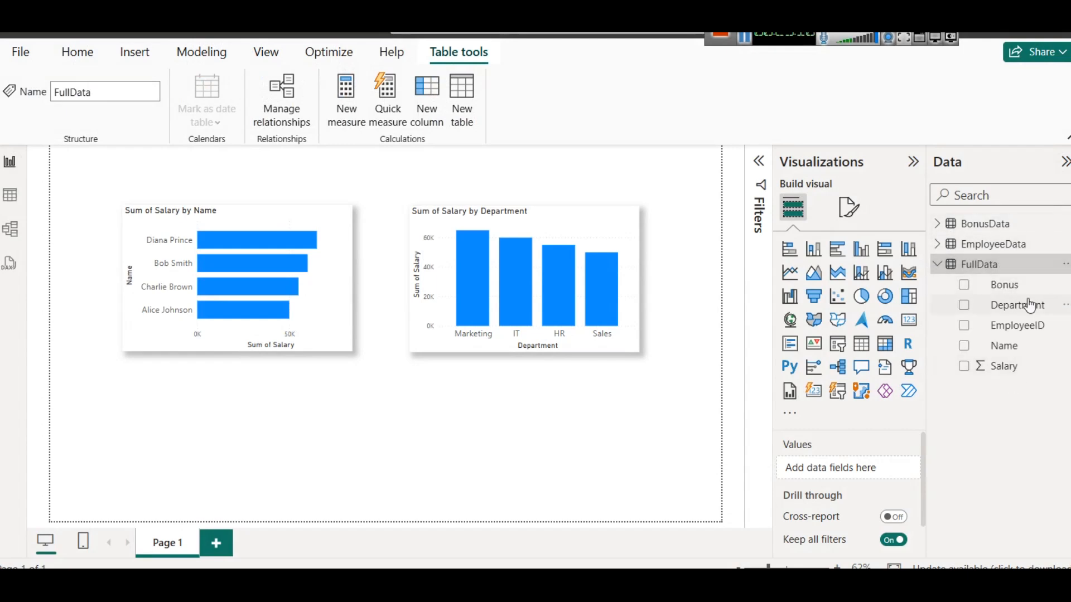
left_click(4, 207)
left_click(947, 269)
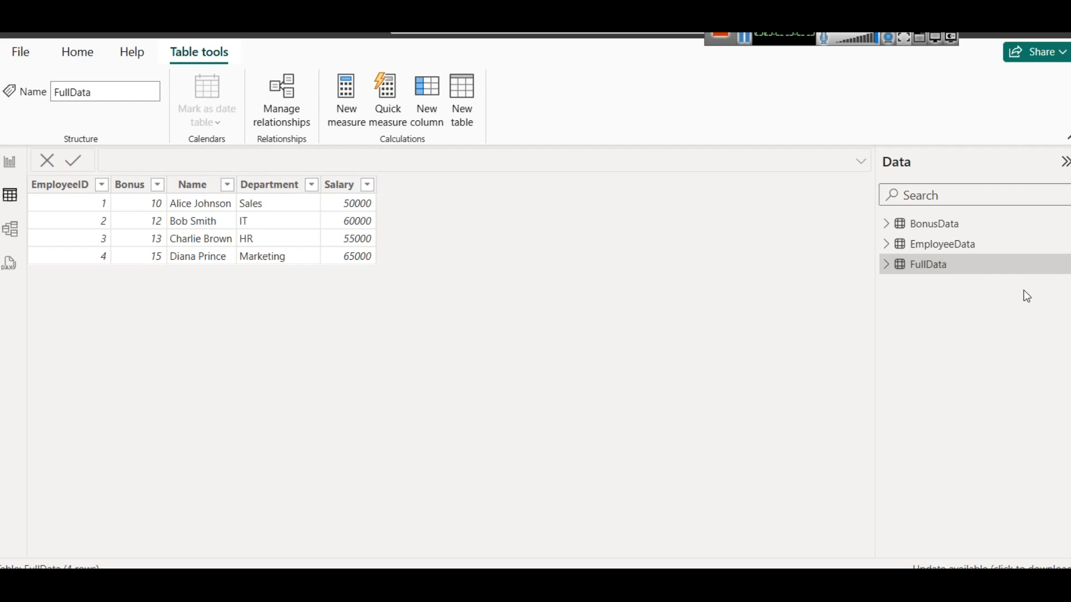
- Add a new calculated column to the FullData table and name it FullSalary
right_click(933, 272)
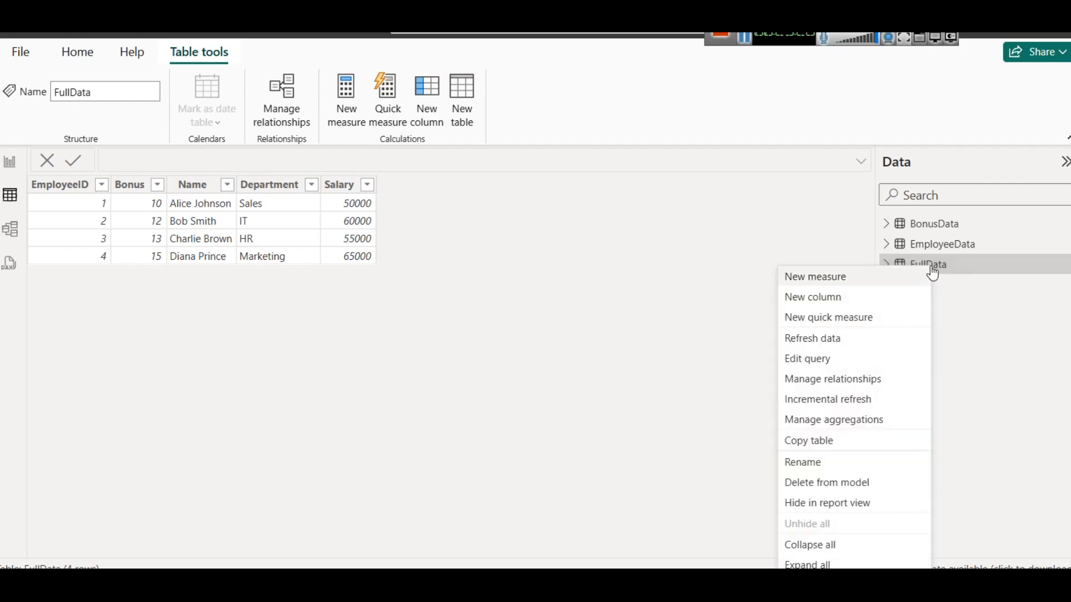
left_click(856, 297)
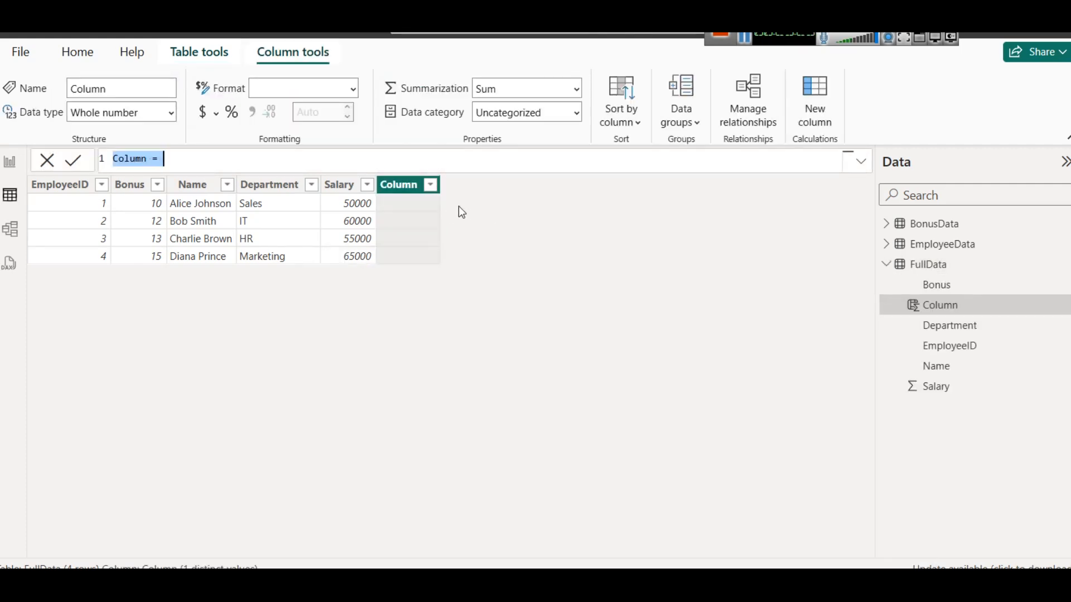
double_click(132, 159)
type("FullSala")
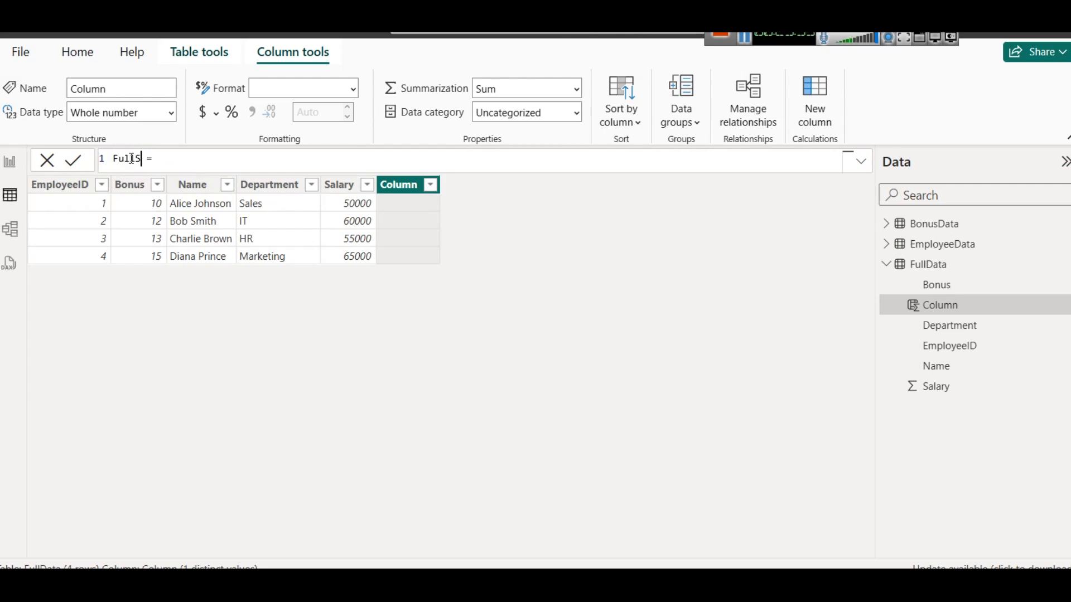
type("rt")
key("BackSpace")
type("y")
- Begin the FullSalary formula with FullData[Salary] + FullData[Bonus] / 100, with a closing parenthesis after 100
left_click(244, 159)
type("Sala")
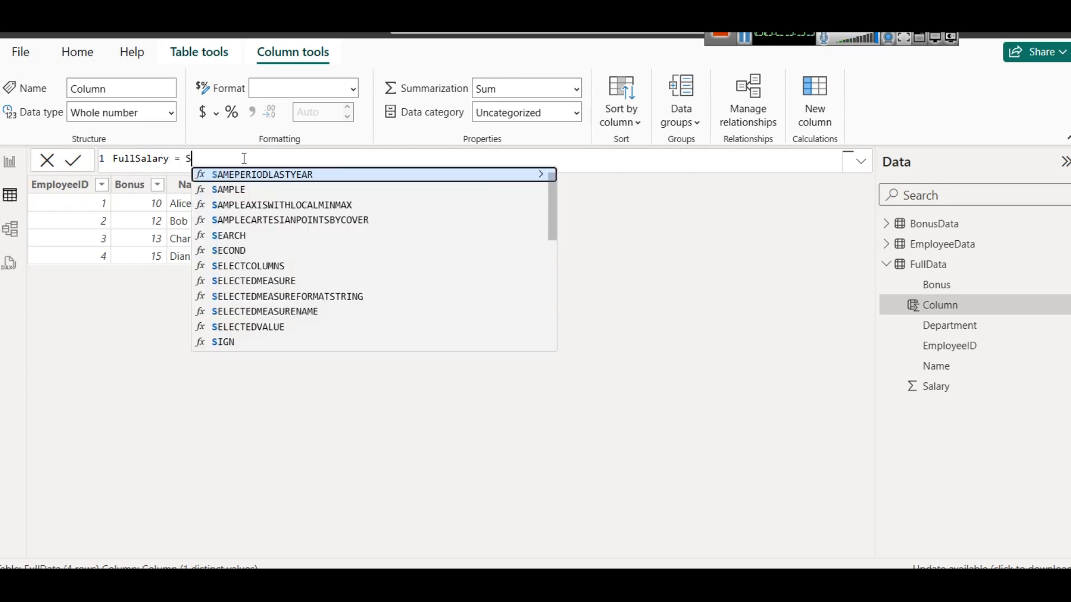
key("Tab")
type("+ ")
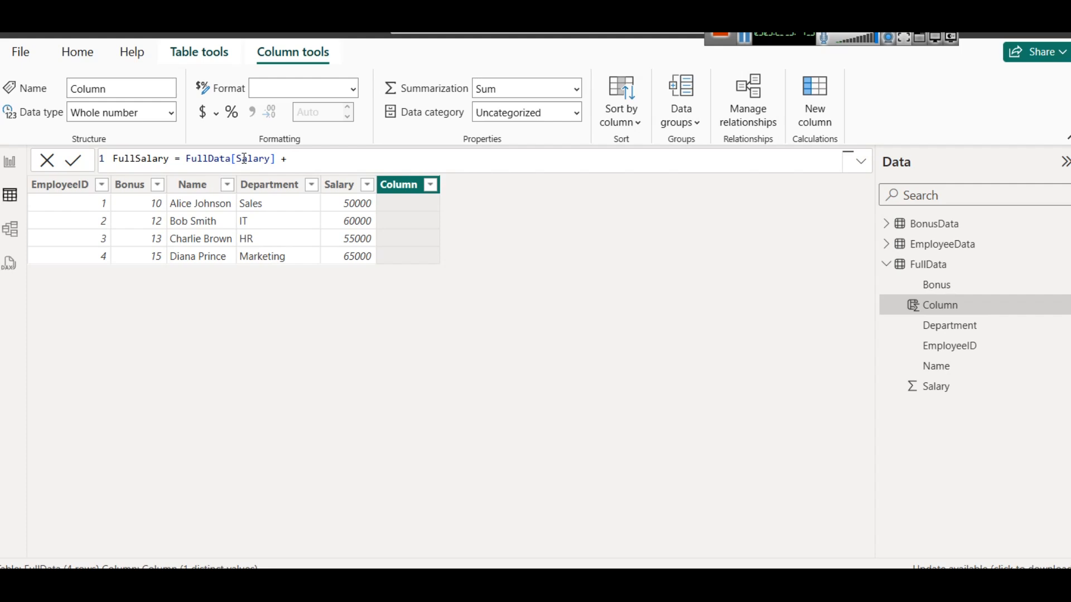
type("F")
key("BackSpace")
type("BOn")
key("Tab")
type("/ 100)")
- Add the opening parenthesis before FullData[Bonus] so the term reads (FullData[Bonus] / 100)
key("Left")
key("Left")
key("Left")
key("Left")
key("Left")
key("Left")
key("Left")
key("Left")
key("Left")
key("Left")
key("Left")
key("Left")
key("Left")
key("Left")
key("Left")
key("Left")
key("Left")
key("Left")
key("Left")
key("Left")
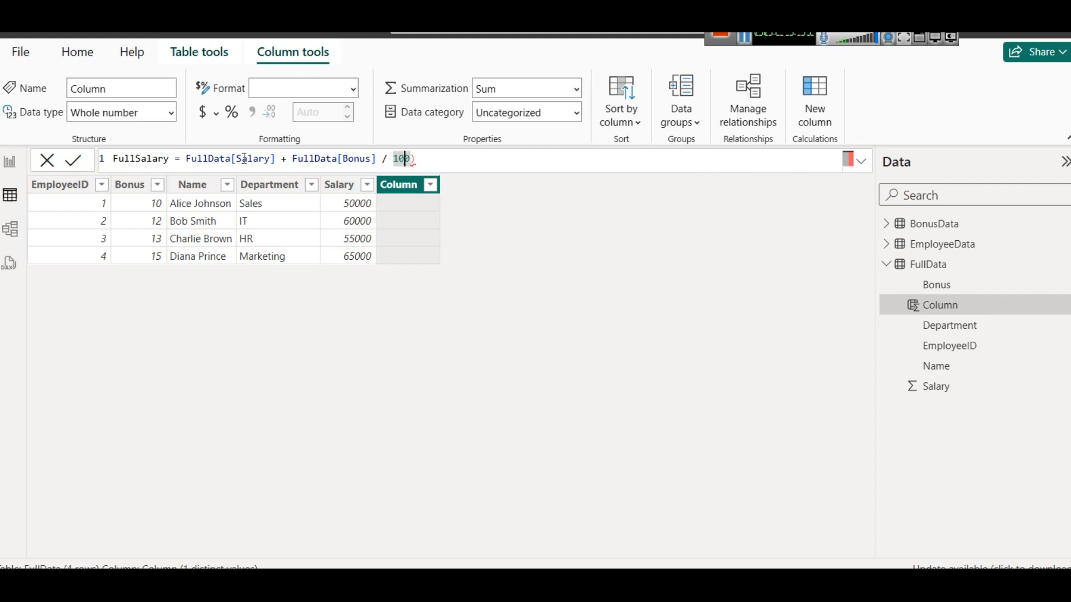
key("Left")
key("Left")
type("(")
key("Right")
key("Right")
key("Right")
key("Right")
key("Right")
key("Right")
key("Right")
key("Right")
key("Right")
key("Right")
key("Right")
key("Right")
key("Right")
key("Right")
key("Right")
key("Right")
key("Right")
key("Right")
key("Right")
key("Right")
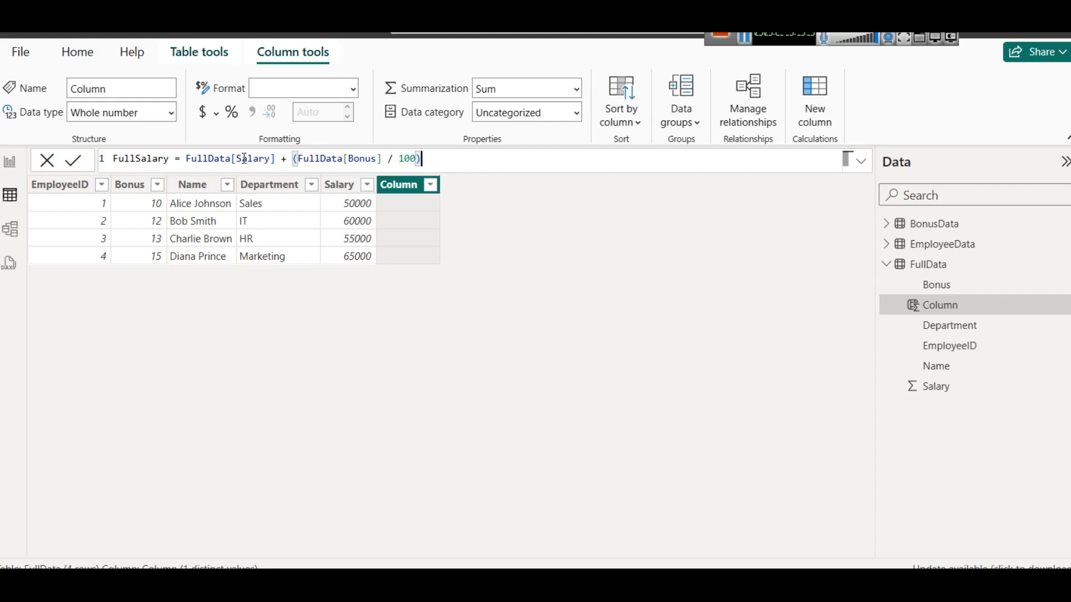
- Multiply the parenthesized bonus percentage by FullData[Salary] in the FullSalary formula
type("* Fu")
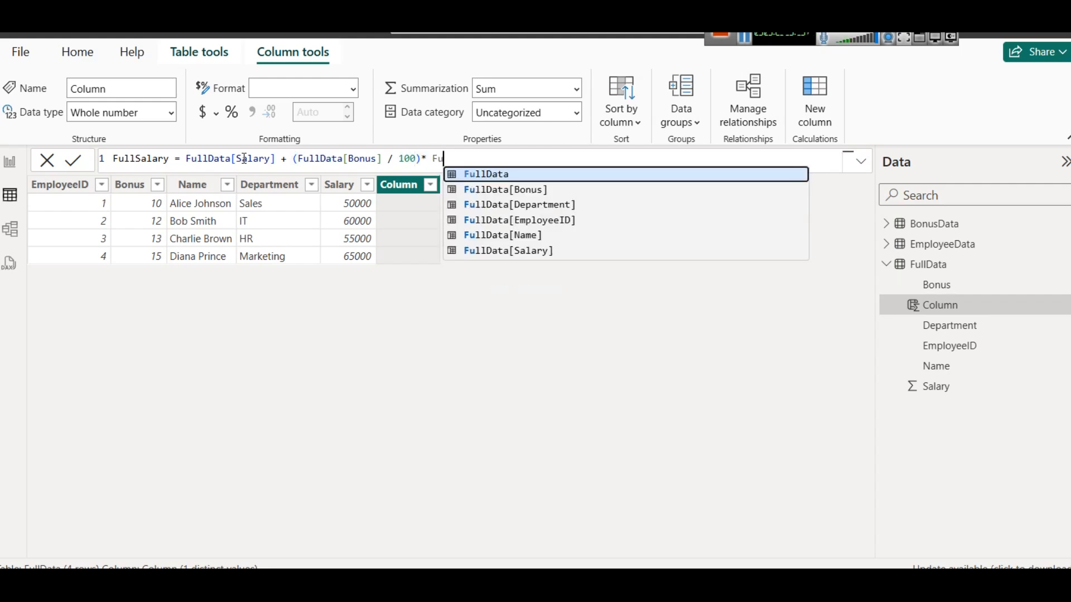
key("Down")
key("Down")
key("Down")
key("Down")
key("Down")
key("Tab")
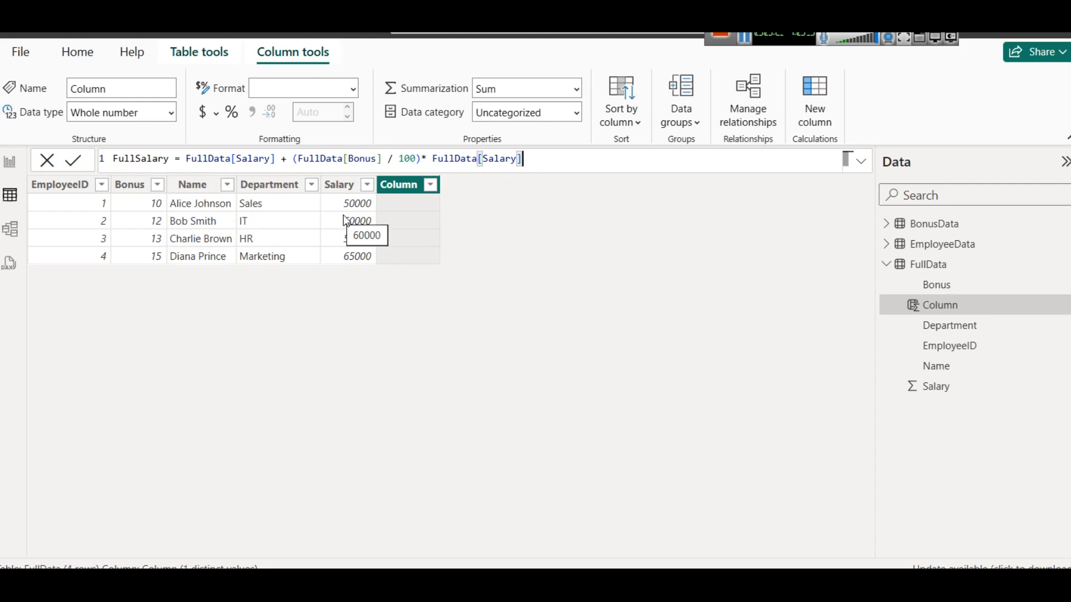
- Enclose the whole bonus product in outer parentheses and commit the FullSalary formula
left_click(294, 160)
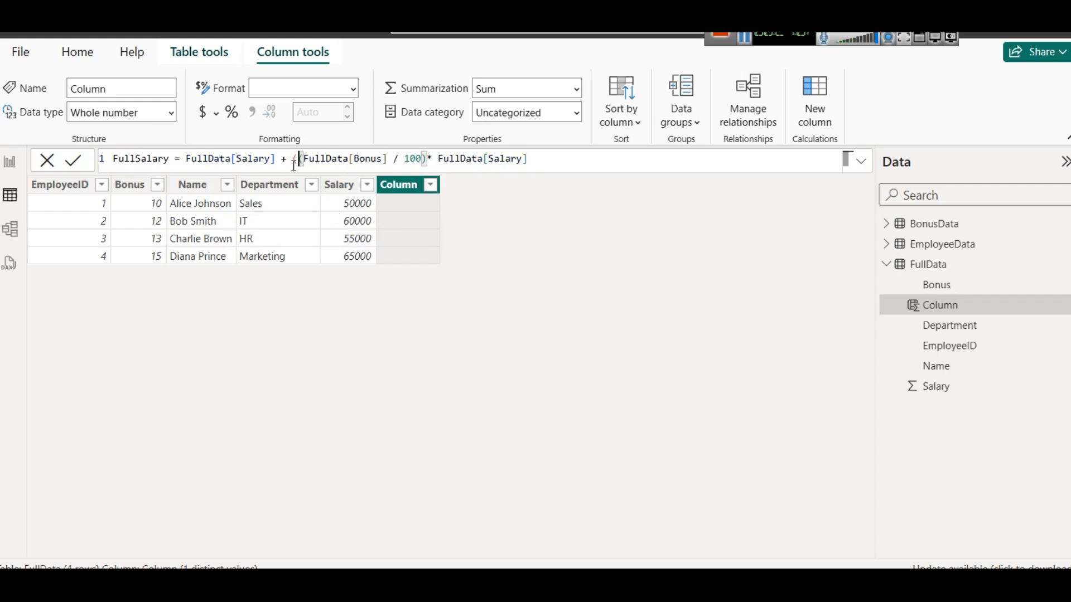
type("(")
left_click(538, 156)
type(")")
left_click(76, 160)
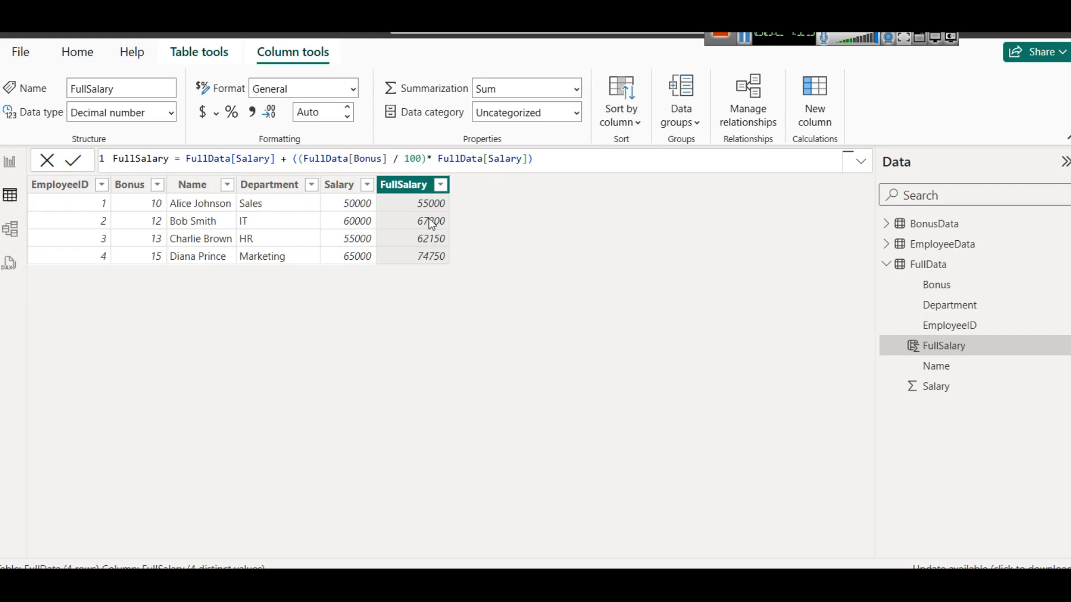
- Return to the report view and move the two salary charts closer together
left_click(10, 163)
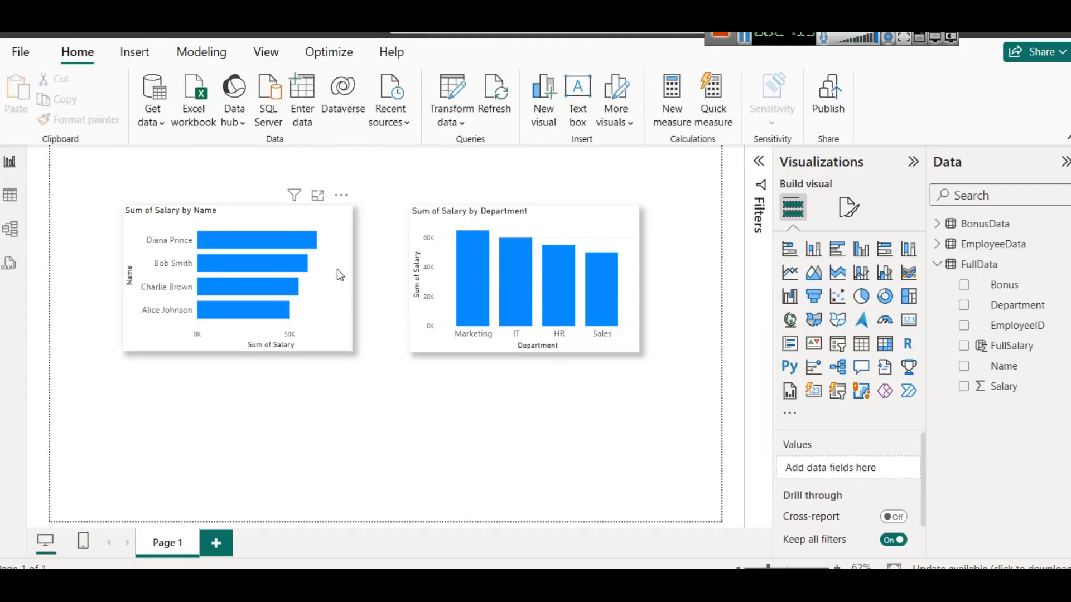
left_click_drag(345, 259, 377, 258)
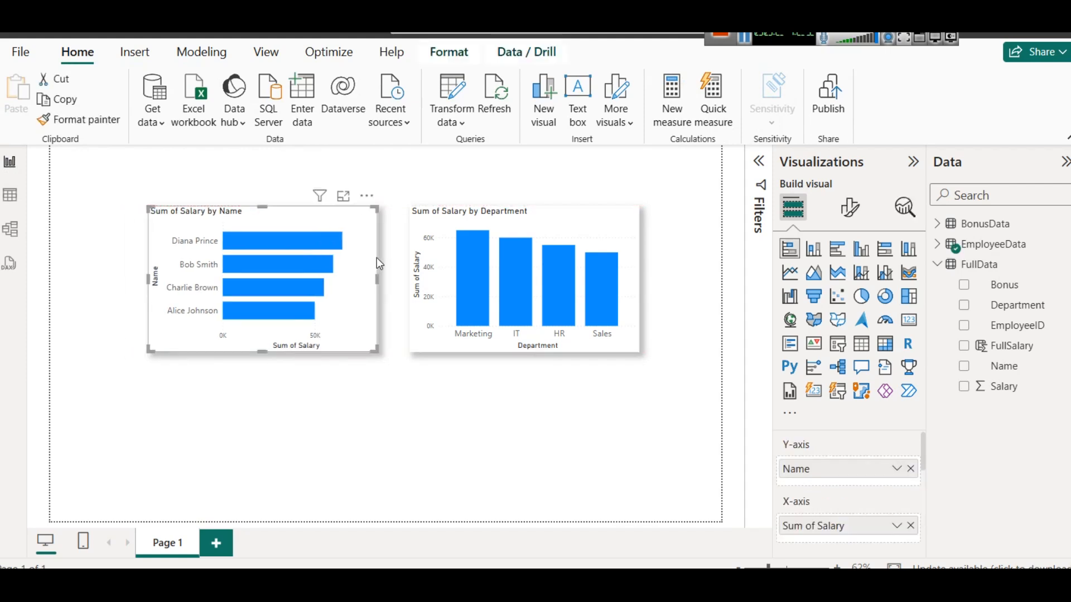
left_click_drag(494, 217, 483, 212)
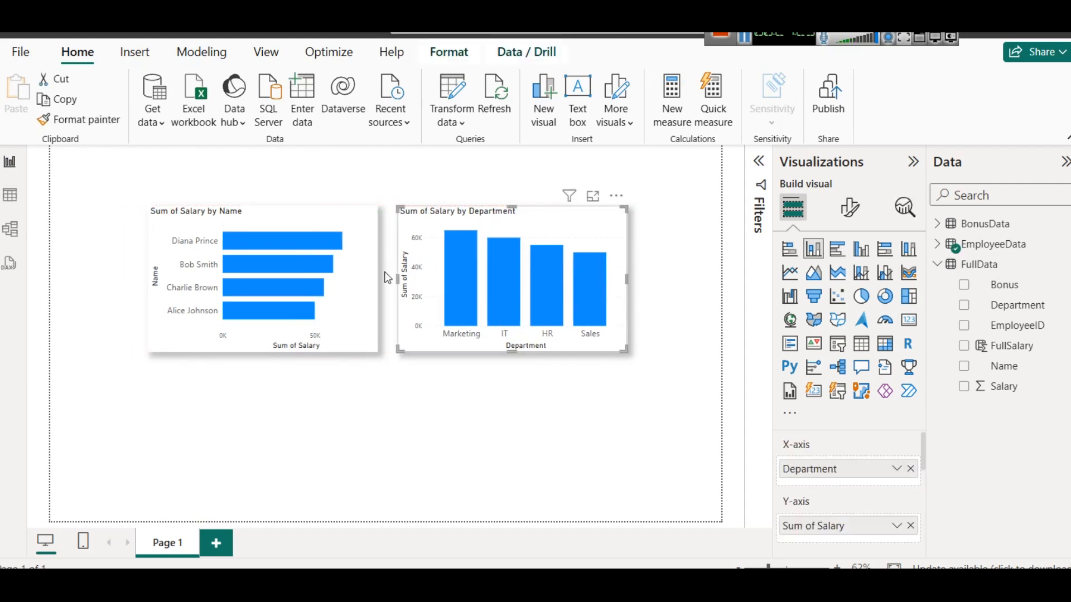
- Try a copy of the salary-by-name bar chart below the original, with FullSalary replacing Salary on its X-axis
left_click(353, 320)
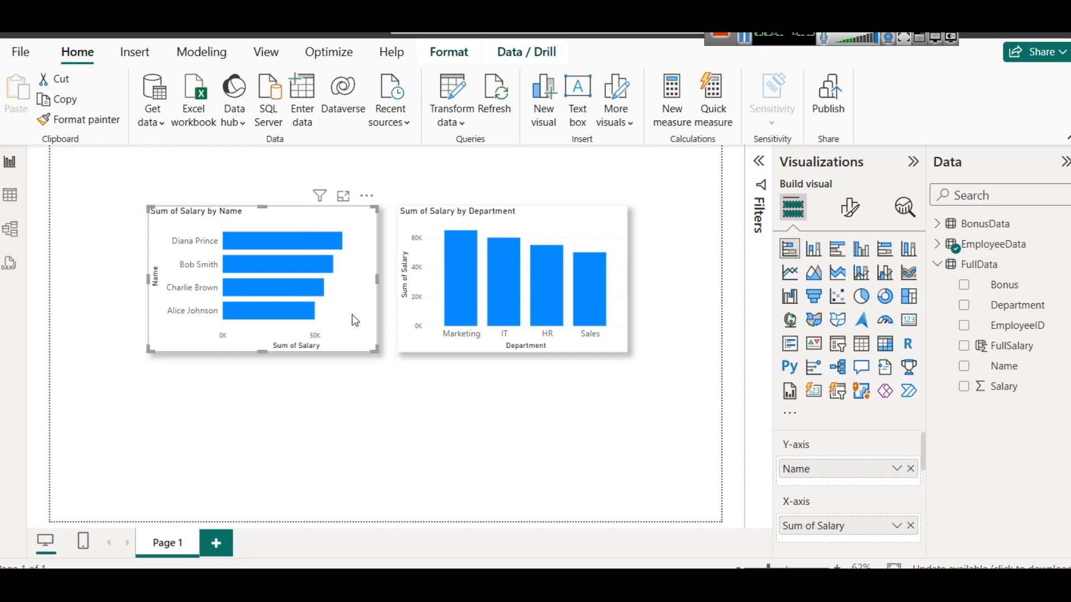
key("ctrl+c")
key("ctrl+v")
left_click_drag(352, 320, 346, 471)
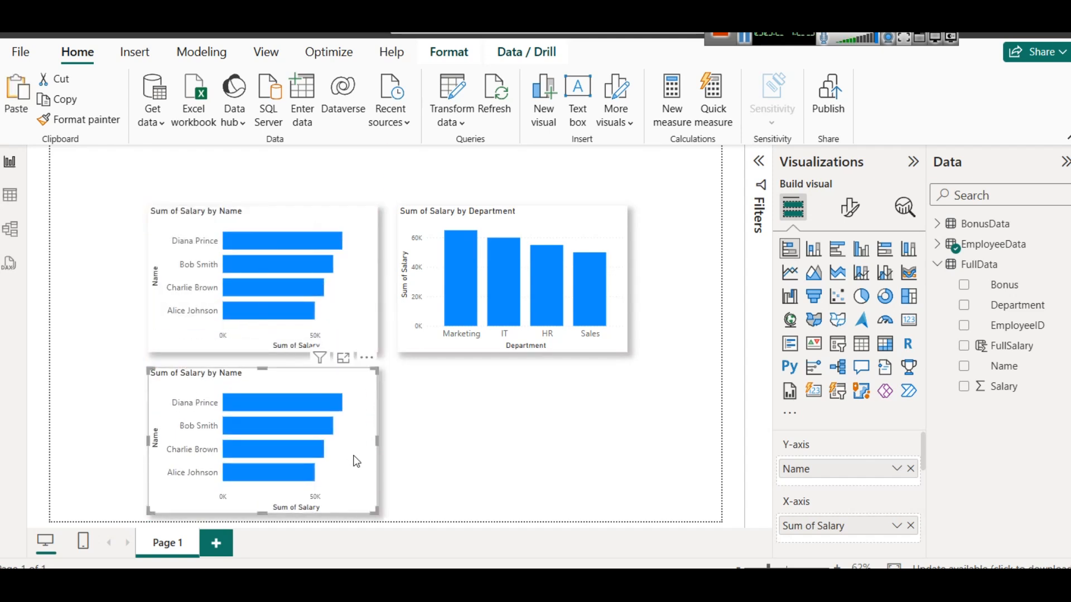
left_click(910, 525)
left_click_drag(1022, 347, 836, 524)
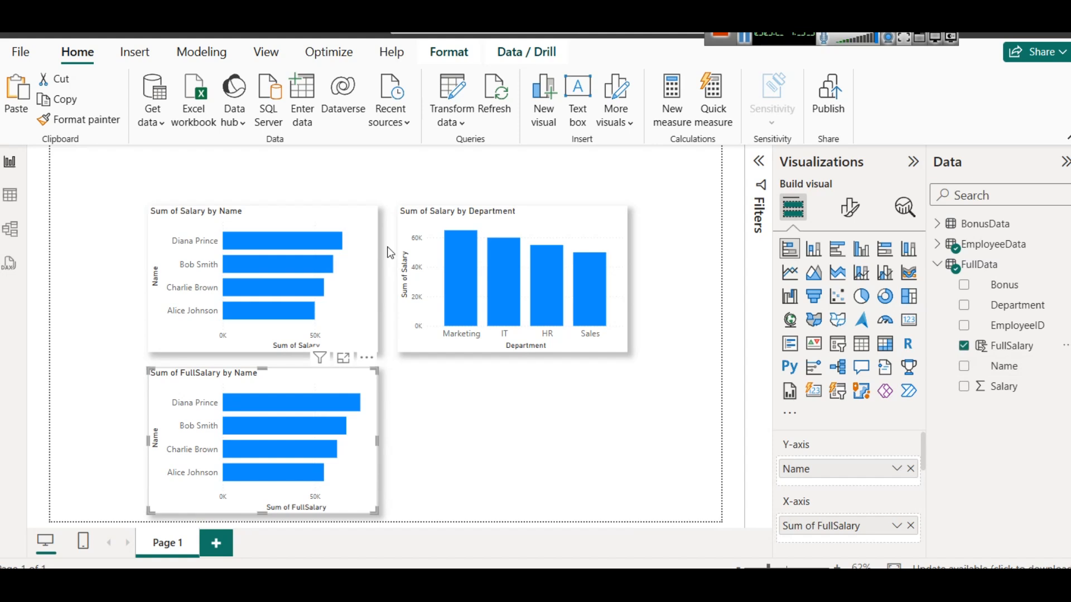
- Delete the duplicated chart that shows FullSalary by Name
left_click(371, 218)
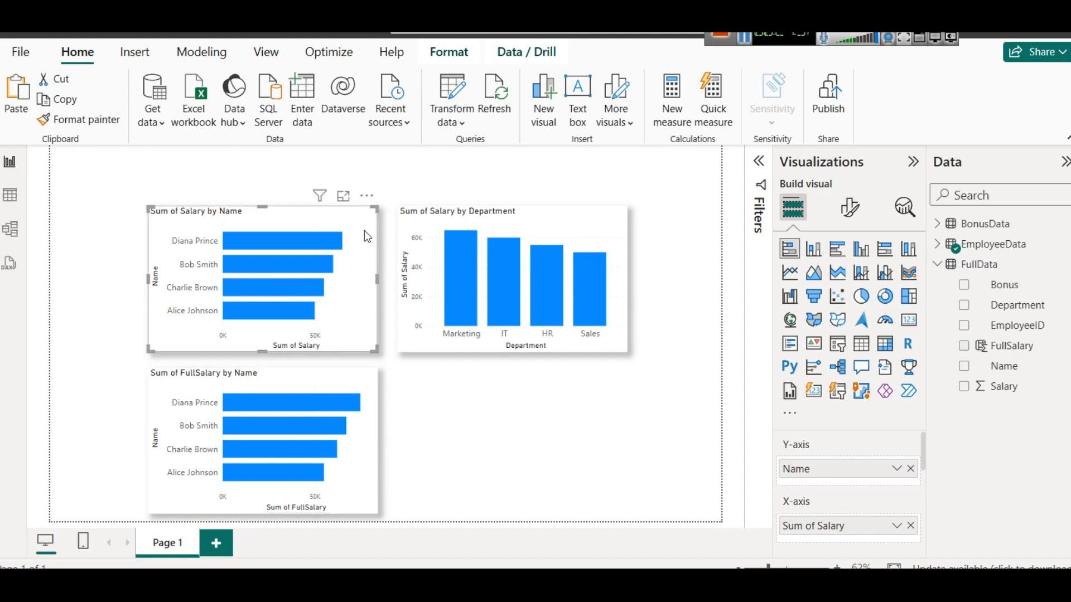
left_click(374, 385)
key("Delete")
- Extend the salary-by-name chart downward and add FullSalary to its X-axis alongside Salary
left_click(371, 294)
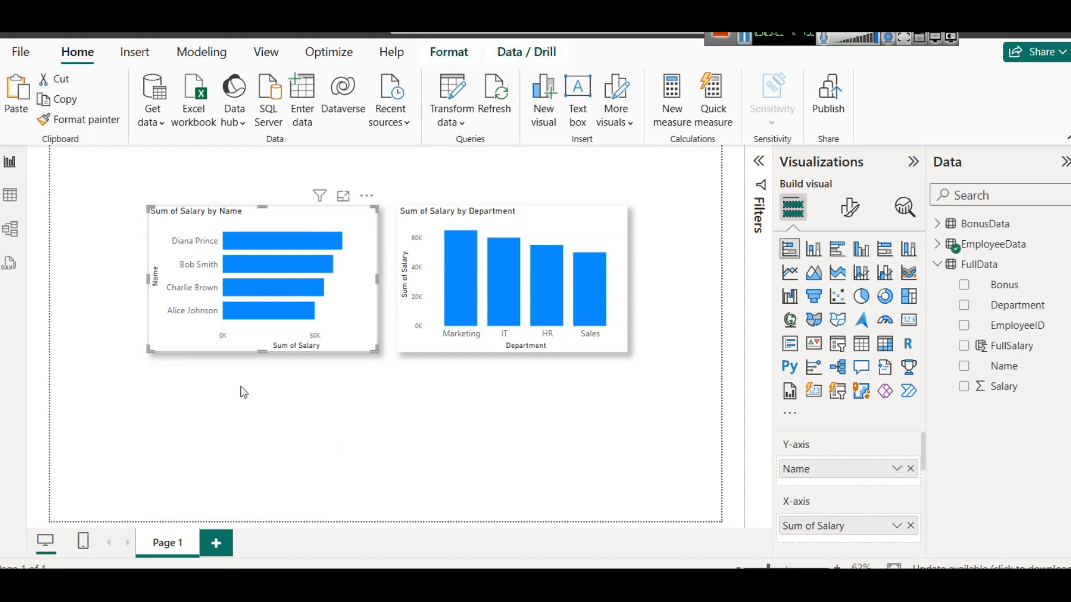
left_click_drag(261, 353, 262, 451)
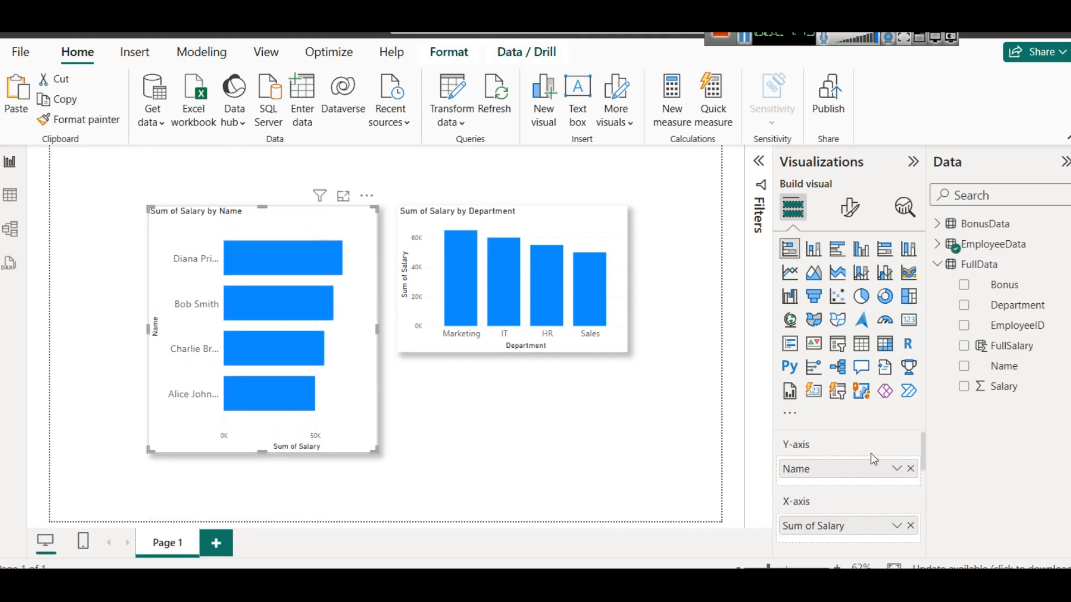
left_click_drag(1026, 346, 865, 535)
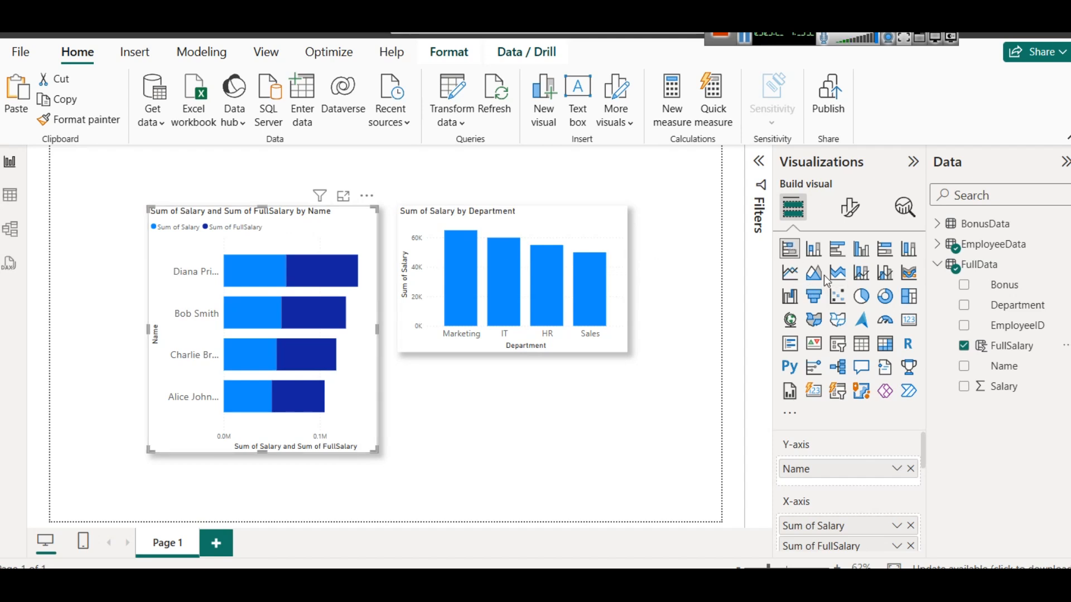
- Change the salary-by-name chart to a clustered bar chart and turn on its data labels
left_click(837, 250)
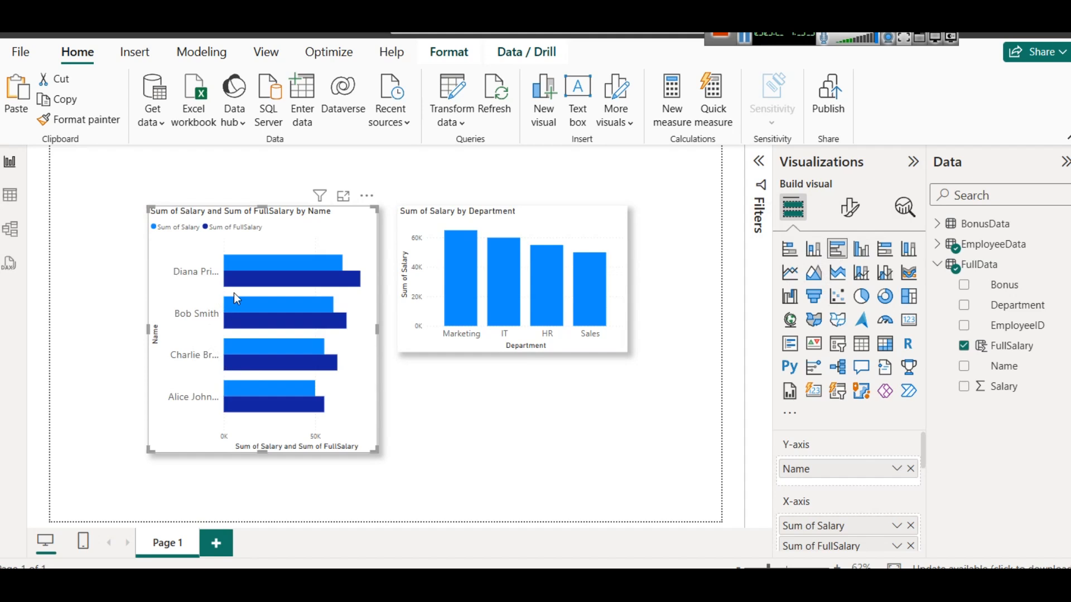
left_click(848, 207)
scroll(831, 461, "down", 2)
left_click(906, 500)
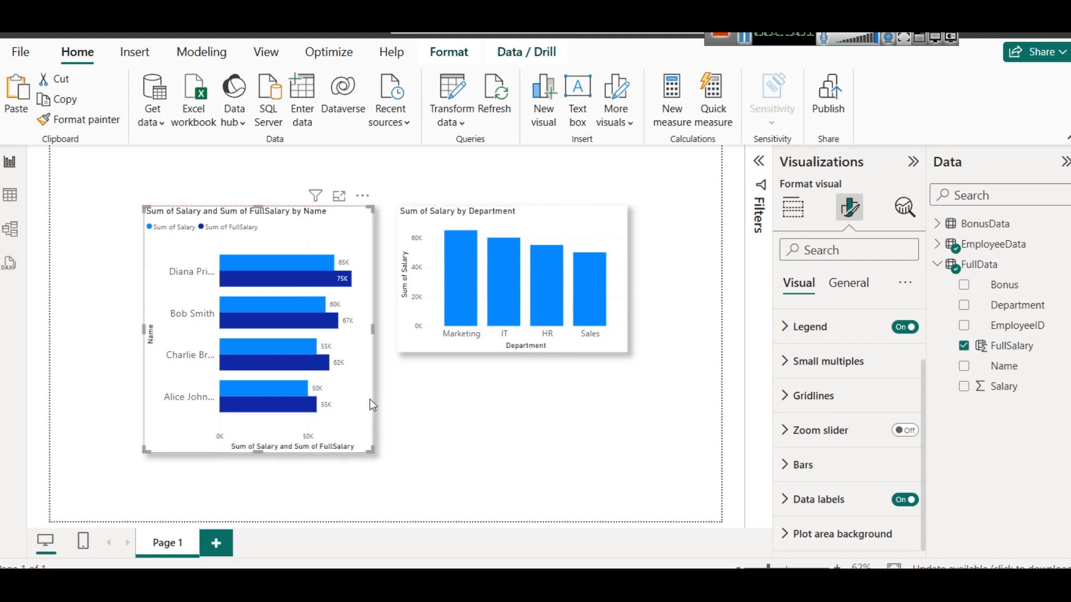
- Shorten the salary-by-department column chart and place a copy of it directly underneath
left_click_drag(527, 210, 528, 209)
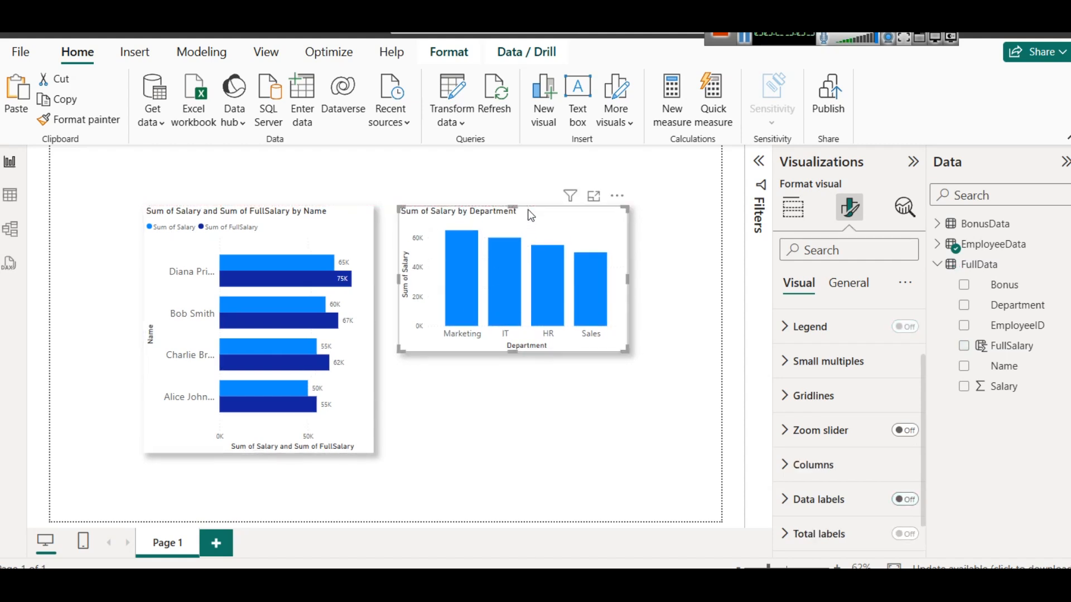
left_click_drag(513, 350, 512, 329)
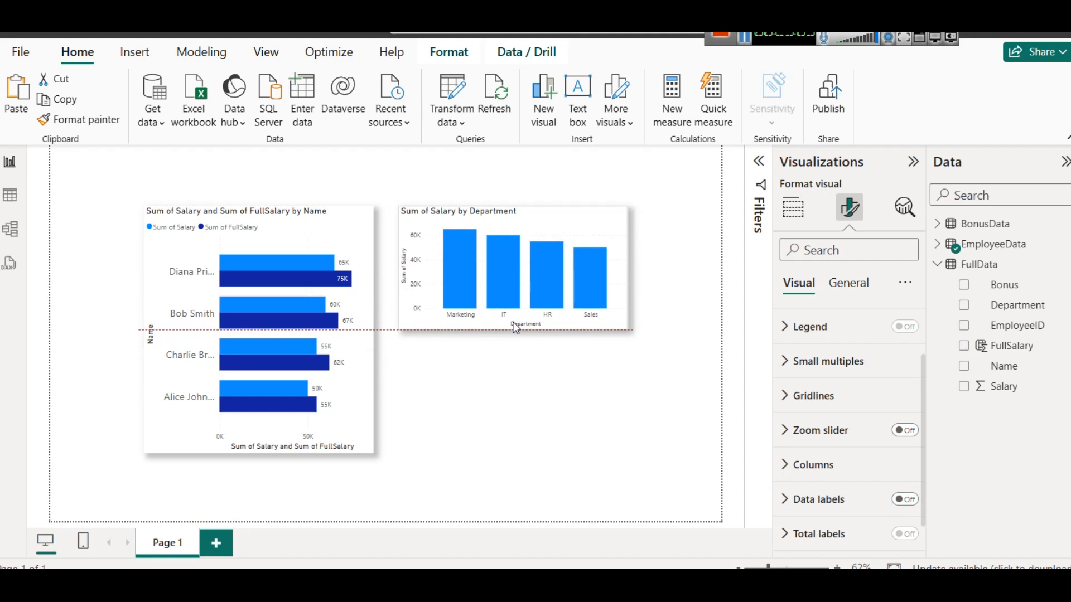
left_click_drag(628, 267, 625, 264)
key("ctrl+c")
key("ctrl+v")
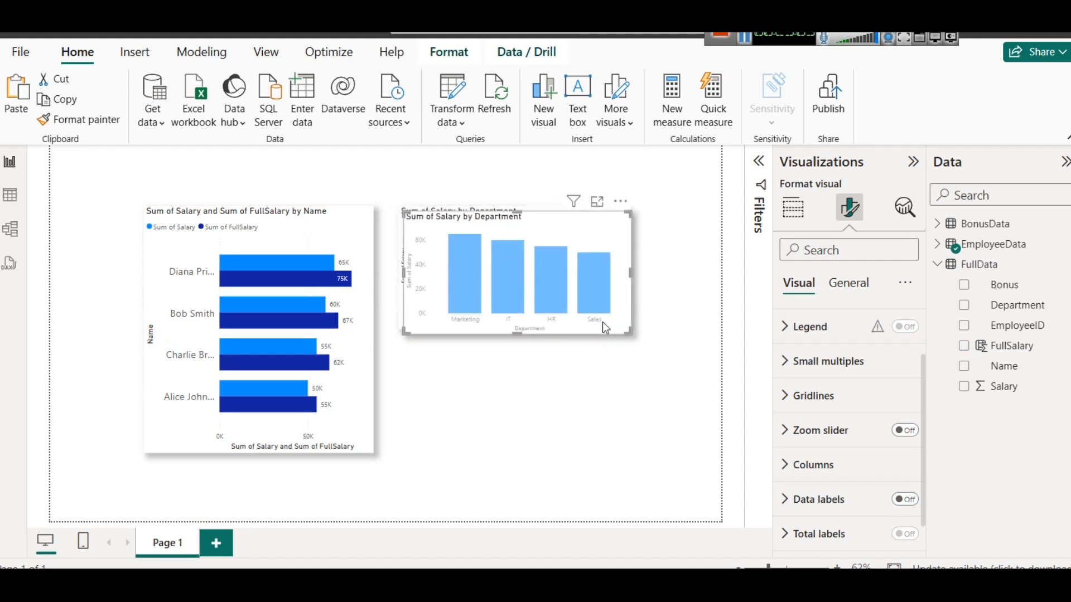
left_click_drag(602, 322, 601, 447)
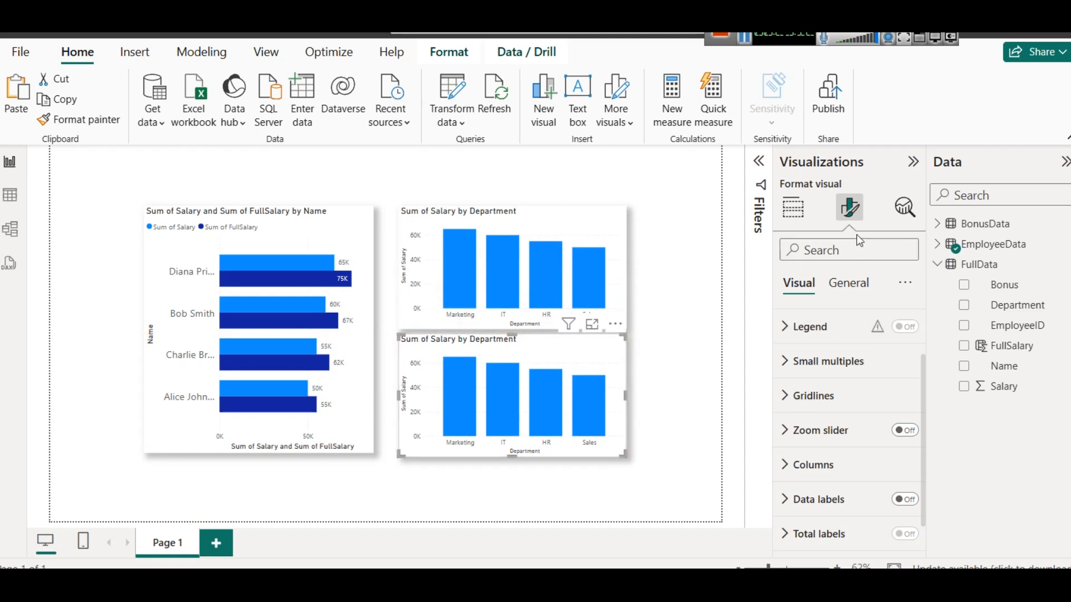
- Convert the copied department chart to a donut chart and replace its Salary values with FullSalary
left_click(795, 206)
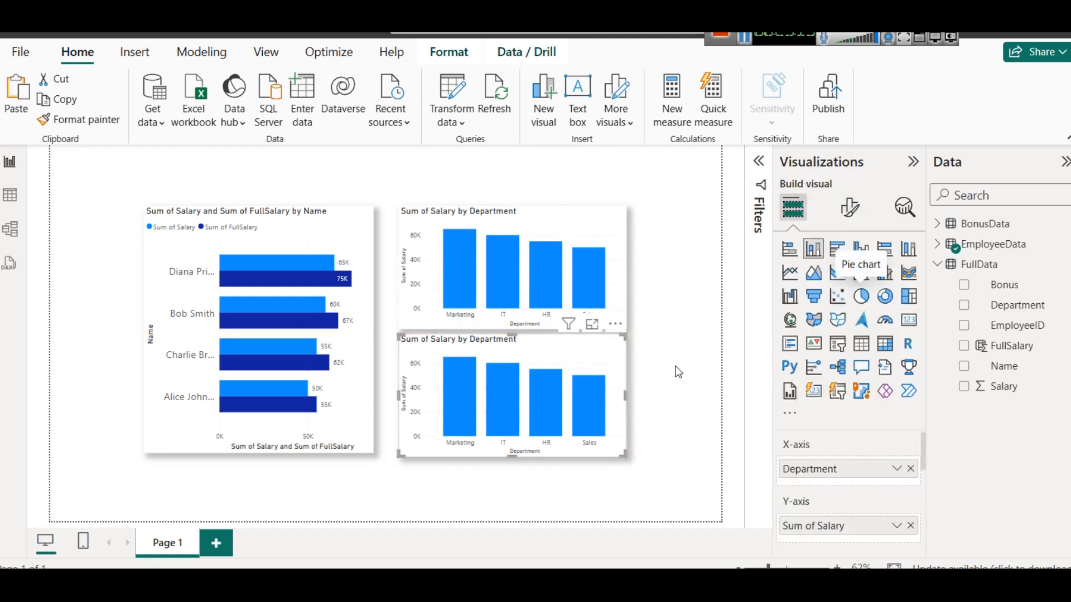
left_click(885, 296)
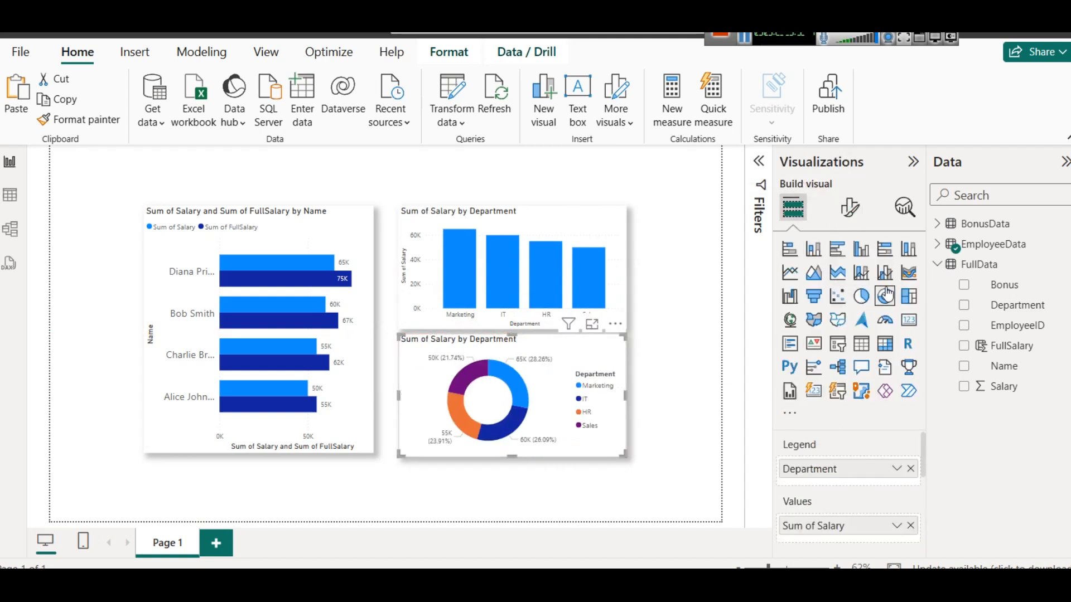
left_click(911, 526)
left_click_drag(1048, 346, 891, 530)
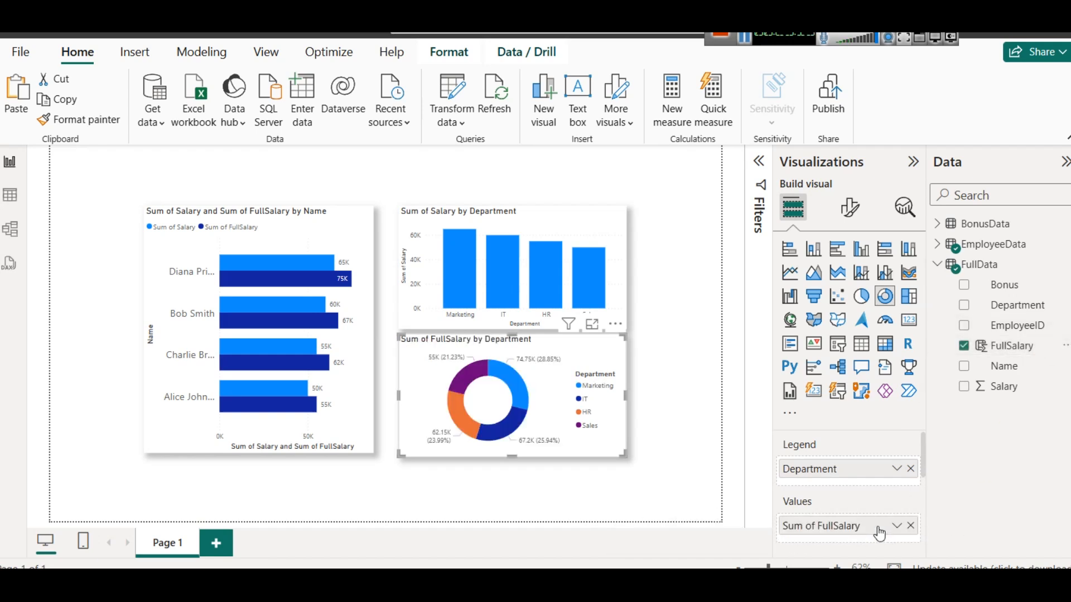
left_click(569, 487)
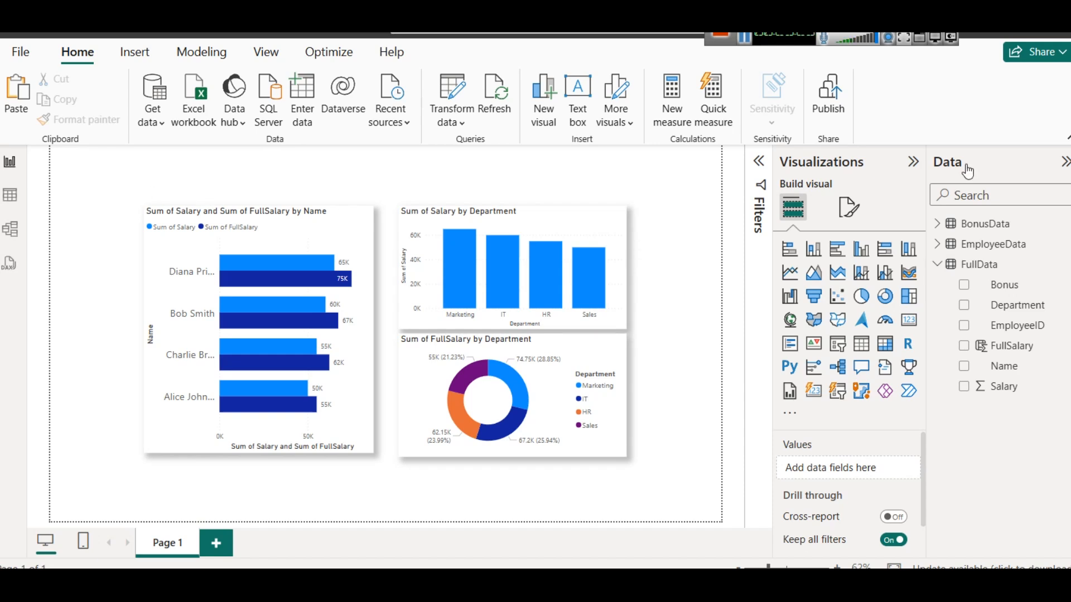
left_click(973, 267)
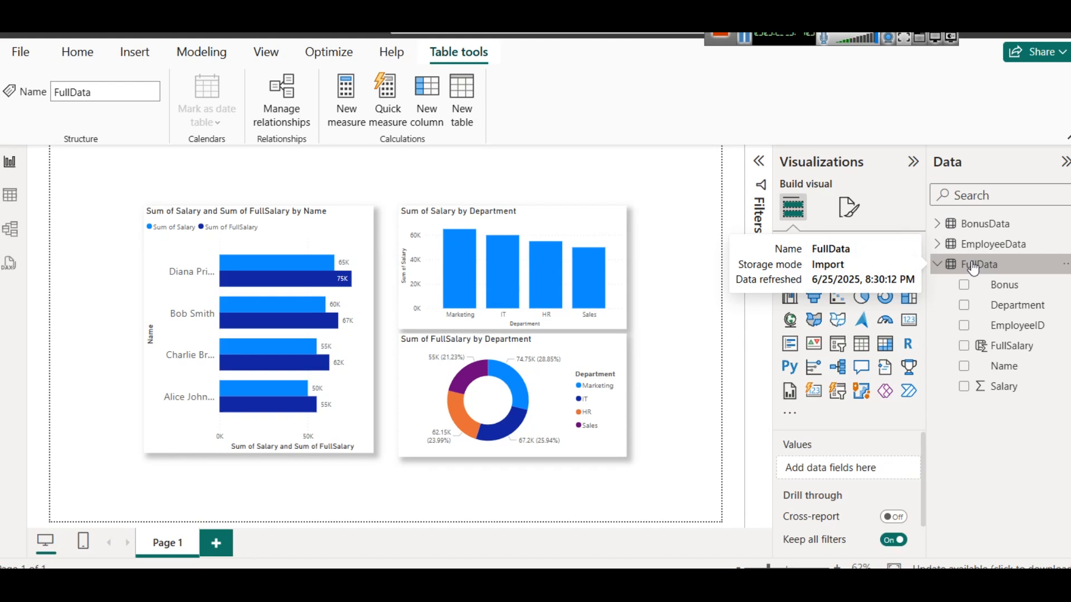
- Open the FullData table's query for editing in Power Query Editor
right_click(973, 268)
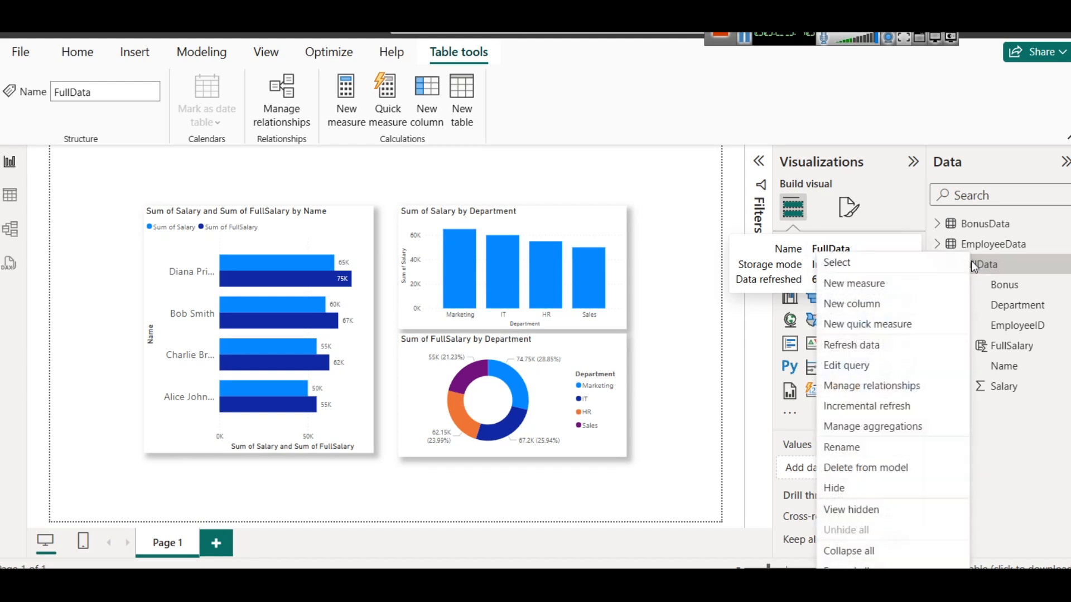
left_click(875, 366)
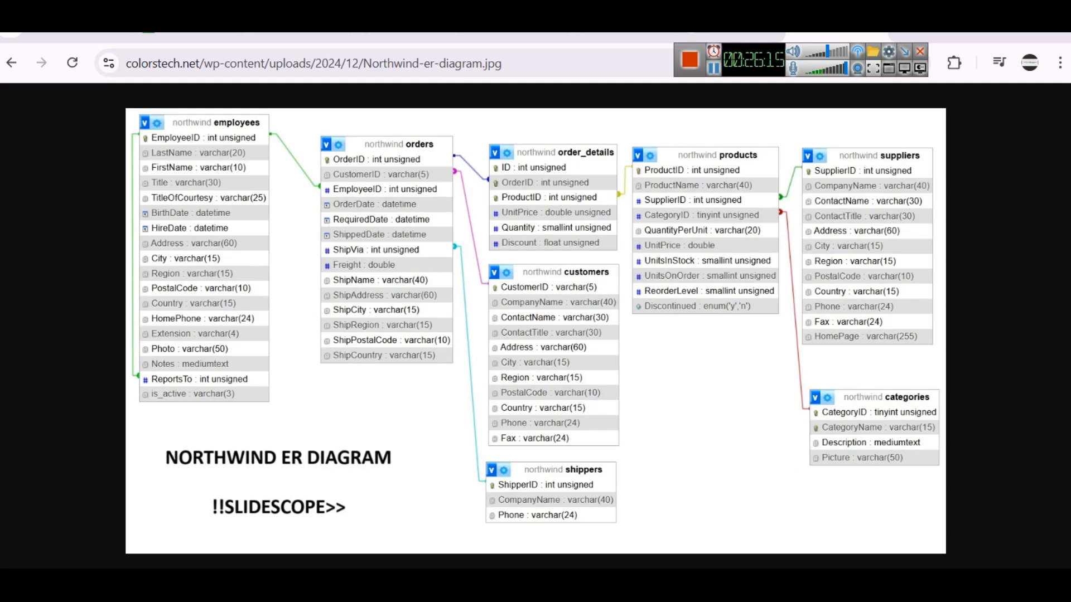
left_click(641, 527)
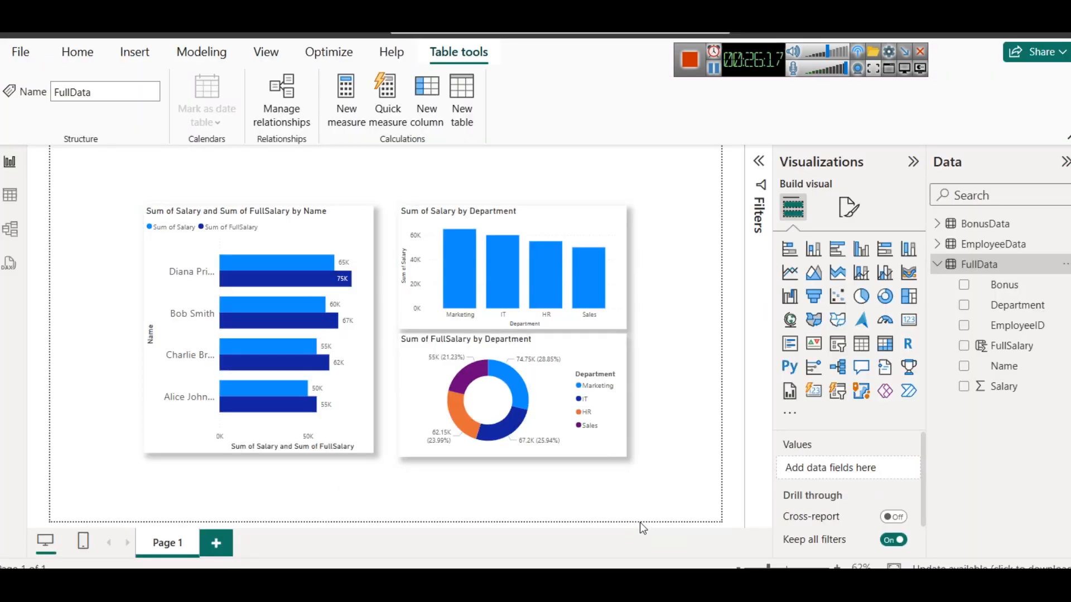
right_click(986, 265)
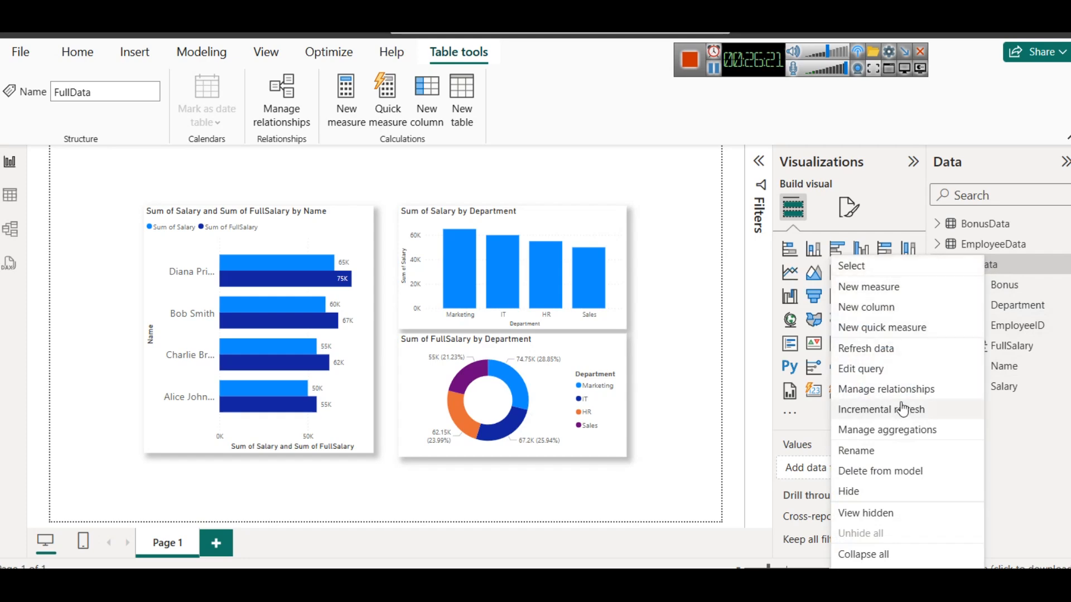
left_click(884, 369)
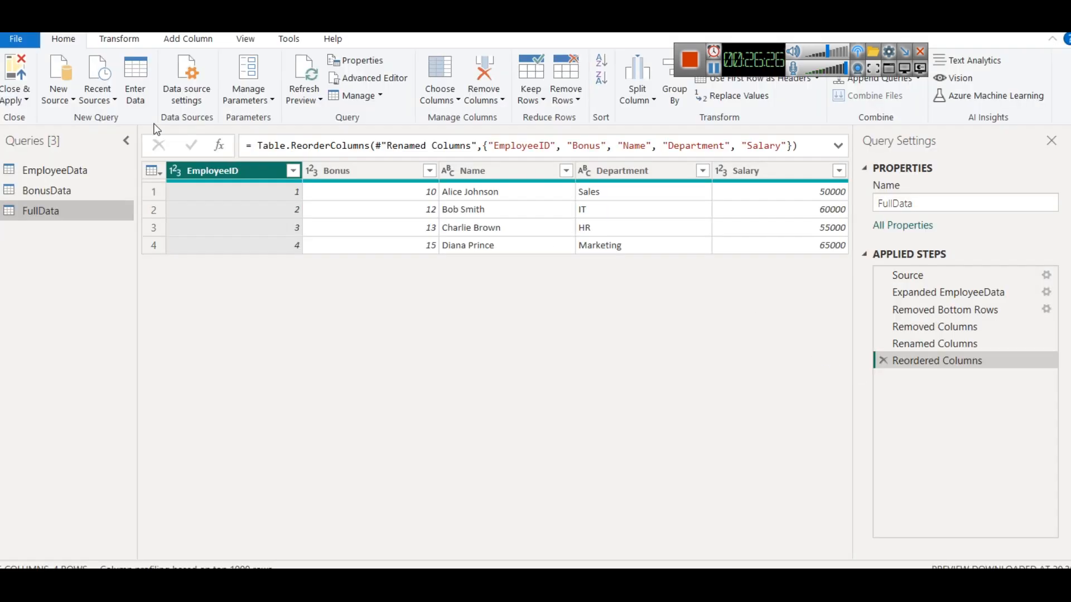
left_click(72, 100)
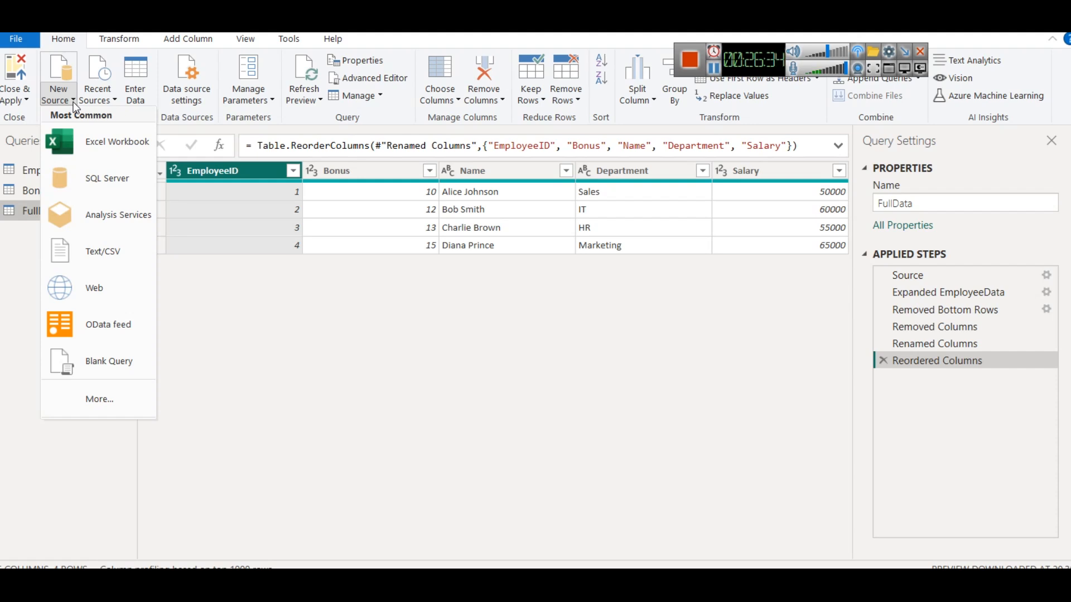
left_click(99, 399)
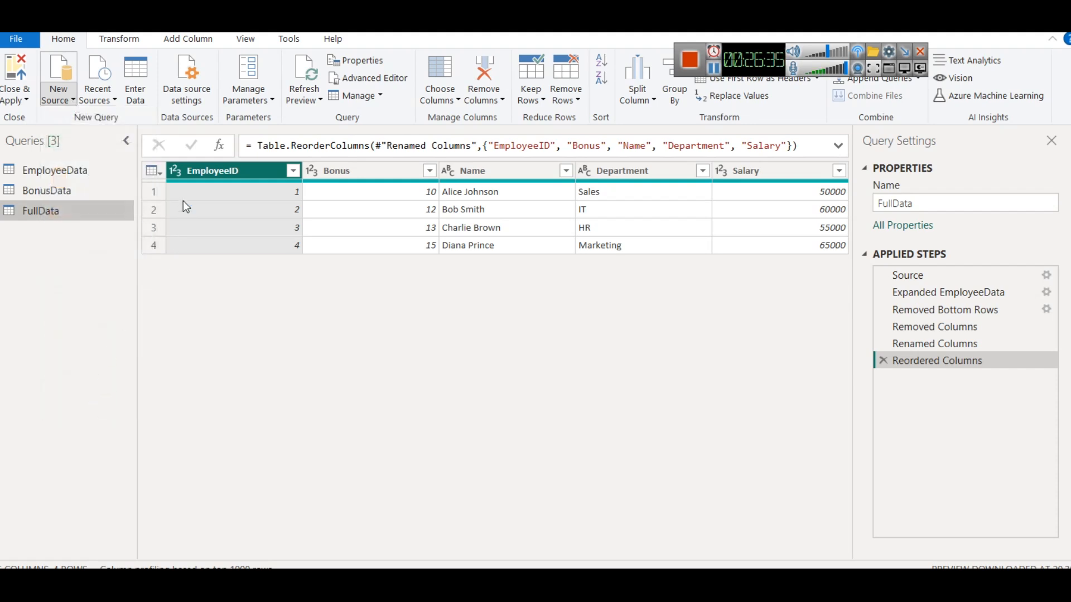
type("mys")
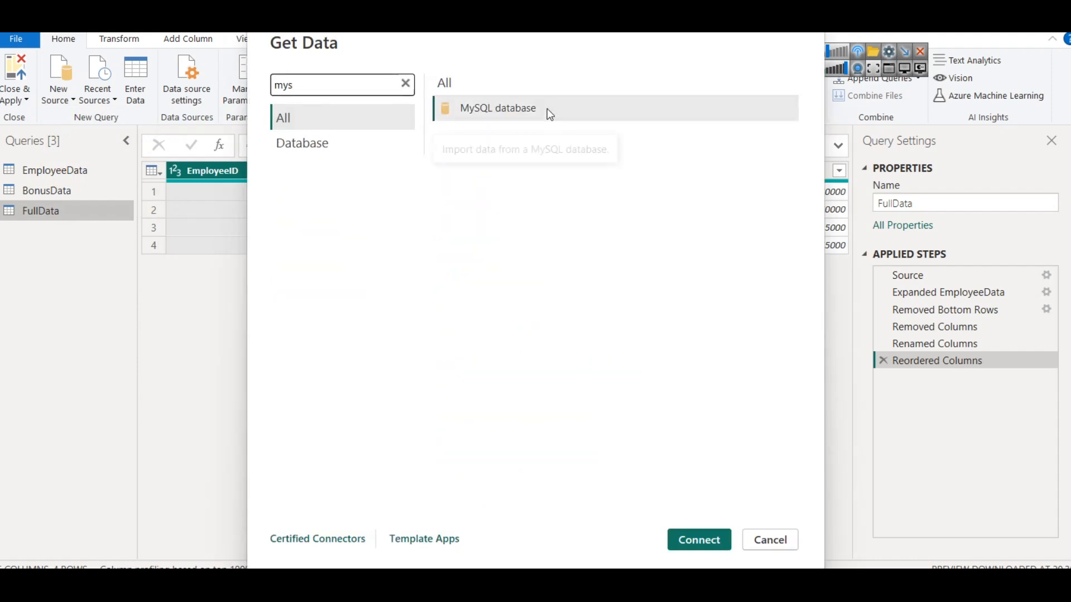
left_click(698, 541)
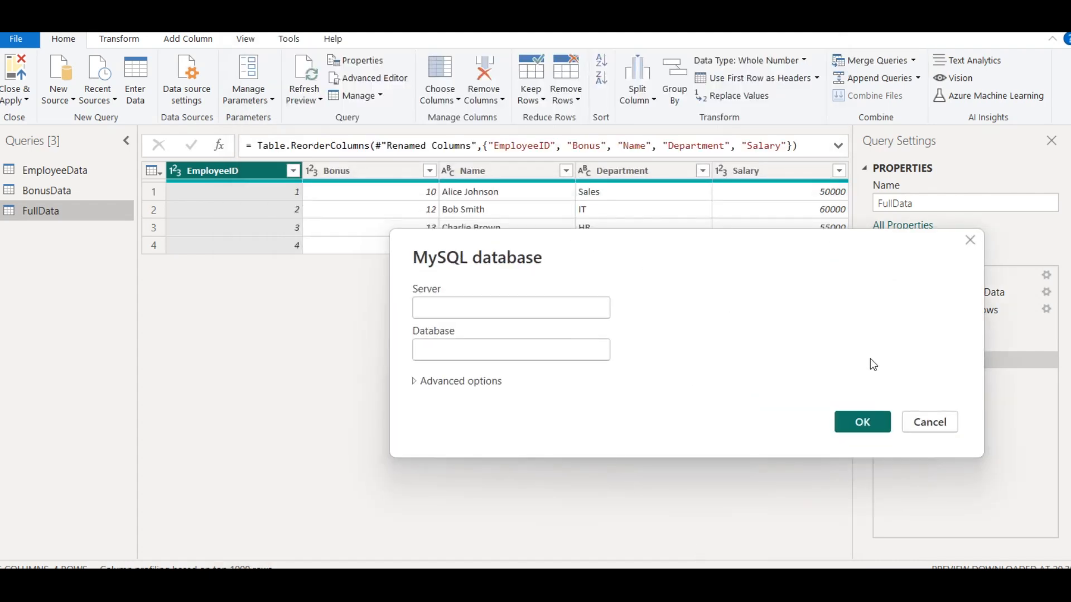
left_click(922, 426)
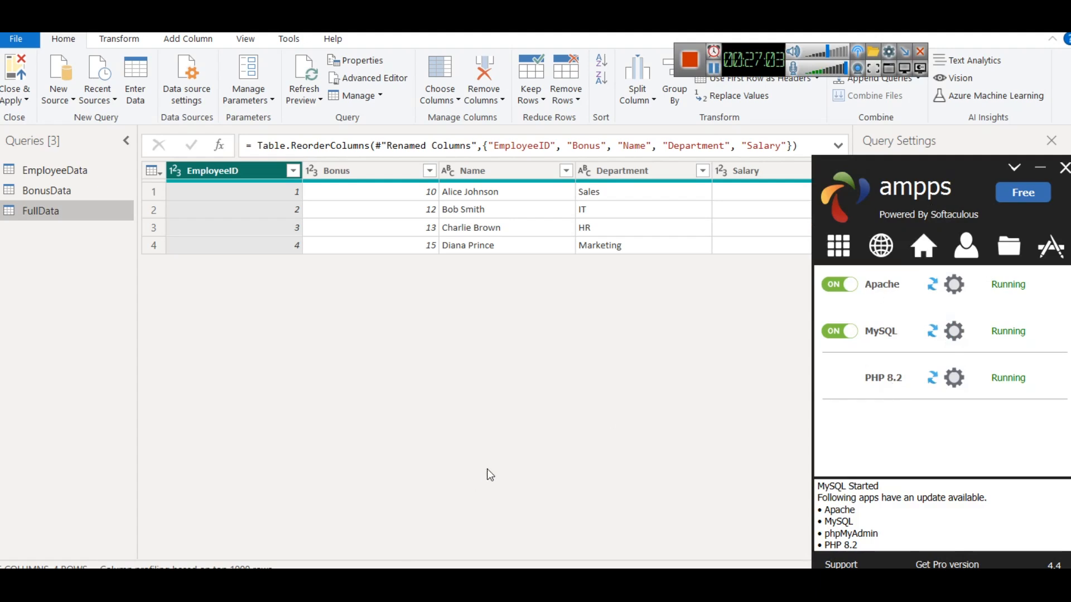
- Switch to phpMyAdmin in the browser, examine the northwind database's tables and browse the rows of its products table
mouse_move(547, 581)
mouse_move(509, 581)
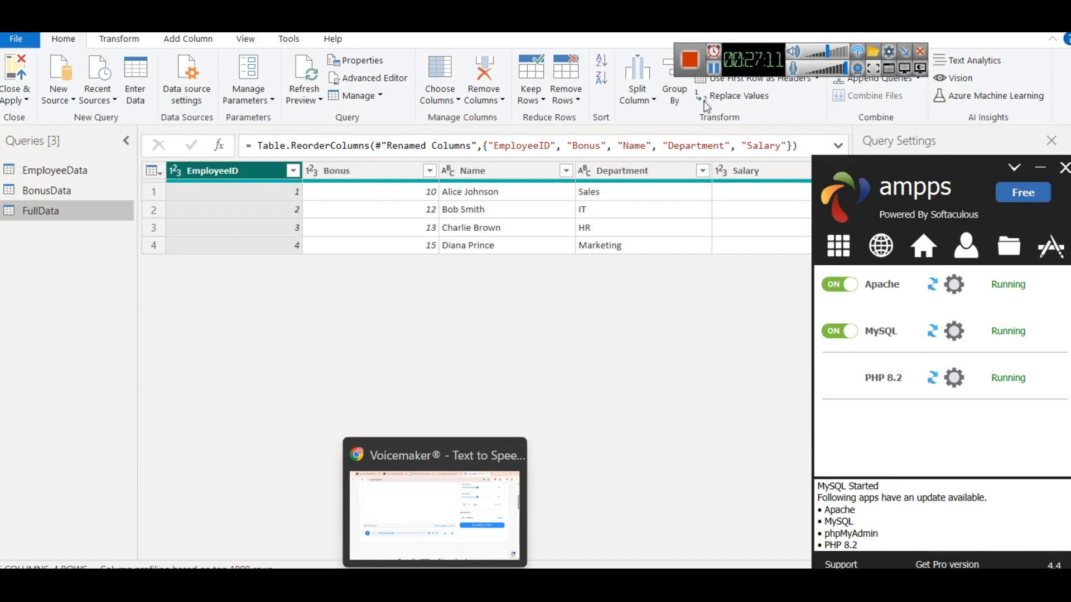
key("alt+Tab")
left_click(620, 34)
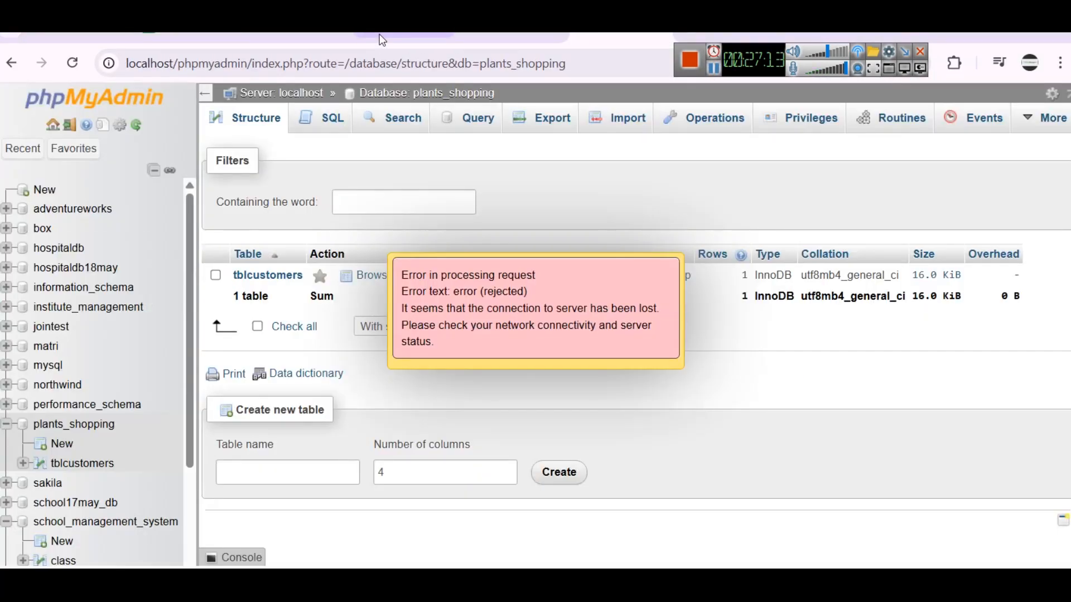
left_click(495, 36)
left_click(58, 285)
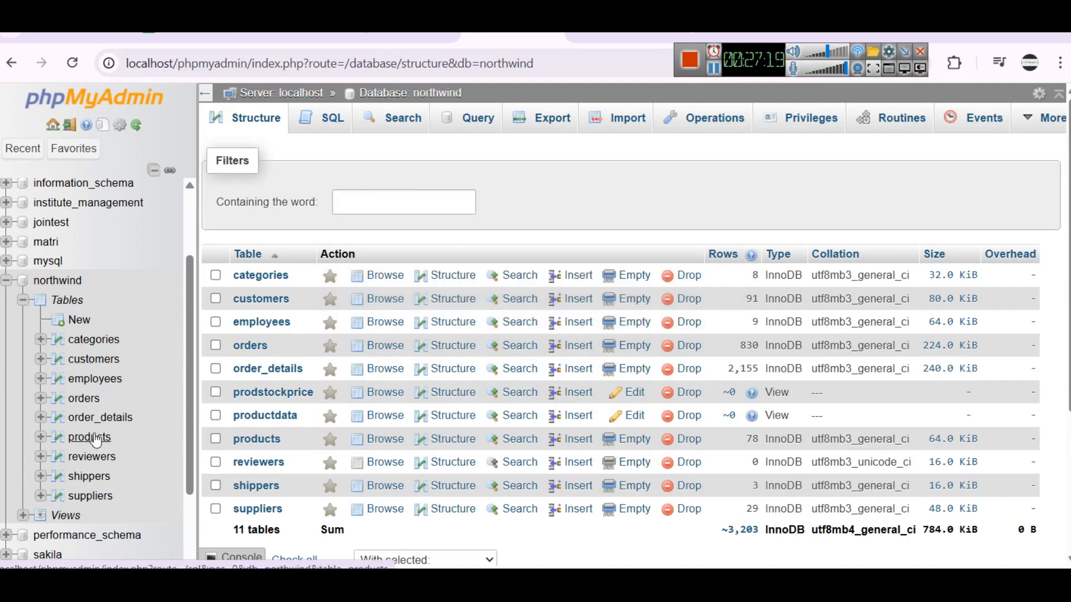
left_click(92, 439)
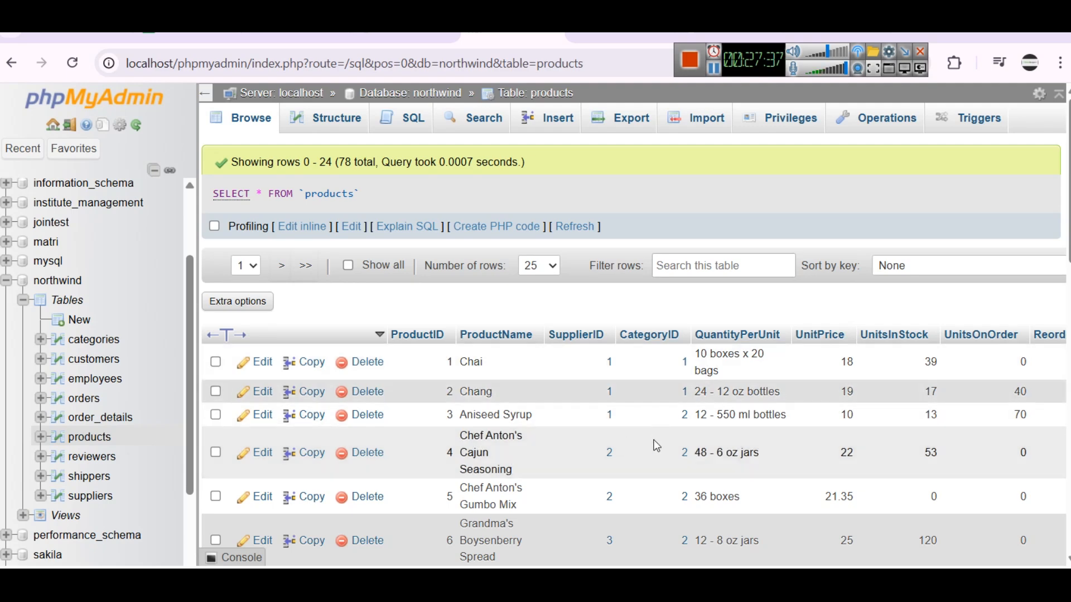
- Return to Power Query Editor and start a new data source connection of type MySQL database
left_click(630, 486)
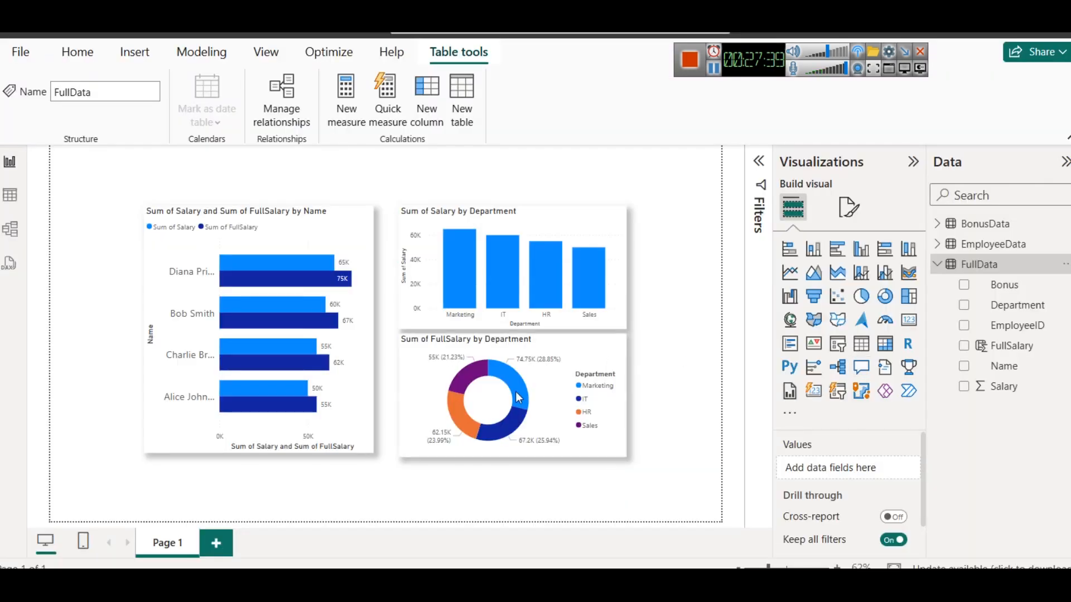
mouse_move(621, 586)
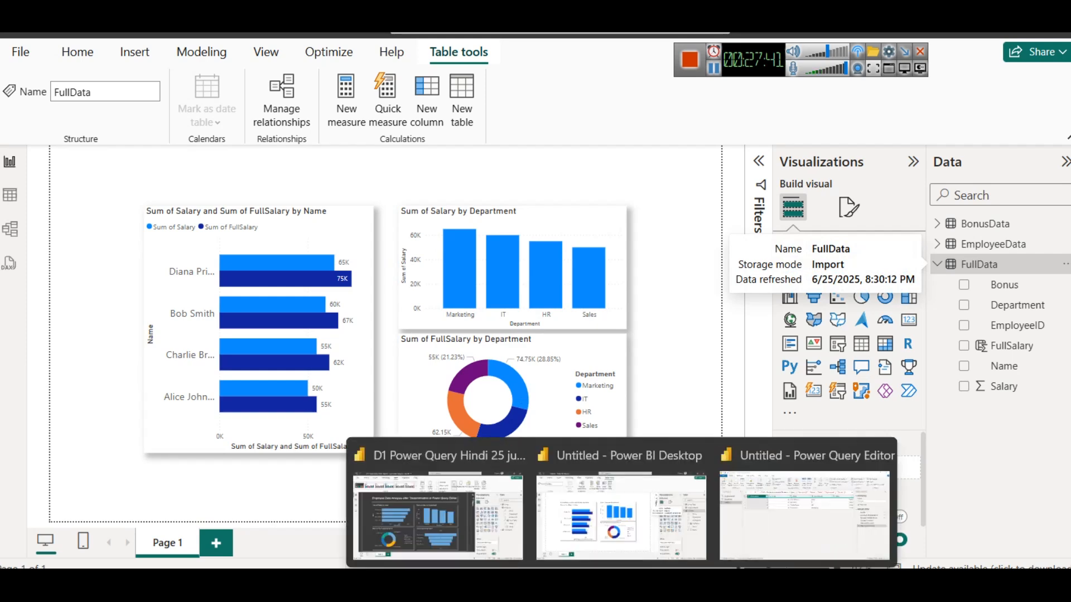
left_click(804, 502)
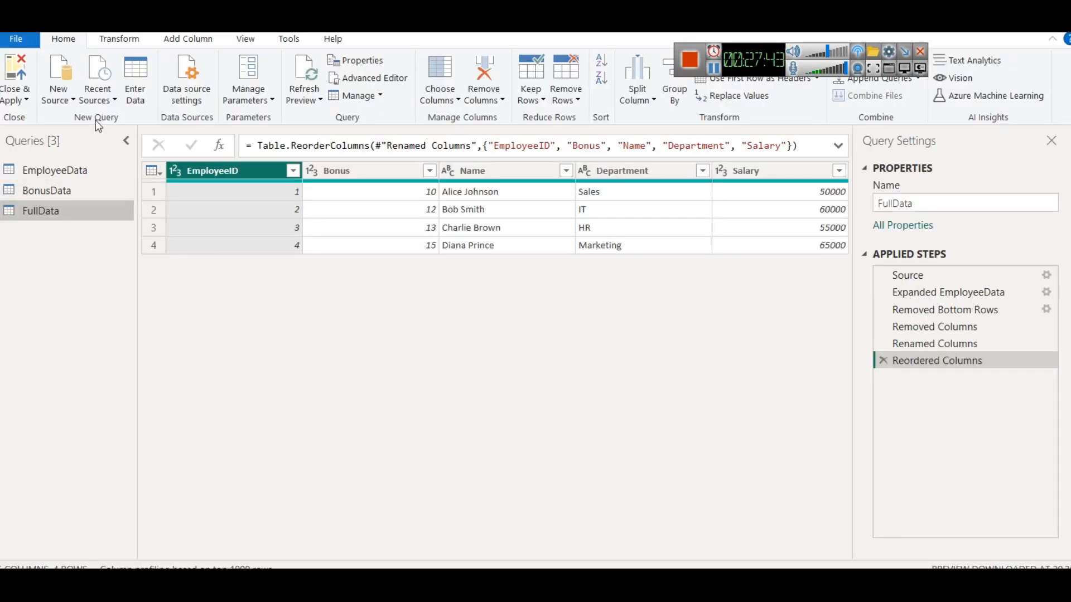
left_click(58, 95)
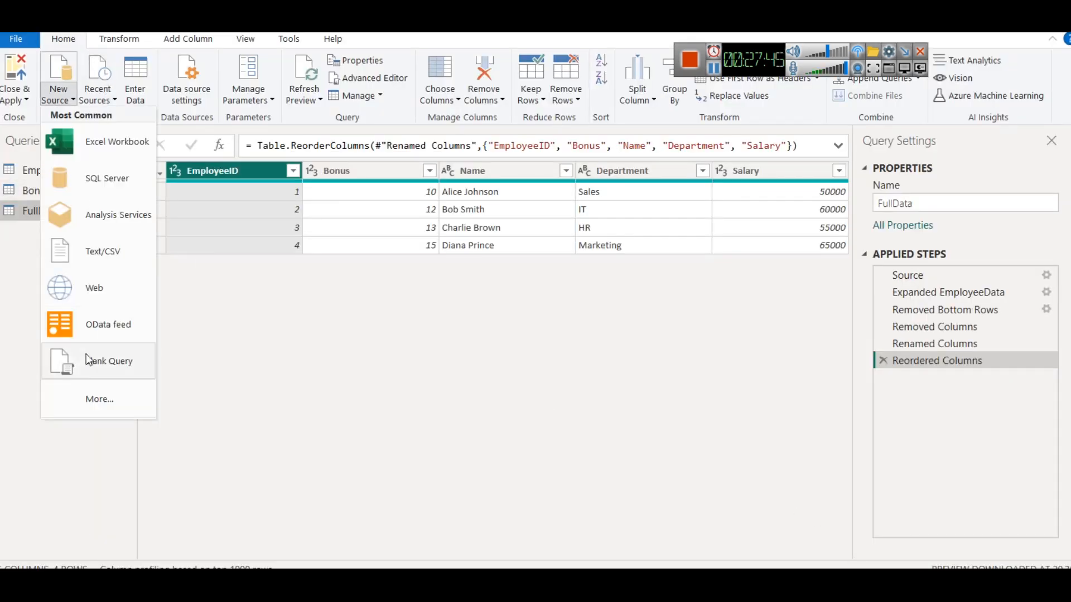
left_click(97, 400)
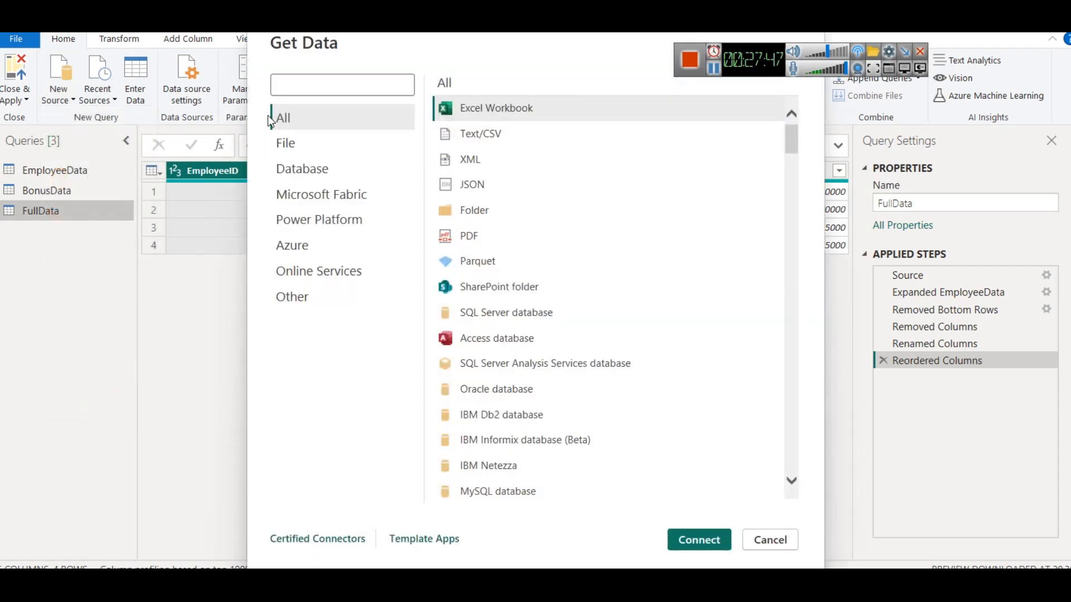
type("my")
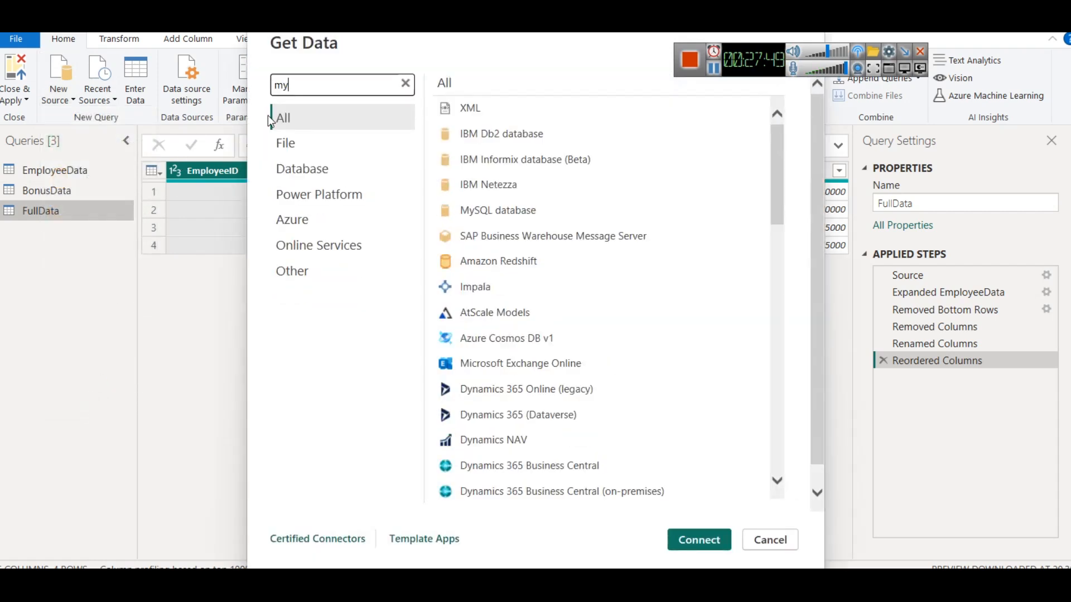
left_click(493, 106)
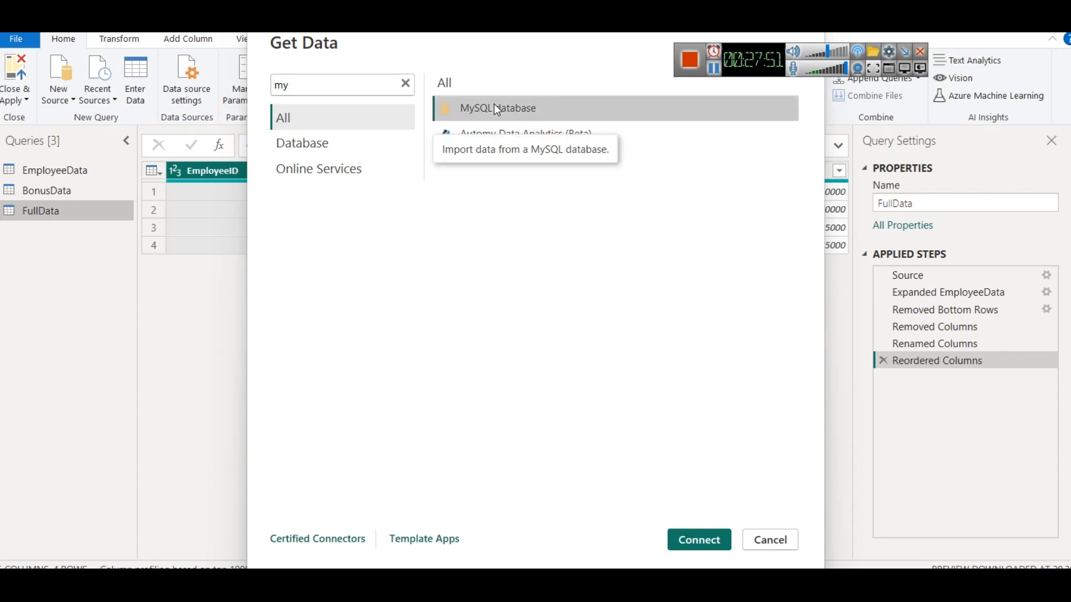
double_click(496, 108)
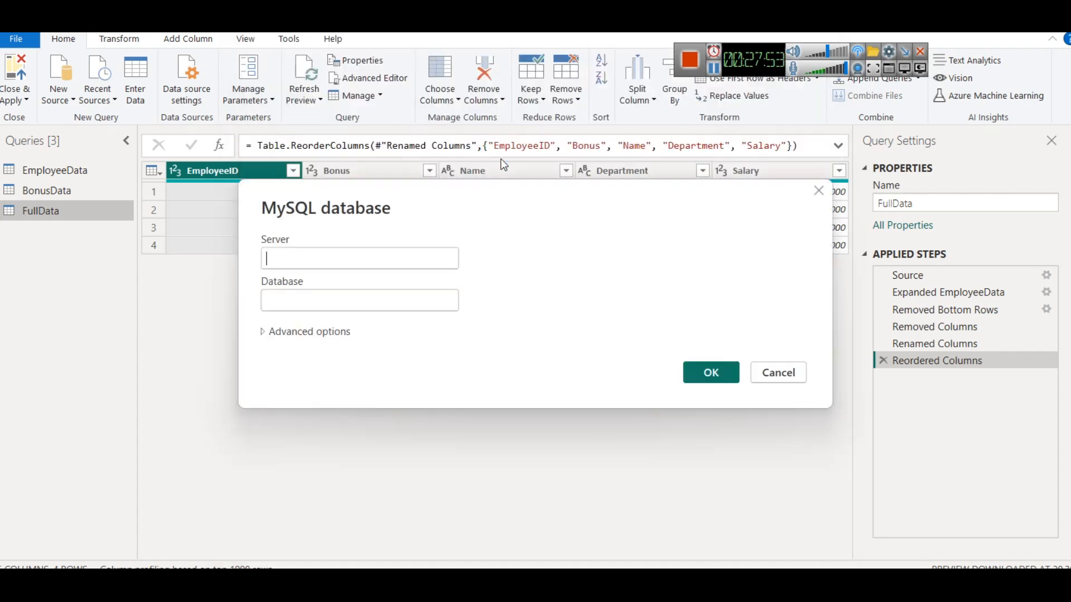
- Connect to the northwind database on the localhost server, leaving the advanced options at their defaults
type("local")
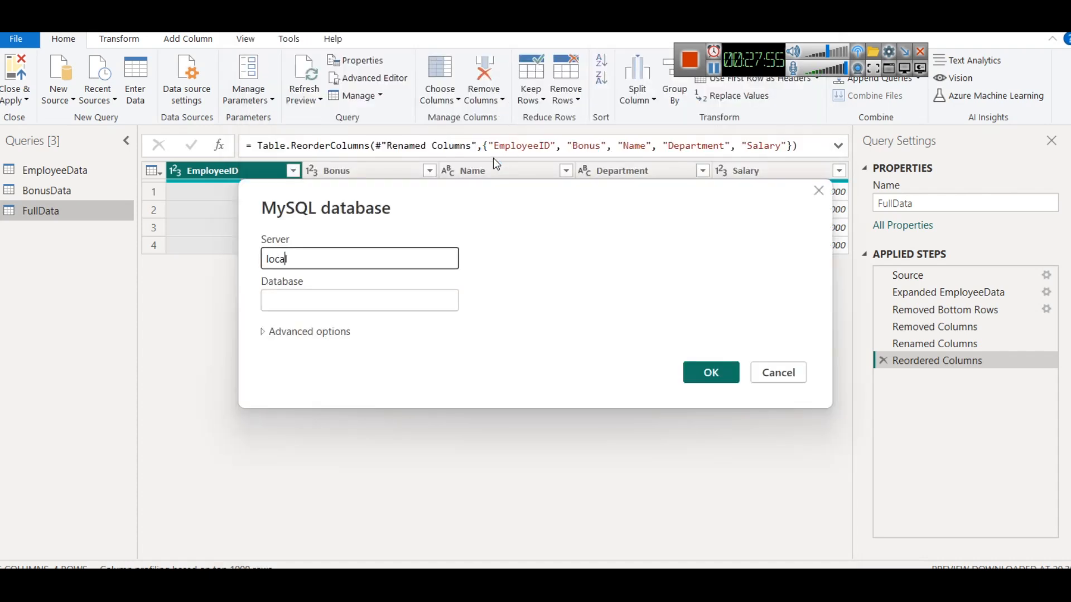
type("host")
key("Tab")
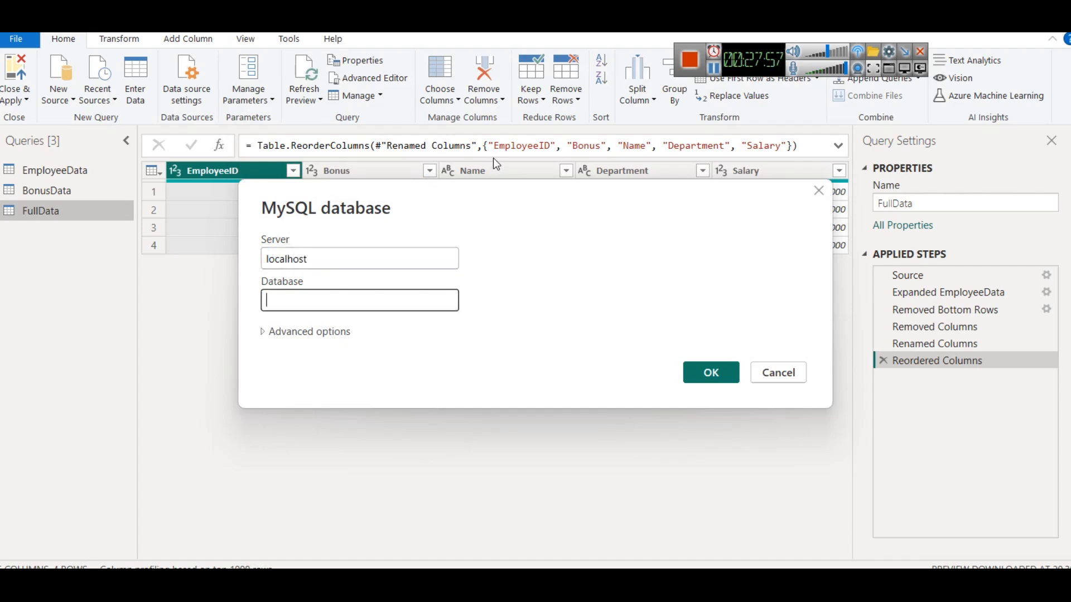
type("northwind")
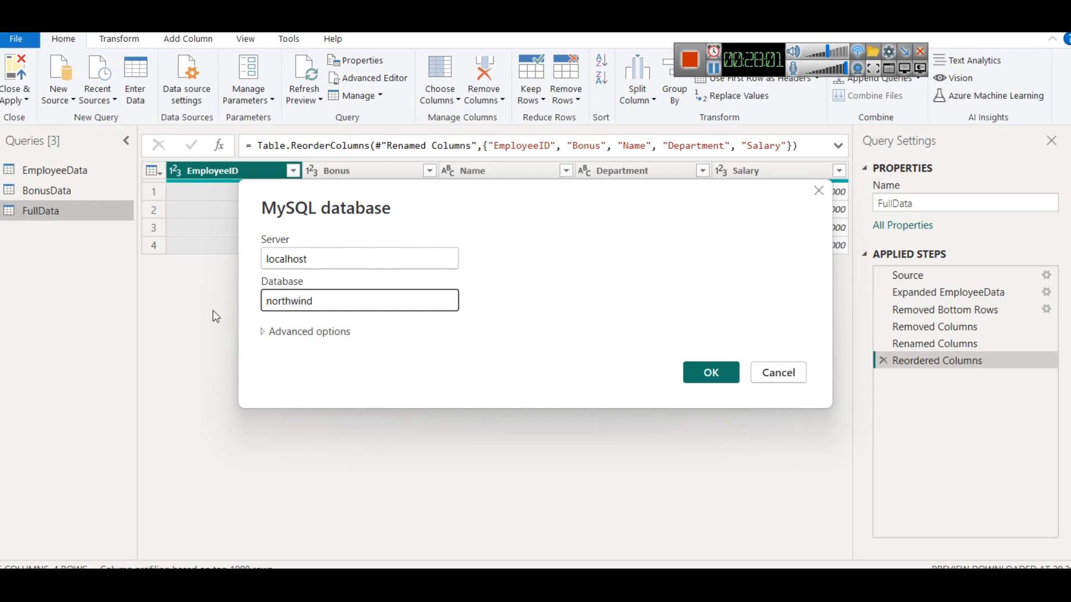
left_click(264, 331)
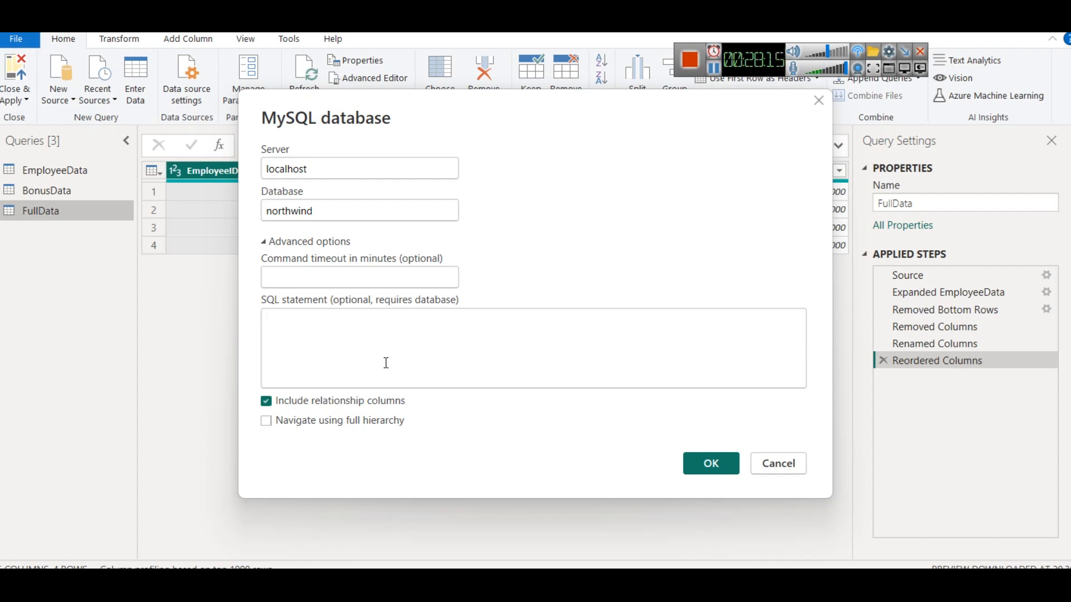
left_click(721, 468)
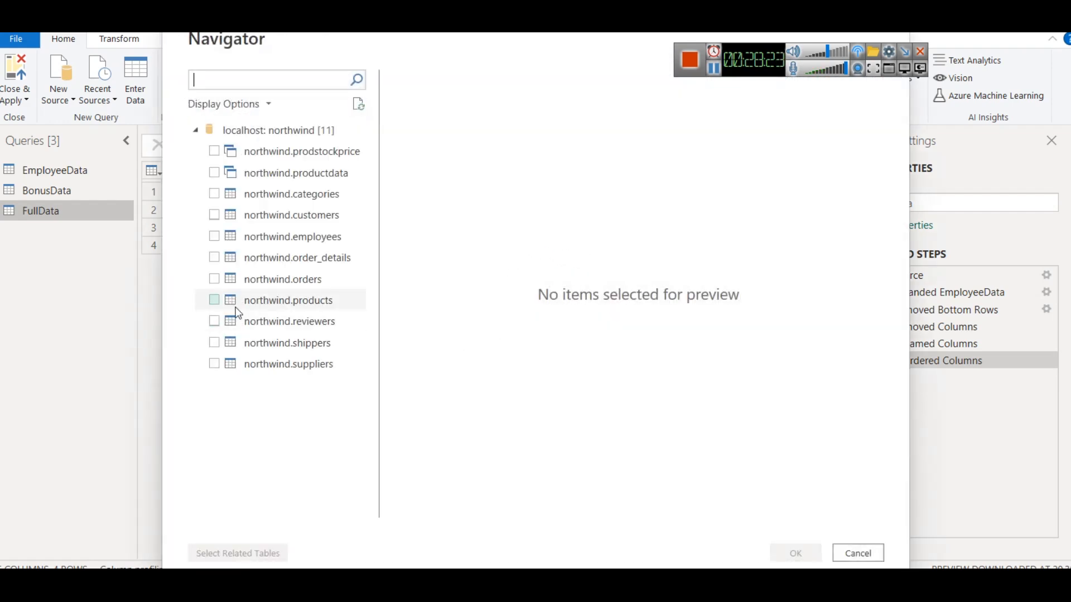
- Import the suppliers, products and categories tables from the northwind database as new queries
left_click(215, 215)
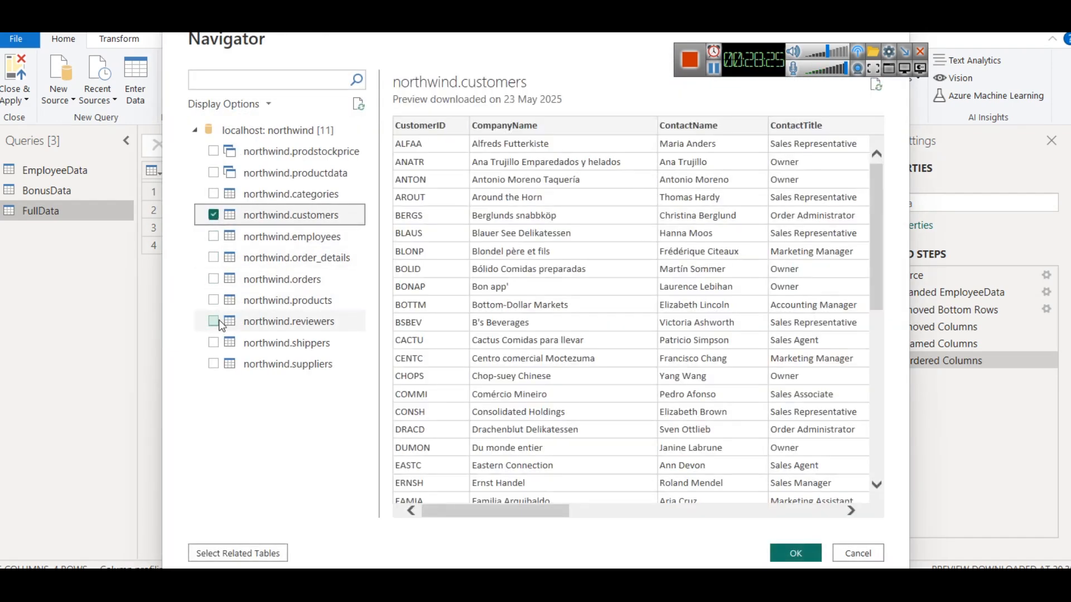
left_click(218, 366)
left_click(217, 365)
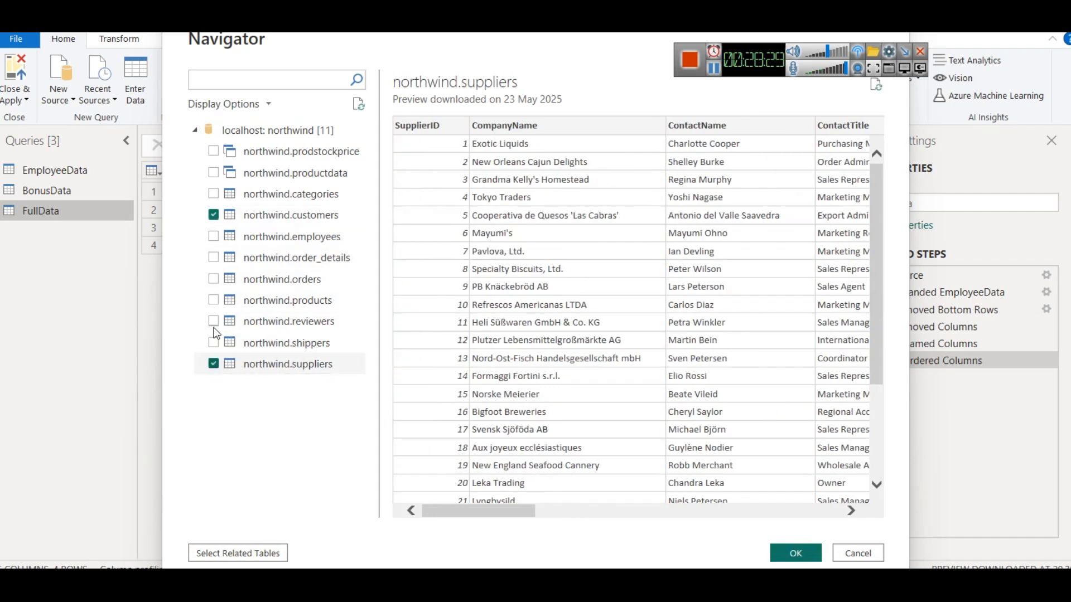
left_click(213, 216)
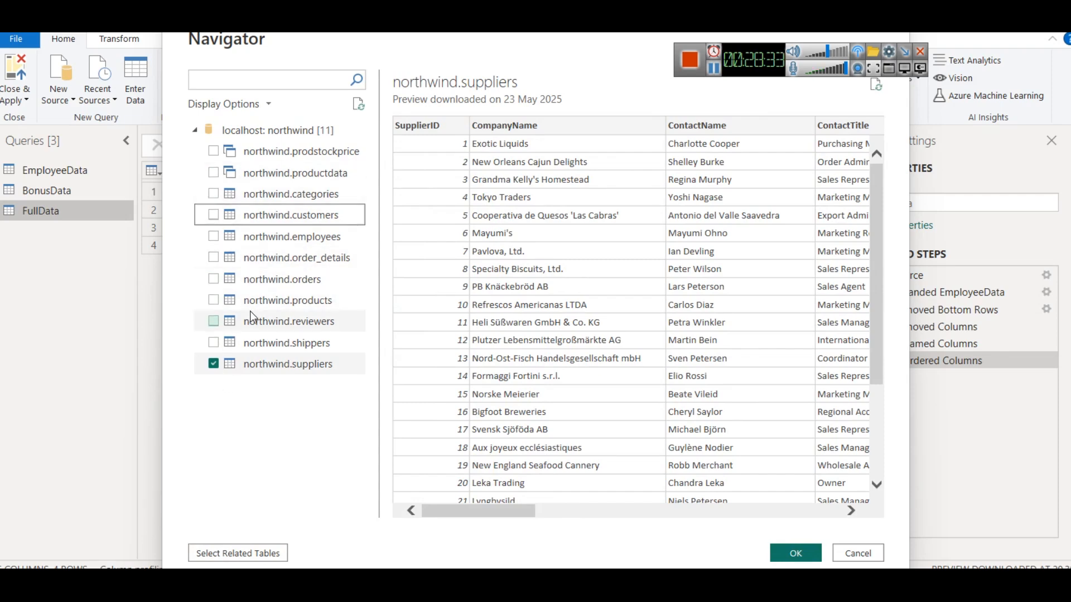
left_click(213, 298)
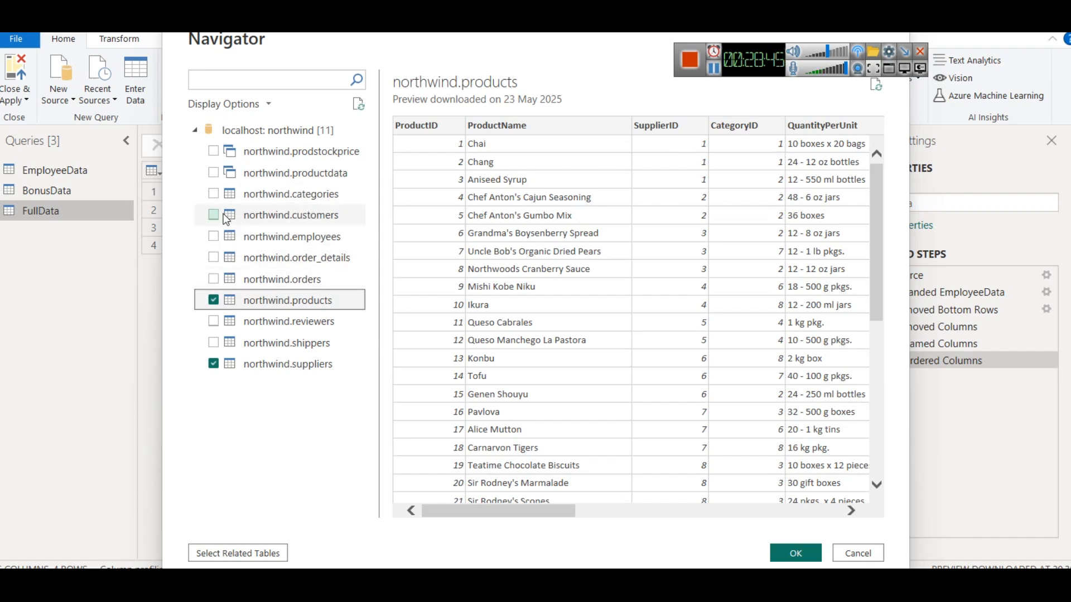
left_click(213, 194)
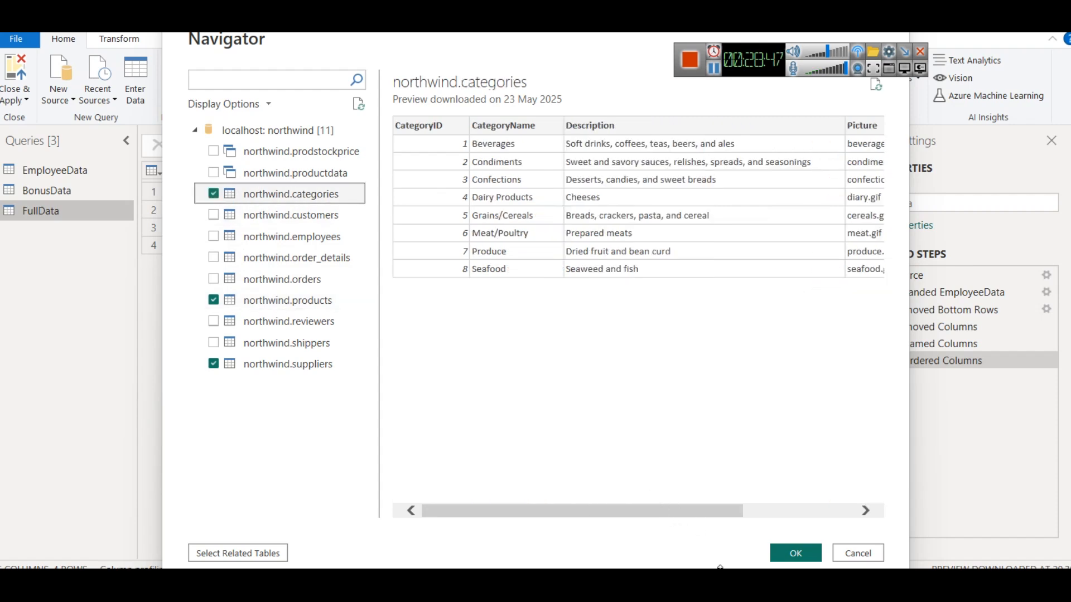
left_click(786, 553)
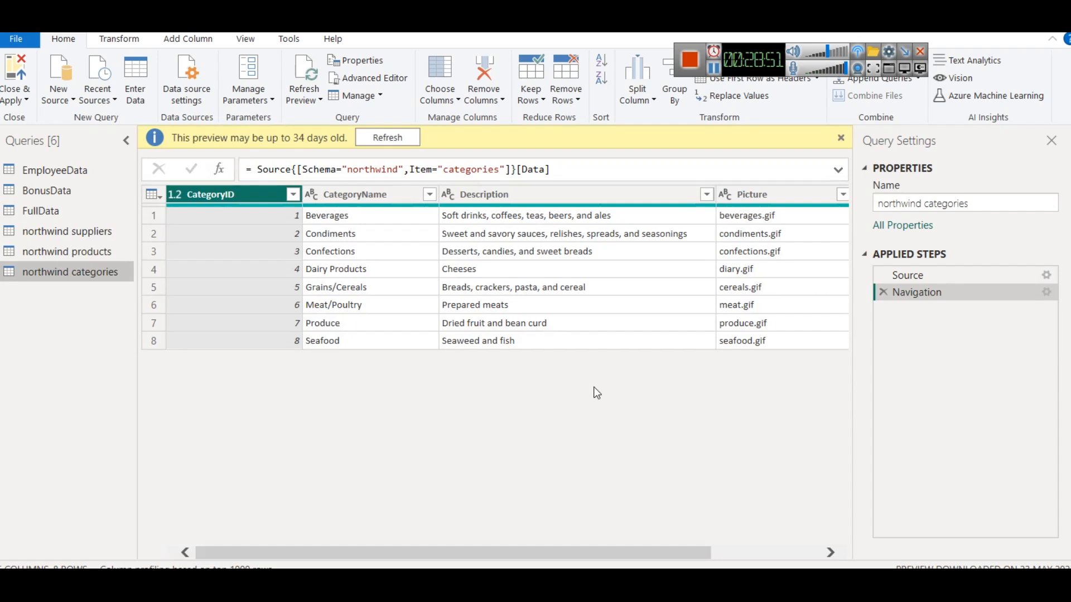
- Refresh the outdated data previews of the northwind categories, northwind products and northwind suppliers queries
left_click(377, 137)
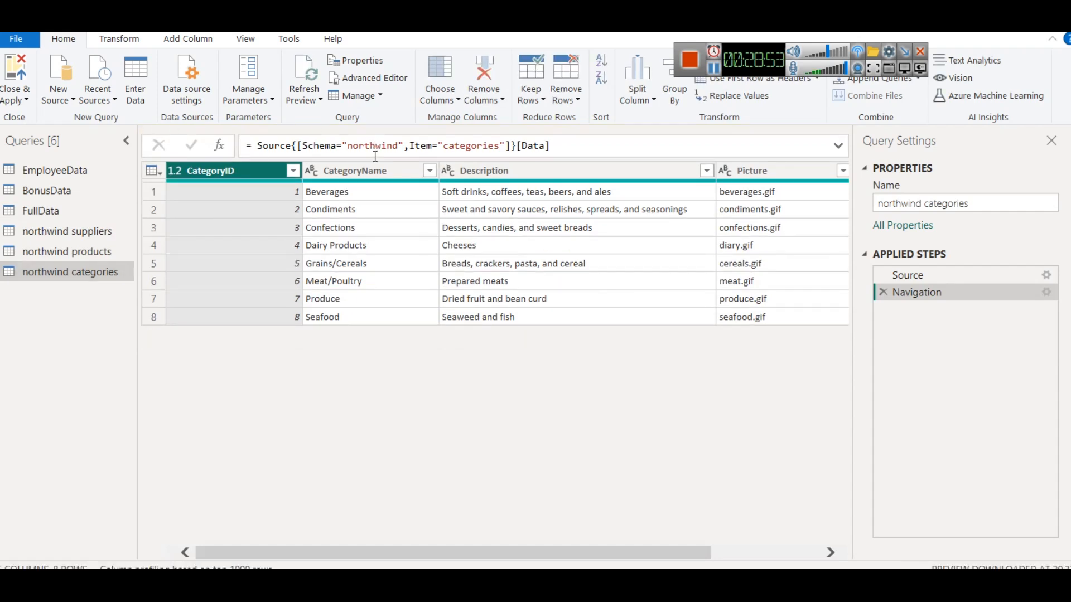
left_click(62, 251)
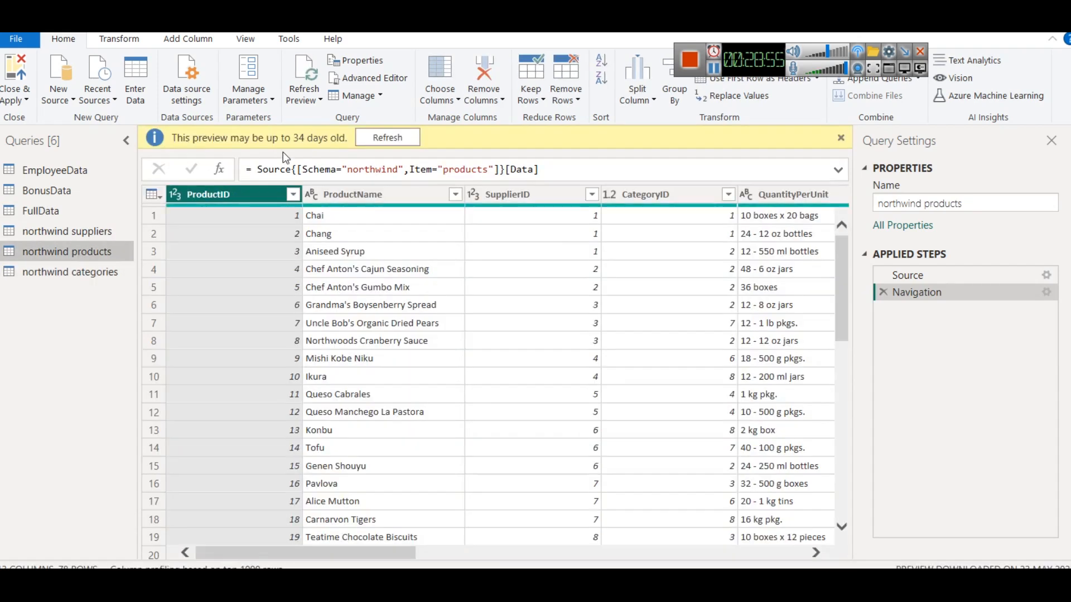
left_click(372, 137)
left_click(61, 227)
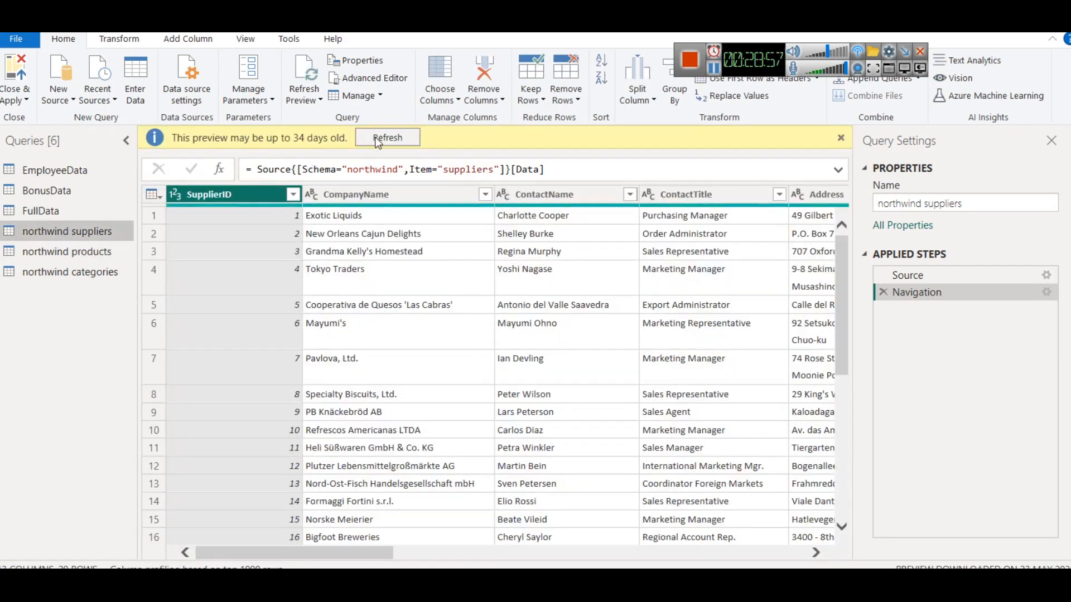
left_click(377, 140)
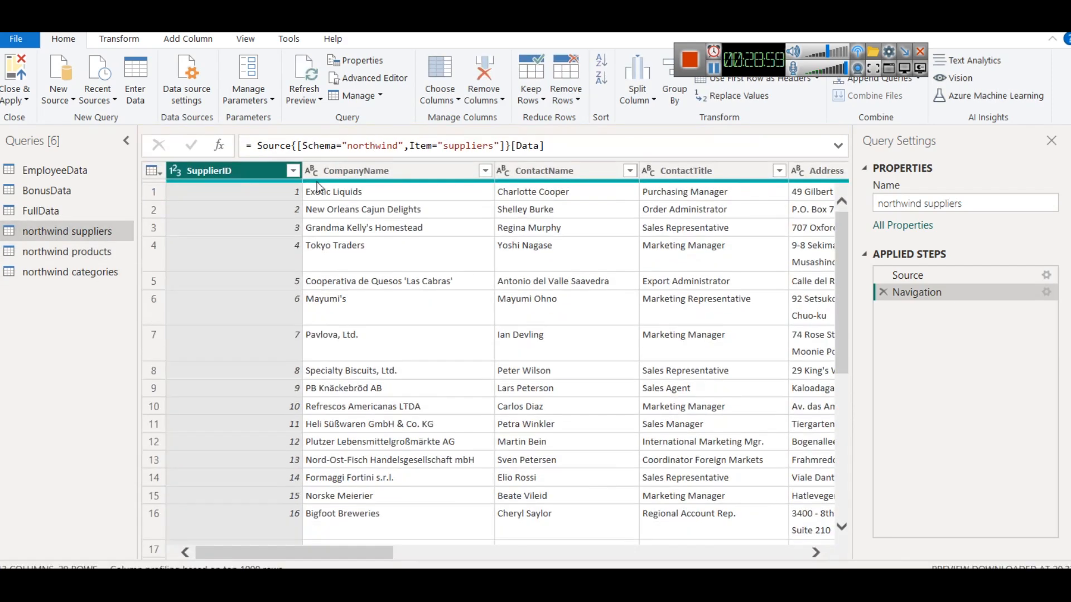
left_click(91, 271)
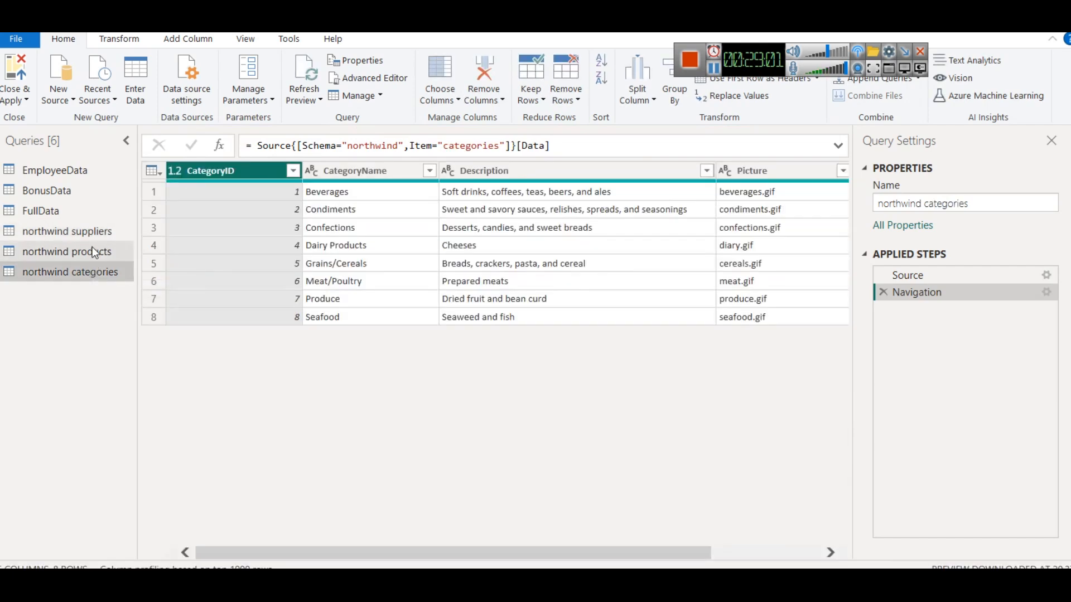
- Merge northwind products with northwind suppliers as a new query, matching on SupplierID with a Left Outer join
left_click(94, 252)
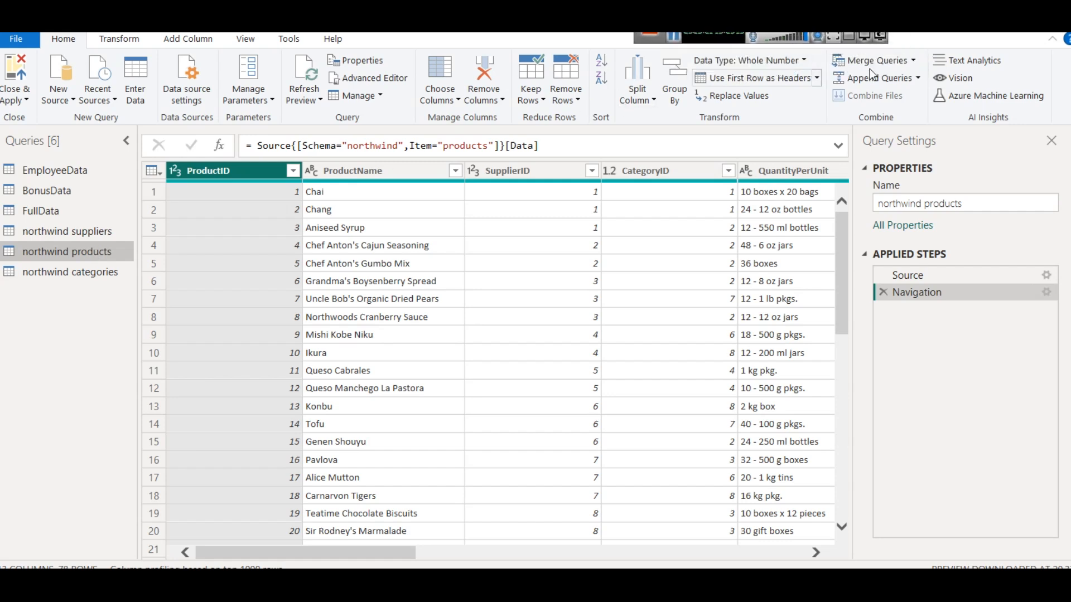
left_click(913, 60)
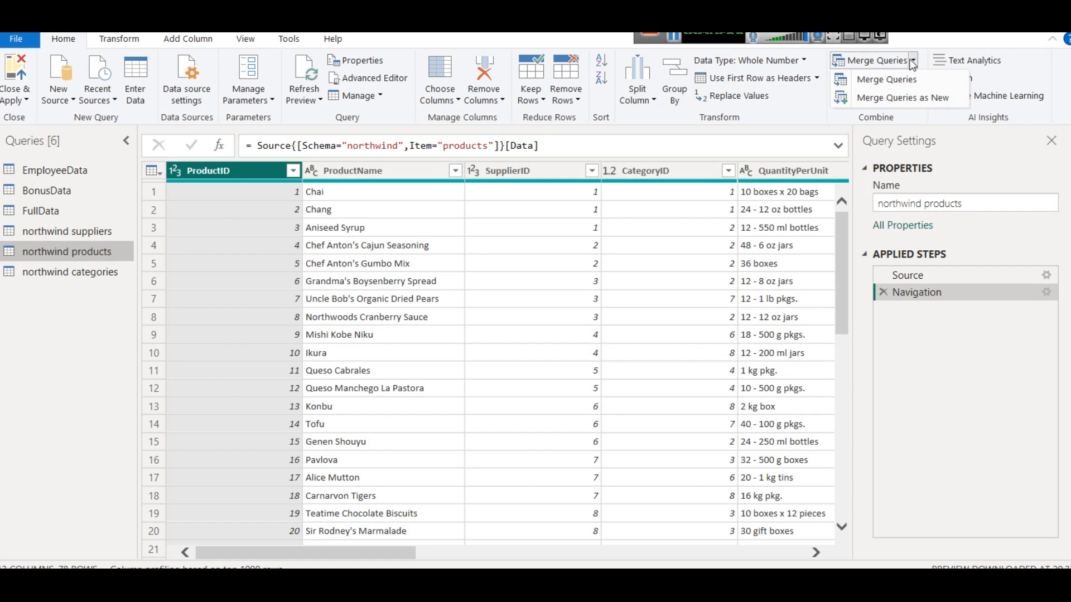
left_click(914, 97)
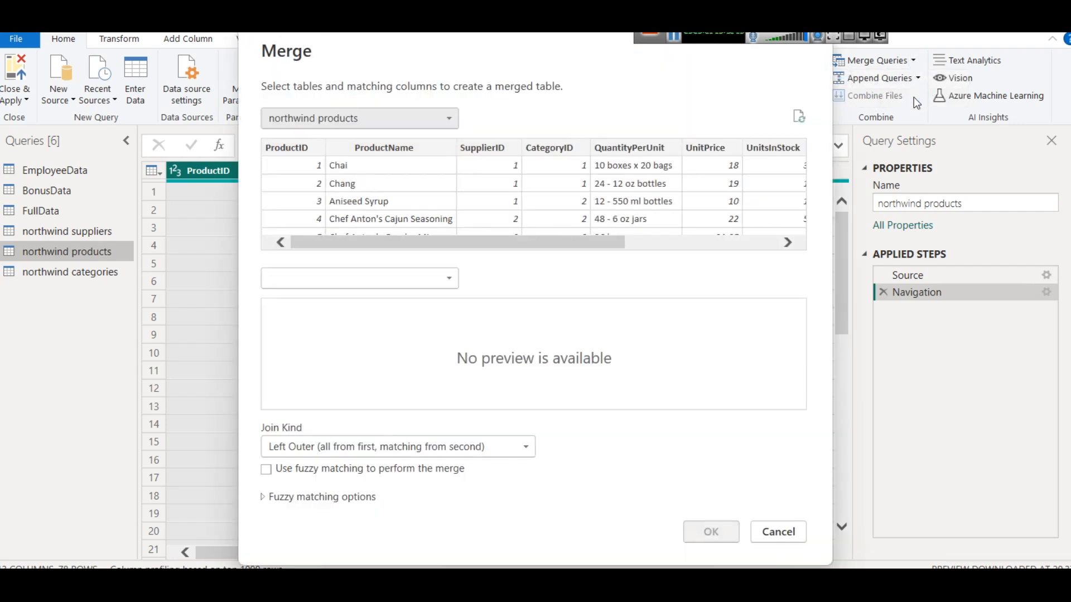
left_click(476, 149)
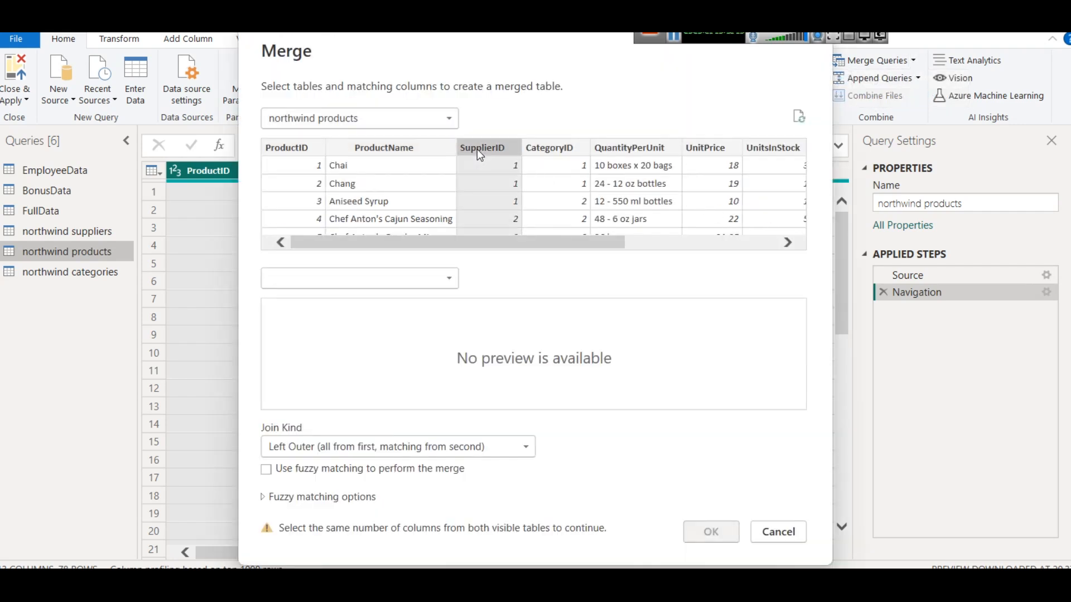
left_click(396, 278)
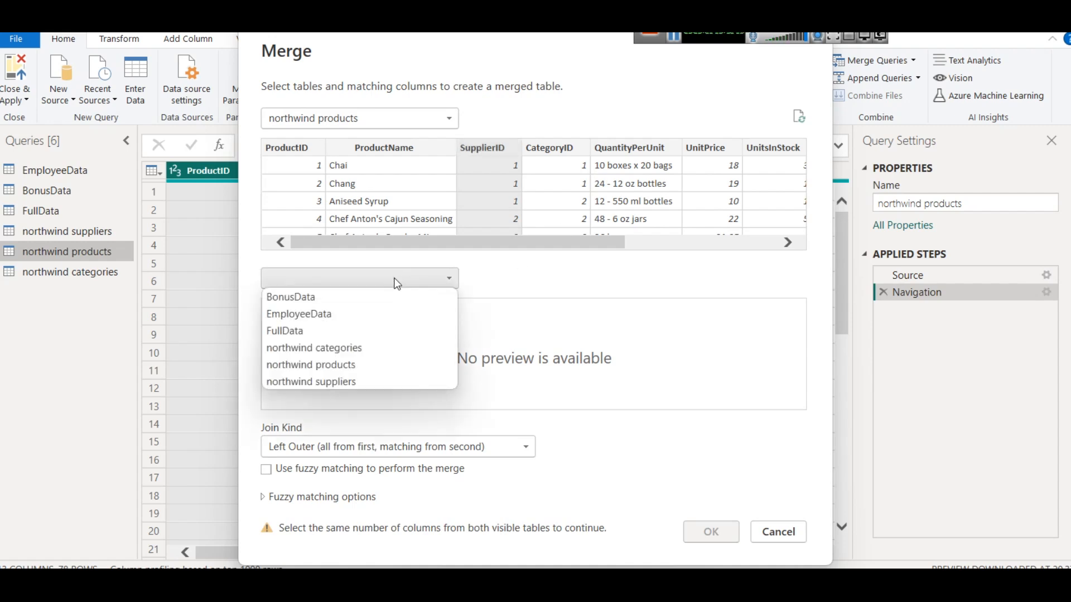
left_click(371, 381)
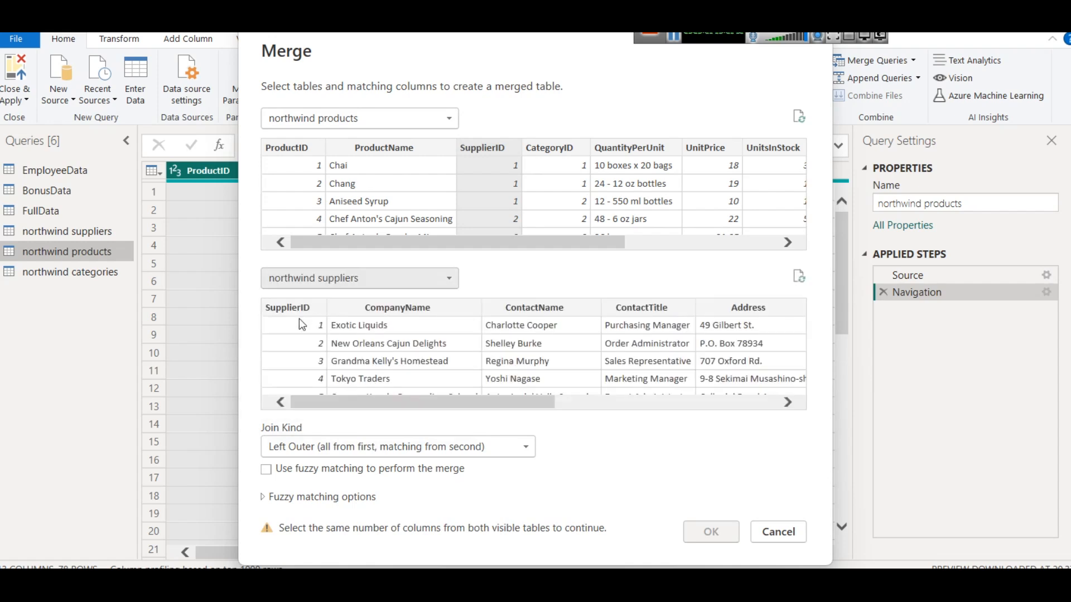
left_click(289, 306)
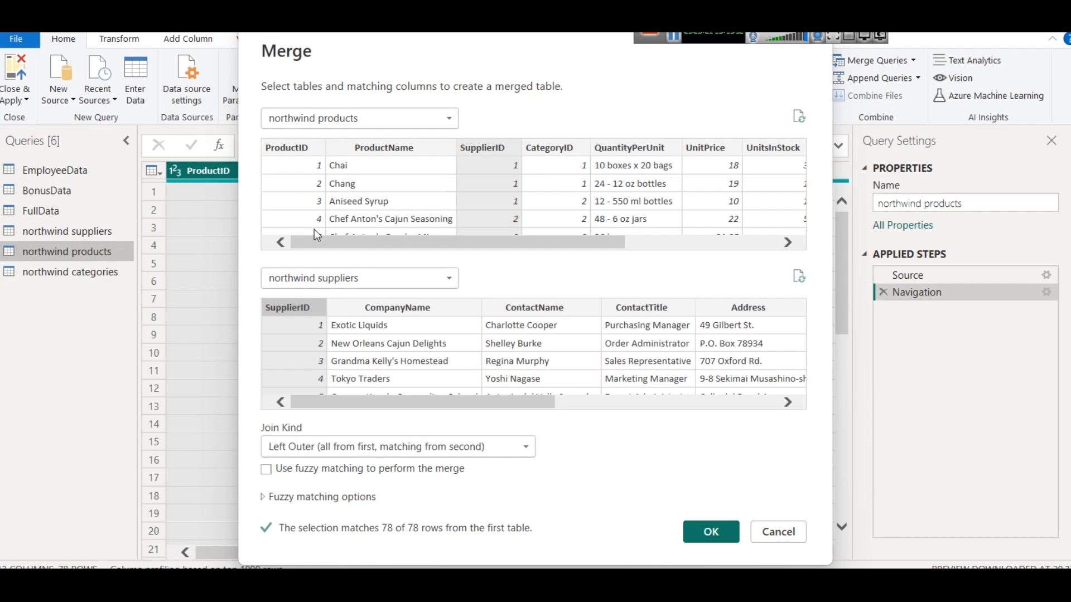
left_click(706, 534)
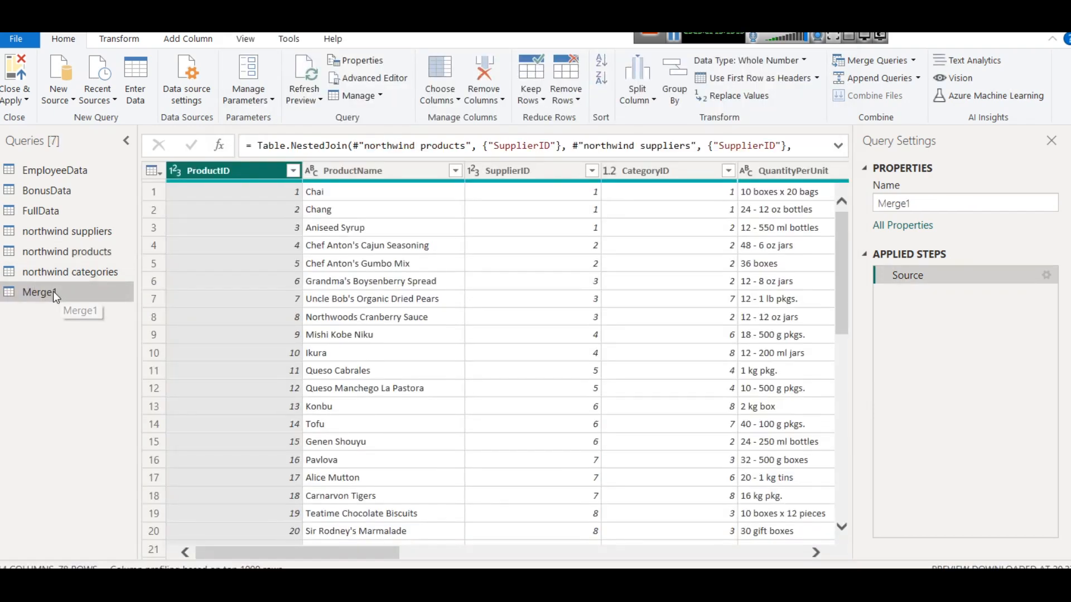
- Rename the new merged query to prod_supp
right_click(52, 291)
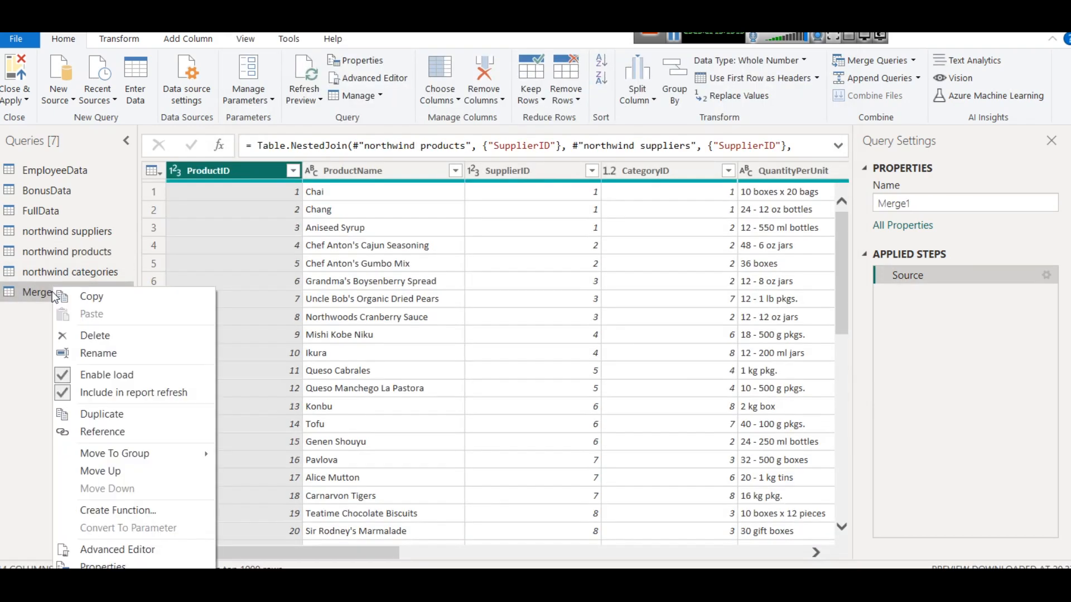
left_click(118, 357)
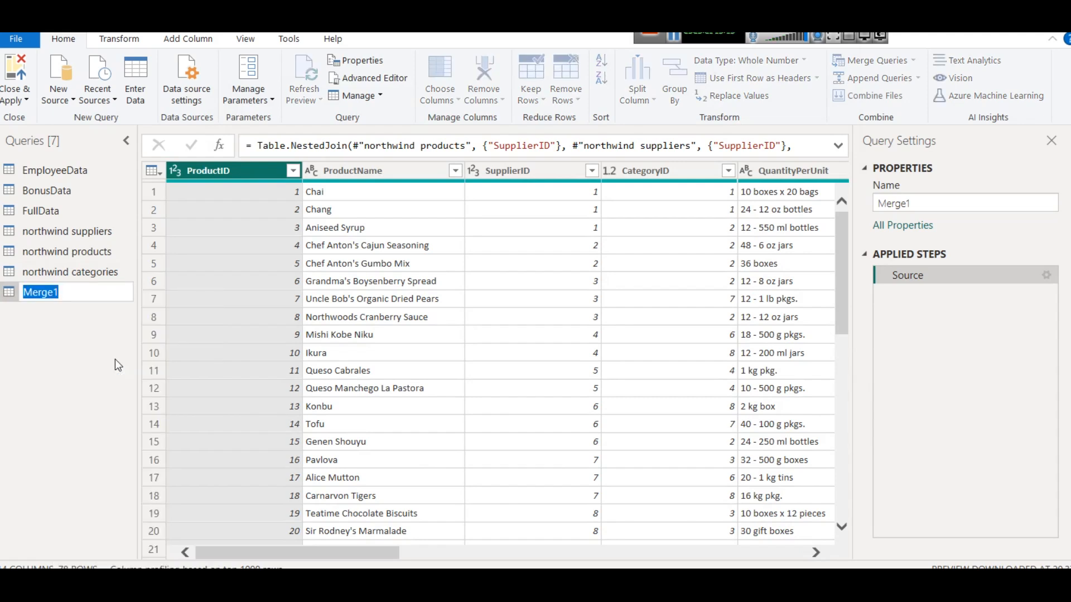
type("prod_supp")
key("Return")
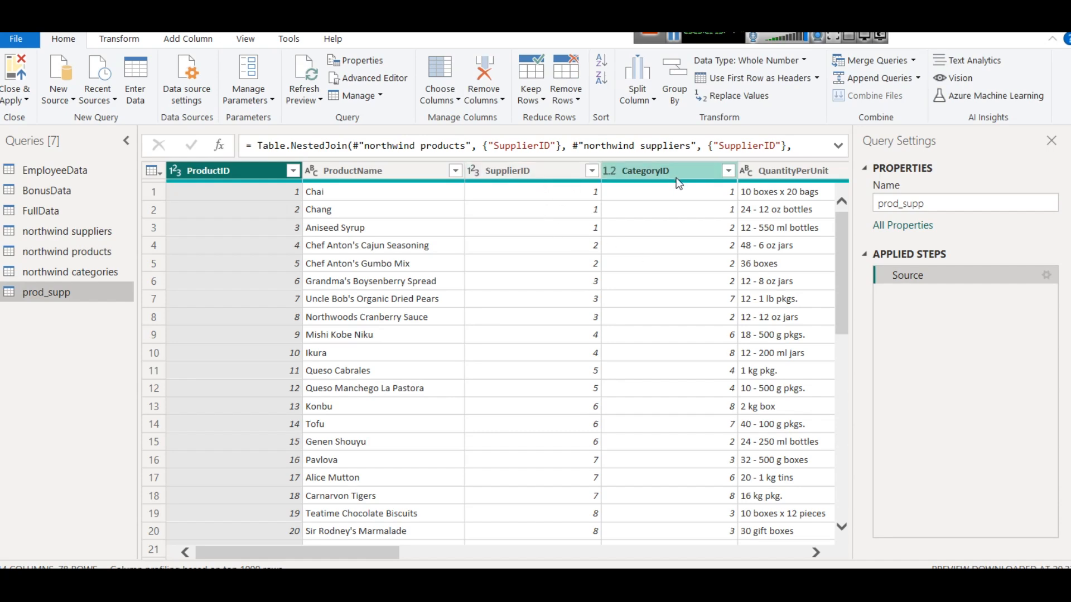
- Remove the northwind.order_details, northwind.categories and northwind.suppliers columns from prod_supp, keeping the merged northwind suppliers table column
left_click_drag(368, 550, 848, 534)
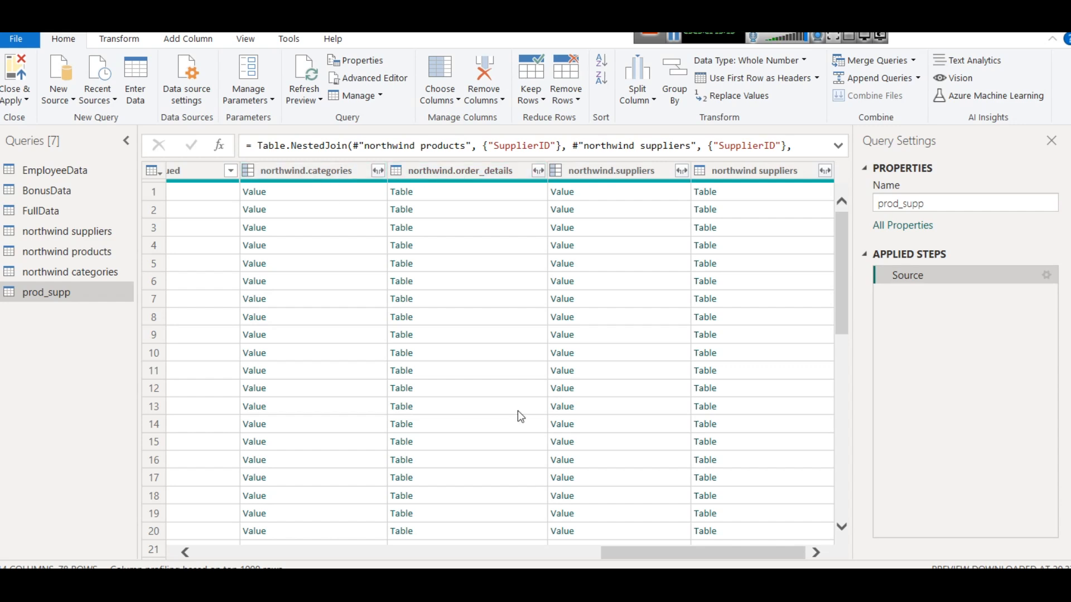
left_click_drag(716, 553, 650, 555)
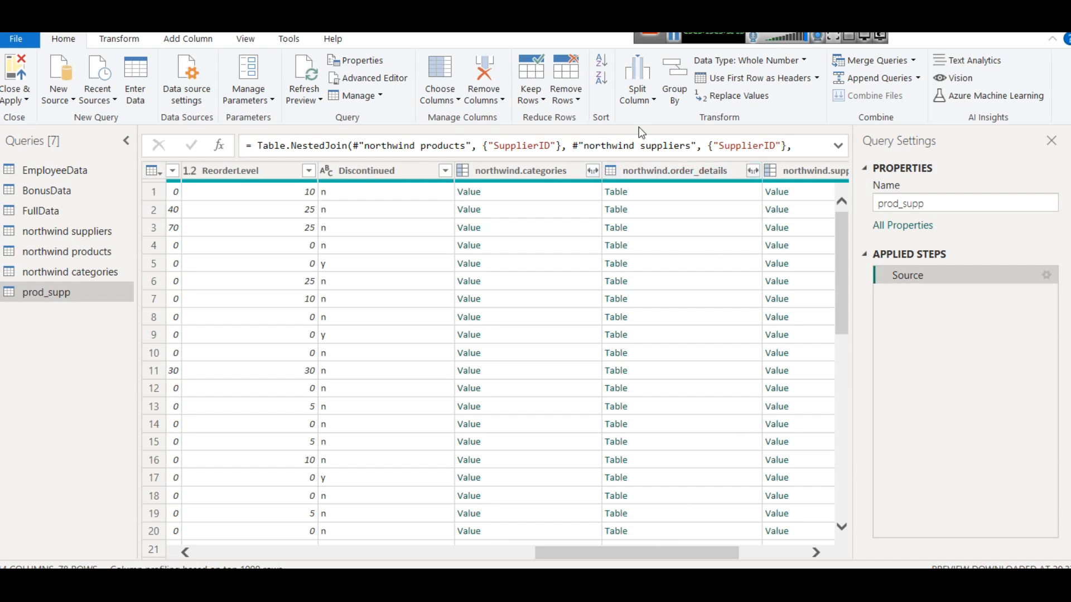
right_click(630, 173)
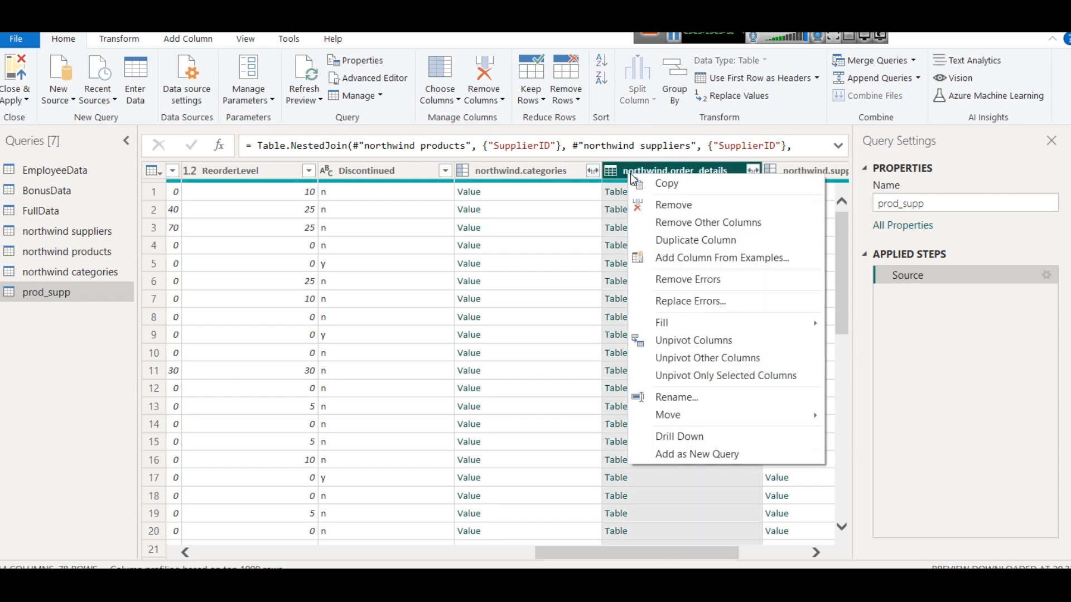
left_click(669, 201)
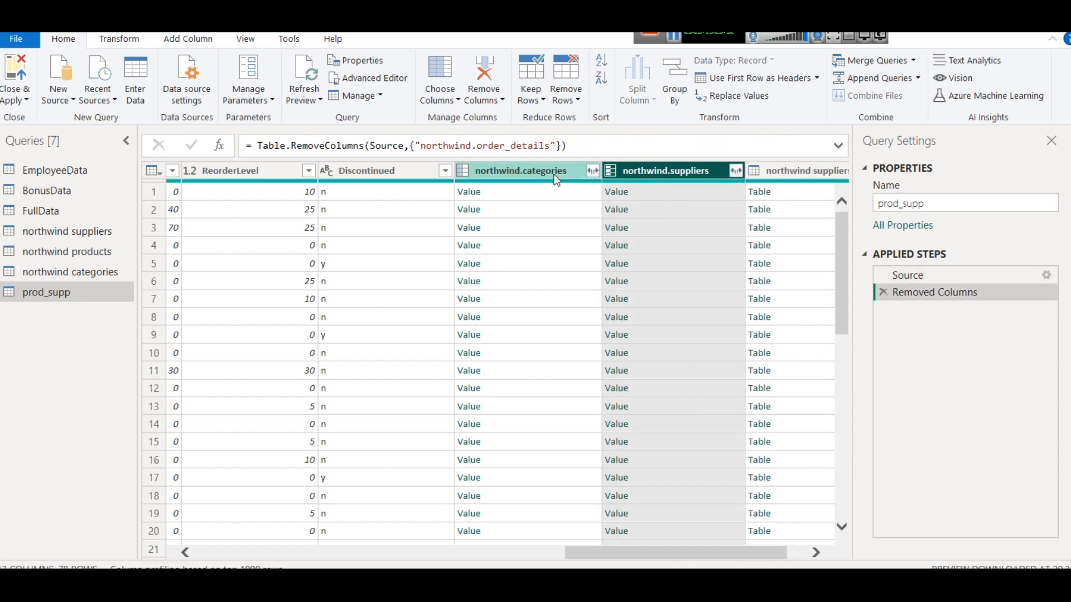
left_click(540, 173)
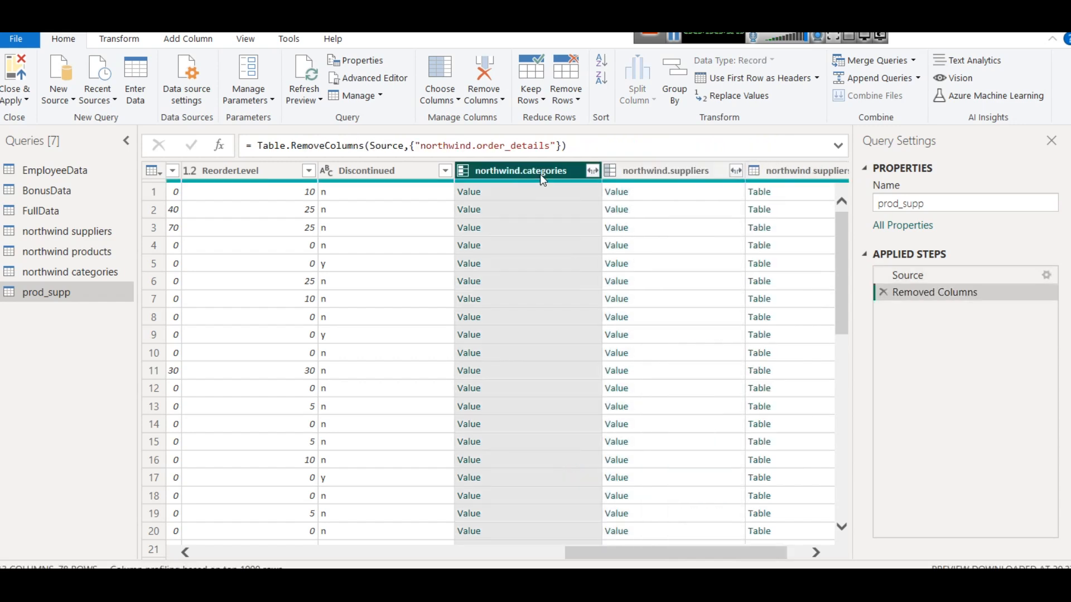
right_click(540, 174)
left_click(581, 208)
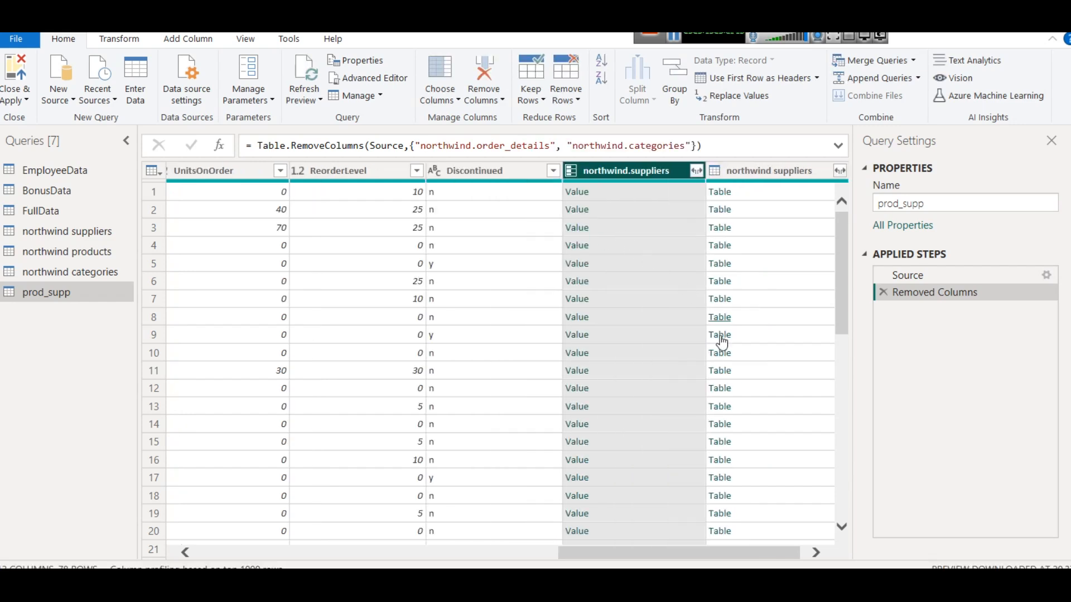
right_click(614, 173)
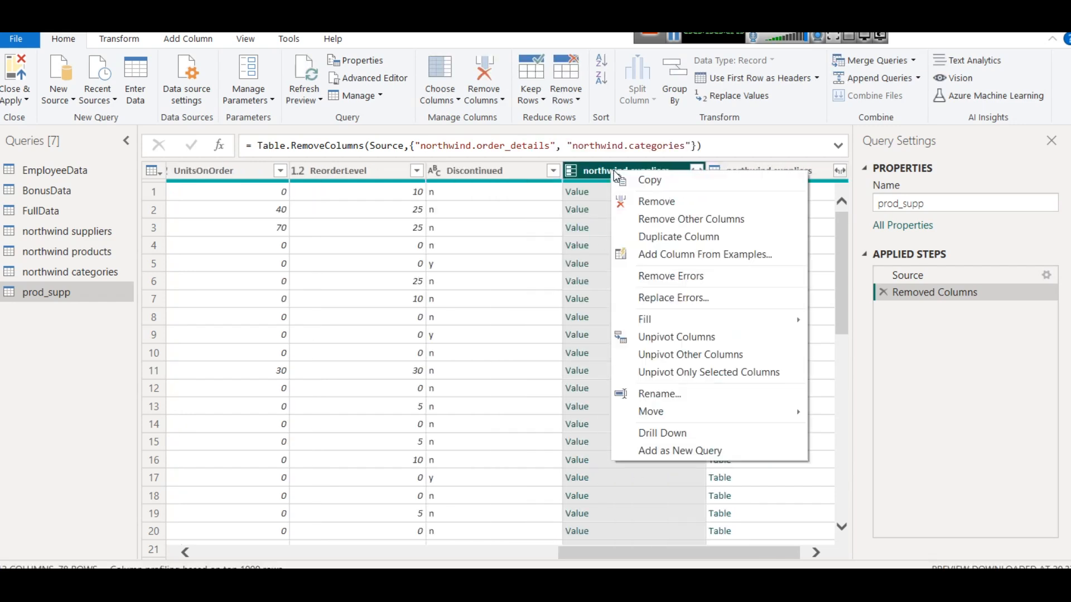
left_click(655, 201)
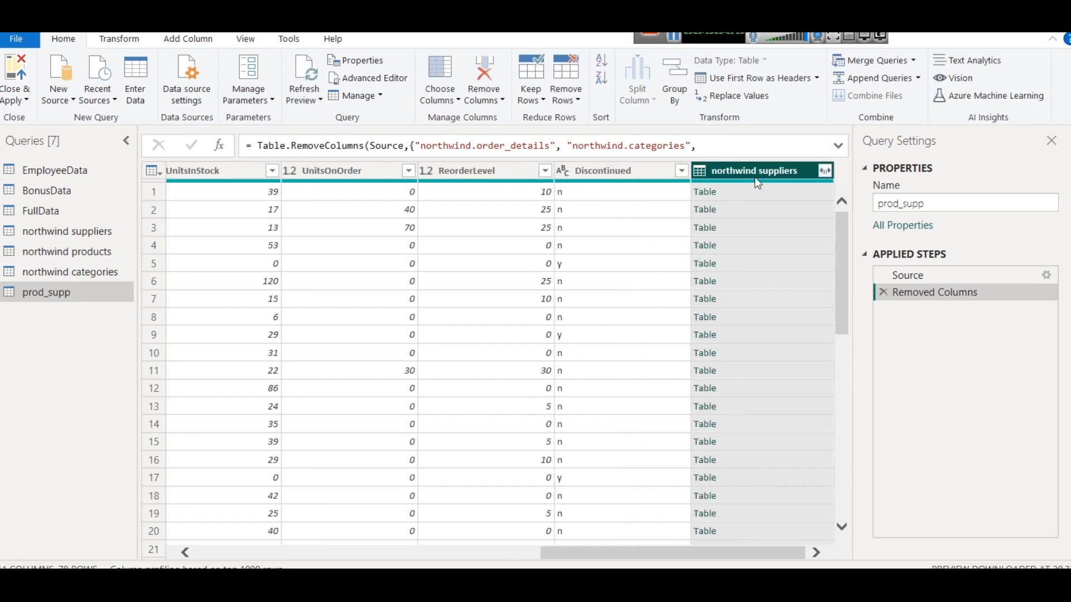
- Expand the northwind suppliers column into only SupplierID, CompanyName, City and Country, with the original column name as prefix, and review the result
left_click(824, 172)
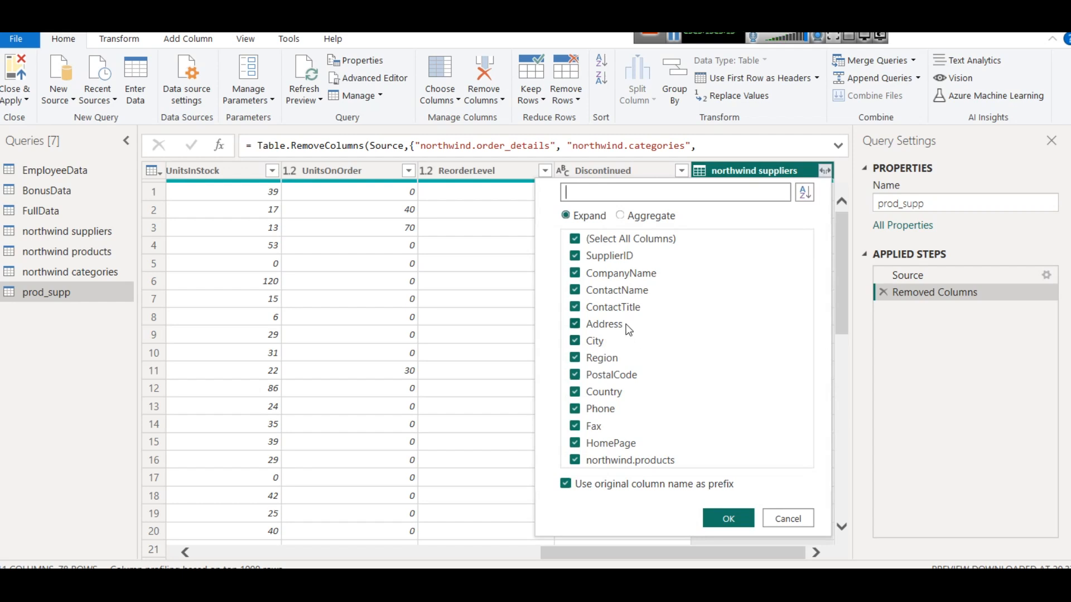
left_click(573, 242)
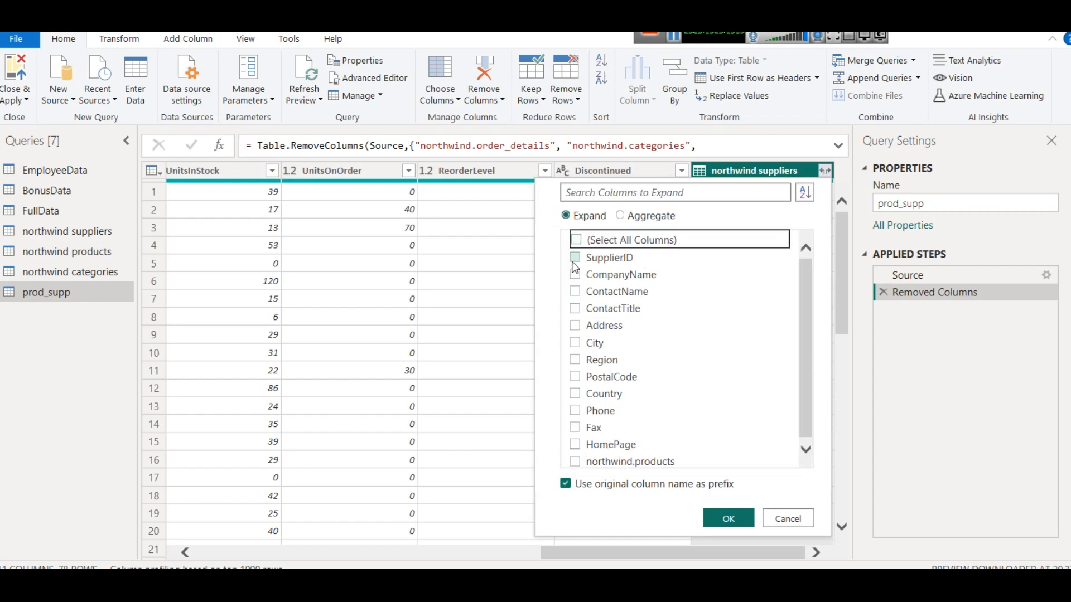
left_click(575, 258)
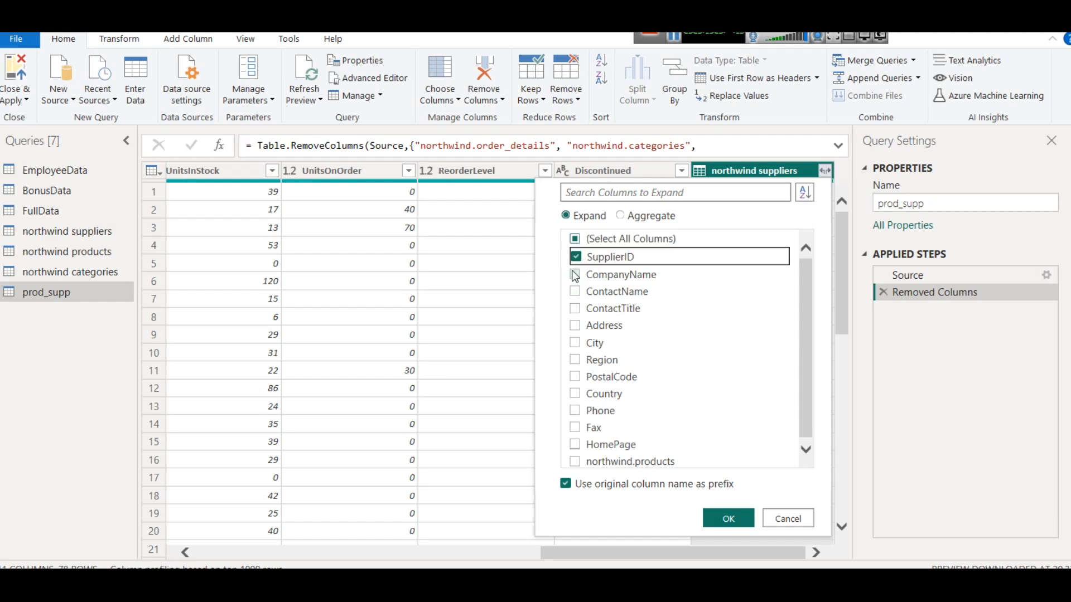
left_click(575, 275)
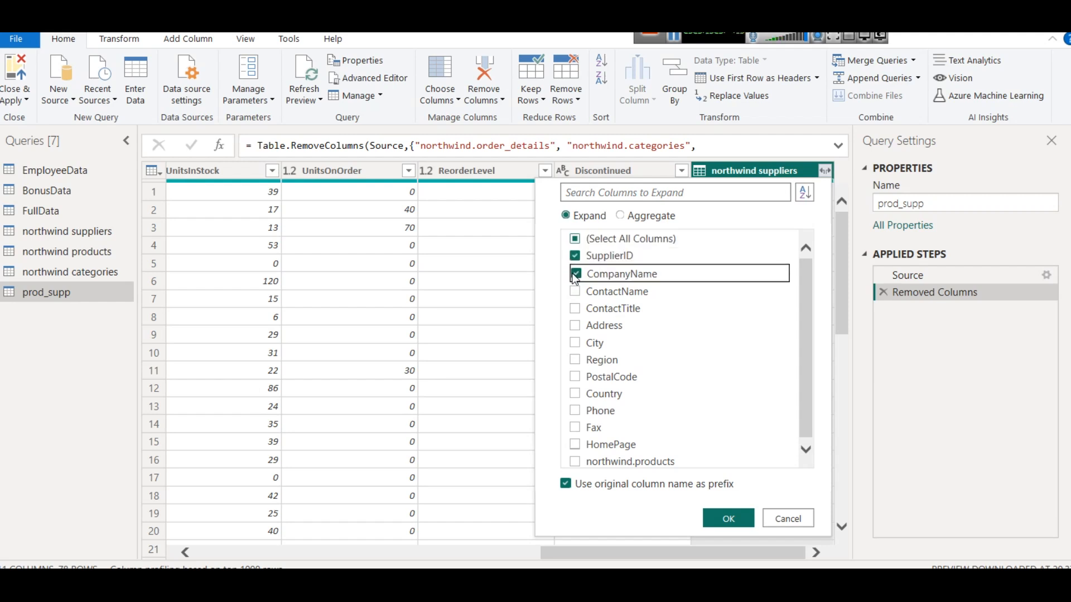
left_click(575, 342)
left_click(575, 394)
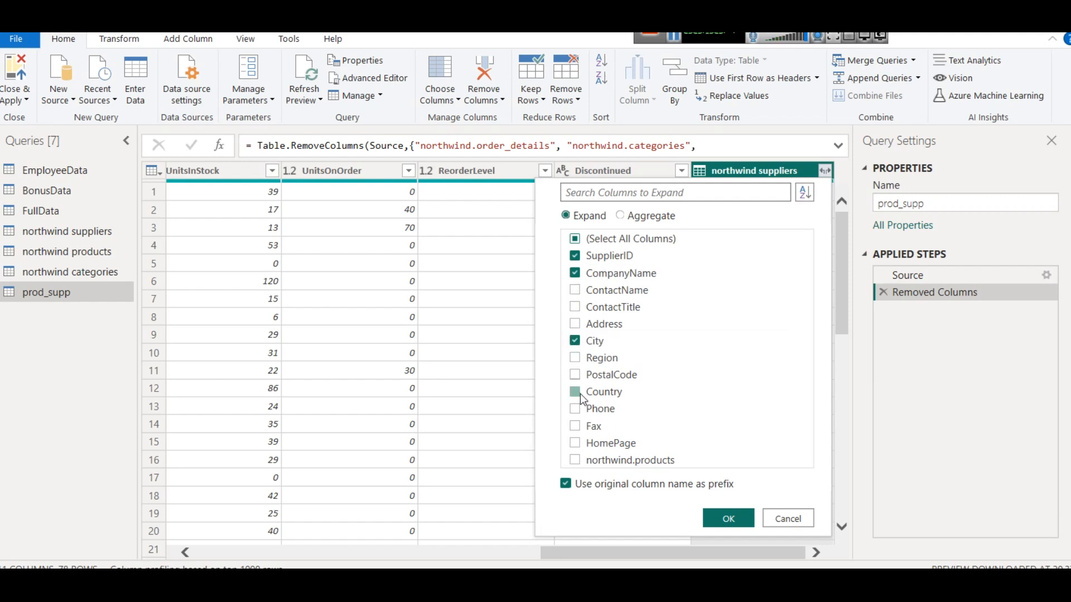
left_click(725, 518)
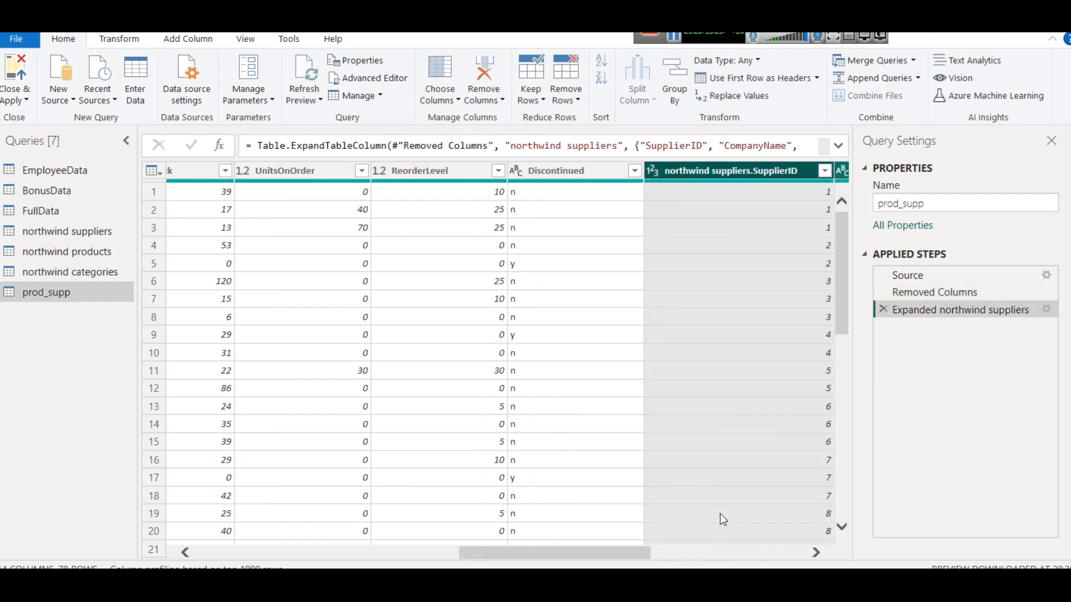
left_click_drag(543, 556, 698, 555)
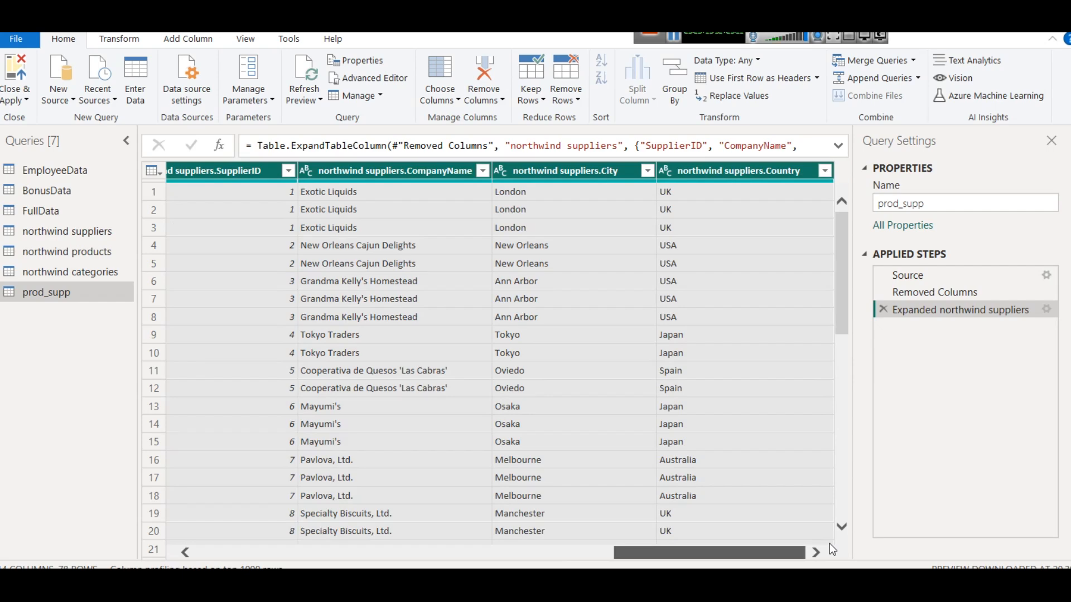
left_click_drag(721, 544, 269, 518)
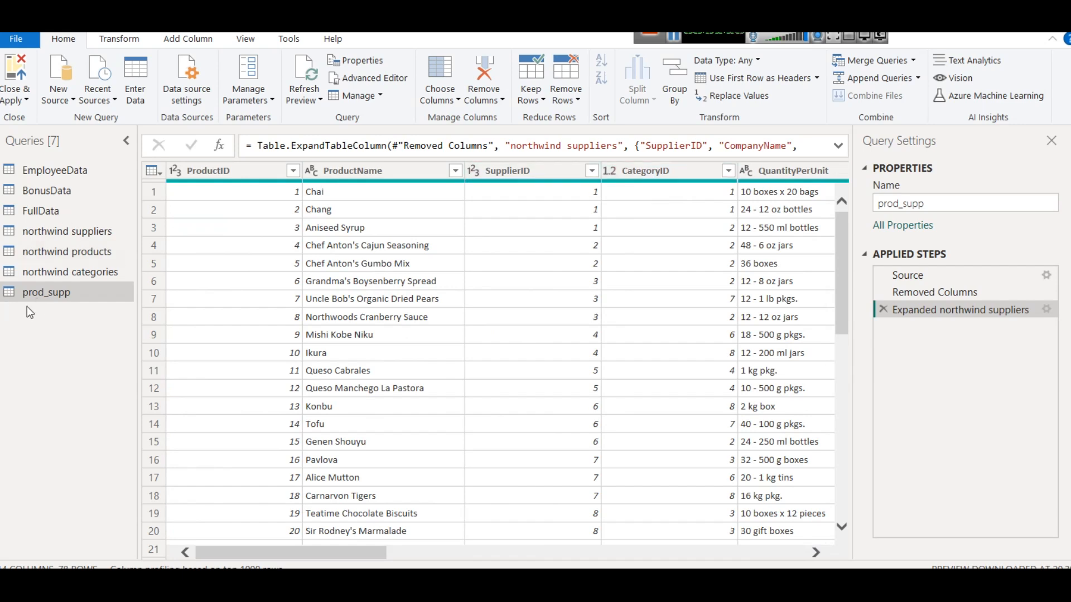
- Merge prod_supp with northwind categories as a new query, matching on CategoryID with a Left Outer join
left_click(911, 61)
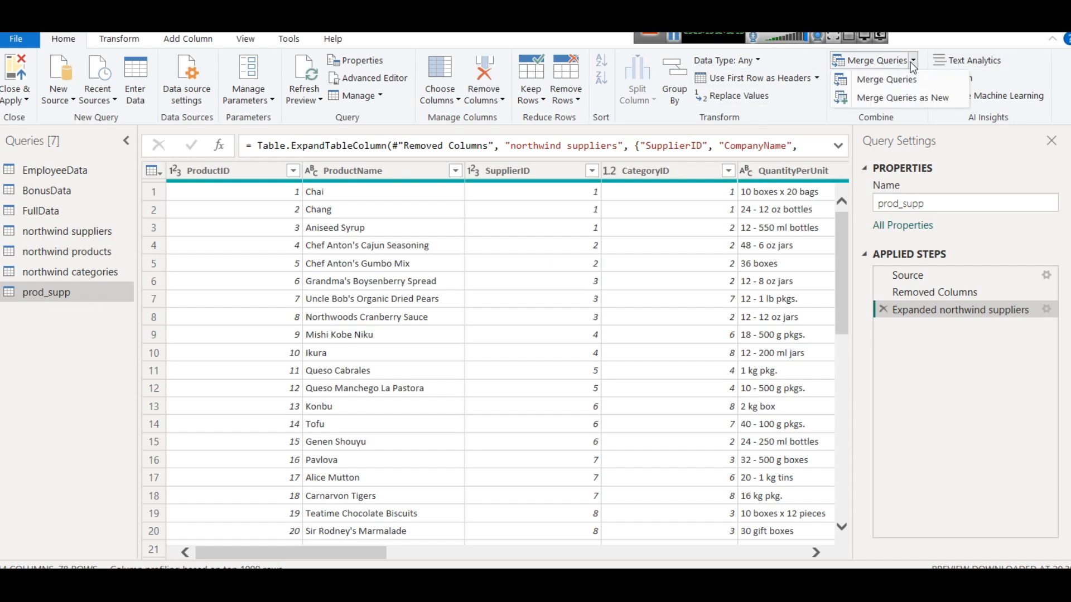
left_click(916, 98)
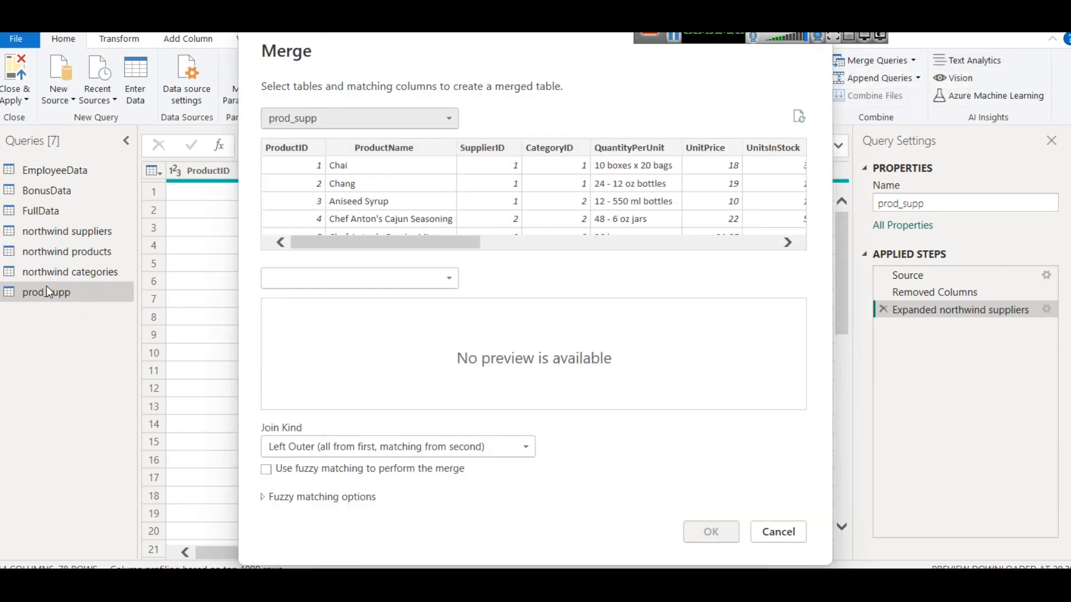
left_click(340, 276)
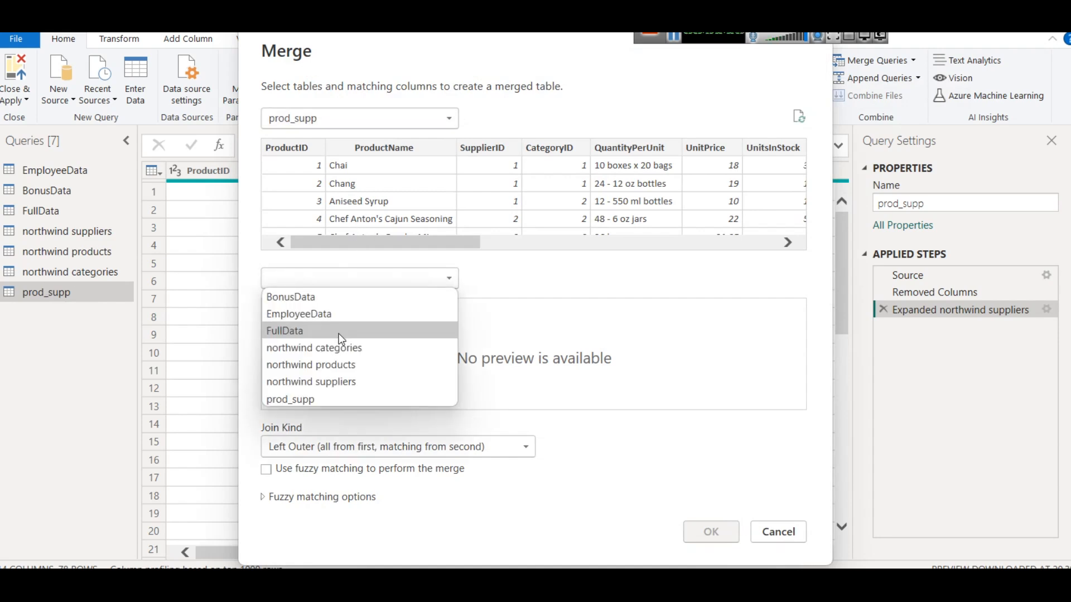
left_click(335, 348)
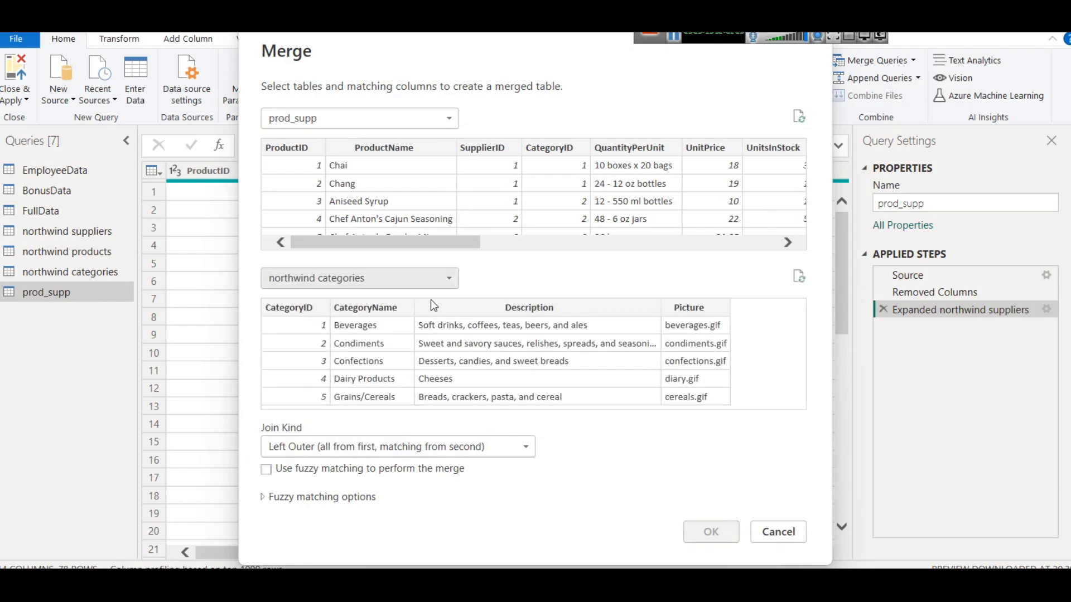
left_click(556, 156)
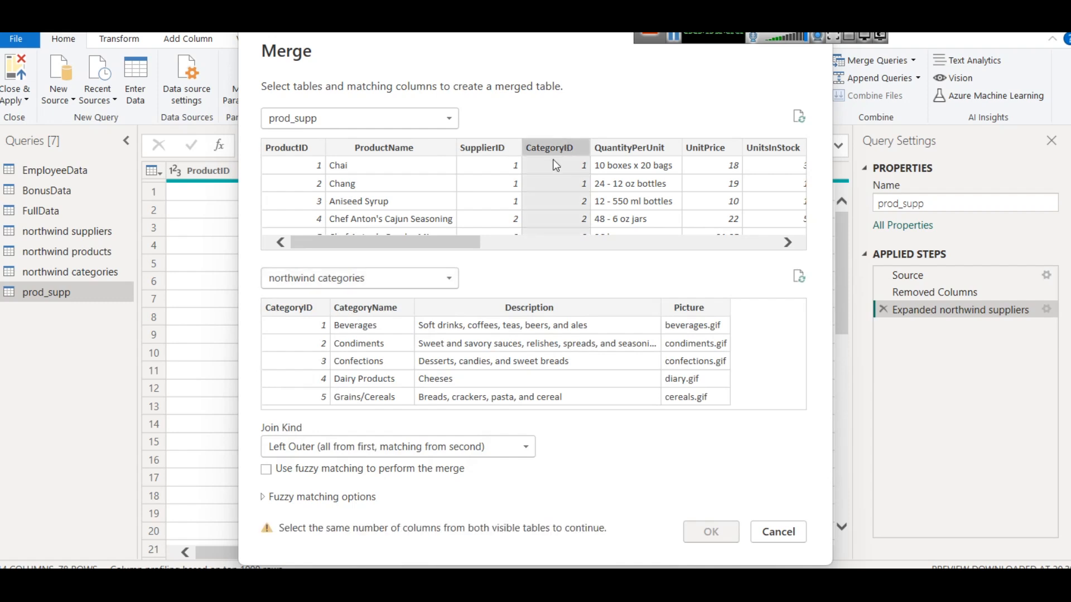
left_click(295, 308)
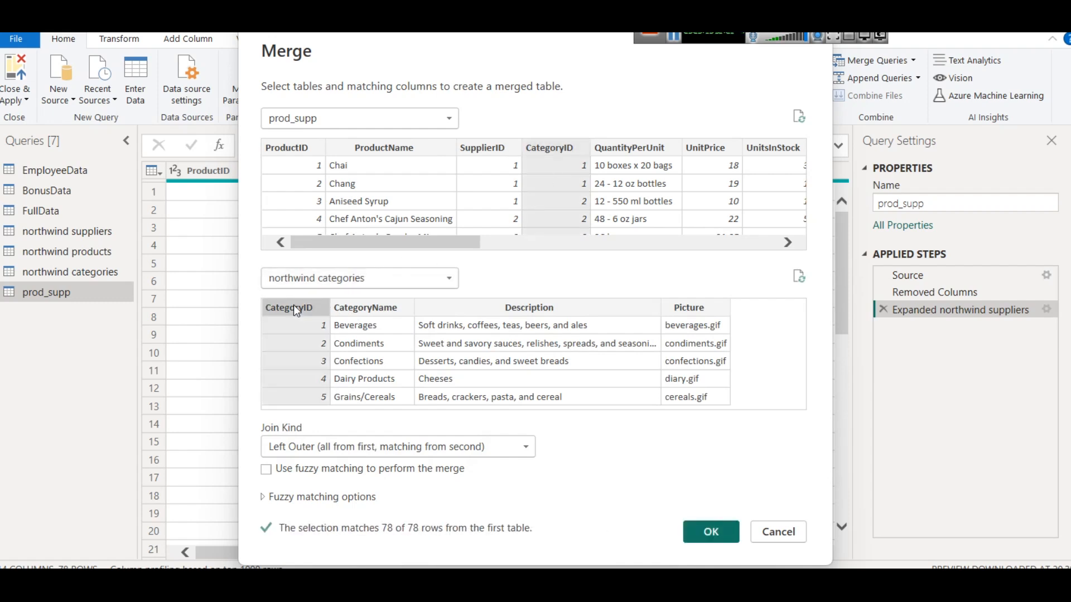
left_click(710, 532)
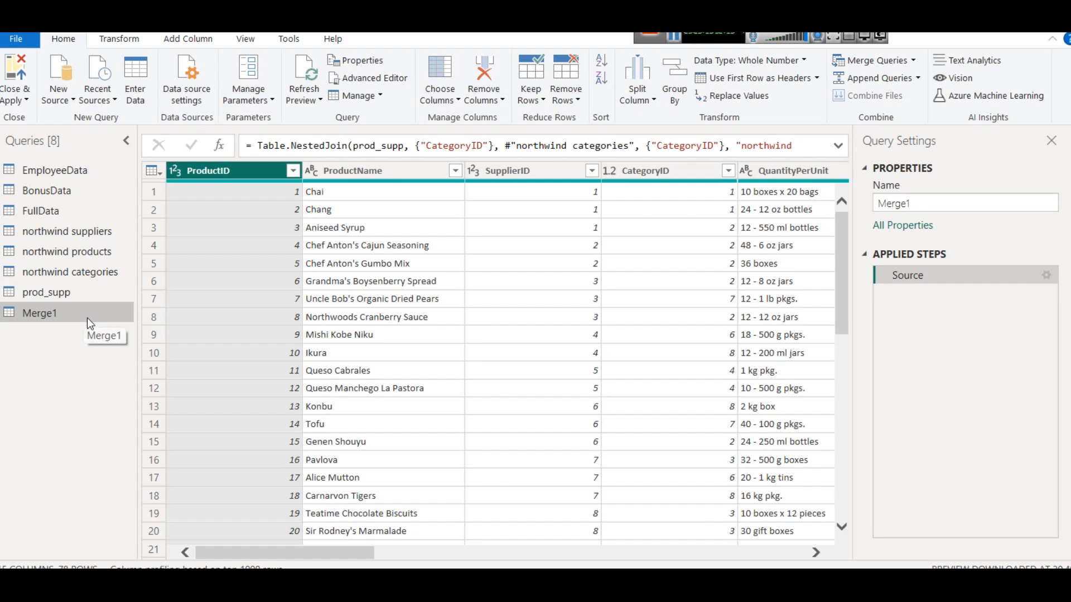
- Rename the new merged query to prod_supp_cat
left_click_drag(323, 560, 779, 565)
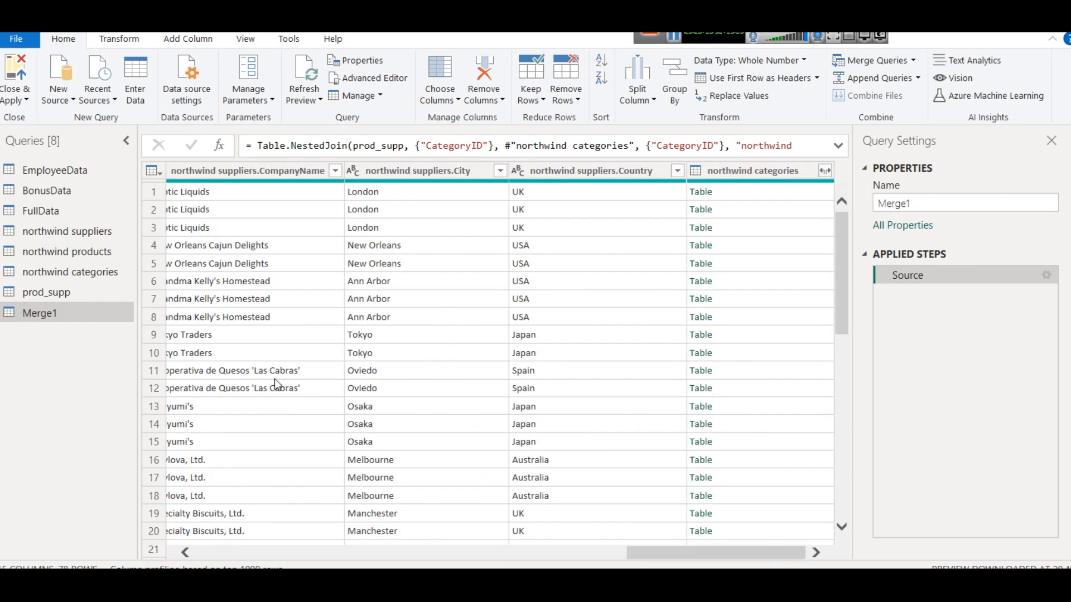
right_click(28, 331)
right_click(37, 310)
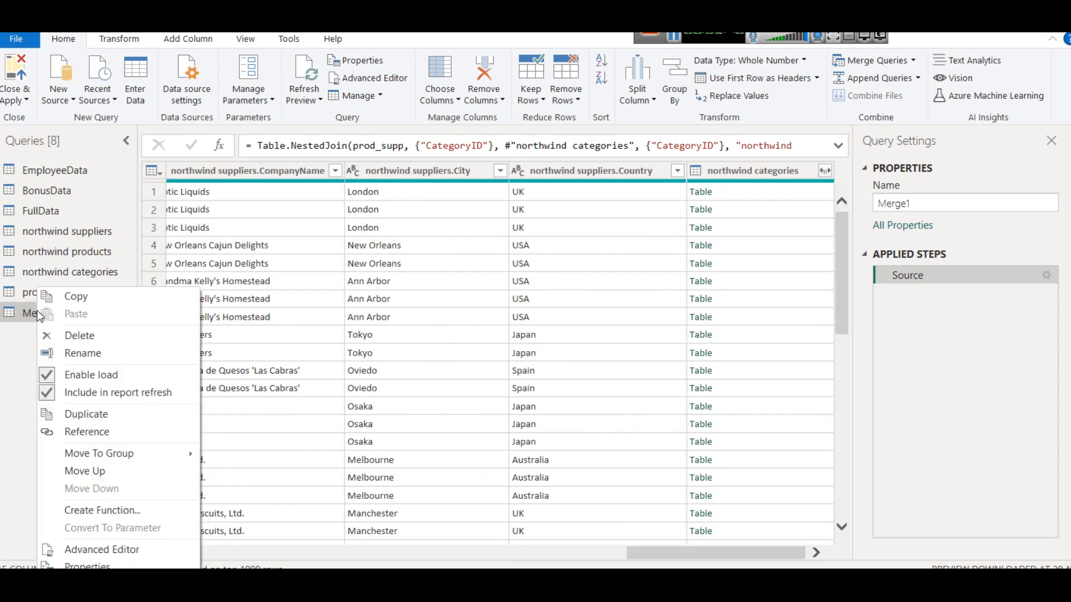
left_click(95, 355)
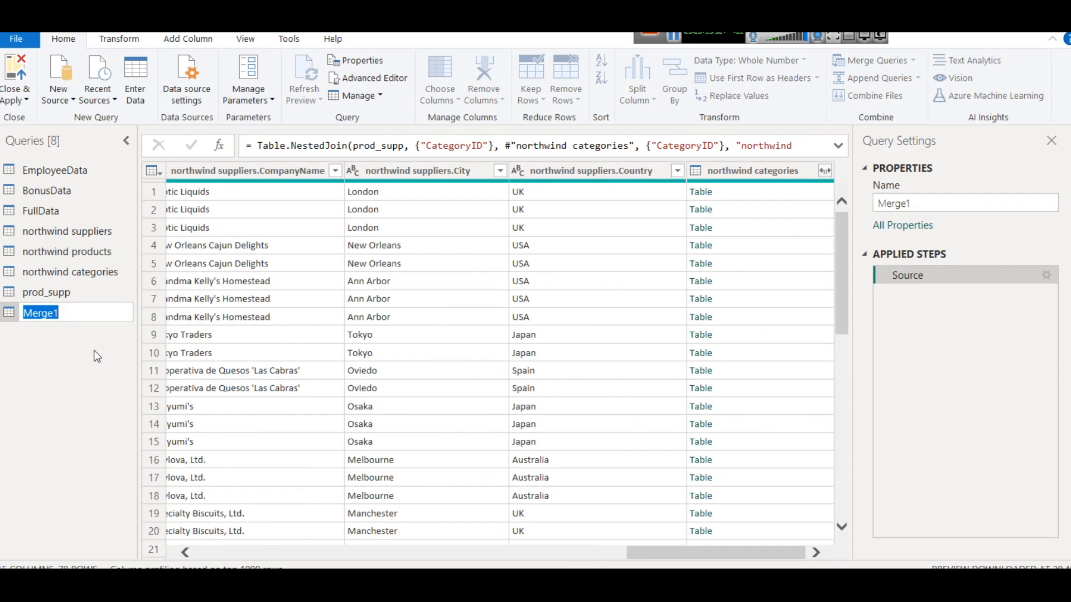
type("prod_supp_cat")
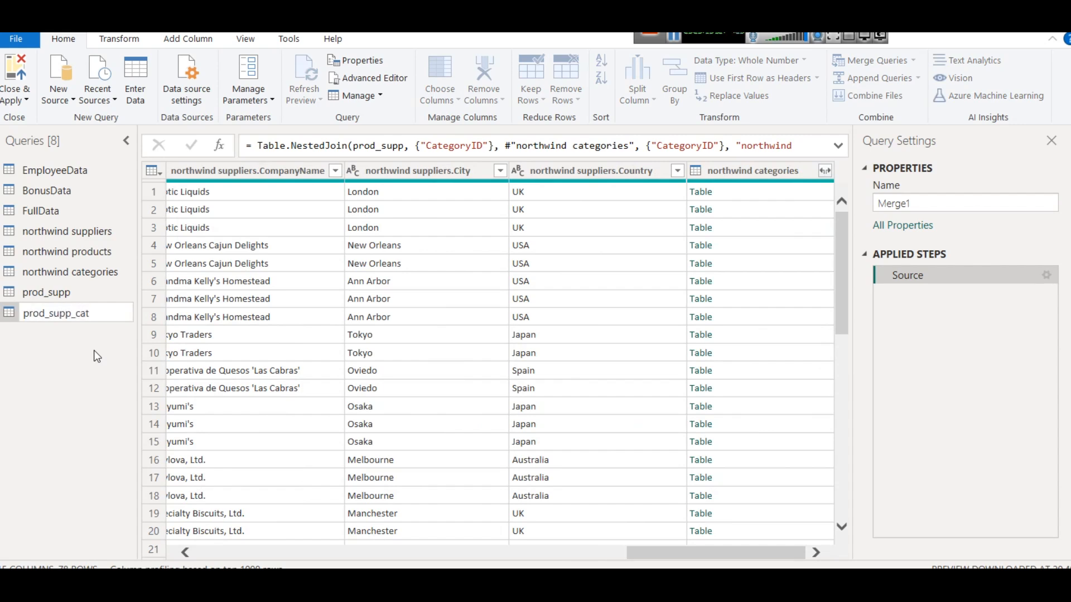
key("Return")
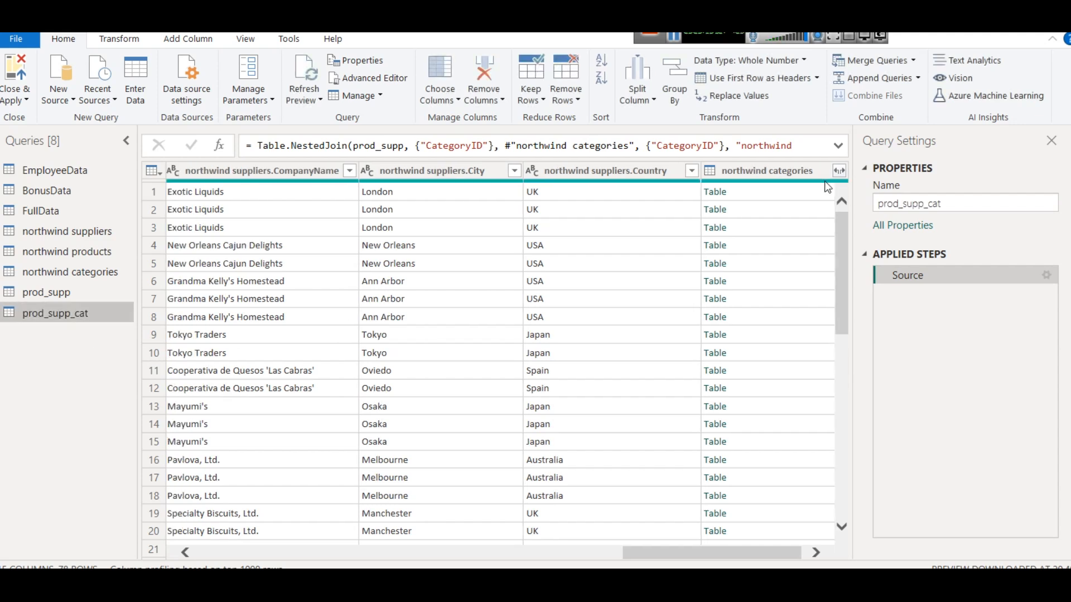
- Expand the northwind categories column into only CategoryID and CategoryName, with the original column name as prefix
left_click(833, 171)
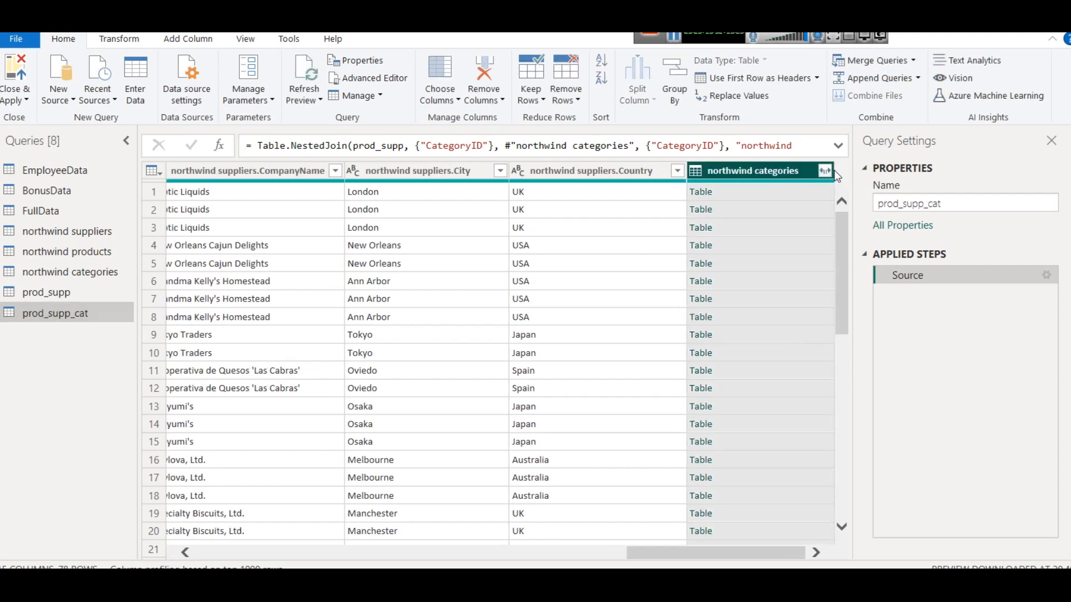
left_click(824, 171)
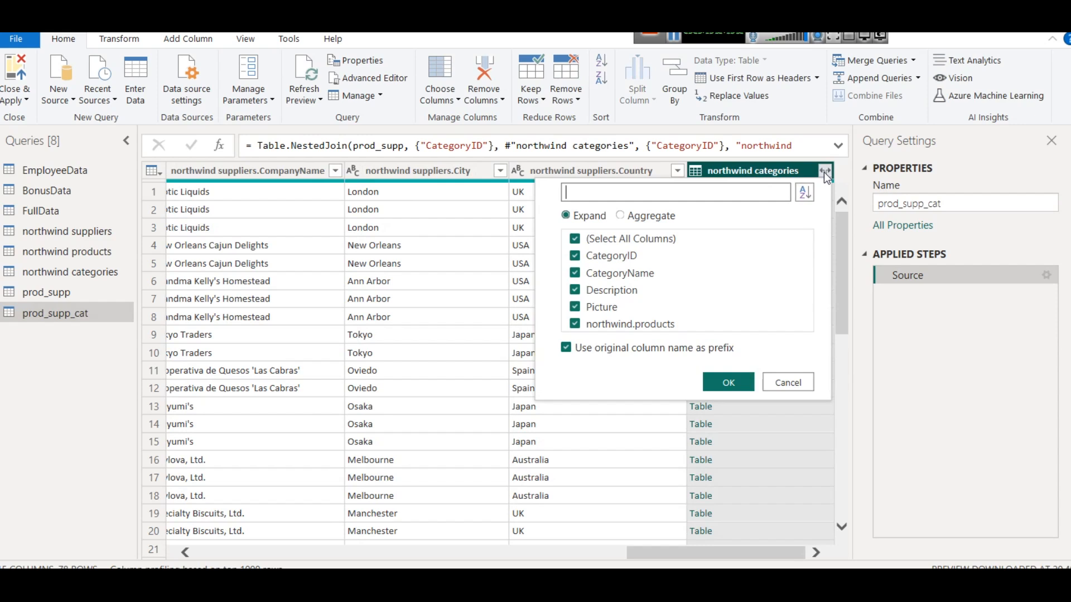
left_click(575, 239)
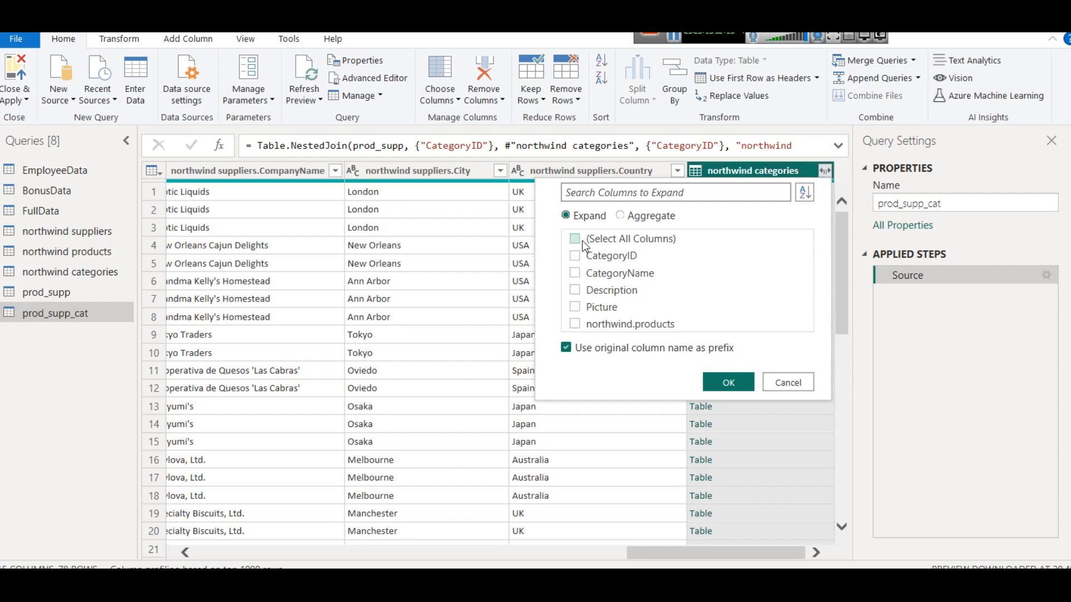
left_click(575, 256)
left_click(575, 274)
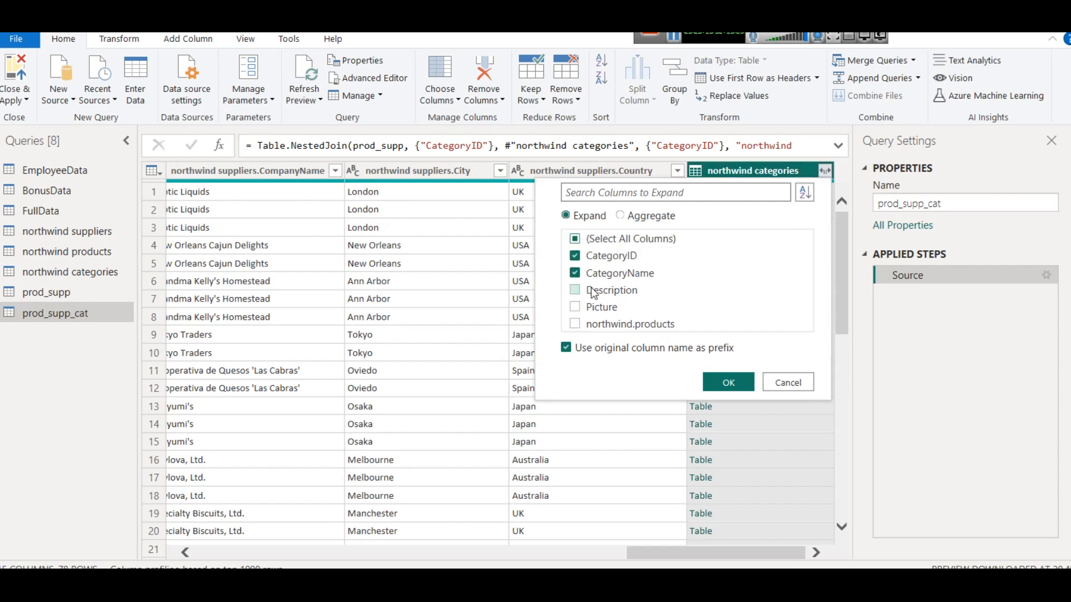
left_click(735, 384)
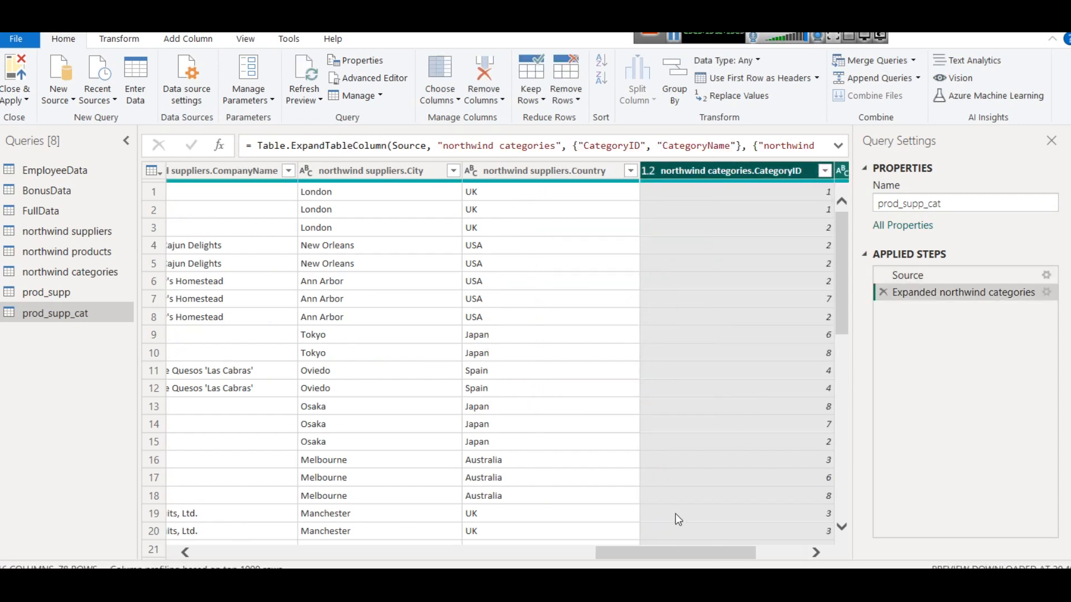
left_click_drag(708, 552, 845, 530)
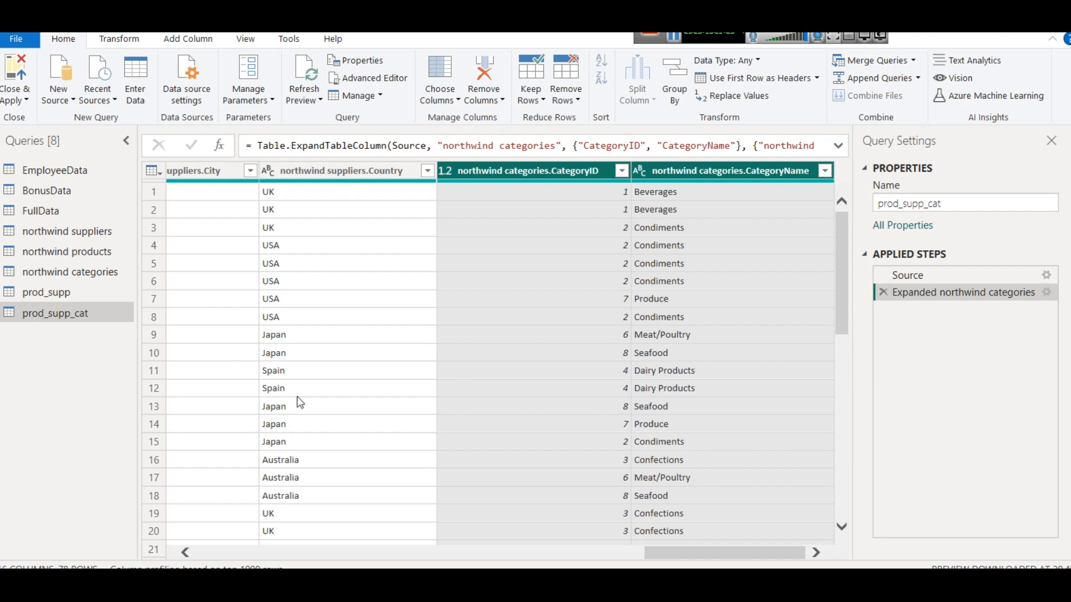
left_click_drag(688, 550, 795, 507)
- Examine the M code of prod_supp_cat in the Advanced Editor and close it without changes
right_click(70, 319)
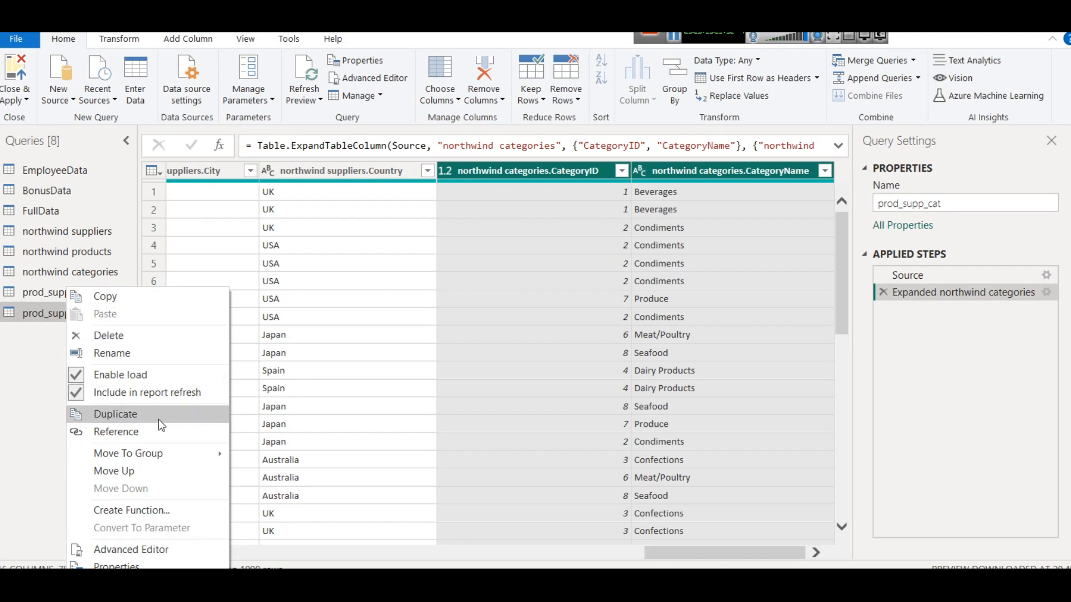
mouse_move(183, 454)
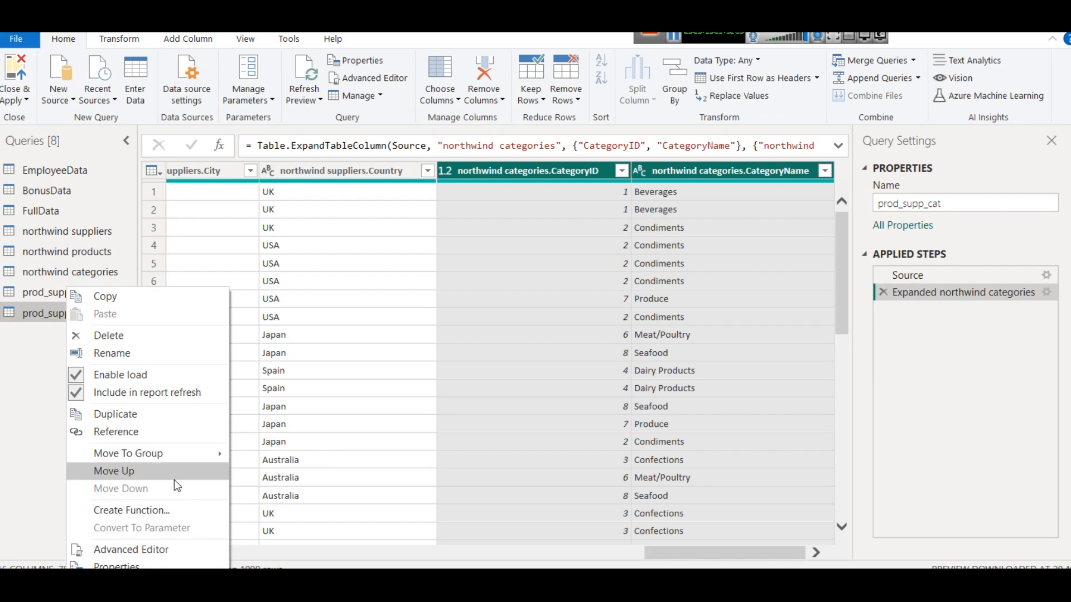
left_click(172, 547)
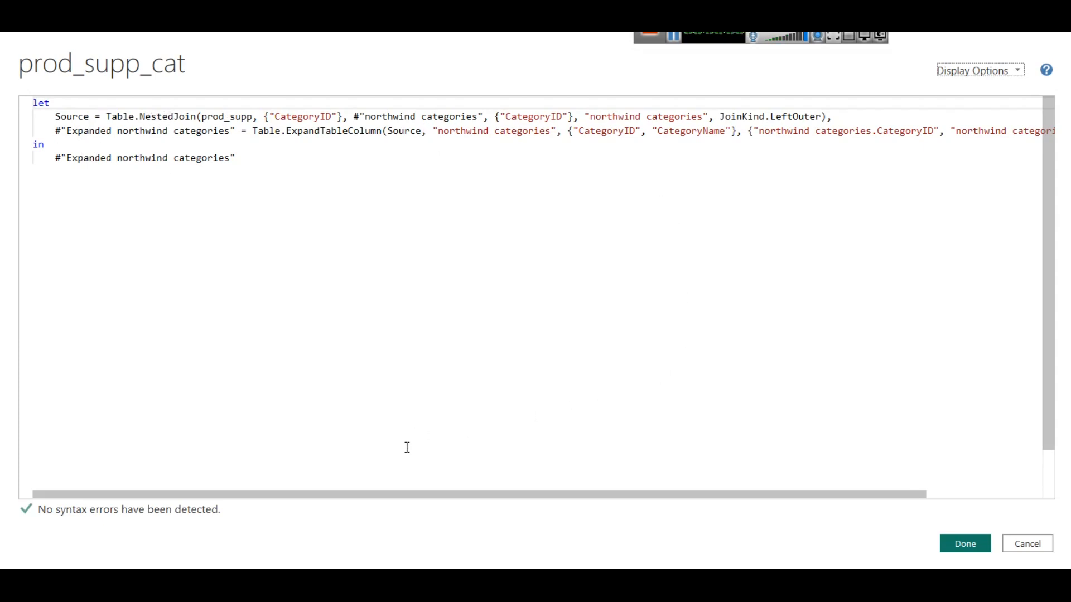
left_click_drag(392, 490, 170, 434)
left_click(1011, 545)
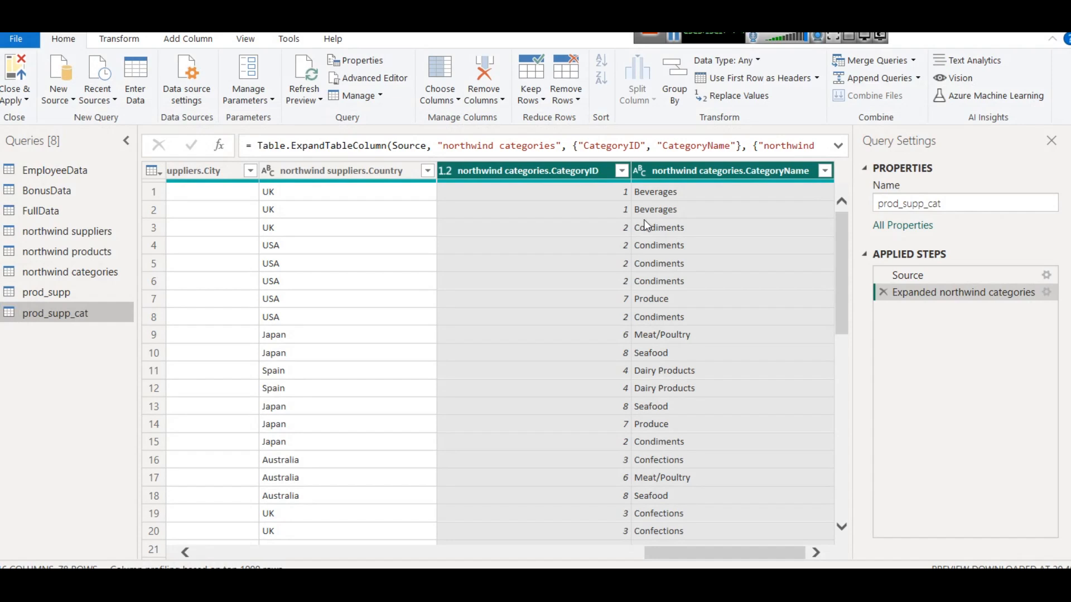
- Remove the northwind categories.CategoryID column from prod_supp_cat
left_click(491, 174)
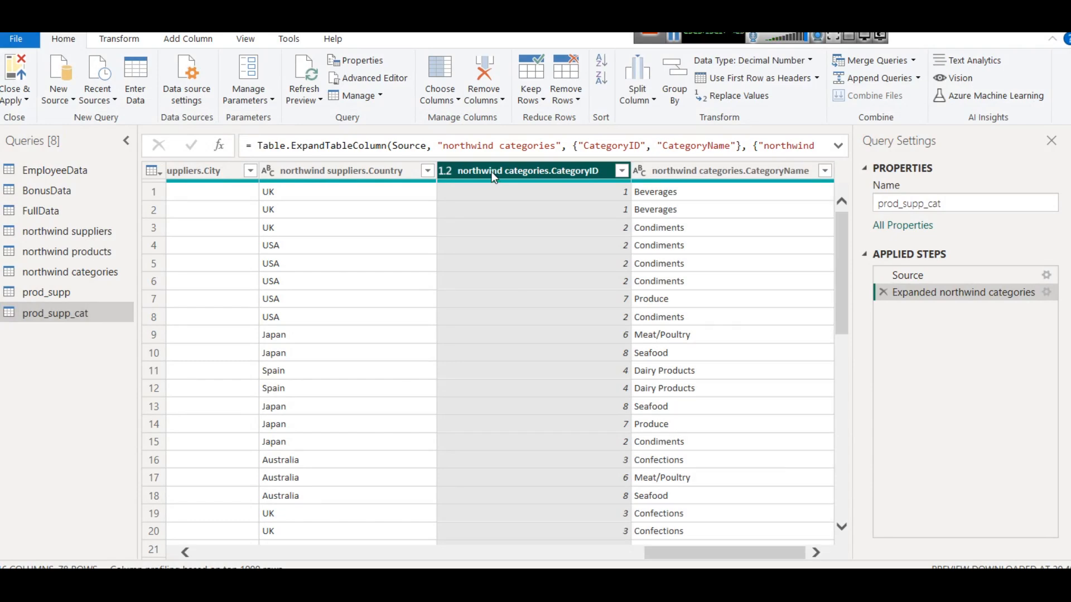
right_click(494, 177)
left_click(530, 201)
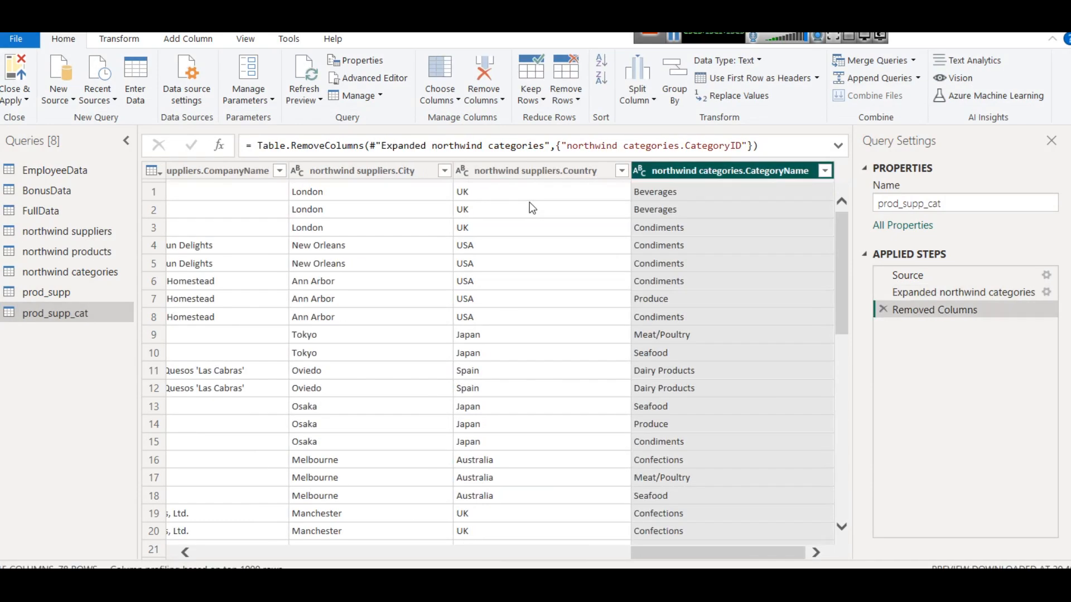
- Rename the northwind categories.CategoryName column to CategoryName
right_click(663, 172)
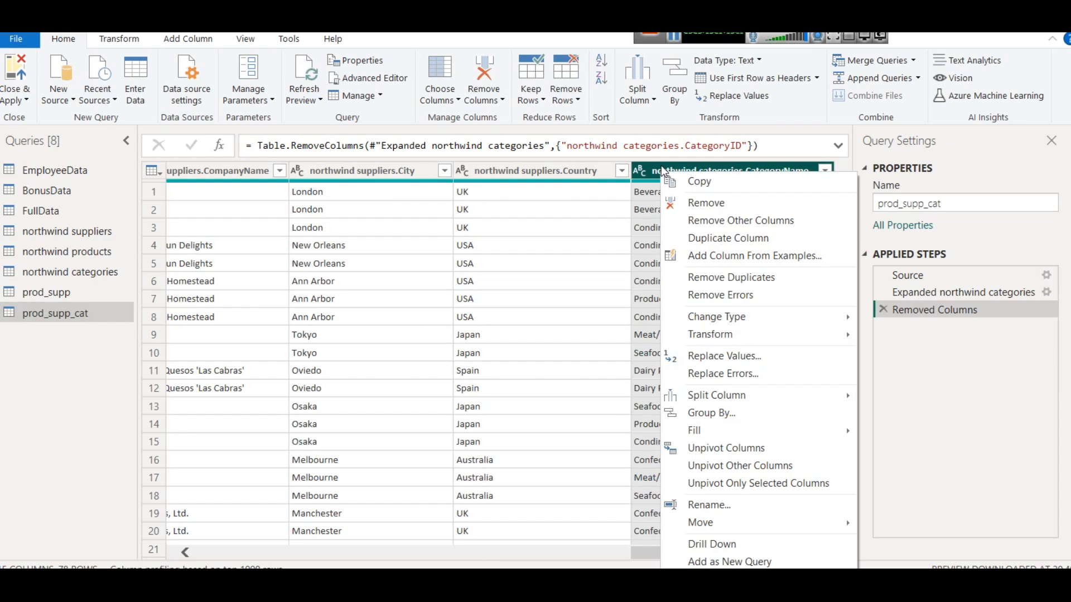
double_click(658, 165)
type("C")
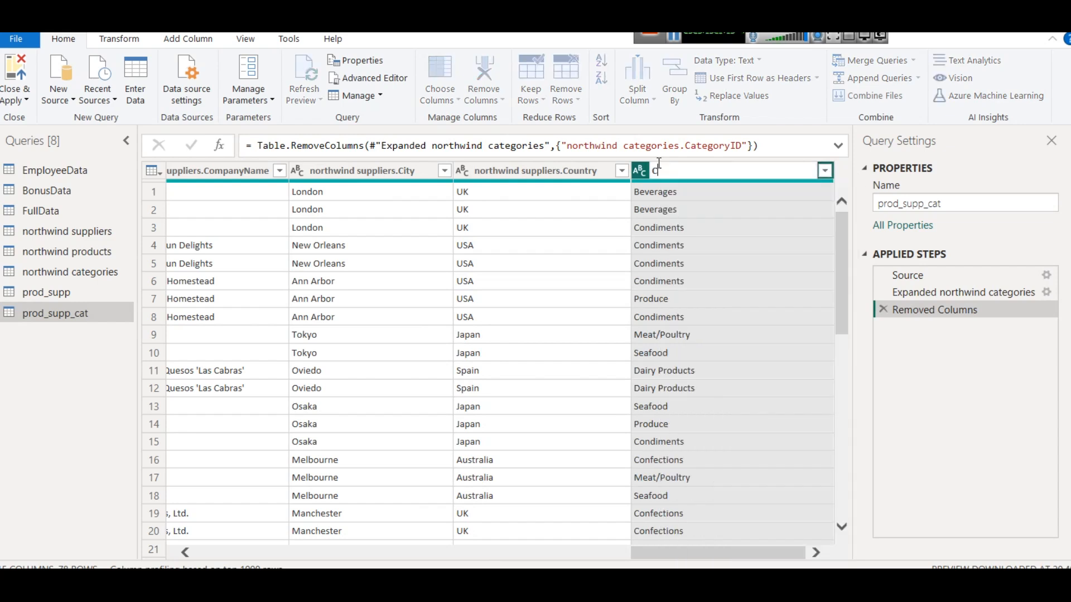
type("ategoryName")
left_click(589, 246)
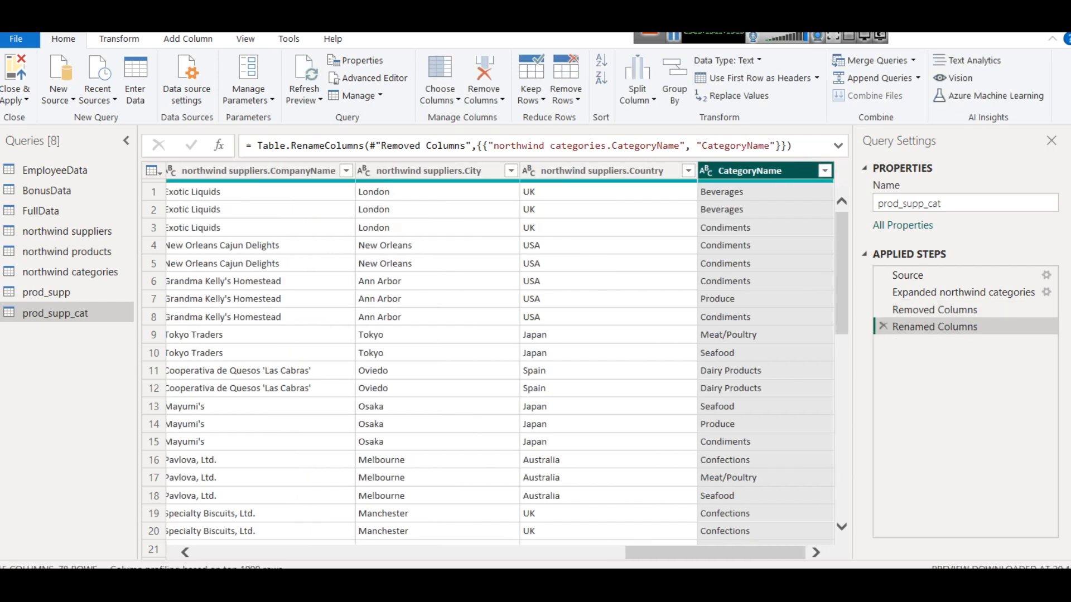
- Remove the northwind suppliers.SupplierID column from prod_supp_cat
left_click_drag(745, 558, 679, 559)
left_click(370, 171)
right_click(371, 172)
left_click(411, 212)
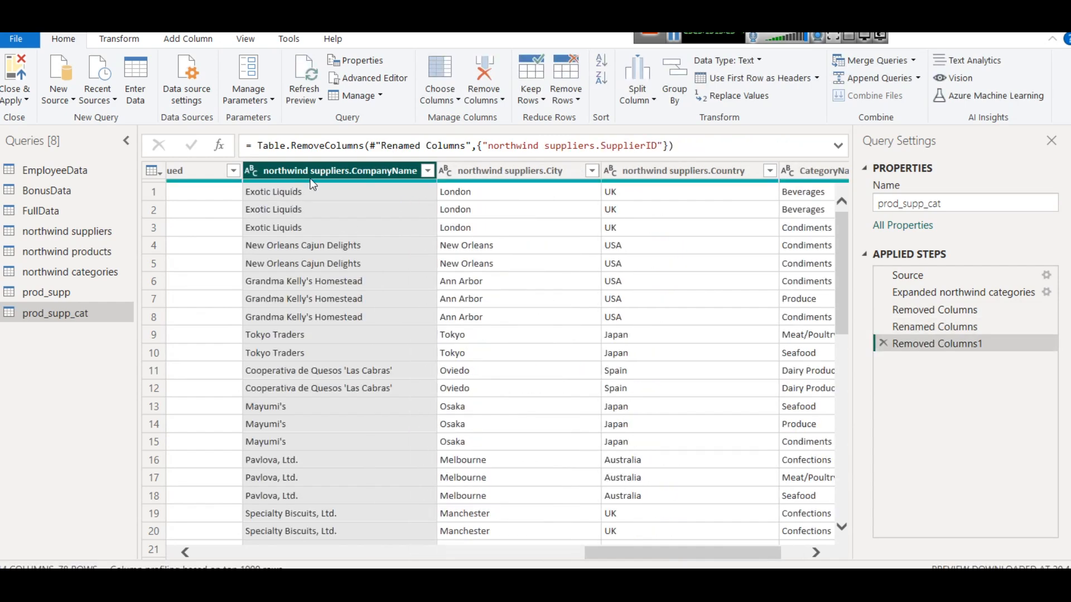
- Rename the northwind suppliers.CompanyName column to SuppLierCompanyName
double_click(330, 172)
left_click(330, 173)
left_click_drag(352, 172, 263, 172)
key("Delete")
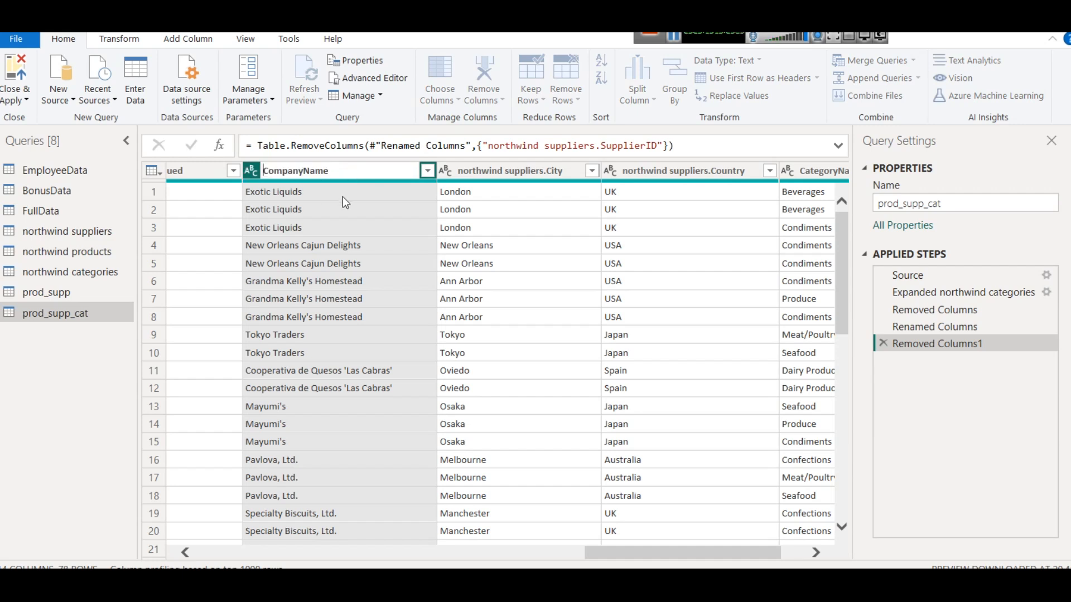
type("Suppie")
key("BackSpace")
key("BackSpace")
type("lier")
key("Return")
left_click(387, 265)
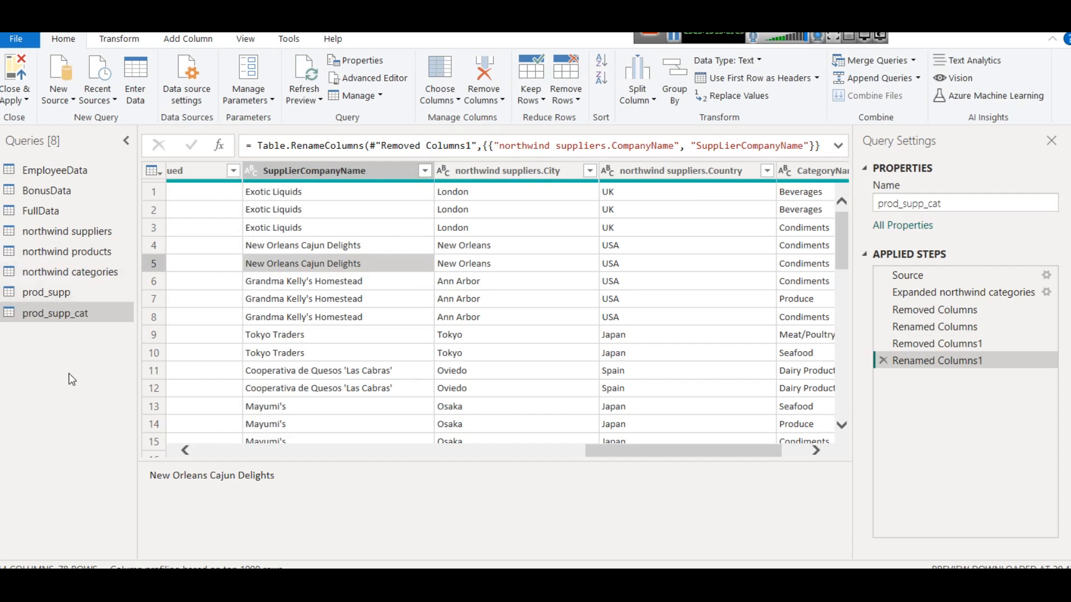
- Try to delete the prod_supp query, dismiss the dialog and return to the prod_supp_cat query
left_click(68, 294)
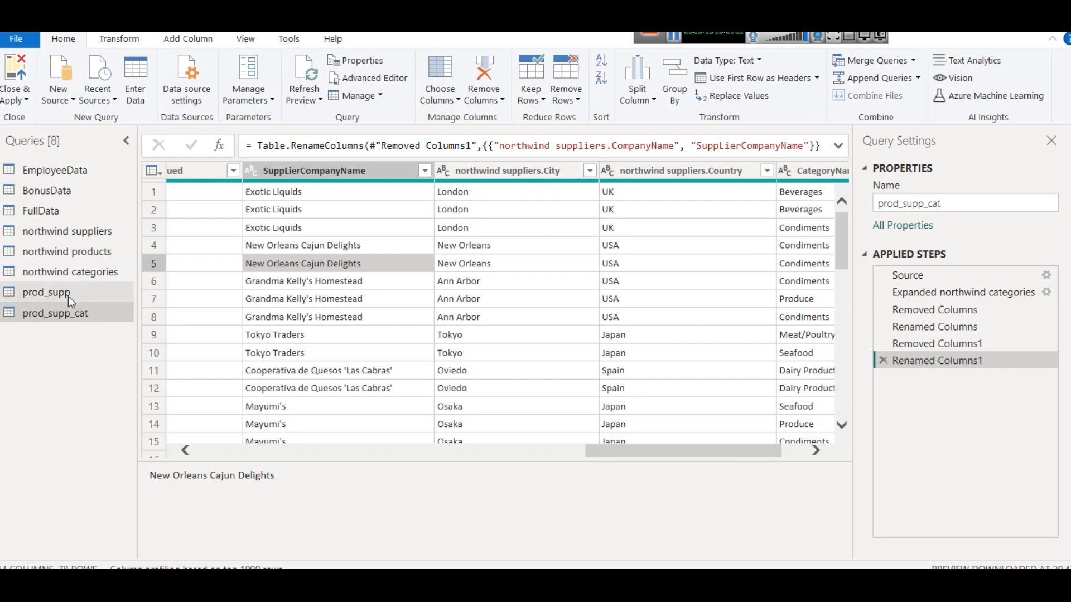
right_click(68, 295)
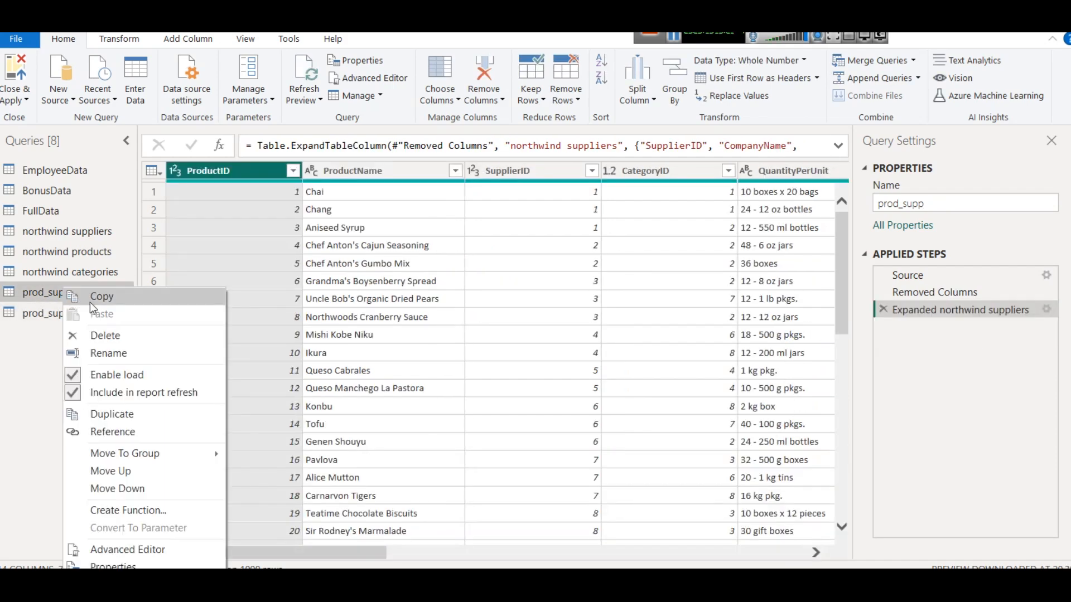
left_click(112, 337)
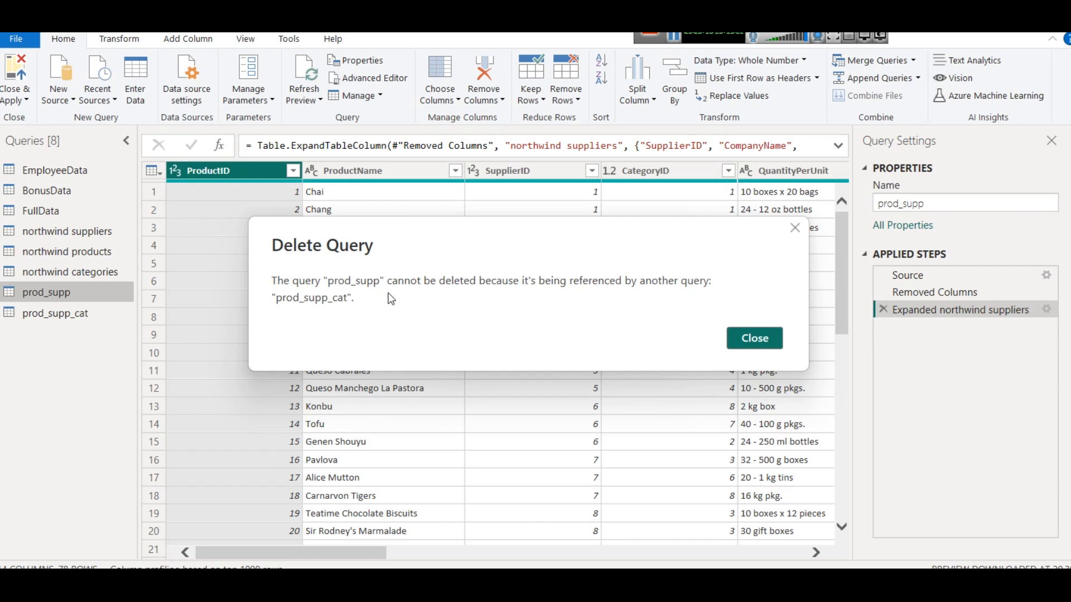
left_click(797, 229)
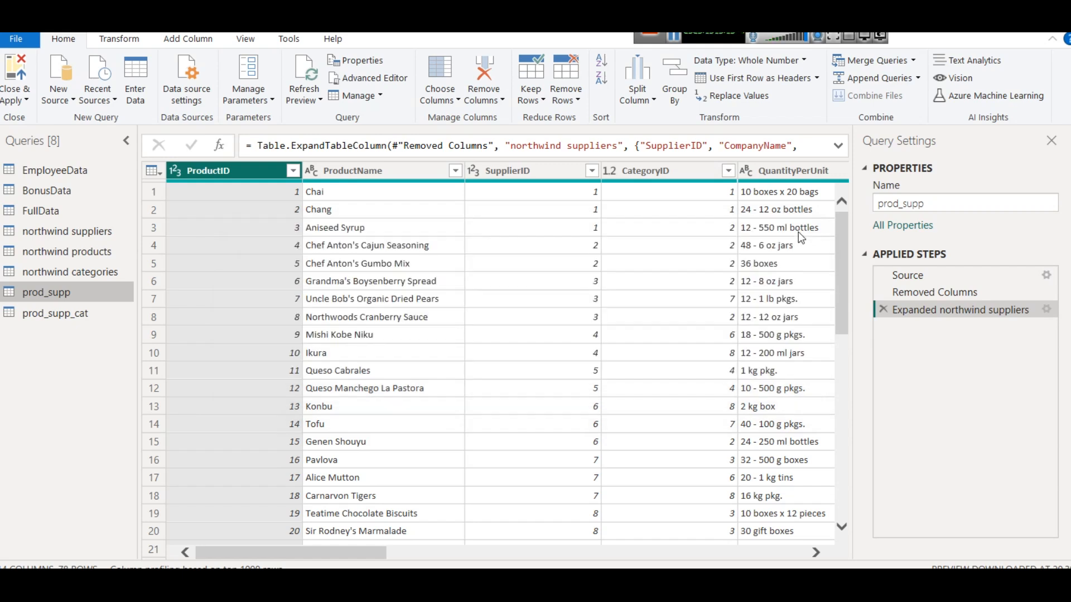
left_click(47, 313)
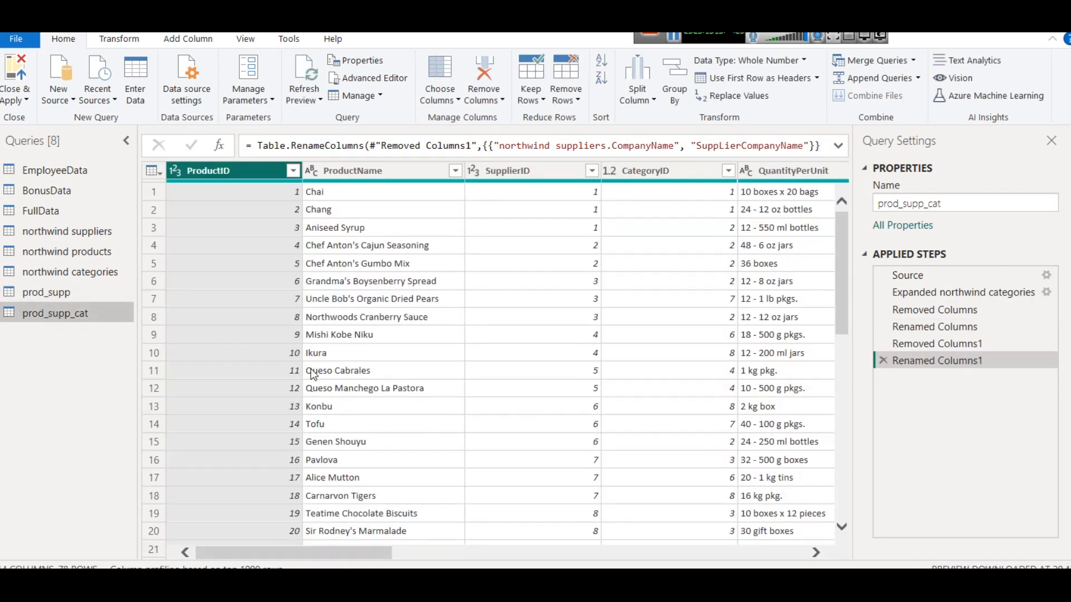
left_click(151, 171)
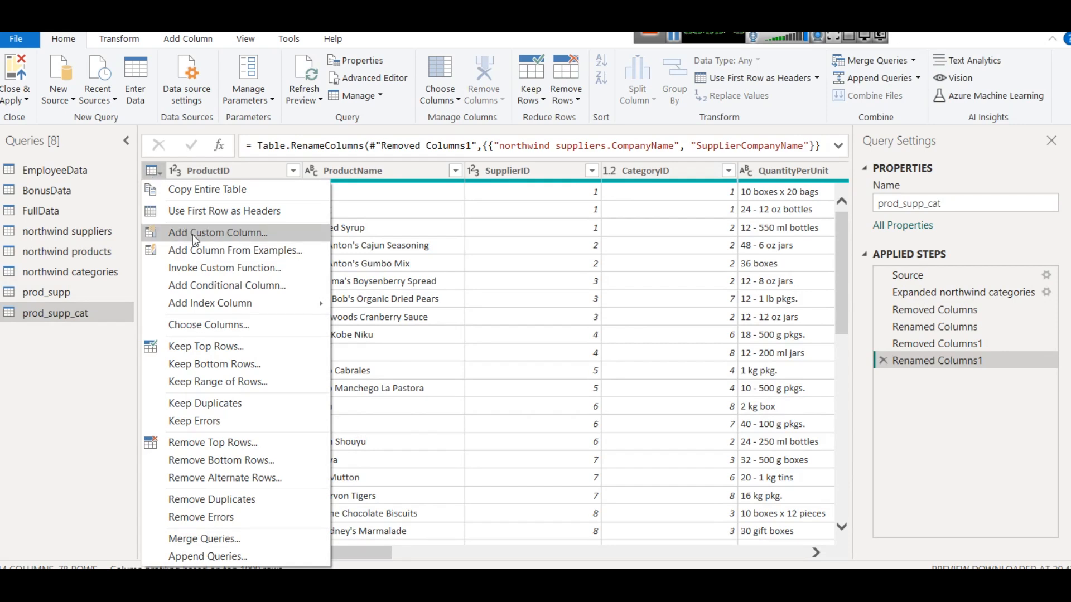
left_click(233, 252)
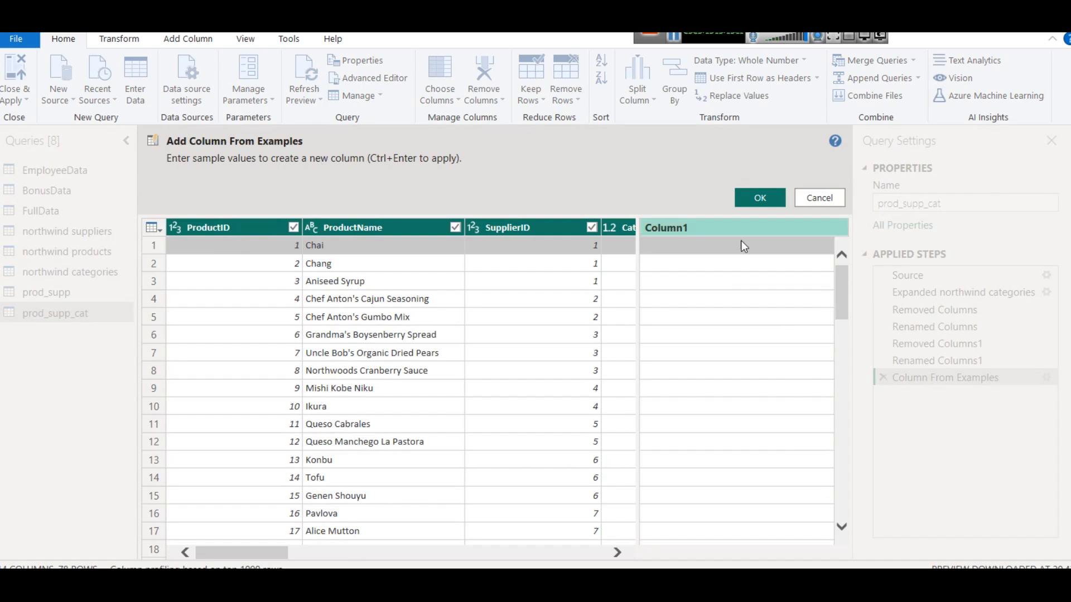
left_click(808, 201)
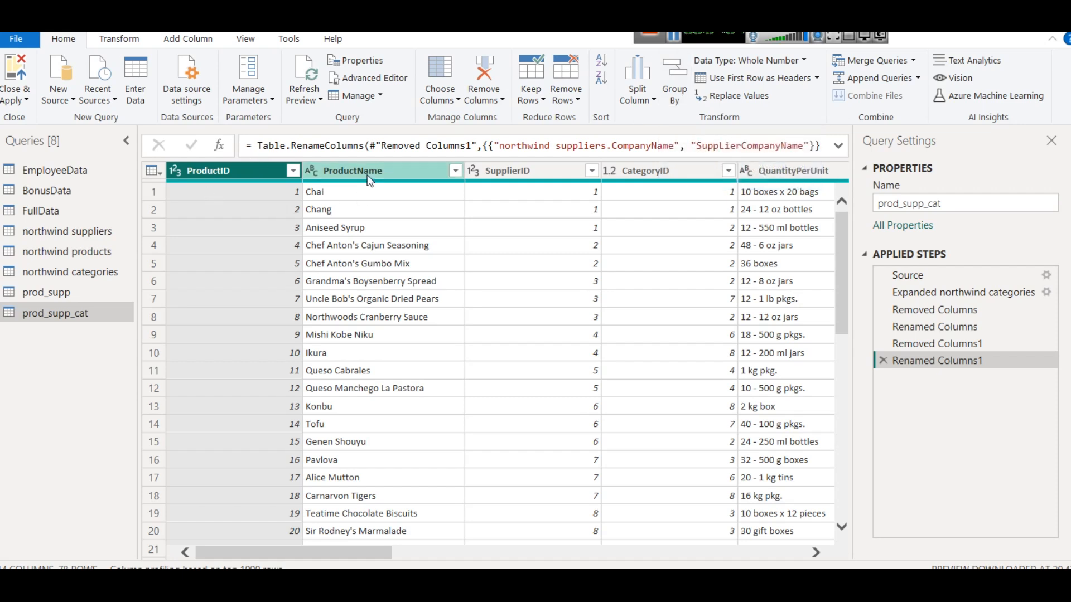
- Start grouping the prod_supp_cat rows by ProductName, try SumPrice as the new column name and undo that name
left_click(666, 96)
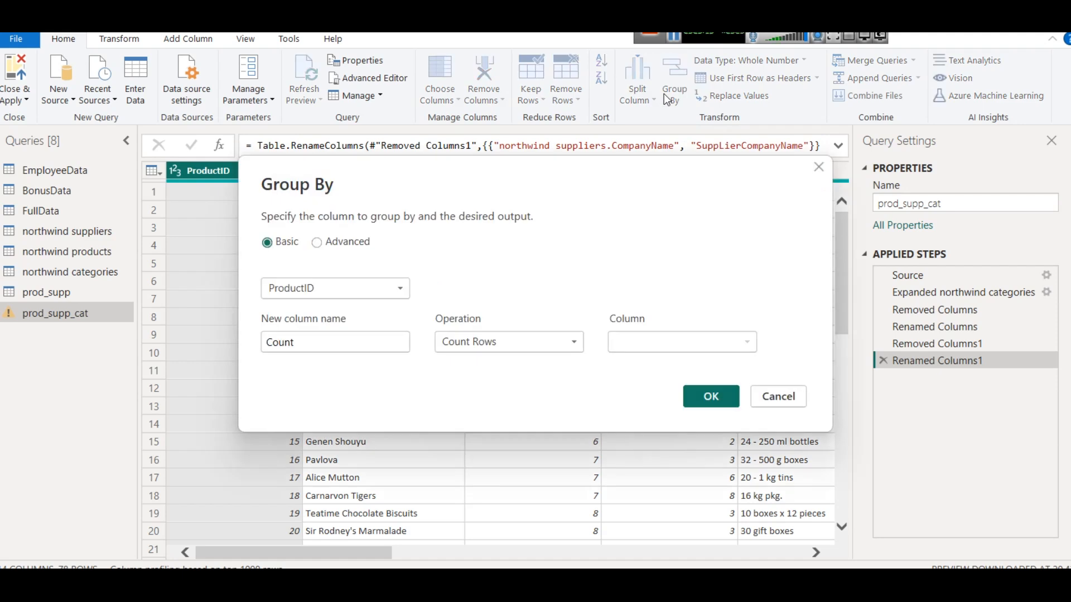
left_click(360, 294)
left_click(360, 293)
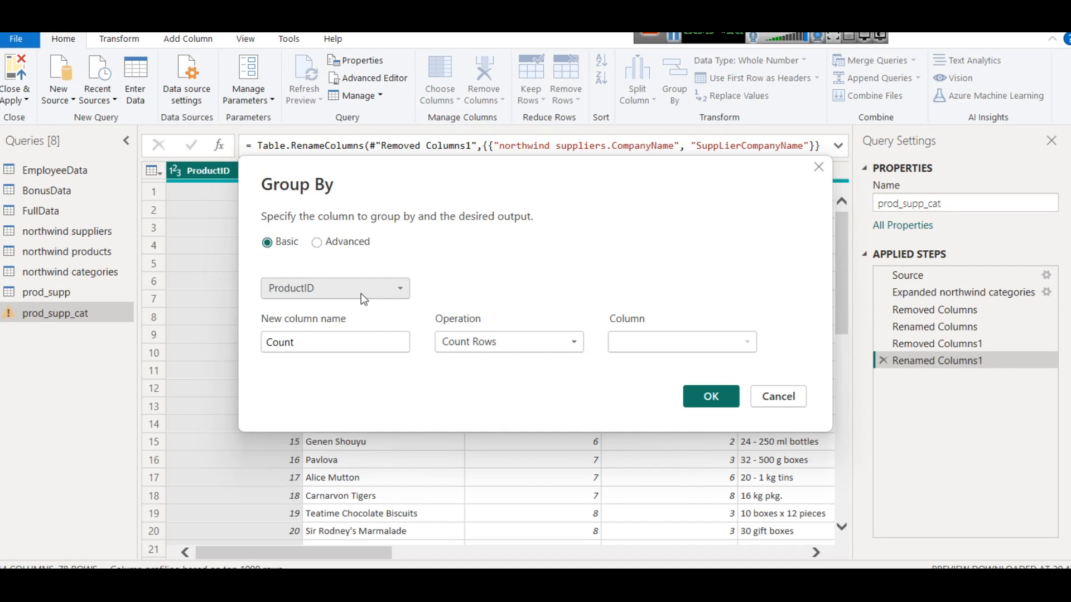
left_click(360, 293)
left_click(332, 323)
left_click(327, 351)
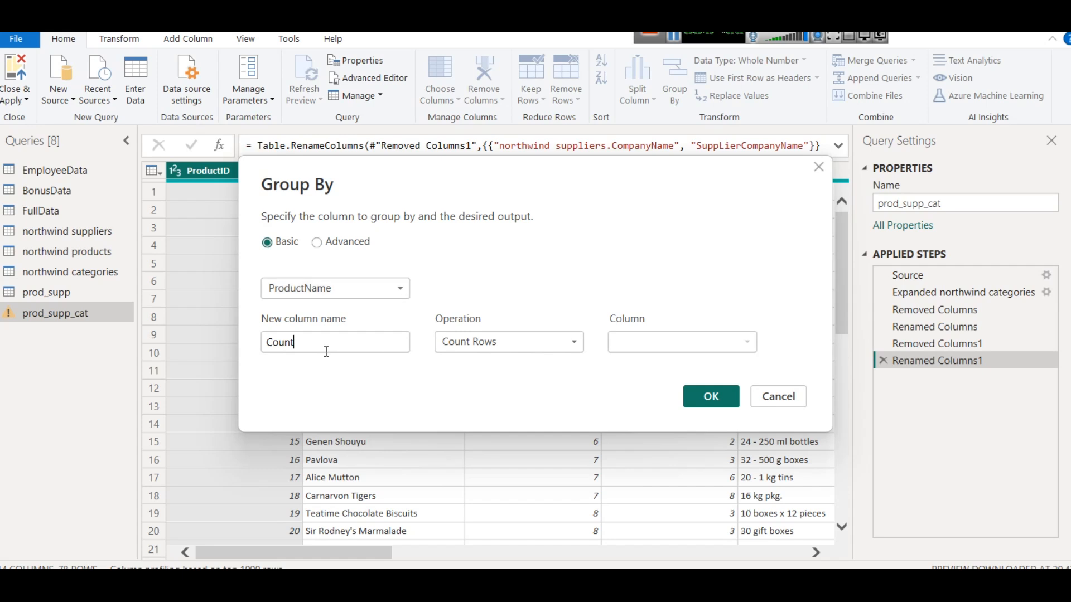
double_click(318, 352)
type("SumPrice")
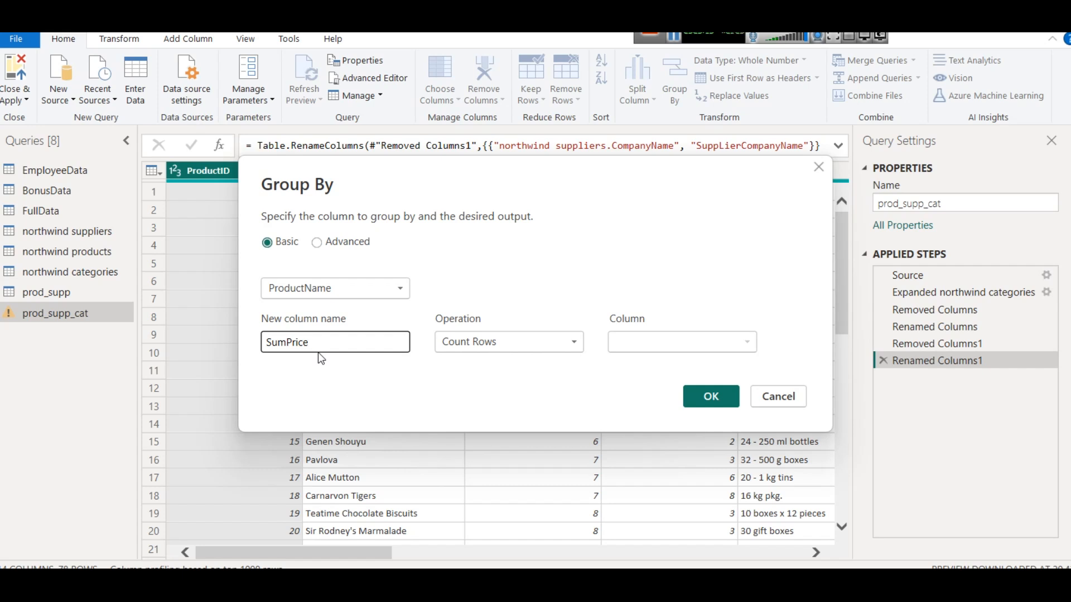
key("ctrl+z")
left_click(500, 345)
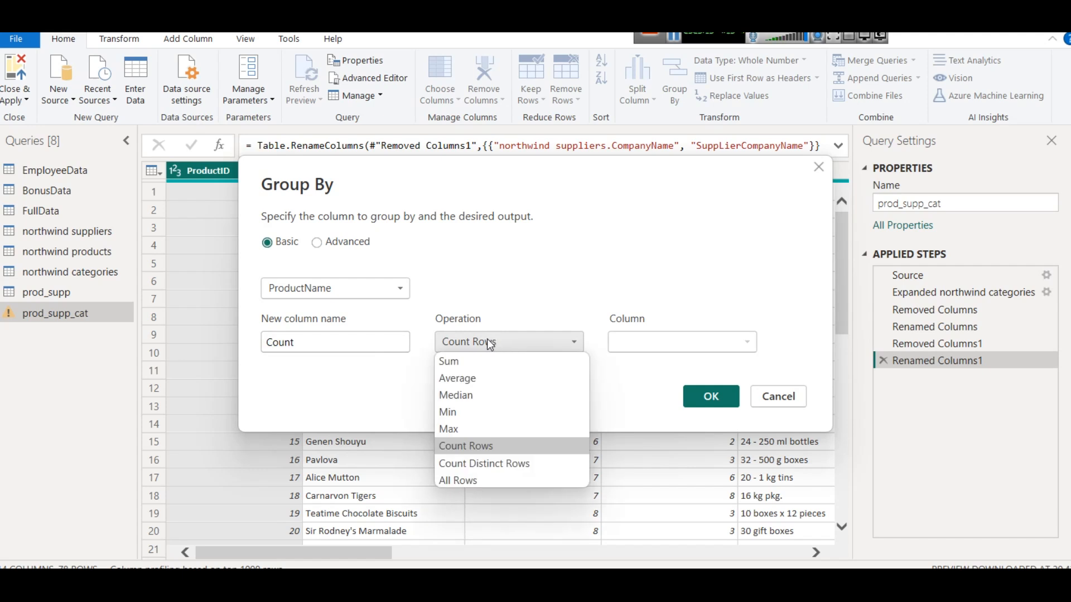
left_click(646, 377)
- Group the rows by CategoryName with a new SumPrice column that sums UnitPrice
left_click(350, 295)
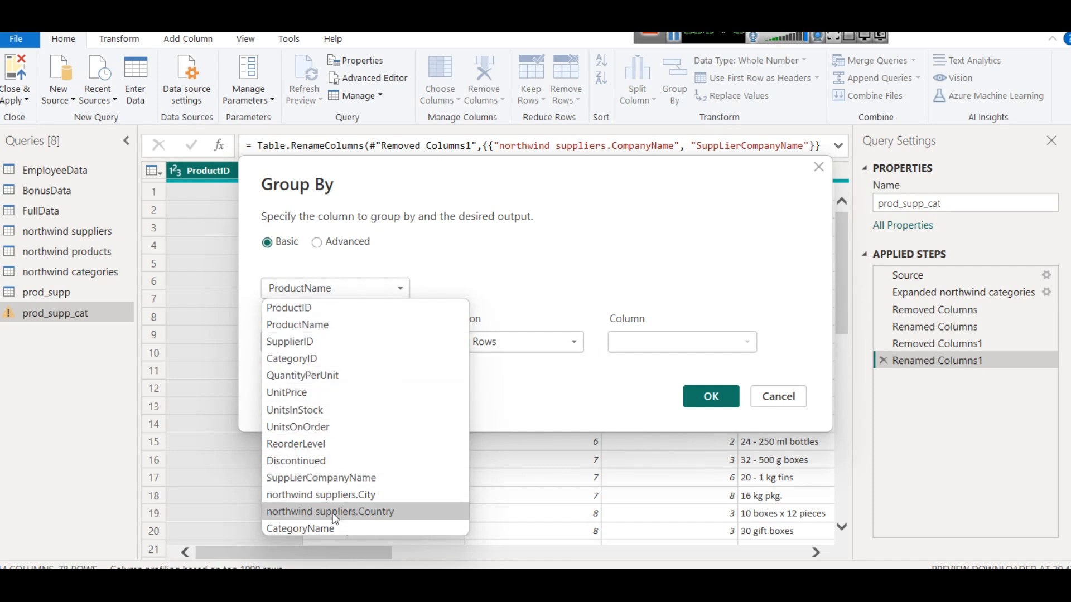
left_click(337, 528)
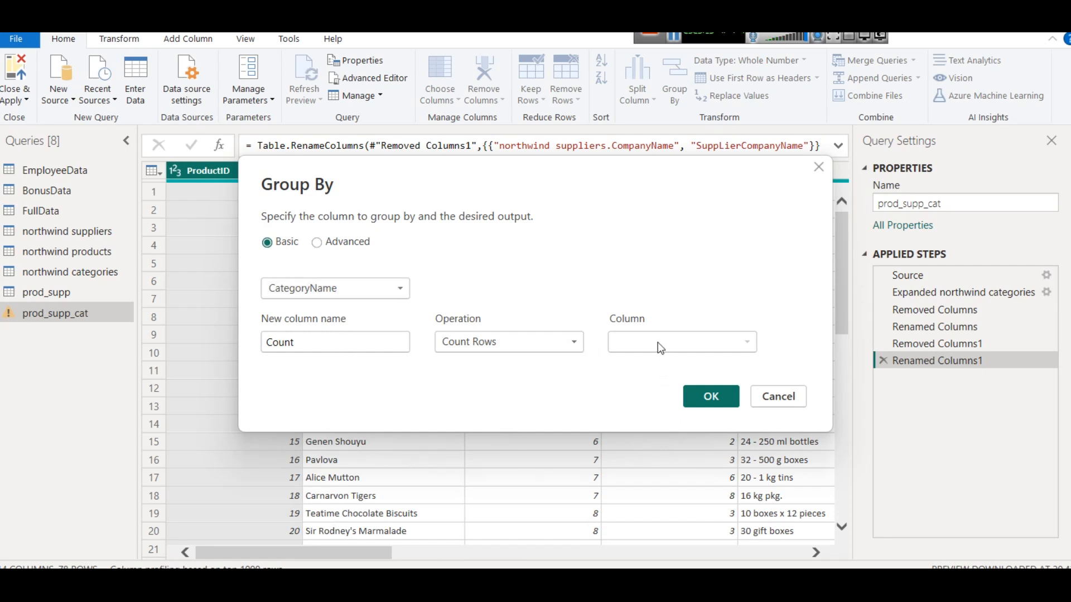
left_click(475, 339)
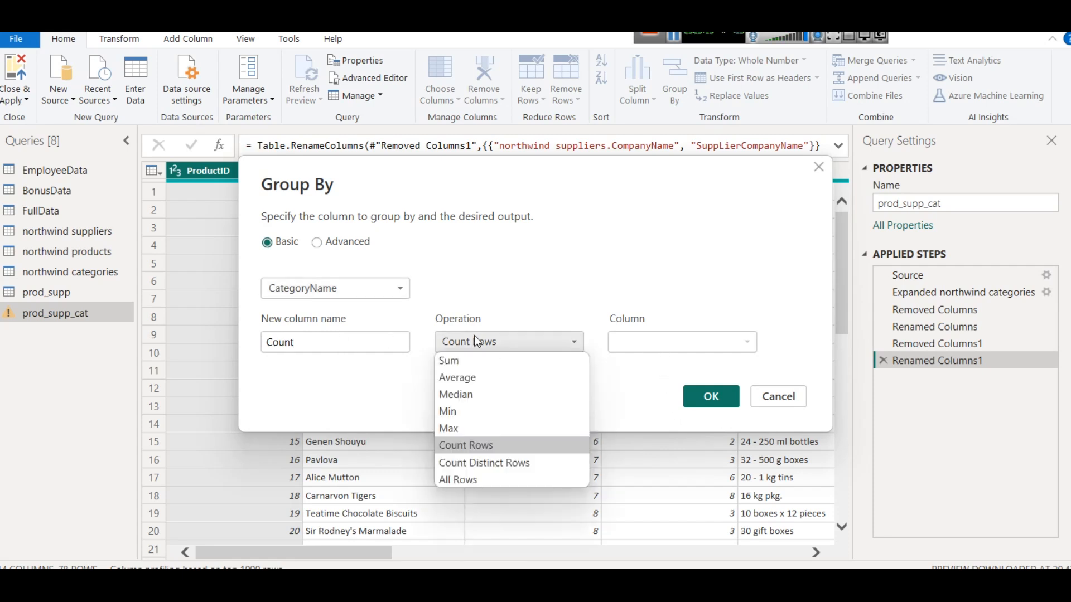
left_click(461, 361)
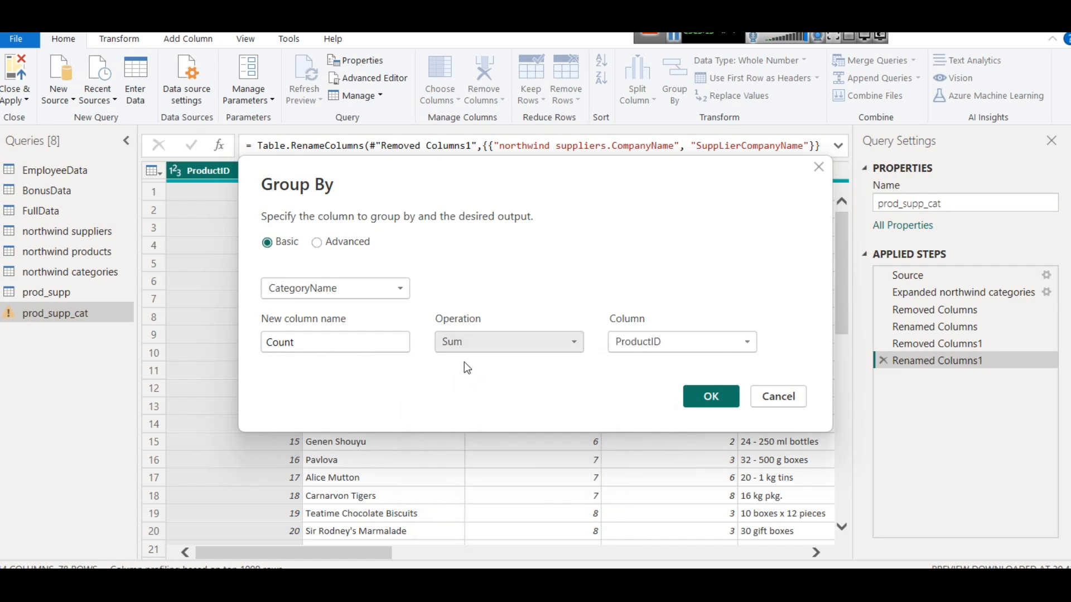
left_click(624, 352)
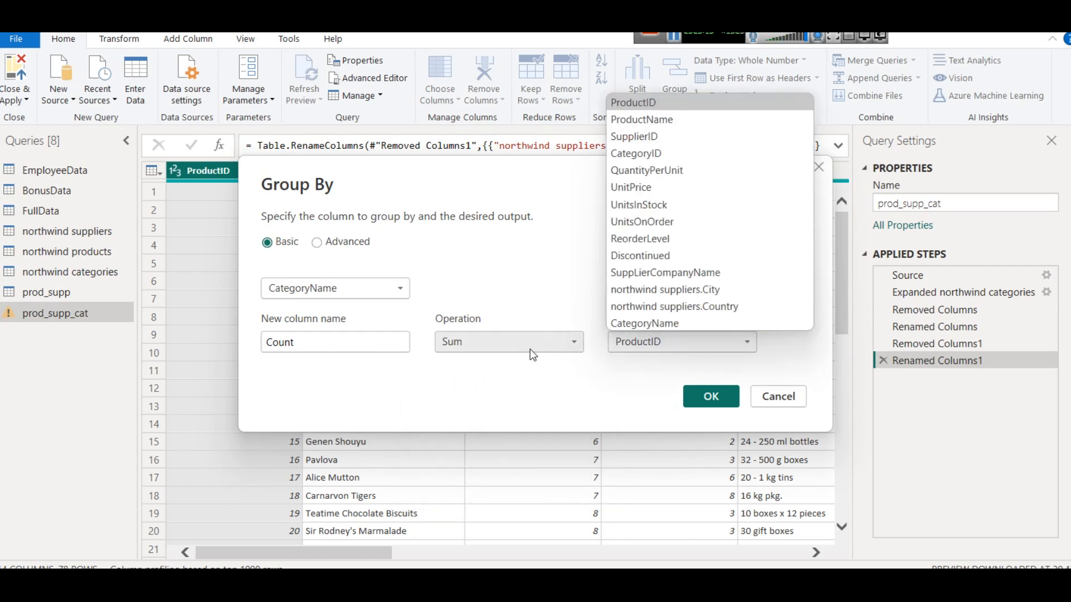
left_click(642, 186)
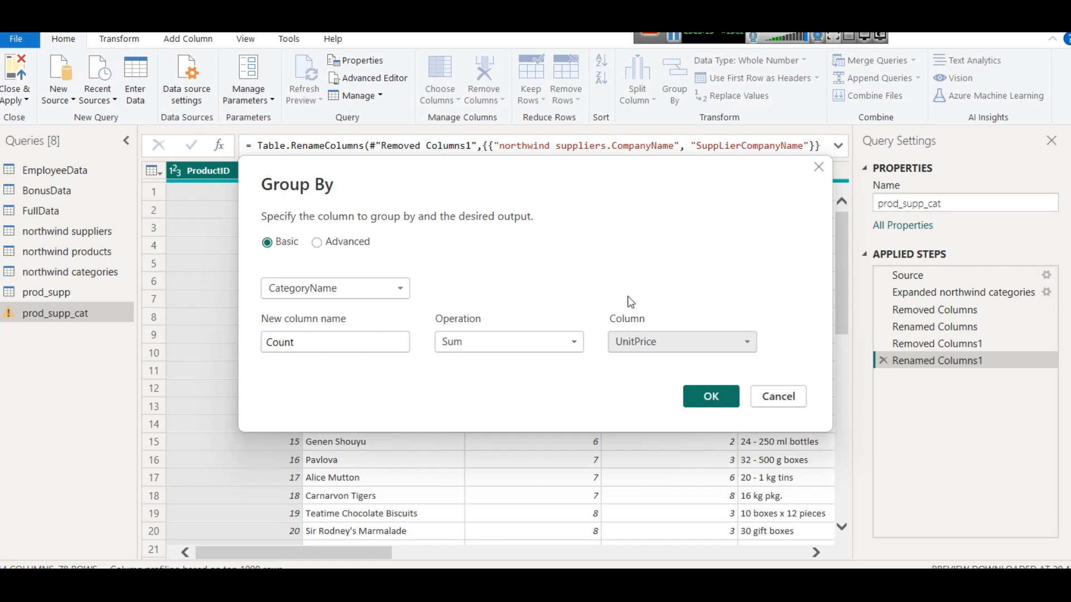
double_click(401, 340)
type("SumPrice")
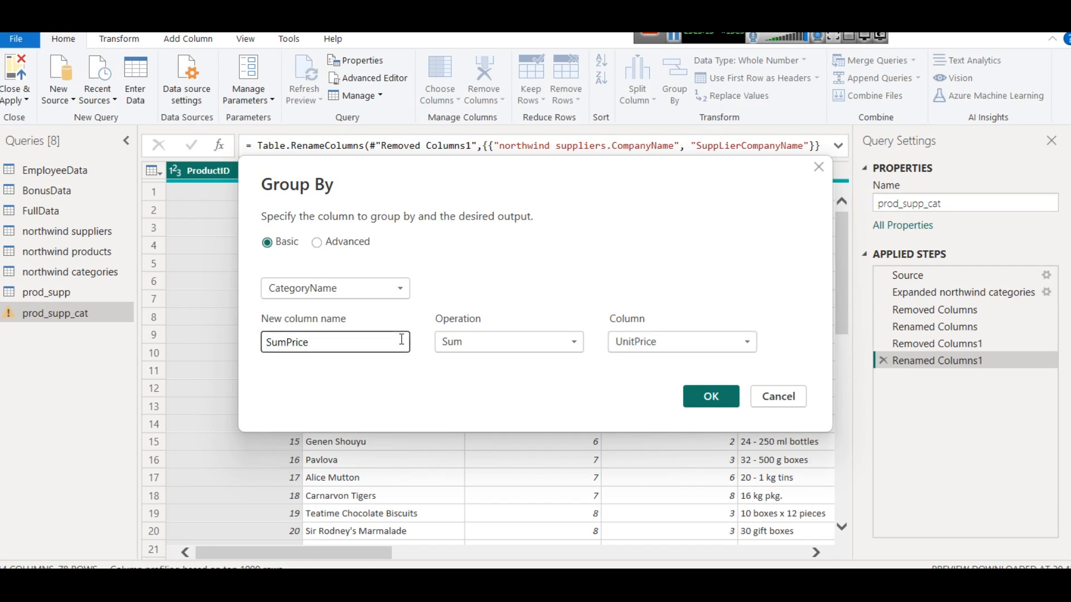
left_click(715, 396)
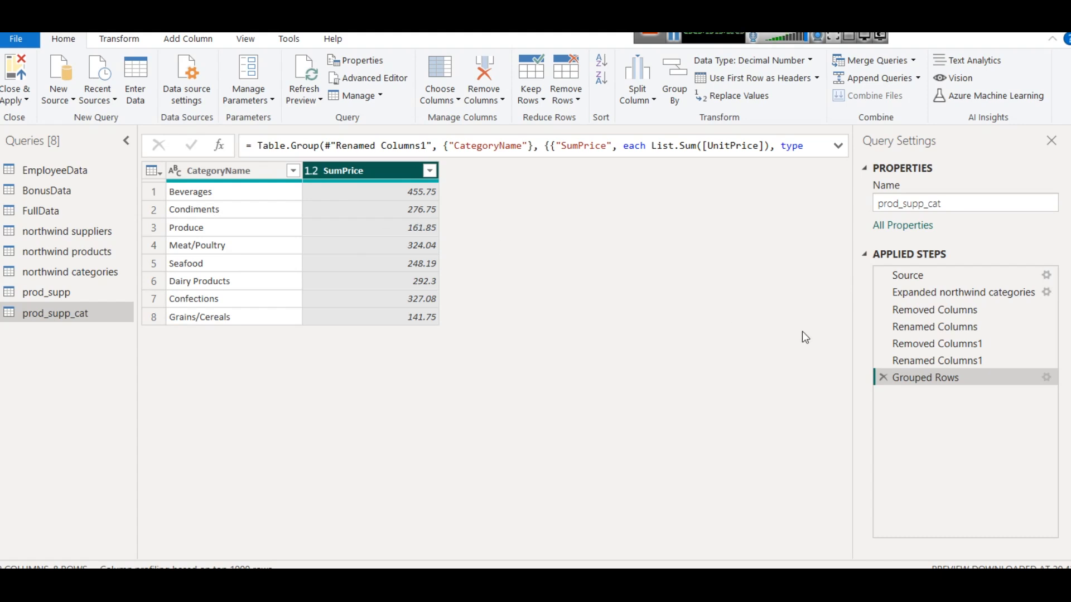
- Remove the CategoryName grouping and group the rows by SuppLierCompanyName with a Count Rows column named Count
left_click(883, 378)
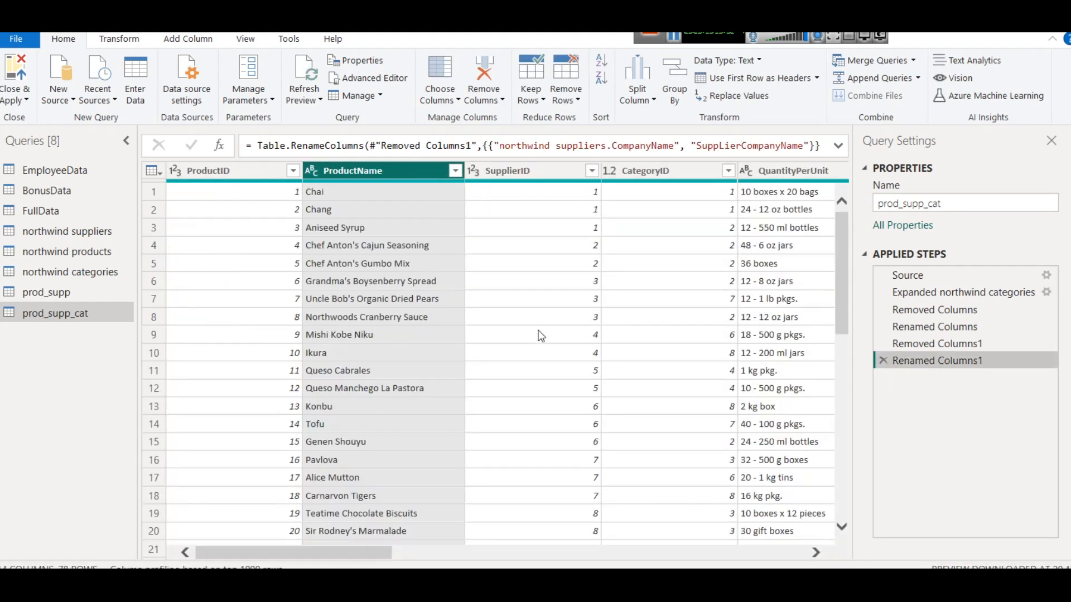
left_click(683, 98)
left_click(334, 288)
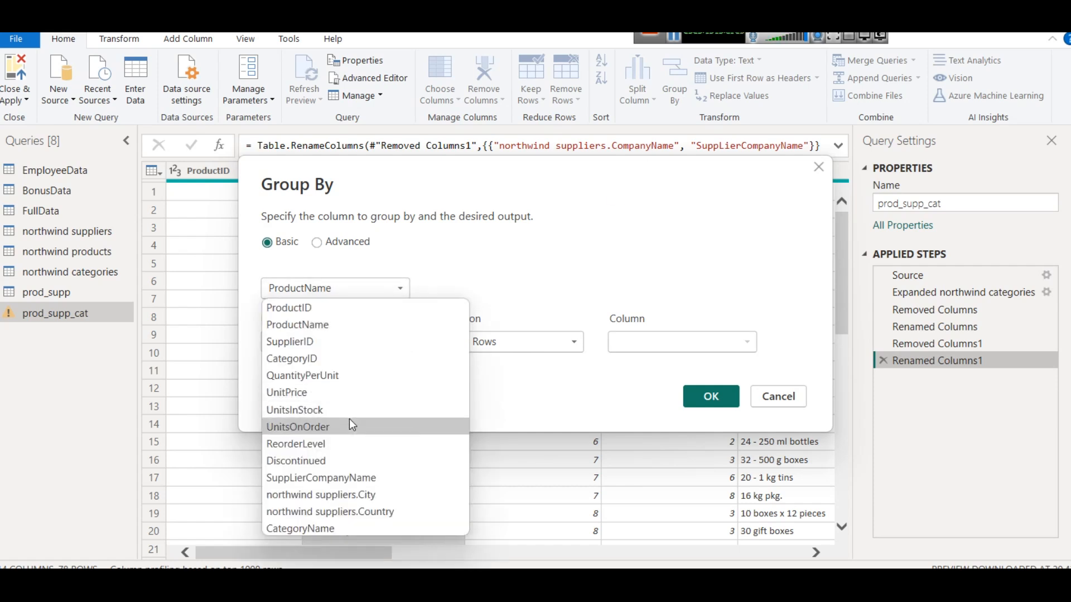
left_click(365, 478)
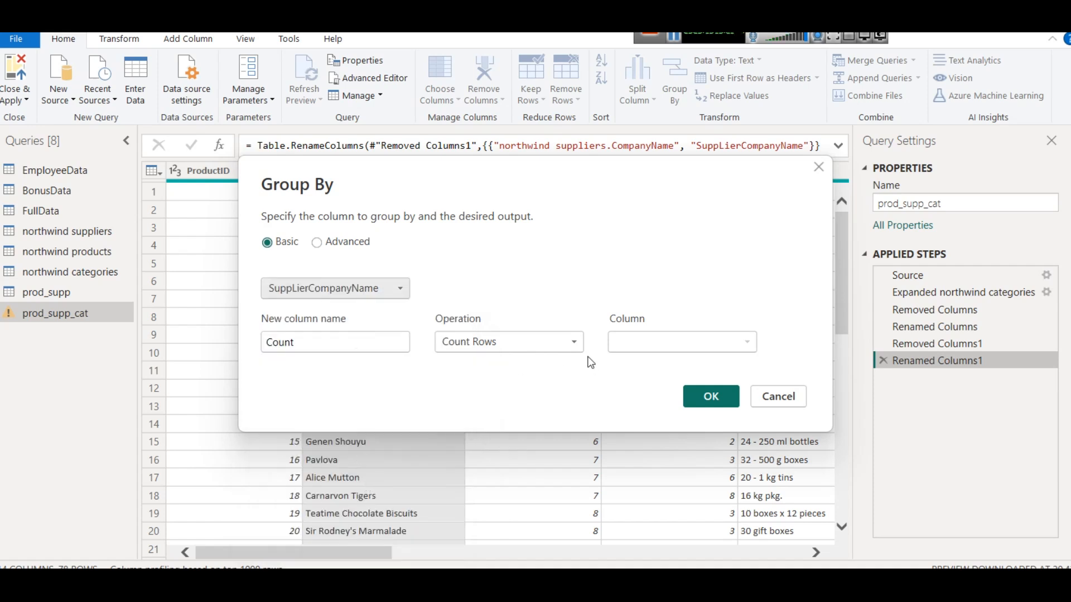
double_click(361, 346)
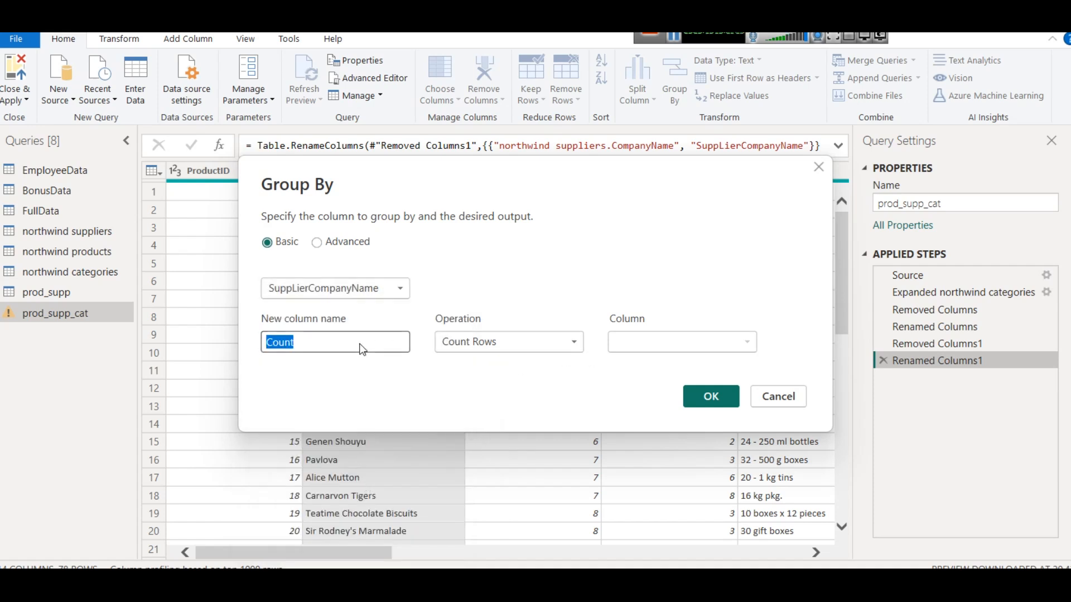
type("Count")
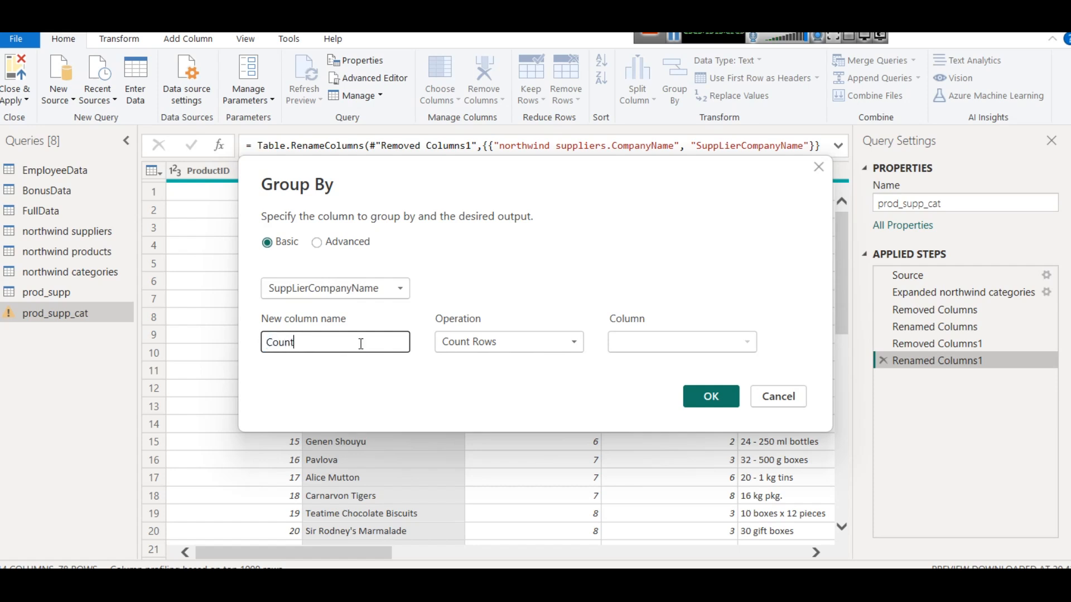
left_click(520, 348)
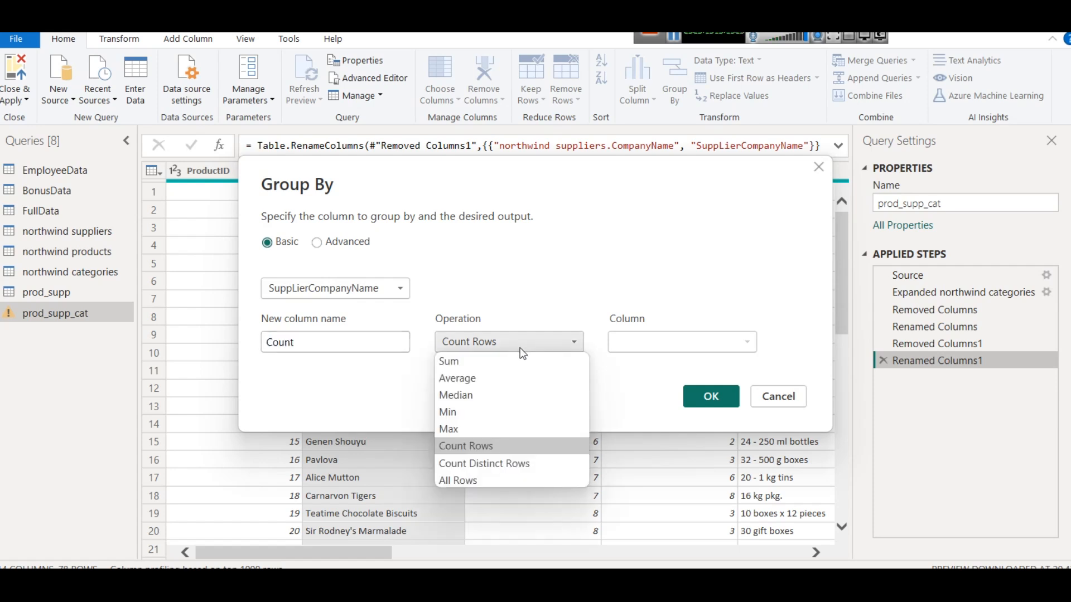
left_click(521, 349)
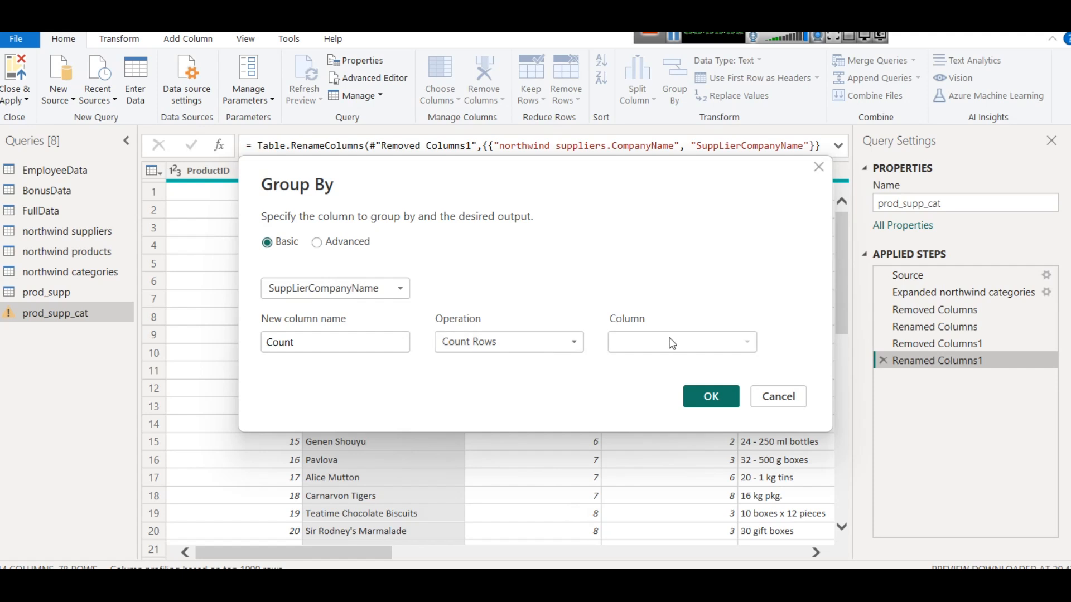
left_click(562, 342)
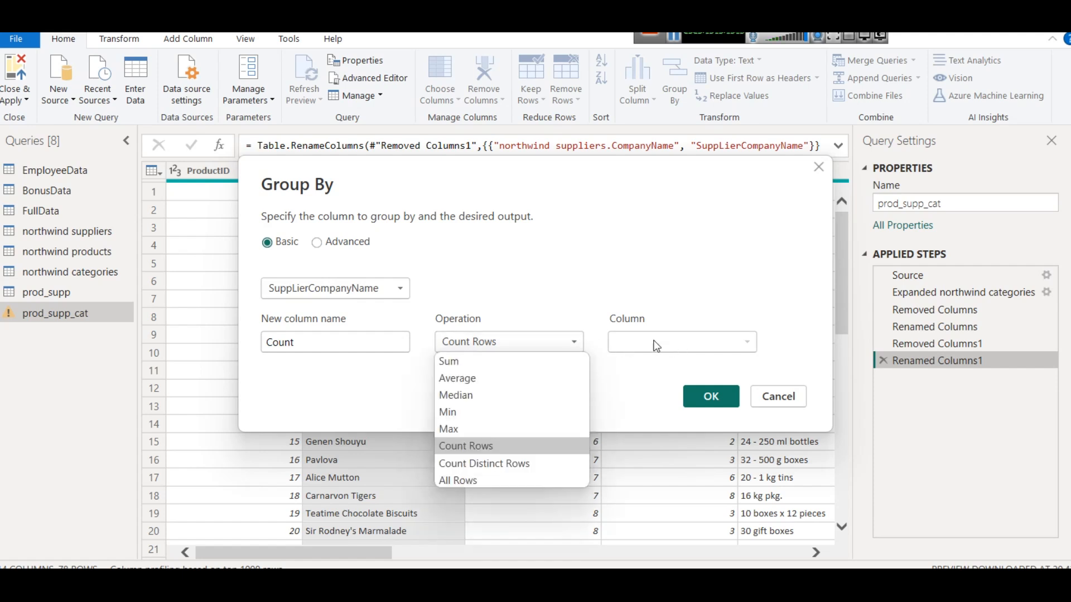
left_click(747, 343)
left_click(493, 345)
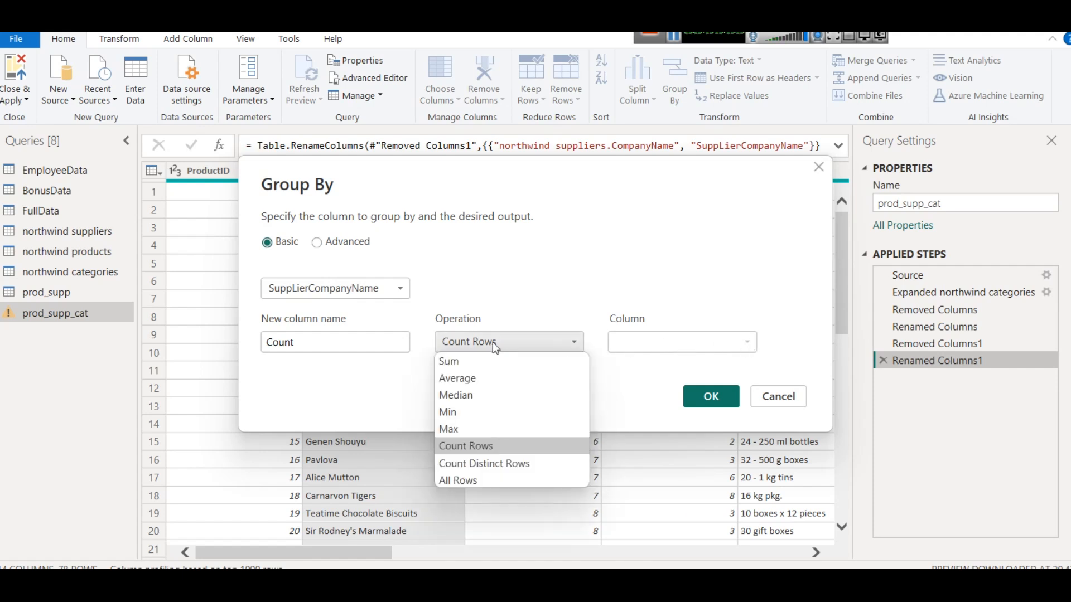
left_click(492, 342)
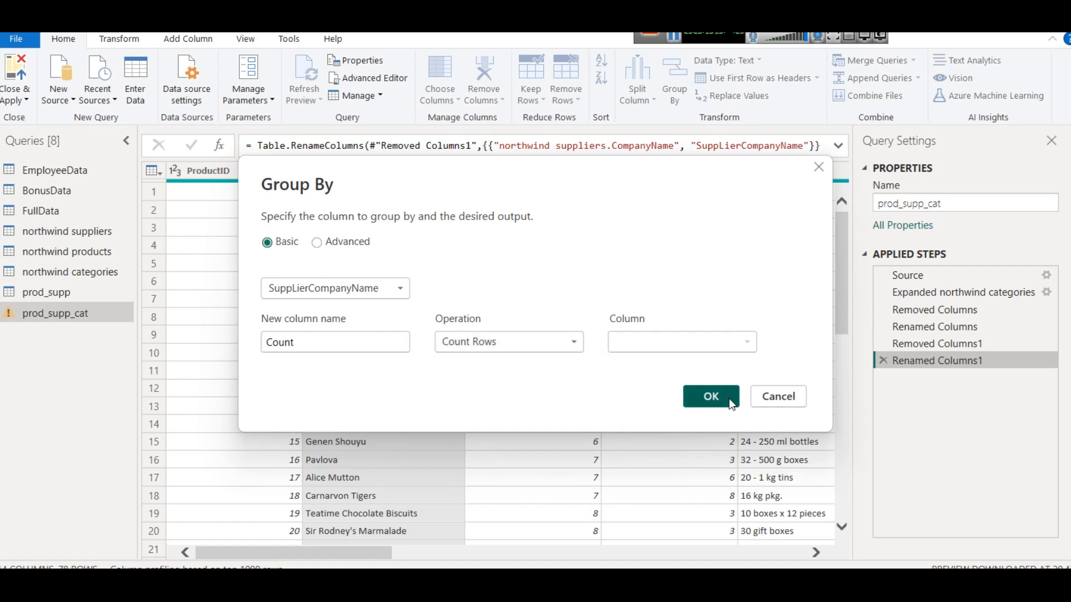
left_click(711, 397)
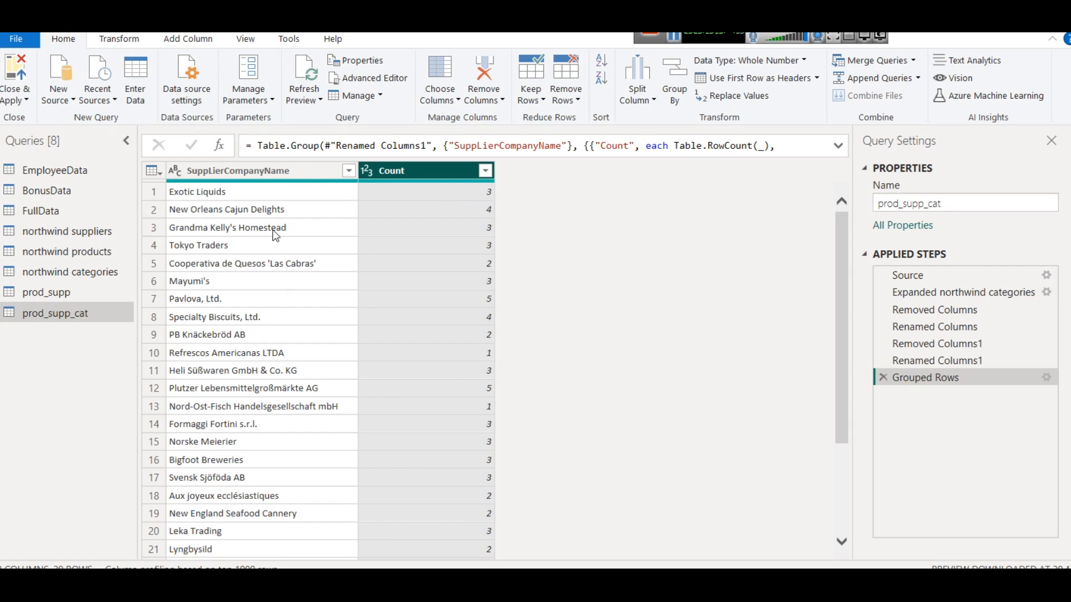
- Delete every applied step of prod_supp_cat after Source, starting with the supplier grouping
scroll(406, 242, "down", 3)
scroll(406, 243, "up", 3)
left_click(883, 377)
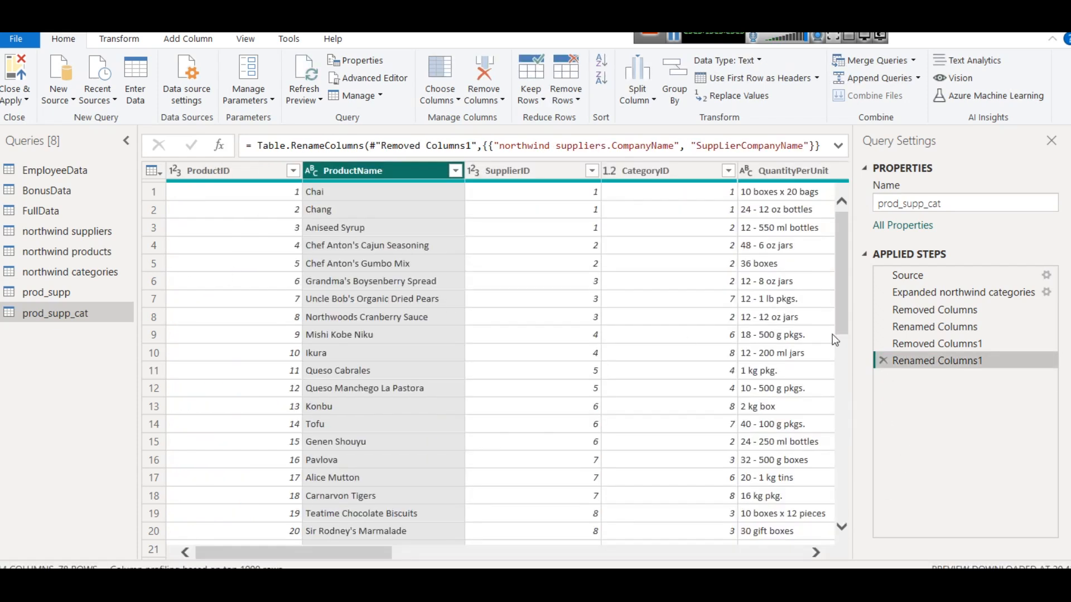
left_click(882, 360)
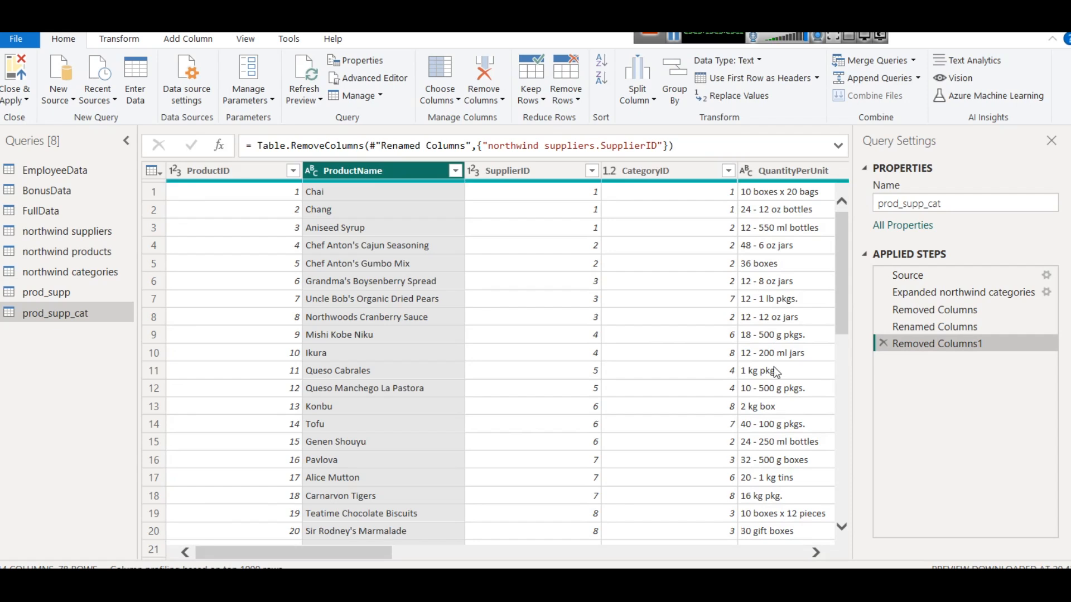
left_click(883, 344)
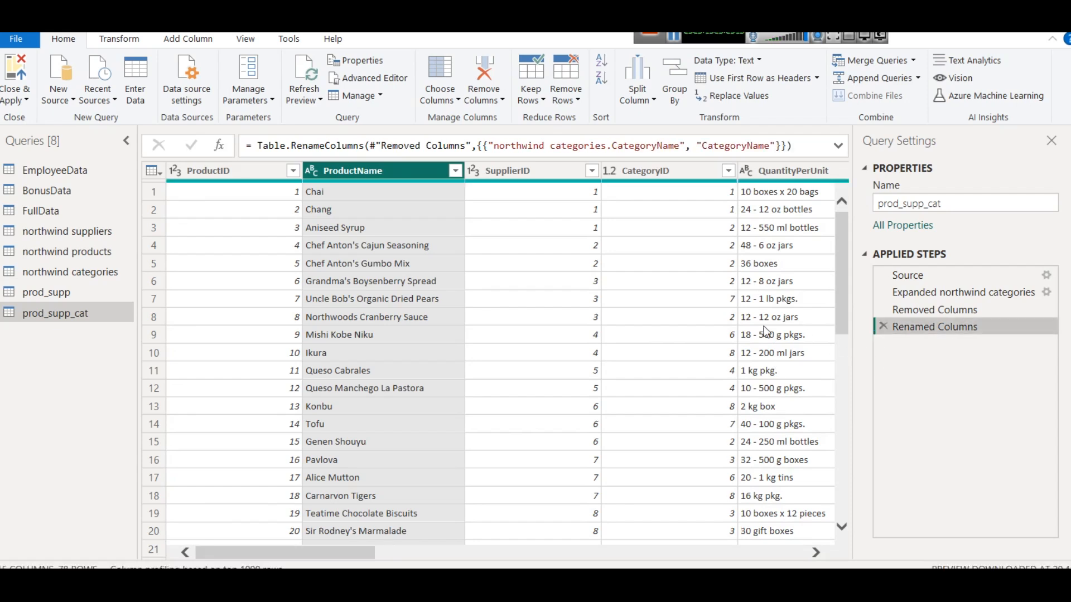
left_click(881, 326)
left_click(883, 309)
left_click(883, 292)
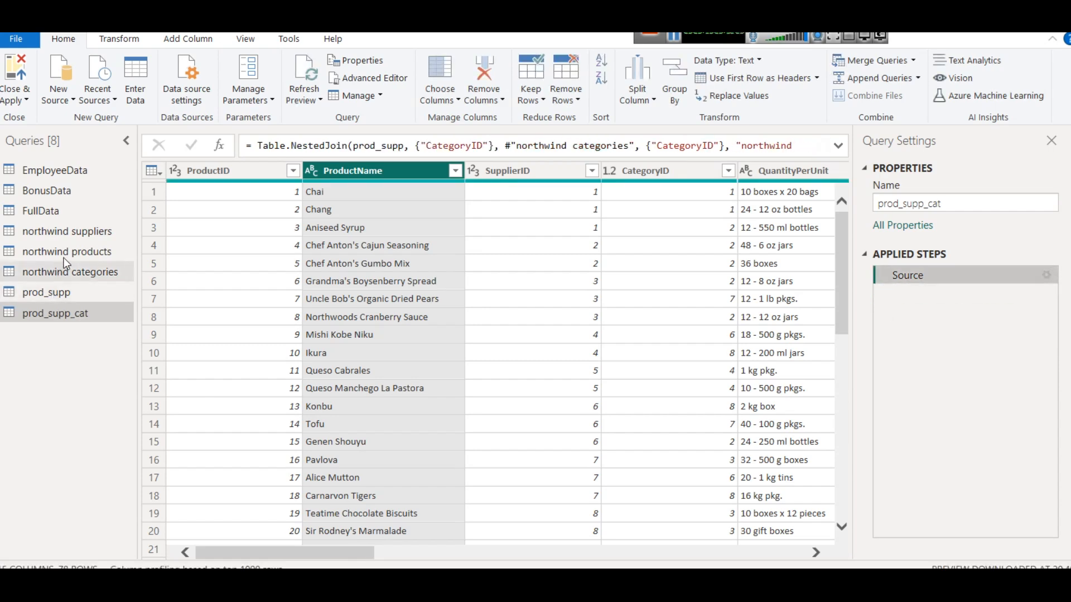
- Delete the northwind suppliers, northwind products, northwind categories, prod_supp and prod_supp_cat queries together
left_click(76, 236)
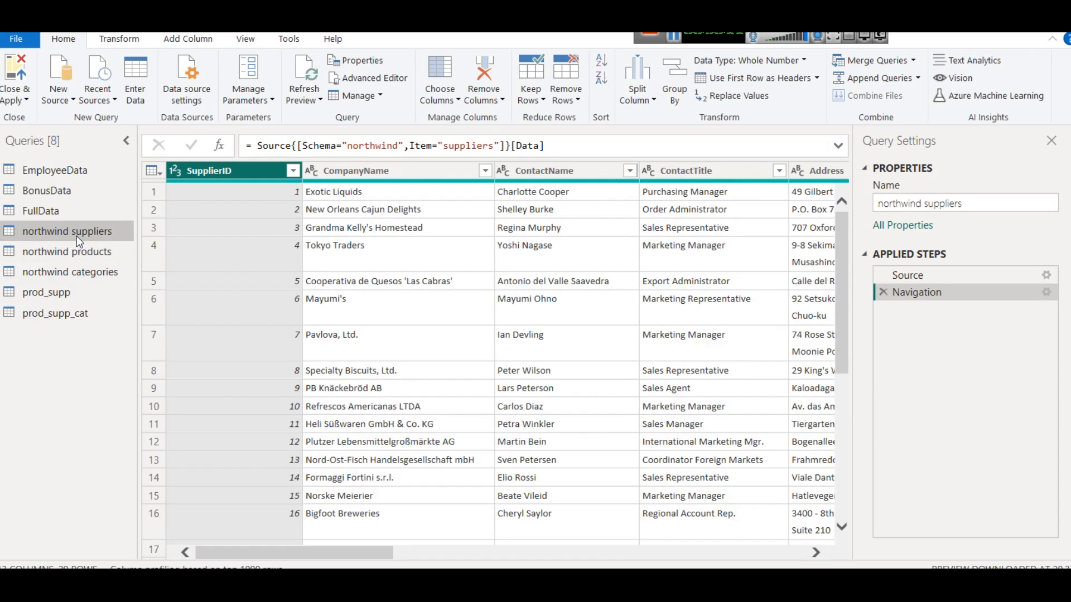
key("shift+Down")
key("shift+Down")
key("shift+Down")
key("shift+Down")
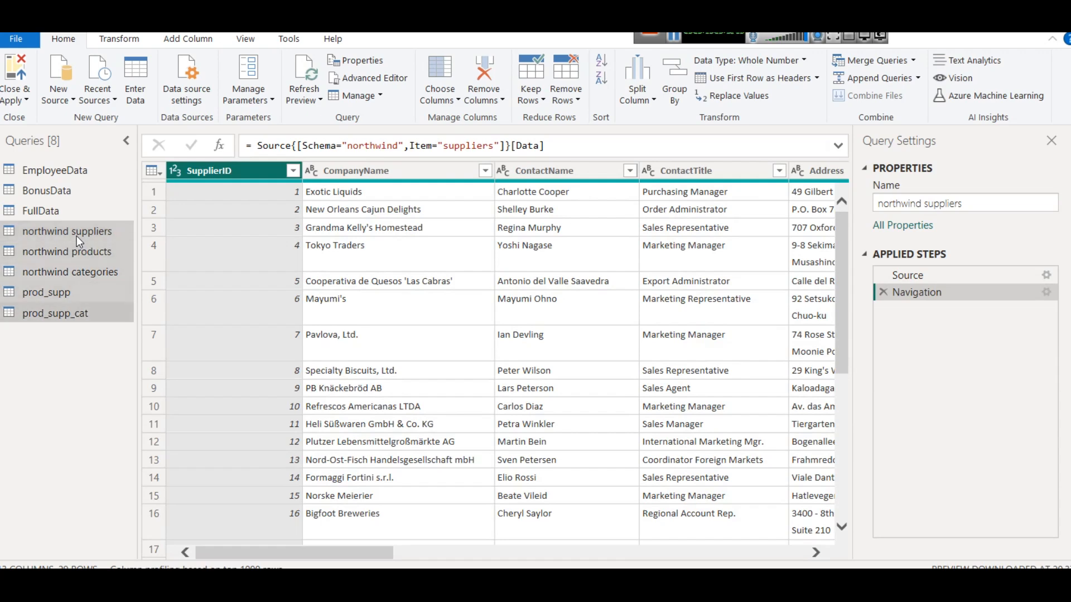
right_click(76, 236)
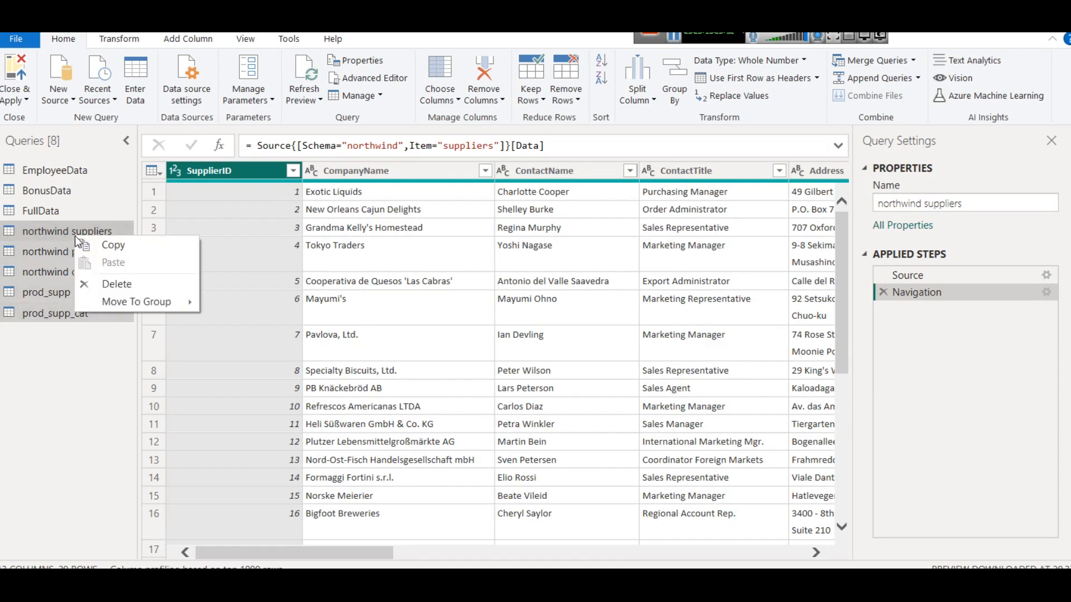
left_click(131, 283)
left_click(599, 336)
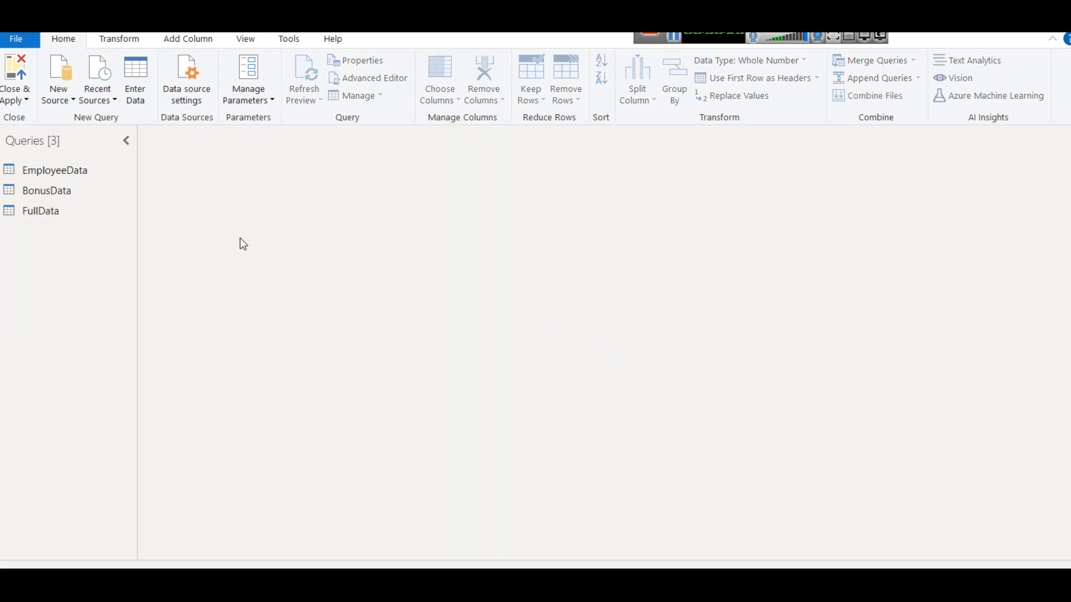
- Open the FullData query, close Power Query Editor and apply the query changes to the report
left_click(39, 211)
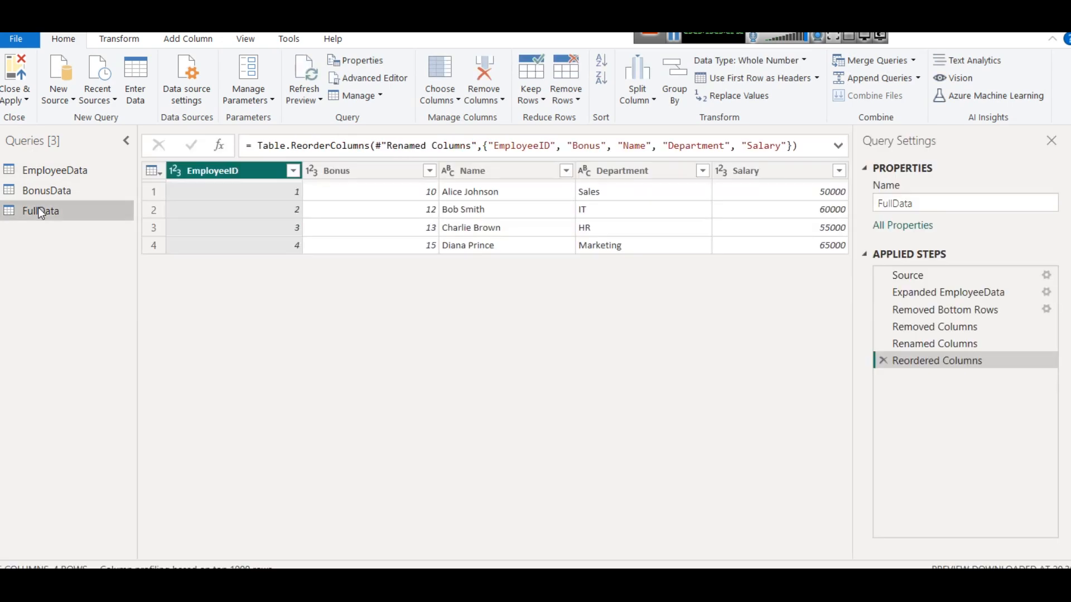
left_click(7, 100)
left_click(32, 115)
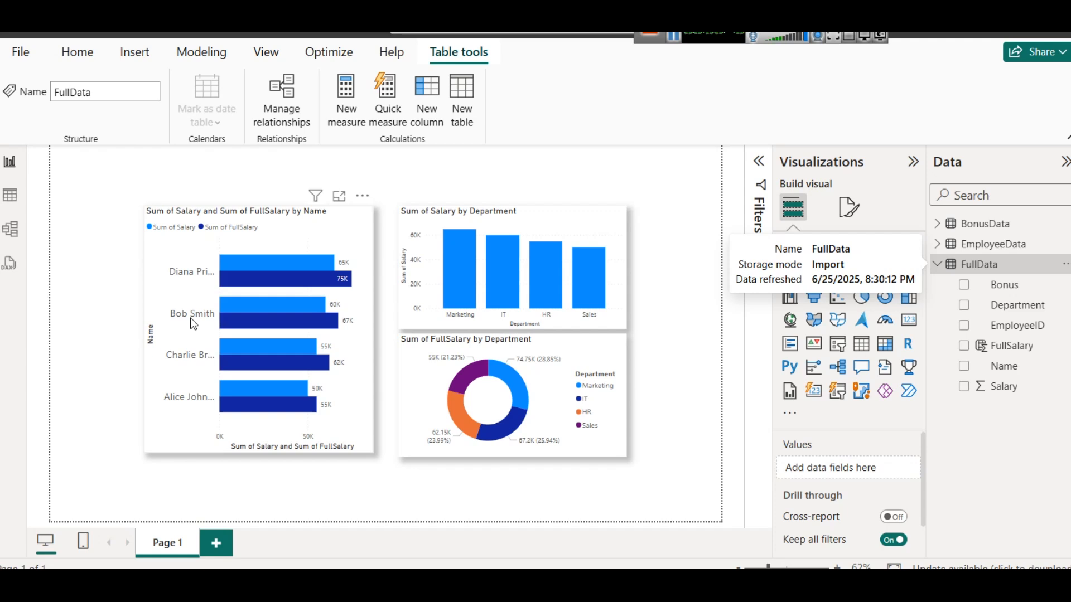
- Apply a dark report theme with light blue and yellow leading data colours to the salary charts page
mouse_move(621, 582)
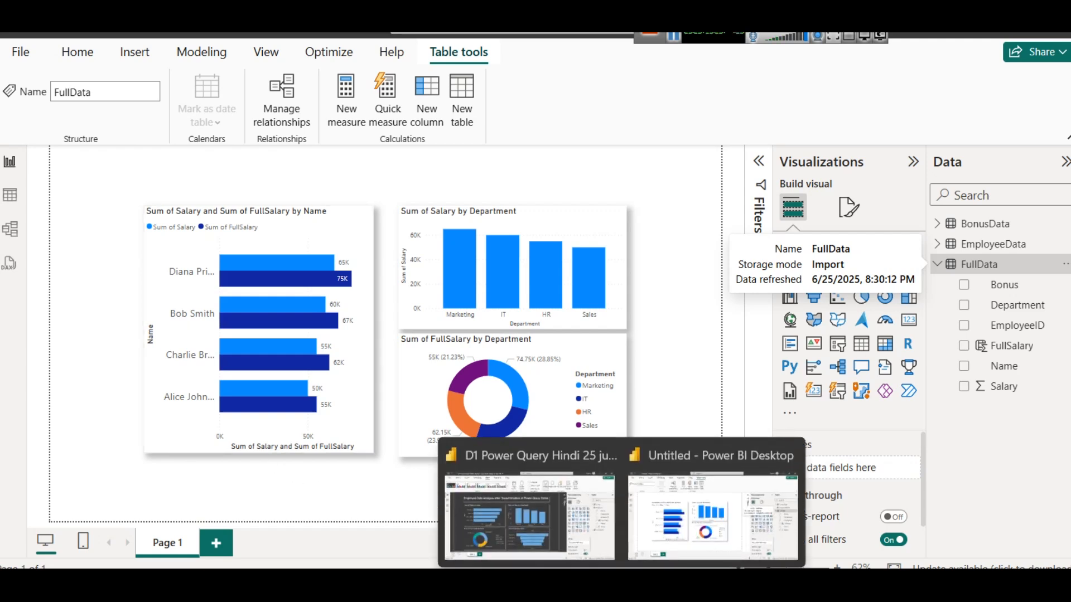
left_click(655, 289)
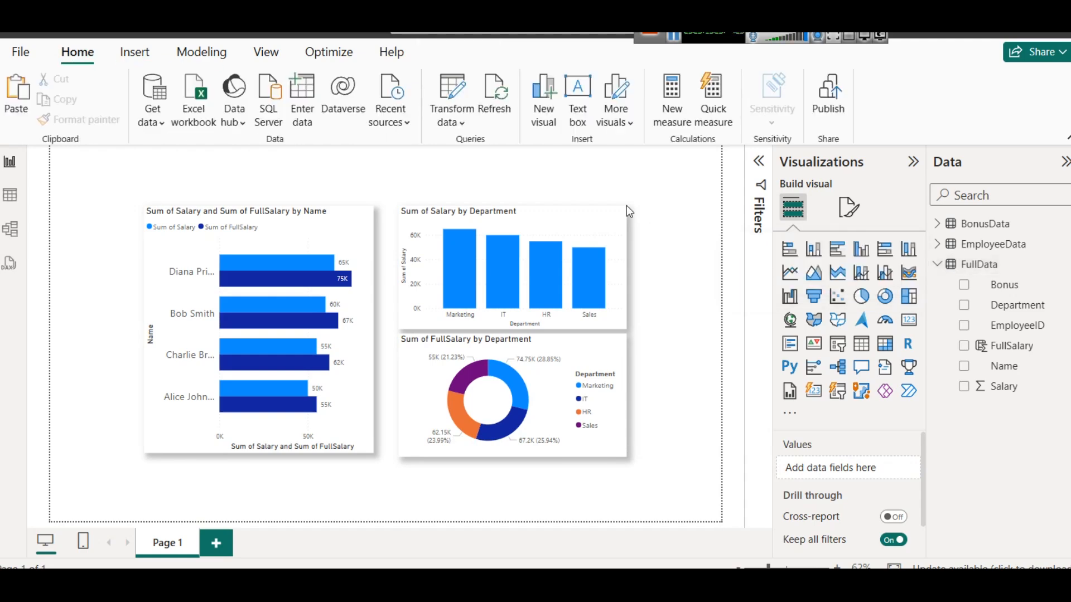
left_click(266, 54)
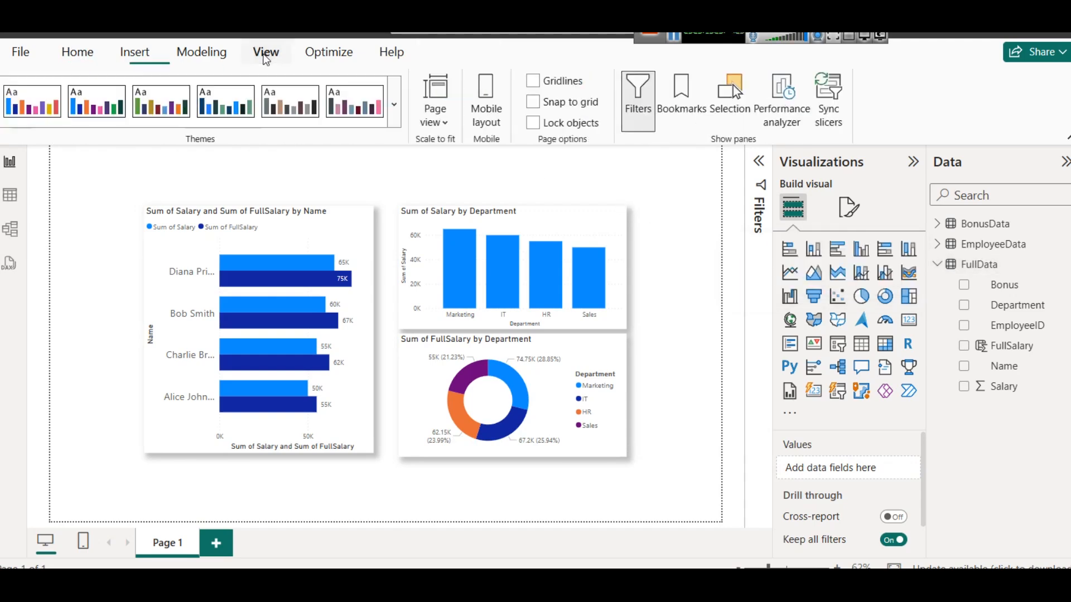
left_click(395, 104)
left_click(48, 559)
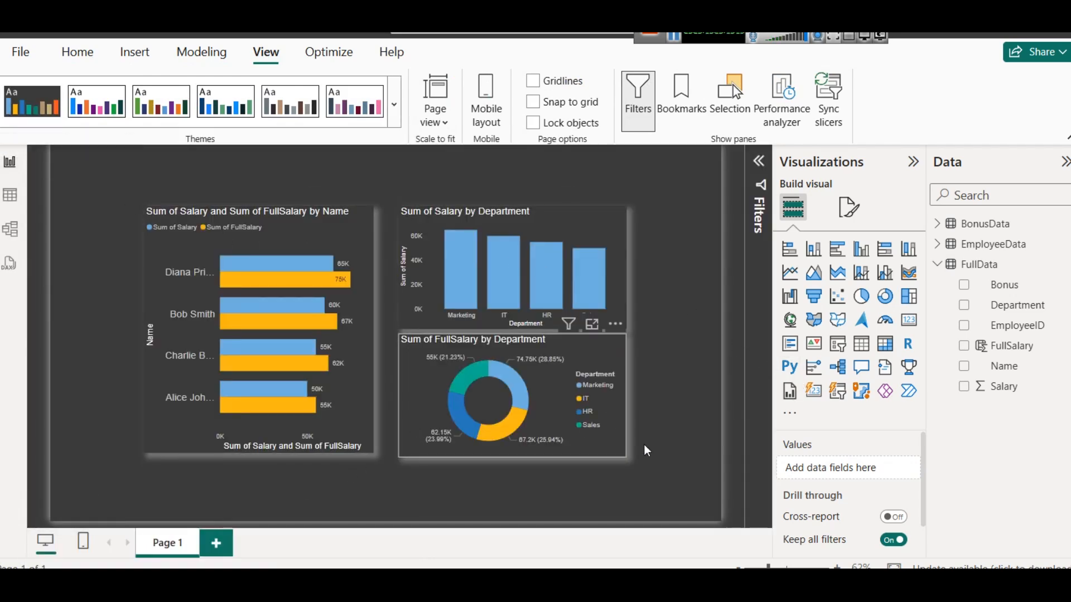
- Switch to the D1 Power Query Hindi report and move its title text box up to the page's upper edge
left_click(567, 528)
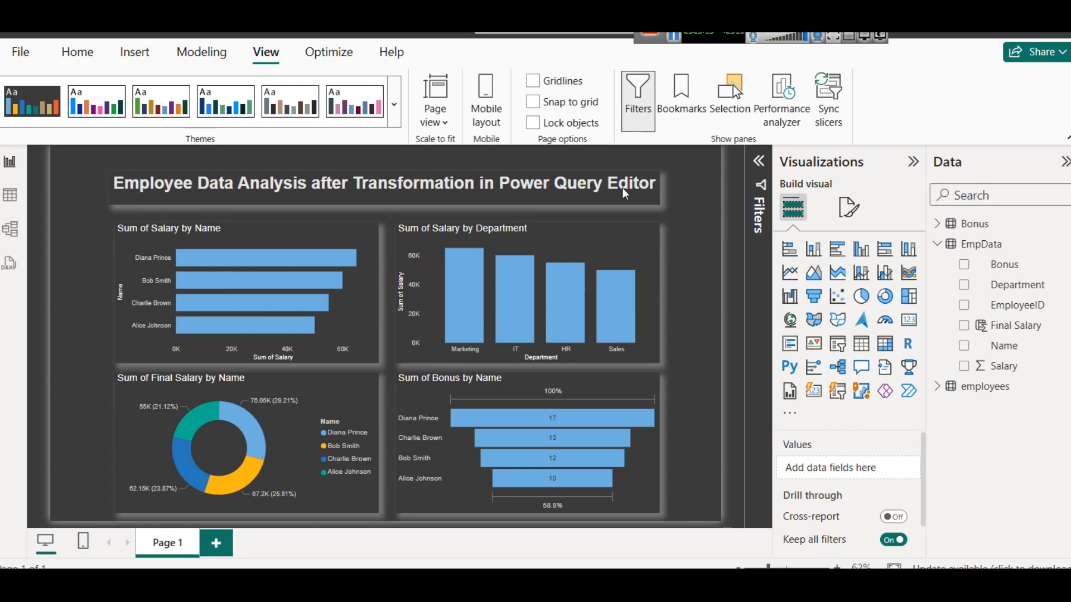
left_click(427, 172)
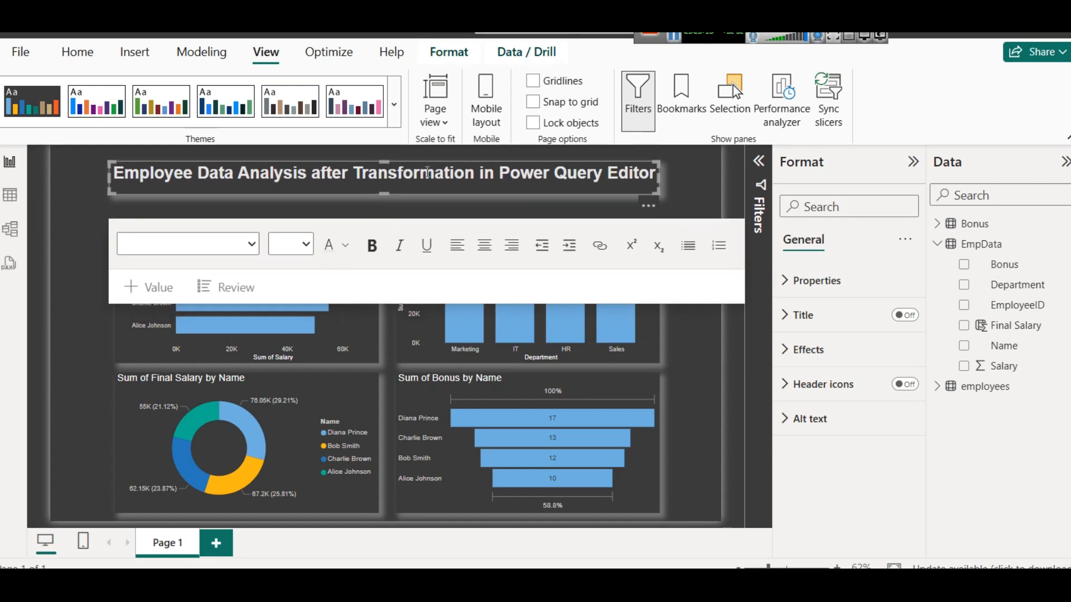
left_click(437, 202)
left_click(421, 190)
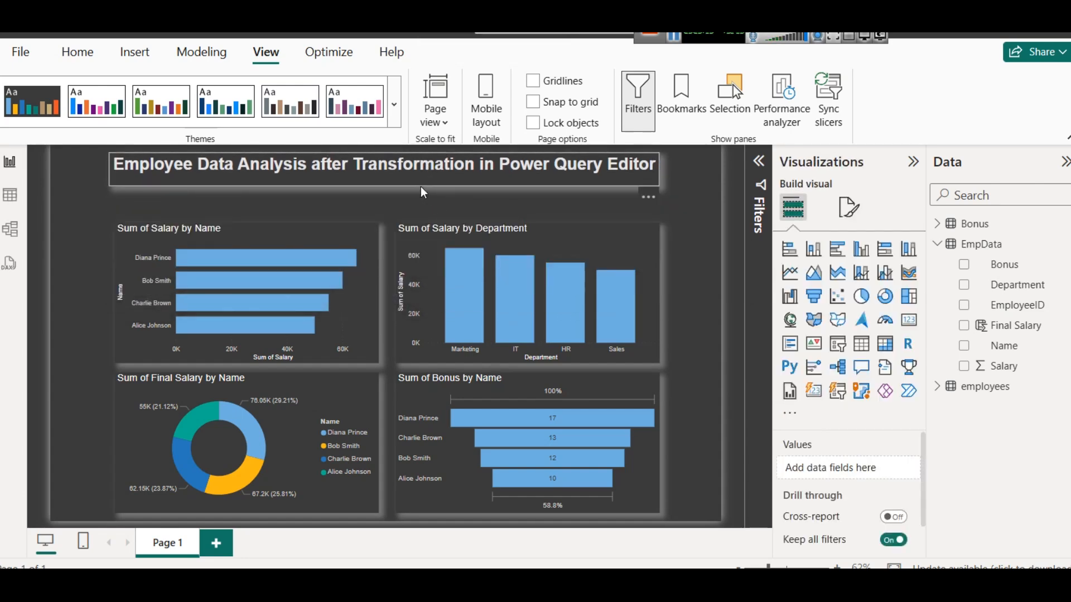
- Duplicate the title text box just below the original and replace its text with "Group by, Merge, Add Suffix / Prefix, Transform Text"
left_click_drag(425, 160, 426, 185)
left_click(425, 184)
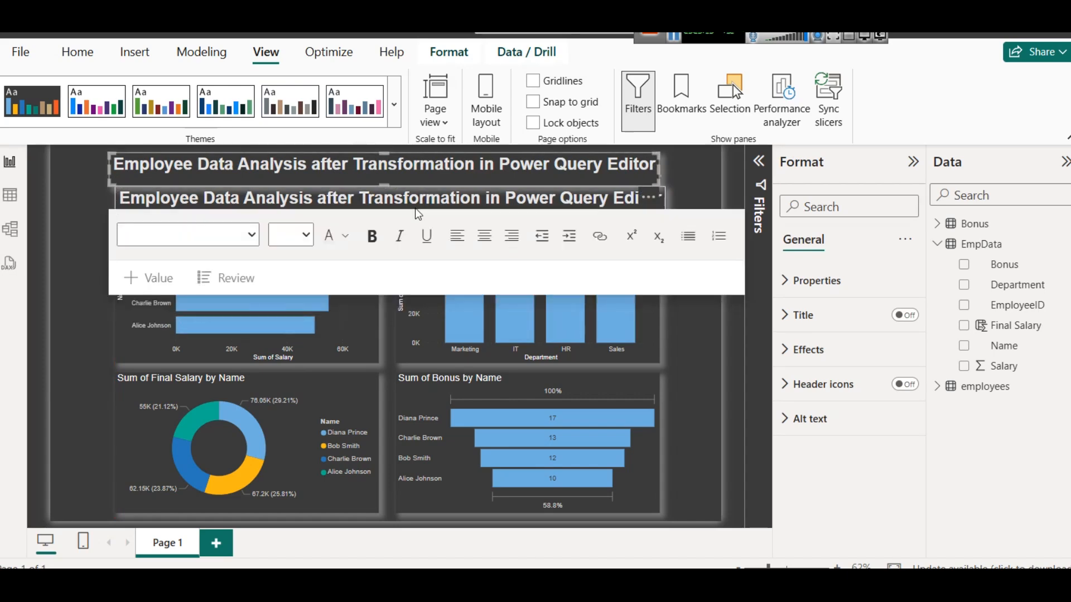
triple_click(416, 202)
type("Gr")
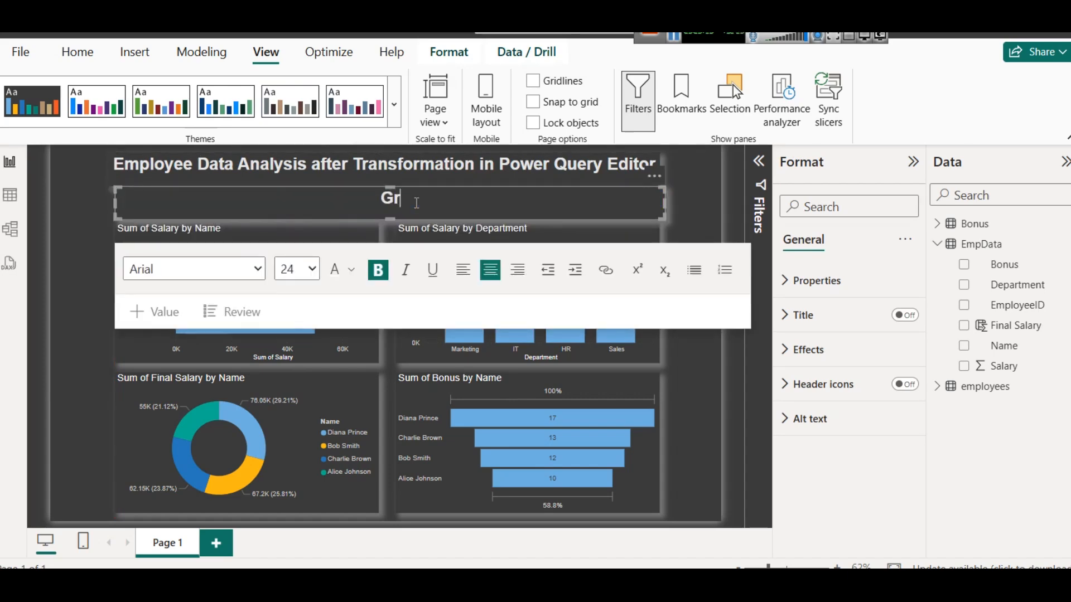
type("oup by, Merge")
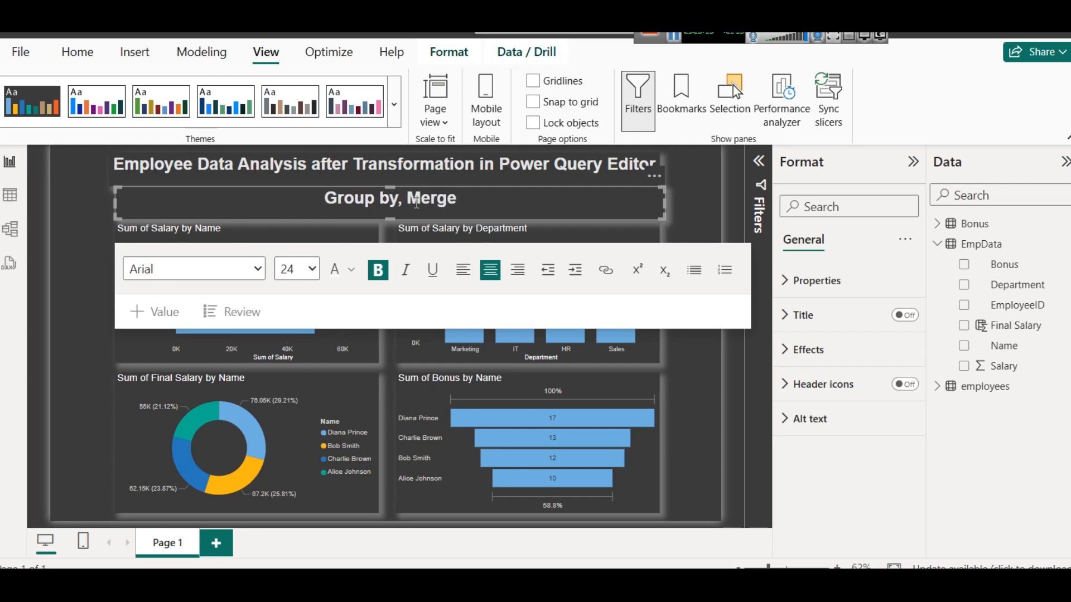
type(", ")
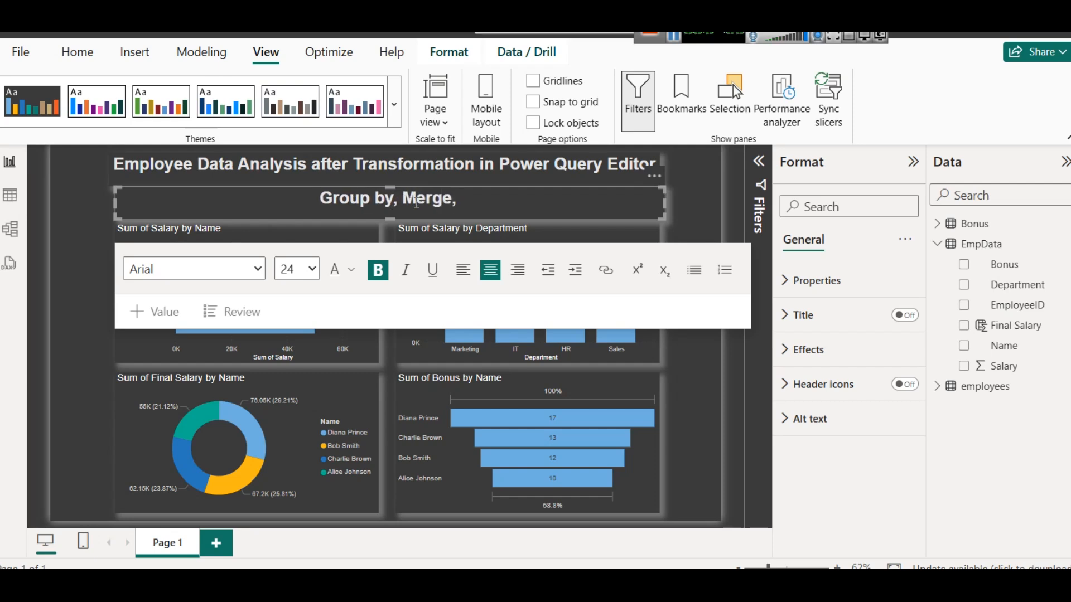
type("Add Suffix / Prefix, Transfor")
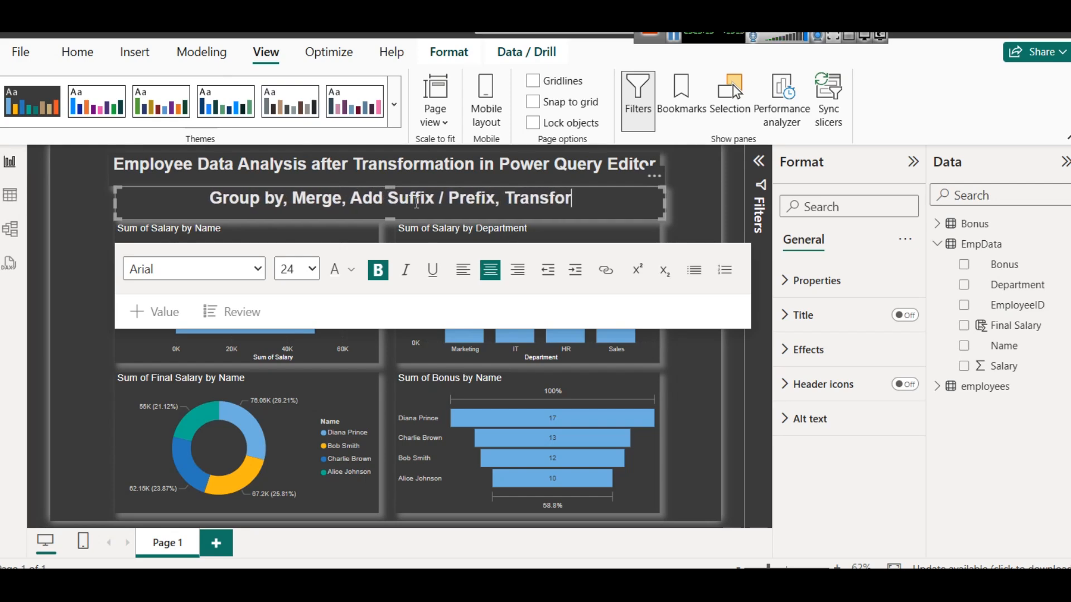
type("m Text")
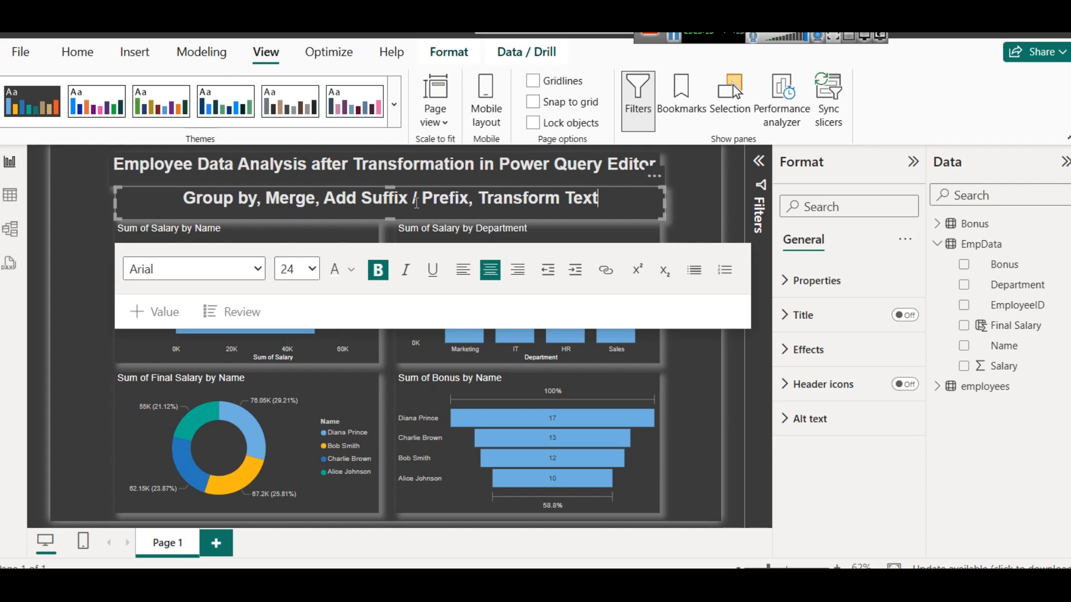
- Narrow the subtitle text box from both sides to fit its text and centre it beneath the report title
left_click_drag(115, 199, 204, 199)
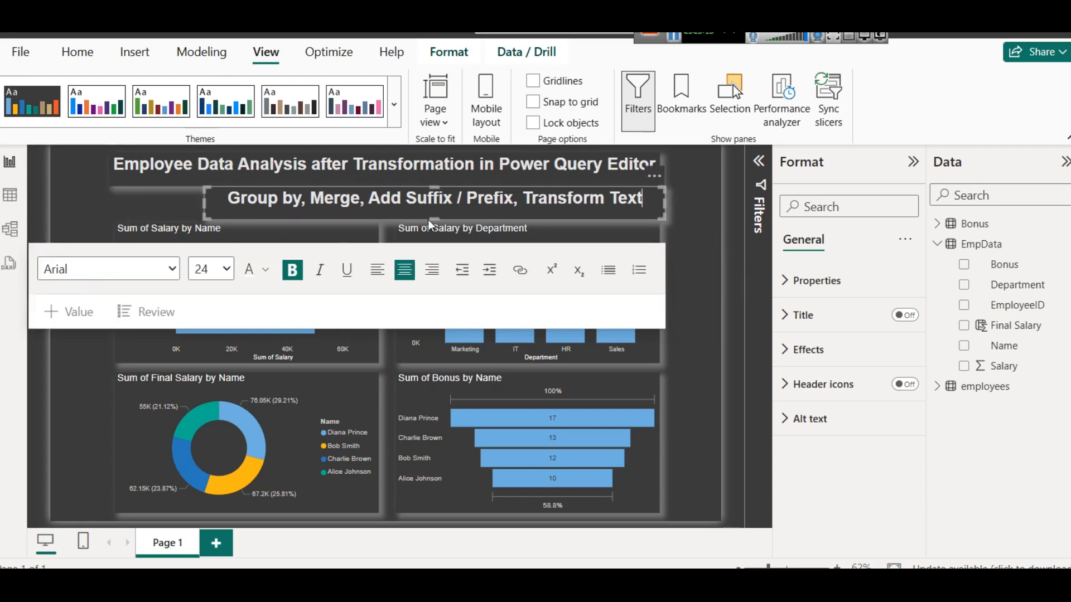
mouse_move(663, 201)
left_mouse_down()
mouse_move(614, 201)
mouse_move(648, 201)
left_mouse_up()
left_click(667, 202)
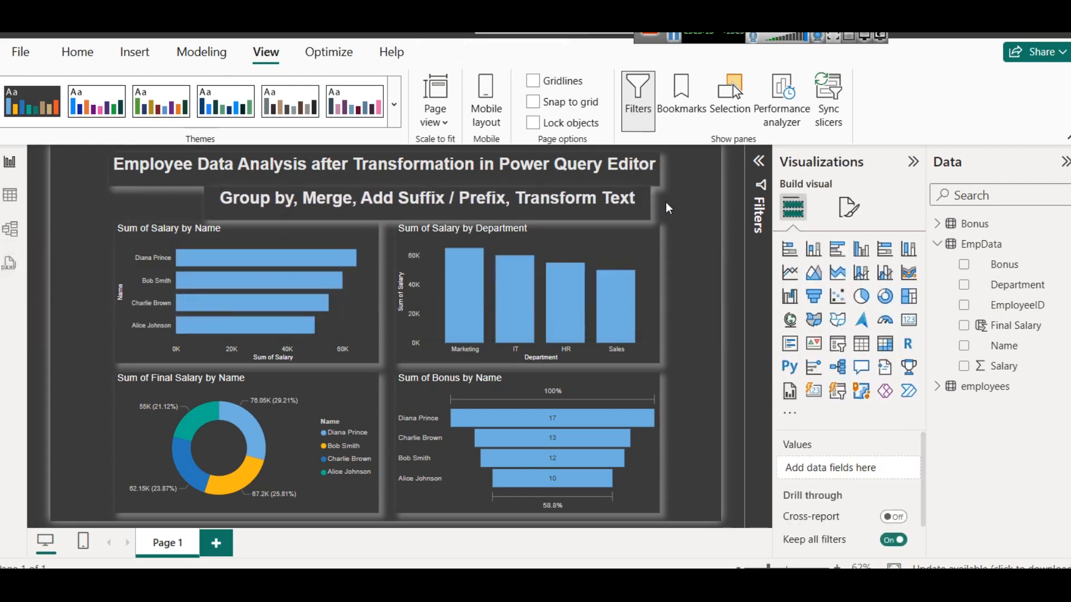
left_click(585, 192)
left_click_drag(585, 186, 549, 187)
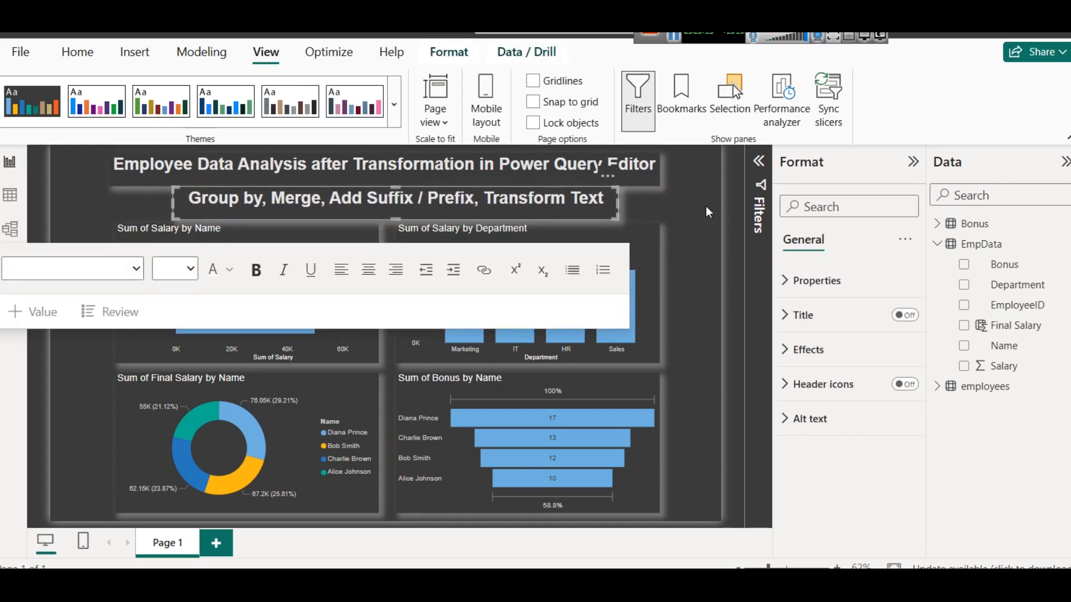